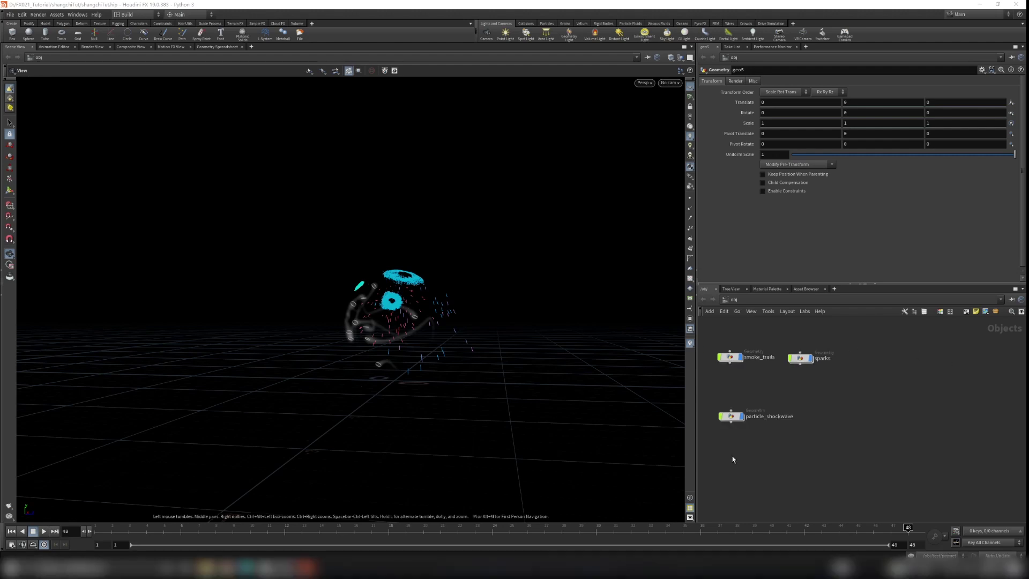
- Open the particle_shockwave geometry network for editing
scroll(780, 400, up, 3)
scroll(790, 400, up, 1)
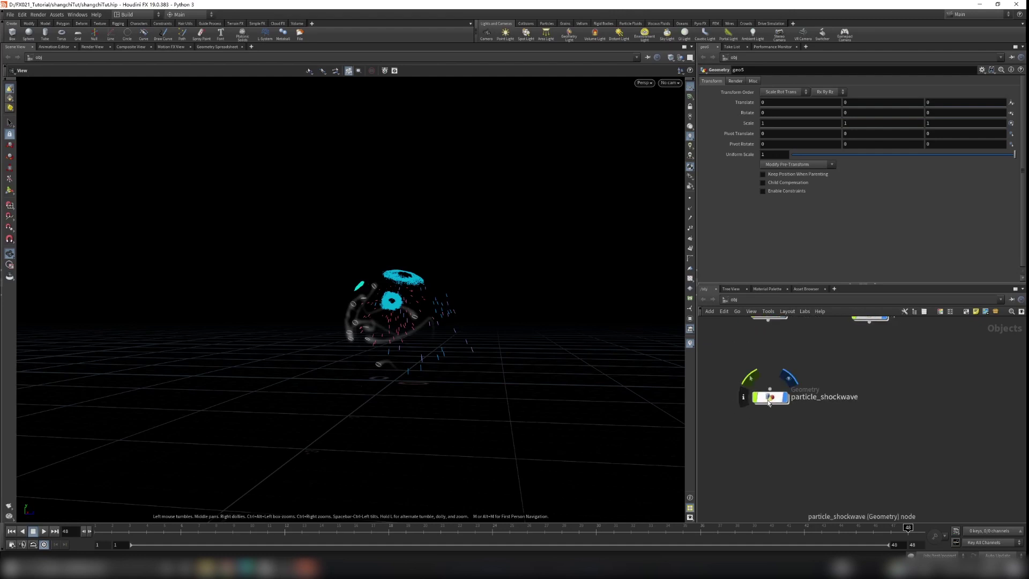
drag(735, 362, 827, 411)
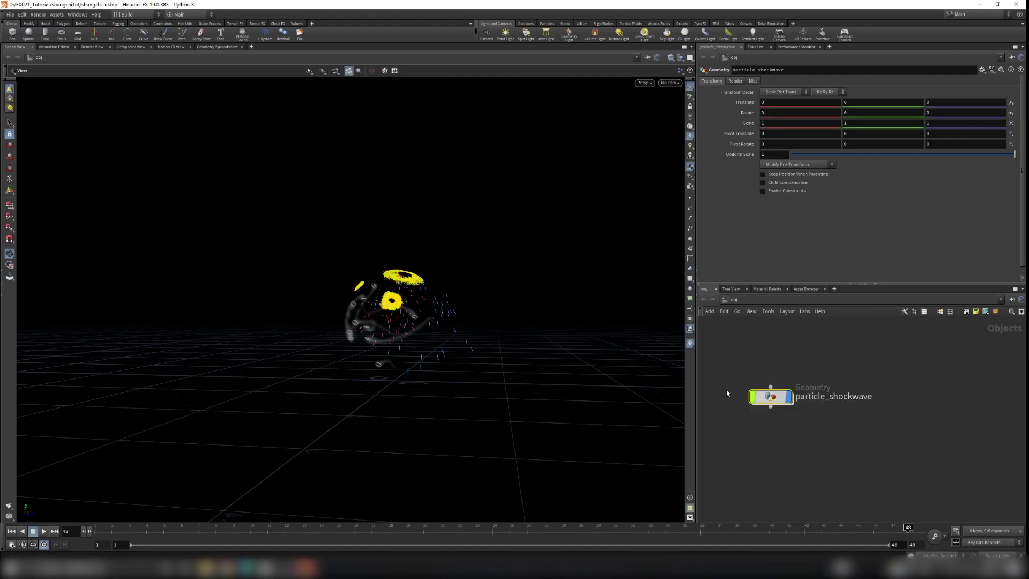
scroll(761, 404, up, 1)
double_click(760, 404)
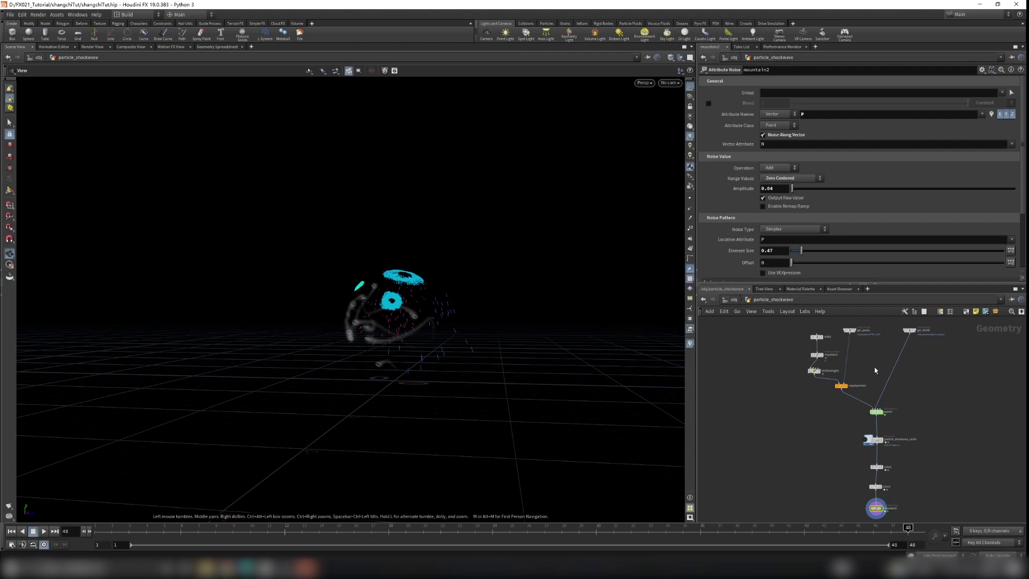
- Add a Null named POP_OUT after the mountain2 node and wire mountain2 into it
scroll(930, 471, up, 3)
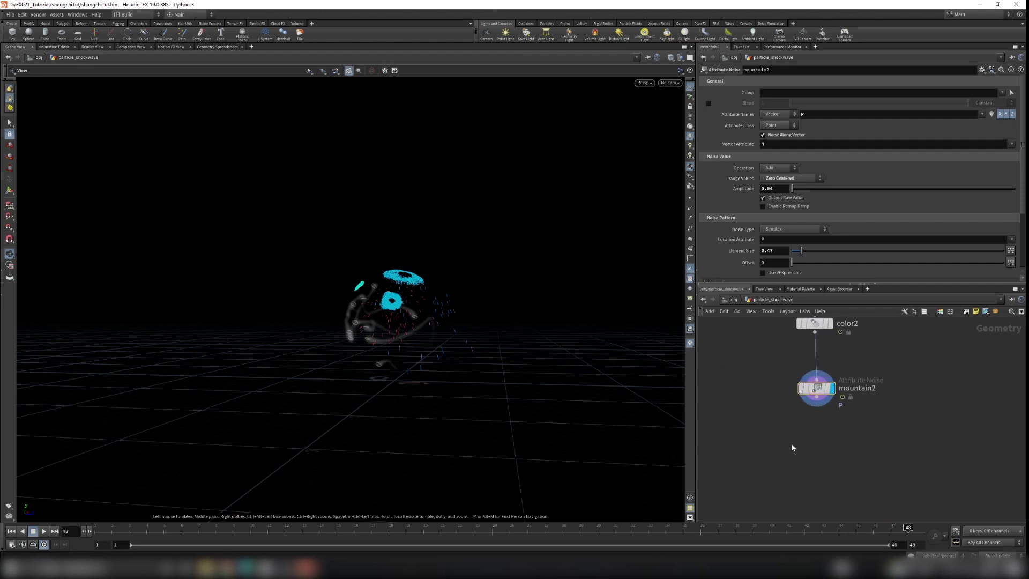
key(Tab)
text(null)
key(Return)
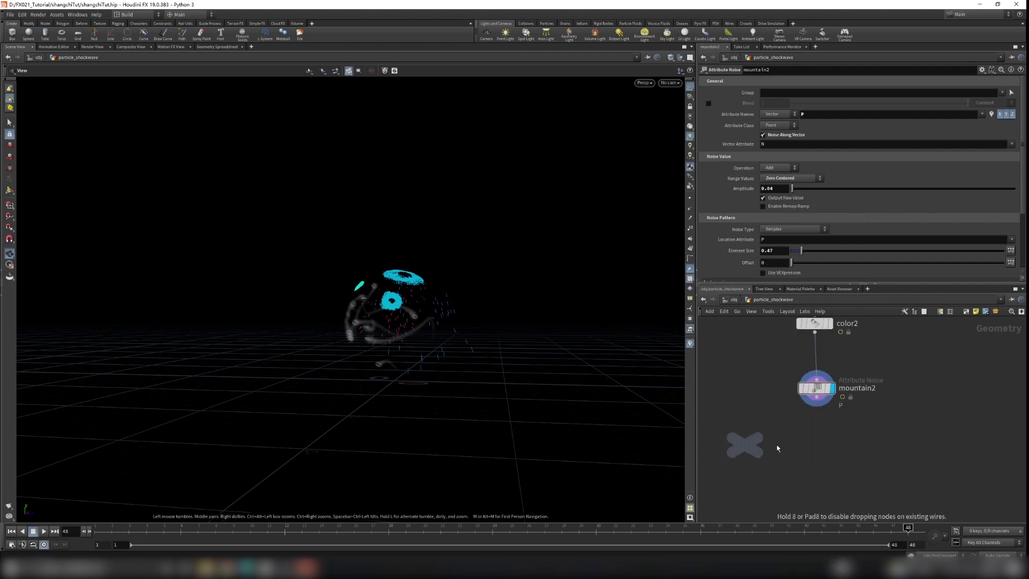
click(805, 456)
key(F2)
text(POP)
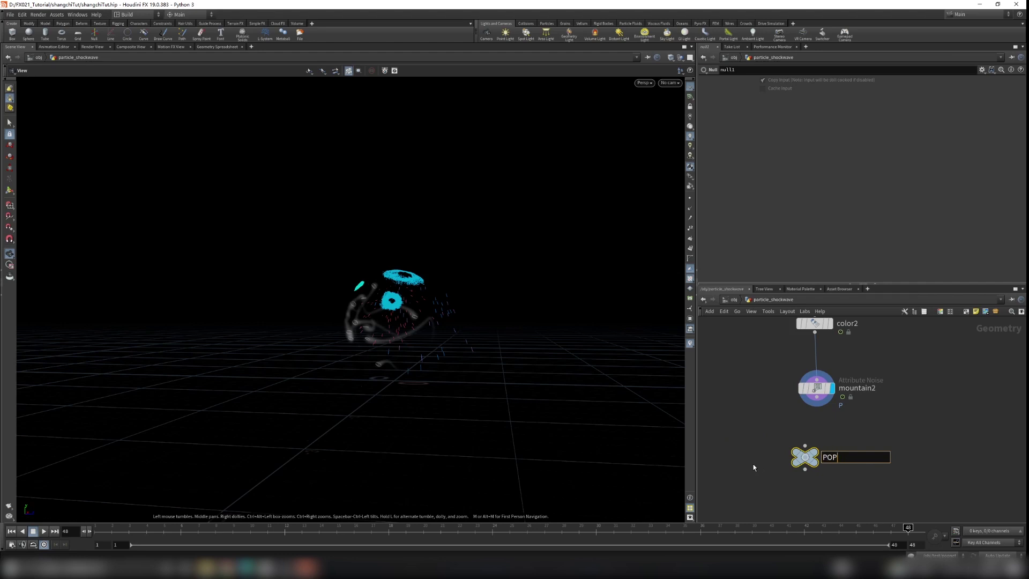
text(_OUT)
key(Return)
click(816, 398)
click(814, 455)
- Copy the POP_OUT node and add a new Geometry object at object level beside particle_shockwave
key(ctrl+c)
key(u)
key(Tab)
text(geo)
key(Return)
click(877, 415)
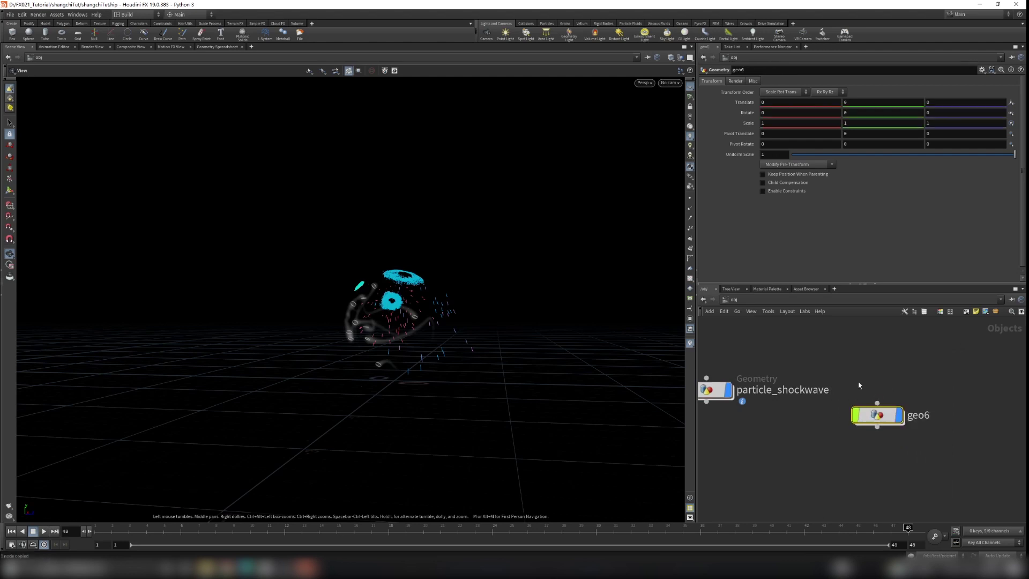
- Reposition the new Geometry object and rename it smoke_shockwave
key(h)
mouse_move(874, 418)
mouse_down()
mouse_move(764, 460)
mouse_move(856, 417)
mouse_up()
scroll(857, 415, up, 3)
middle_drag(898, 396, 898, 412)
click(891, 431)
text(smoke_shockwave)
key(Return)
- Inside smoke_shockwave, add an Object Merge that brings in /obj/particle_shockwave/POP_OUT
double_click(850, 432)
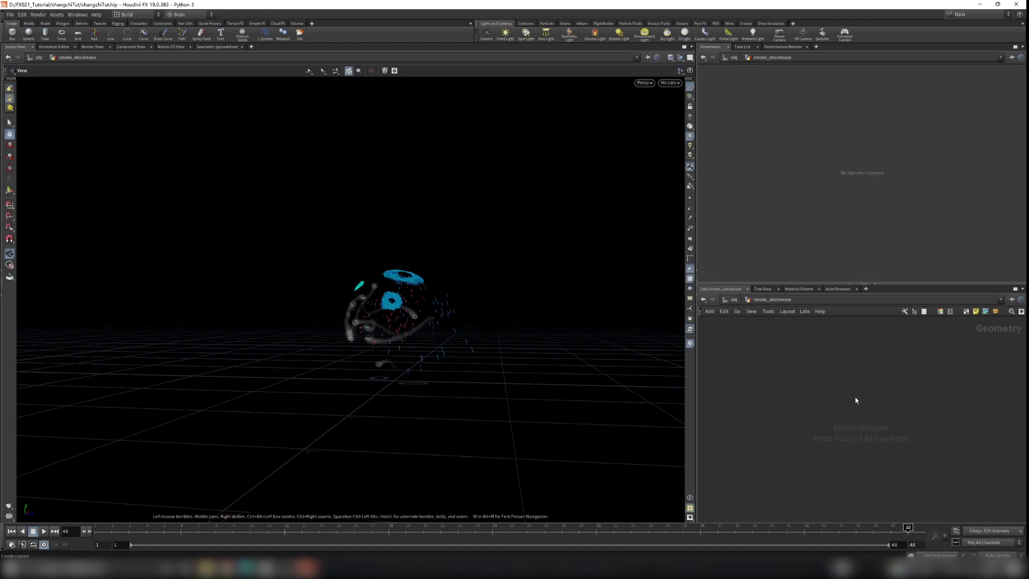
key(Tab)
text(obe)
key(BackSpace)
text(jectm)
key(Return)
click(855, 400)
key(ctrl+v)
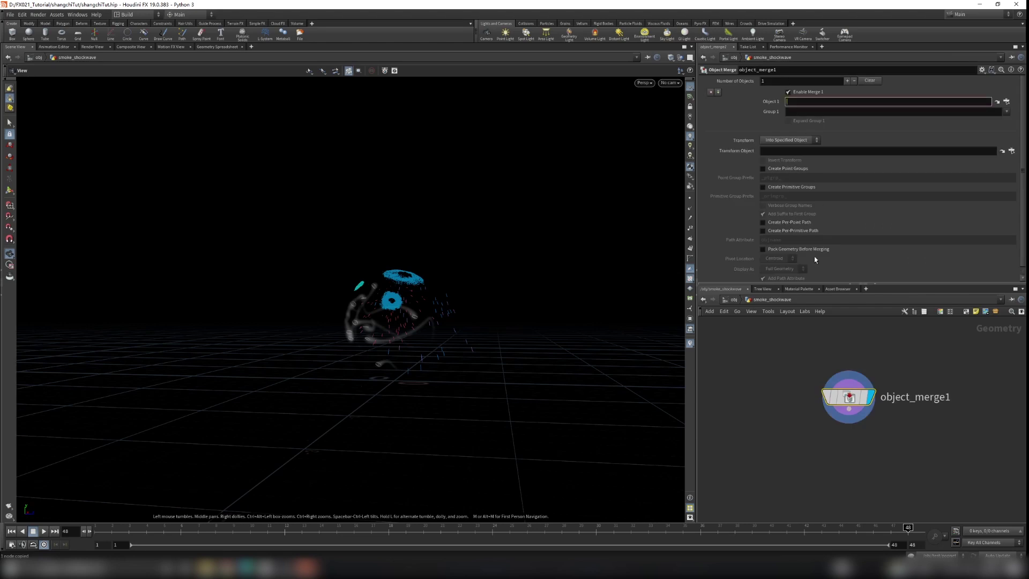
key(Return)
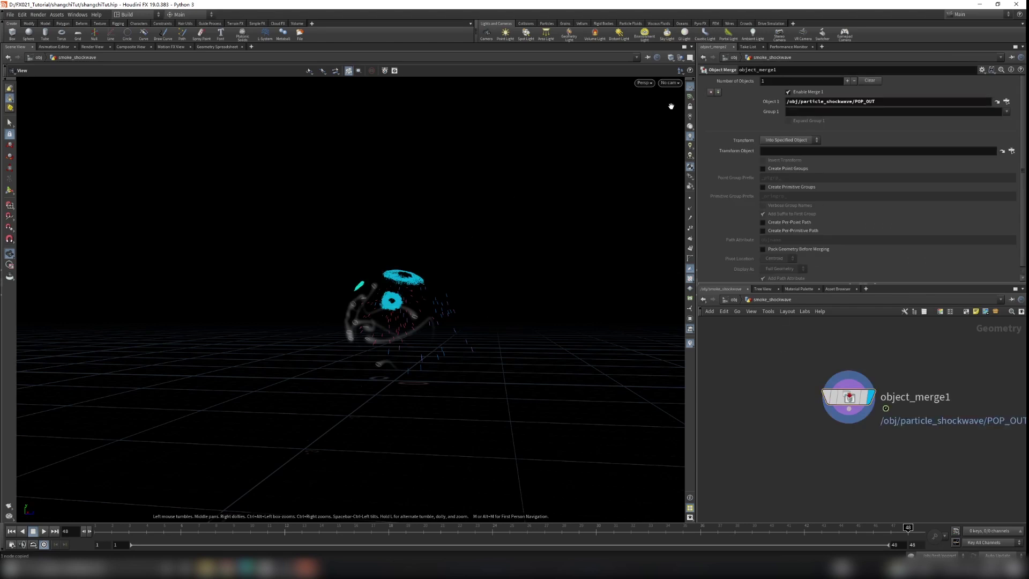
- Hide the other objects in the viewport and scrub the timeline to frame 16
click(680, 58)
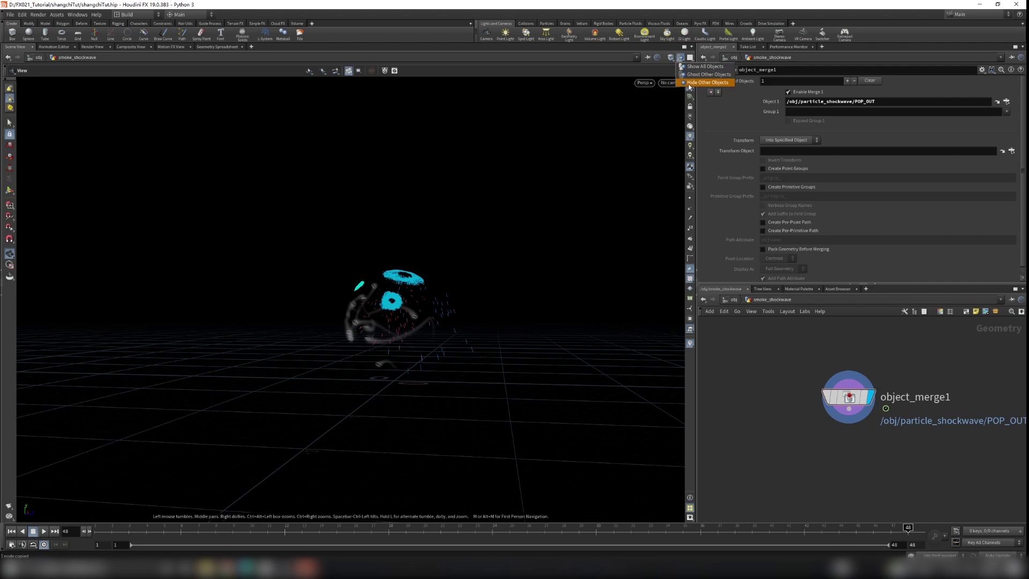
click(706, 83)
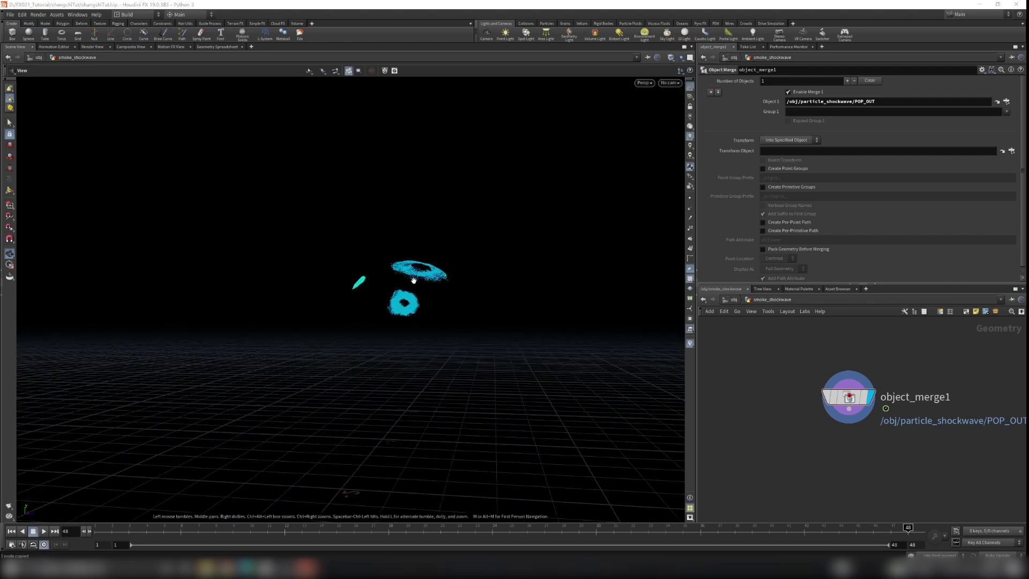
click(146, 529)
drag(175, 528, 354, 531)
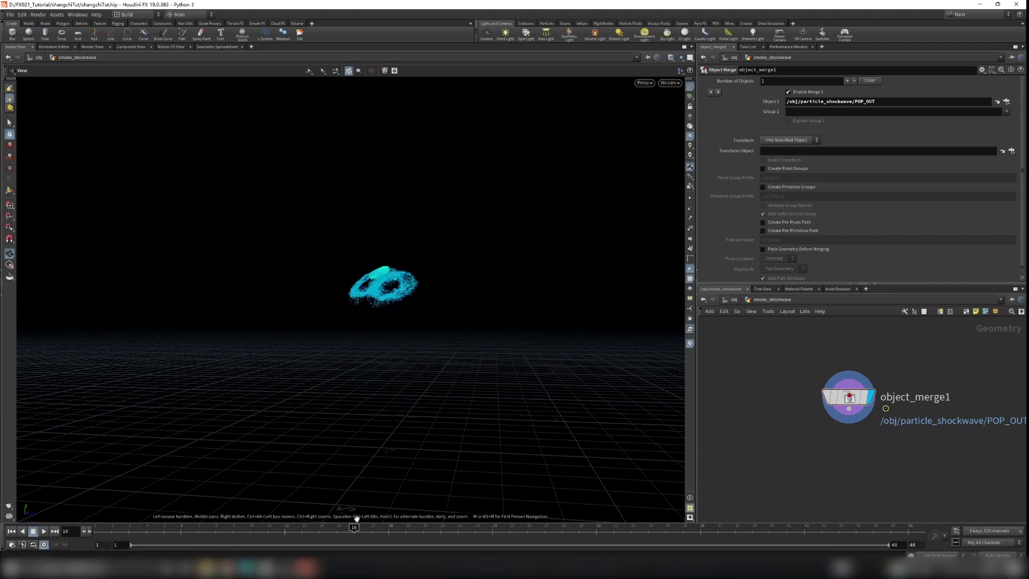
- Inspect the point attributes and groups listed in the Object Merge node's info
scroll(892, 372, up, 3)
drag(767, 358, 865, 405)
mouse_move(857, 404)
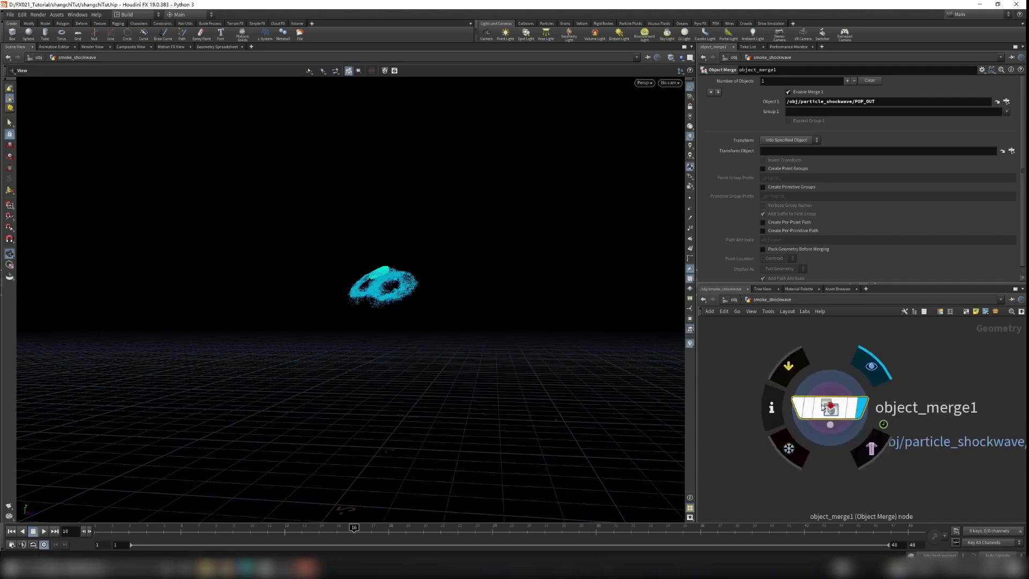
click(773, 406)
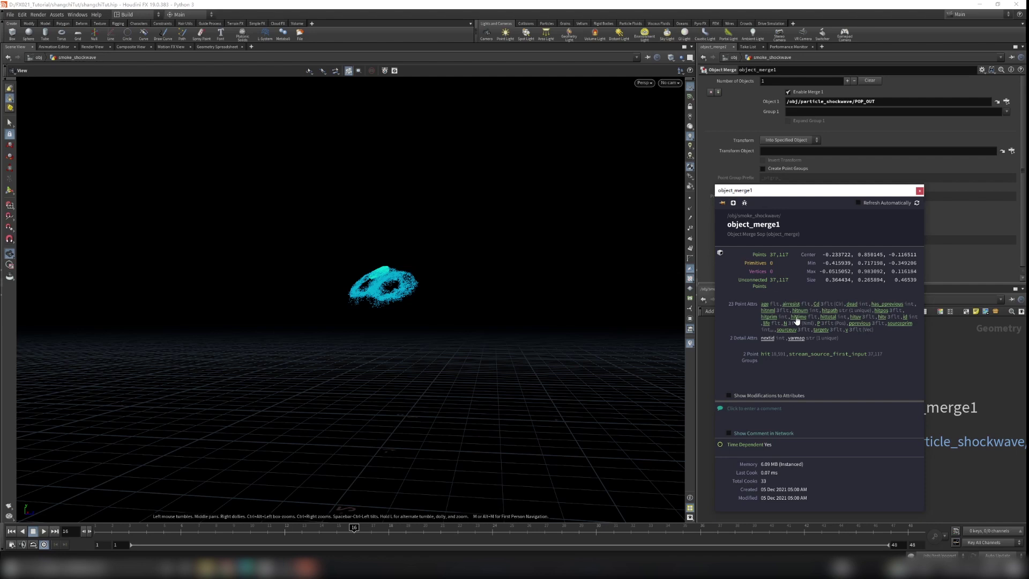
click(919, 191)
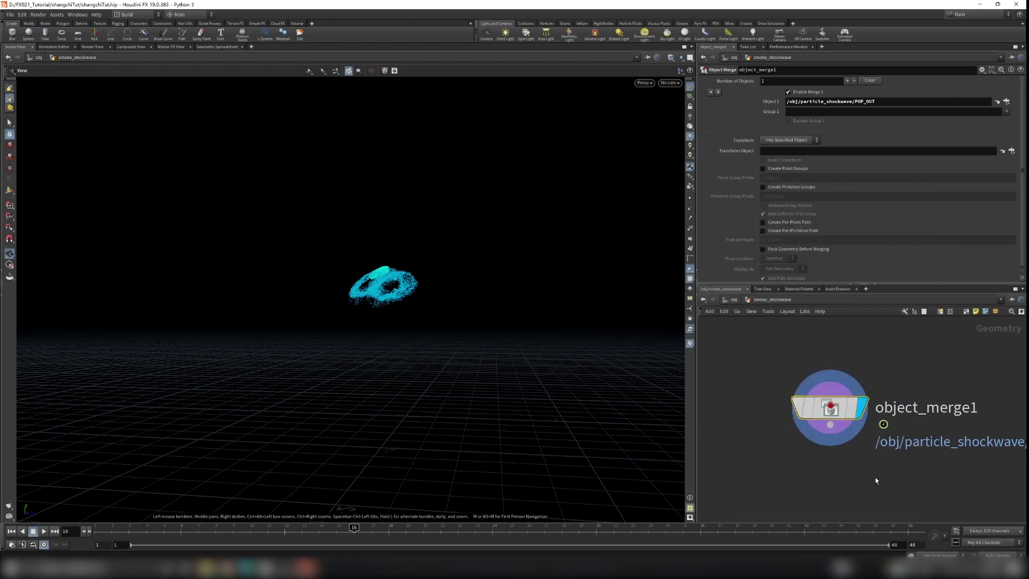
- Add an Attribute Delete node, connect the Object Merge to it and display it
key(Tab)
text(att)
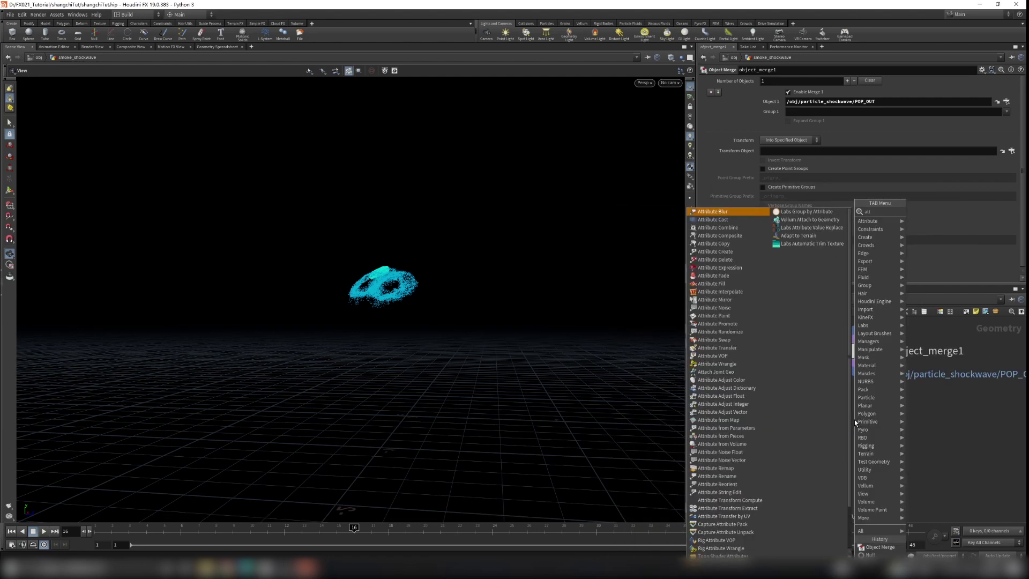
text(ributedele)
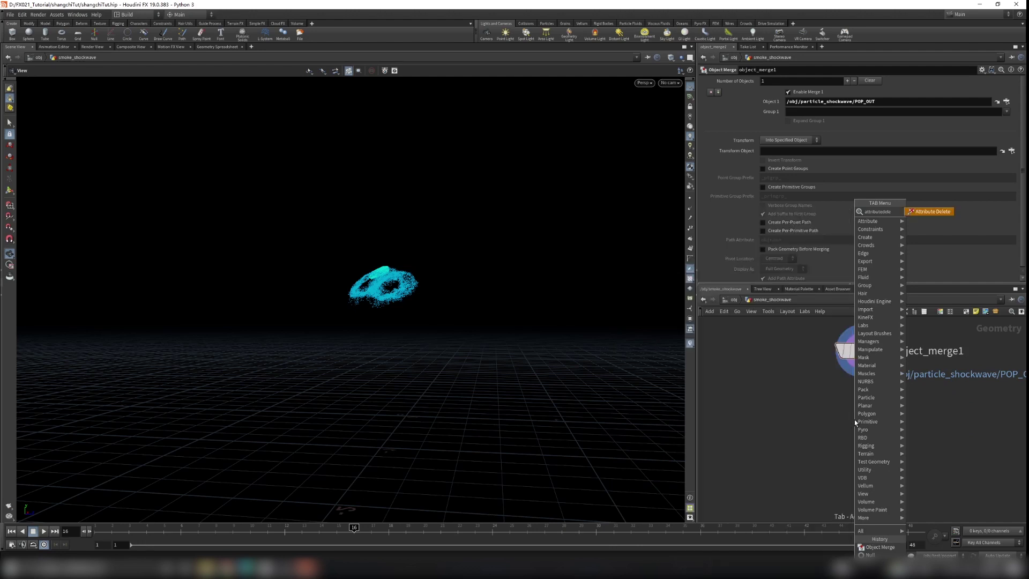
key(Return)
click(852, 433)
drag(863, 363, 858, 447)
key(r)
- Set the Attribute Delete's point, vertex, primitive and detail attributes all to * so every attribute is removed
click(782, 98)
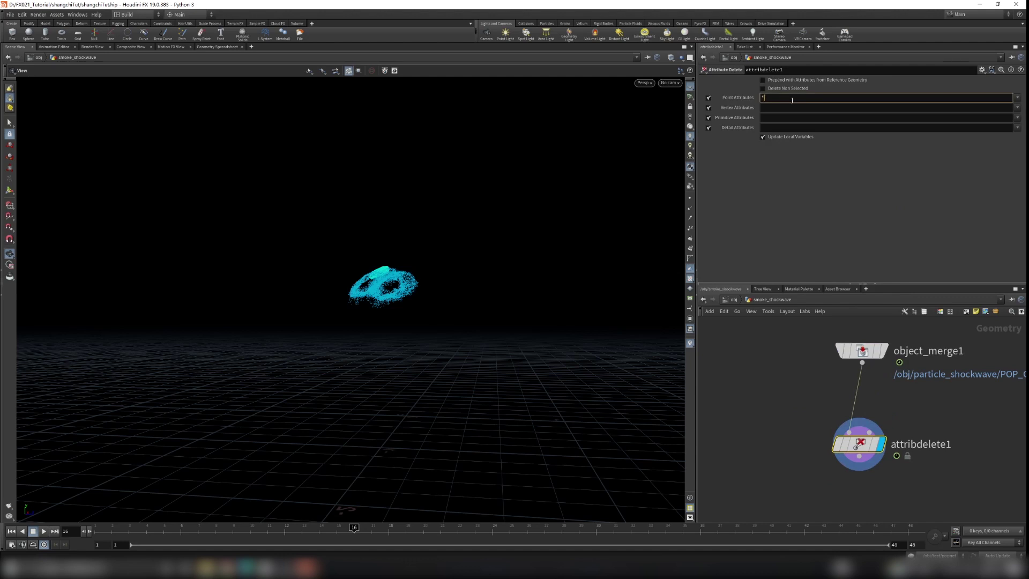
text(*)
click(793, 108)
text(*)
click(788, 118)
click(786, 128)
click(799, 400)
- Examine the stripped particles in the viewport and the remaining attributes in the Attribute Delete node's info
right_drag(475, 304, 314, 247)
drag(360, 270, 418, 272)
right_drag(418, 271, 353, 356)
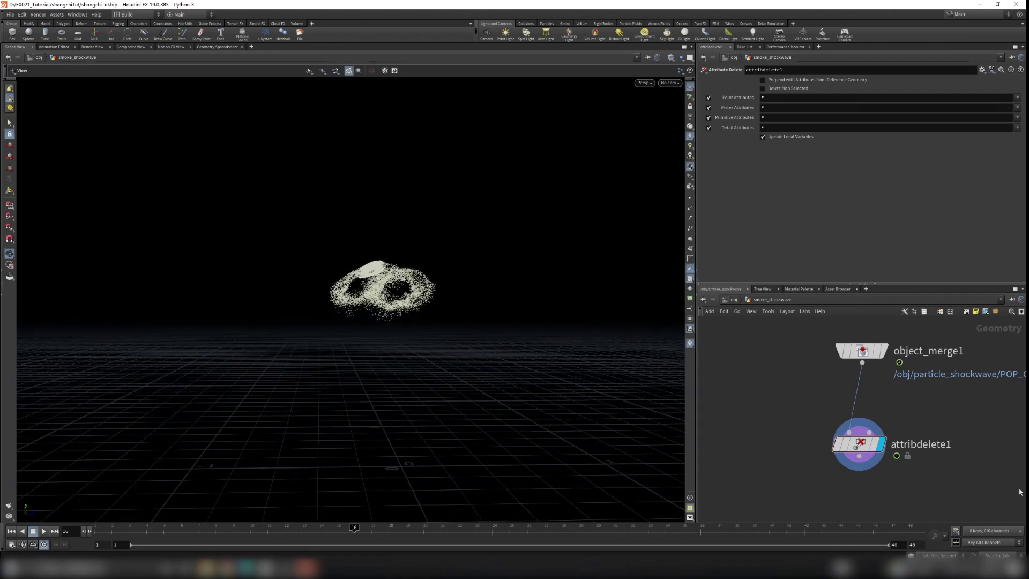
click(859, 445)
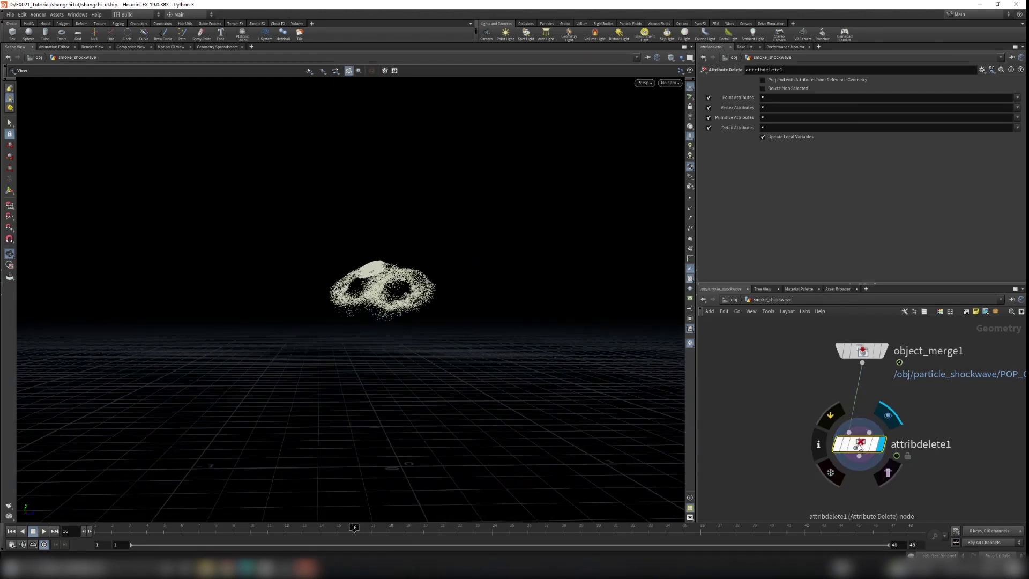
click(821, 445)
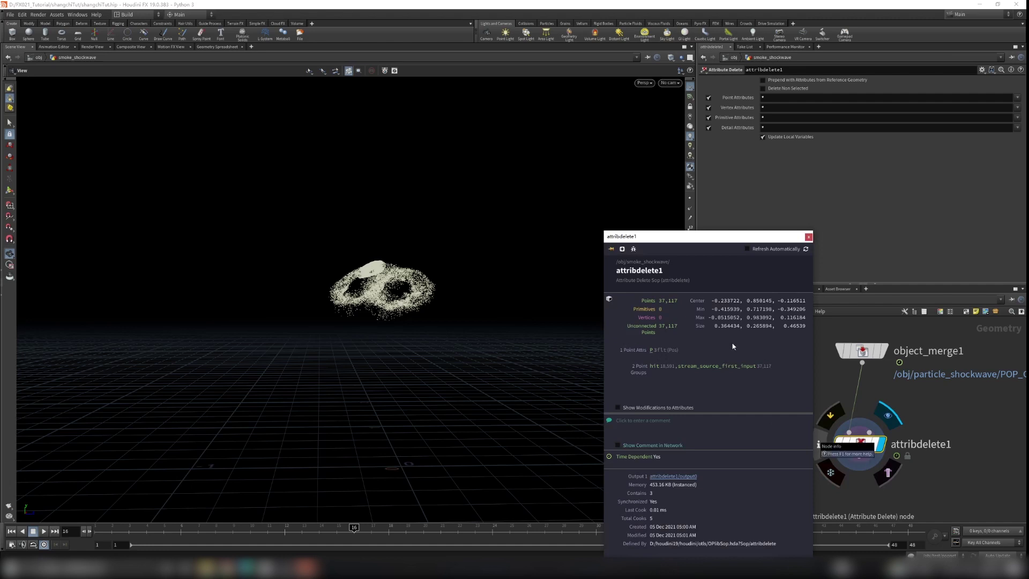
click(809, 237)
drag(521, 351, 465, 391)
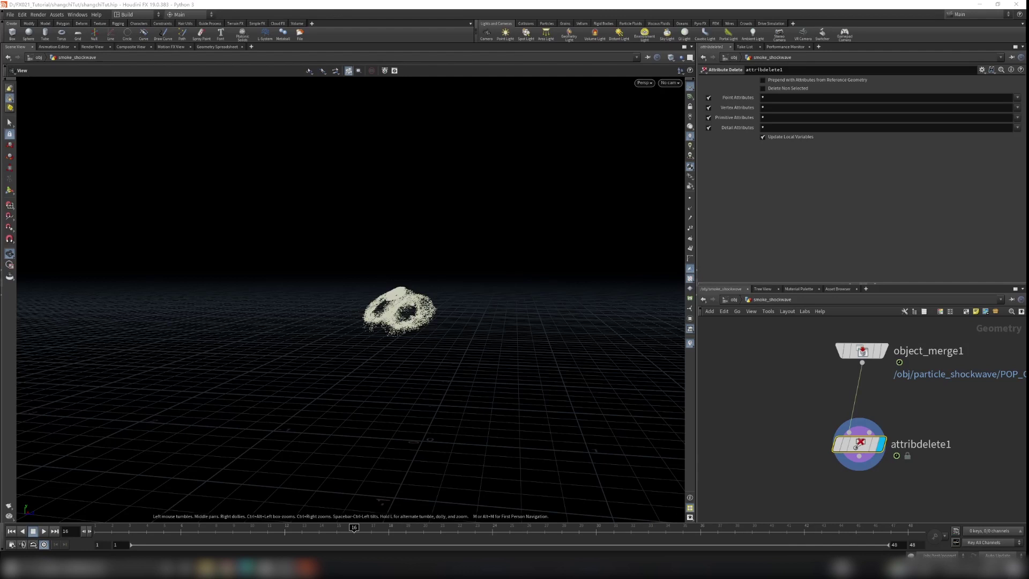
- Align the Attribute Delete below the Object Merge and connect a new Pyro Source node after it
middle_drag(847, 446, 796, 441)
drag(807, 443, 809, 414)
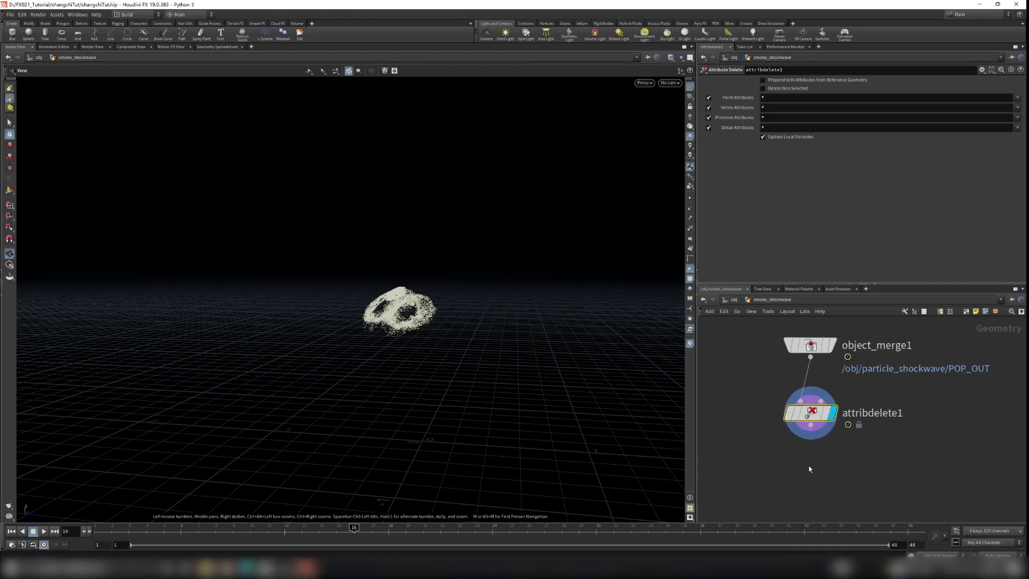
middle_drag(808, 469, 812, 455)
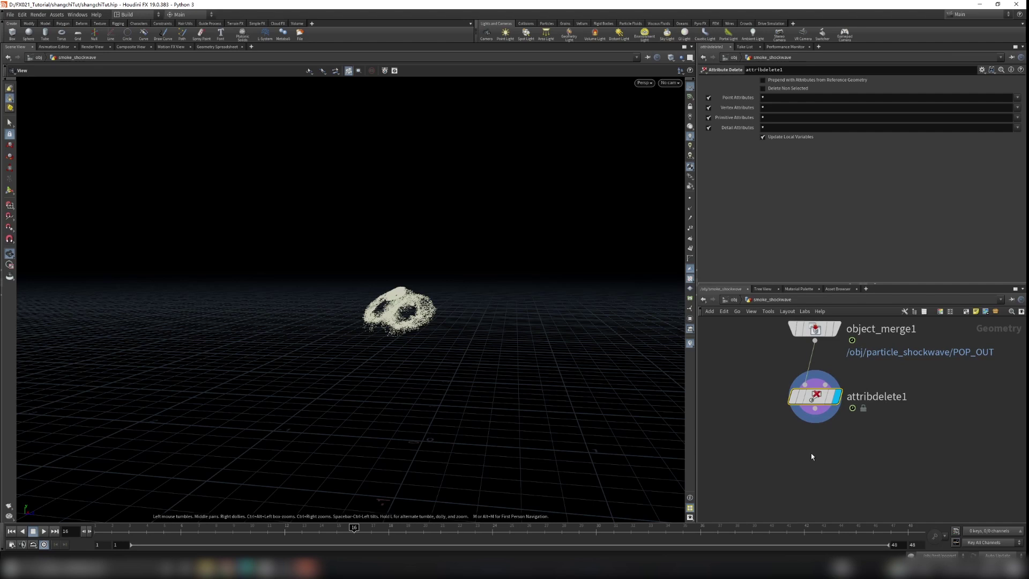
middle_drag(815, 445, 810, 428)
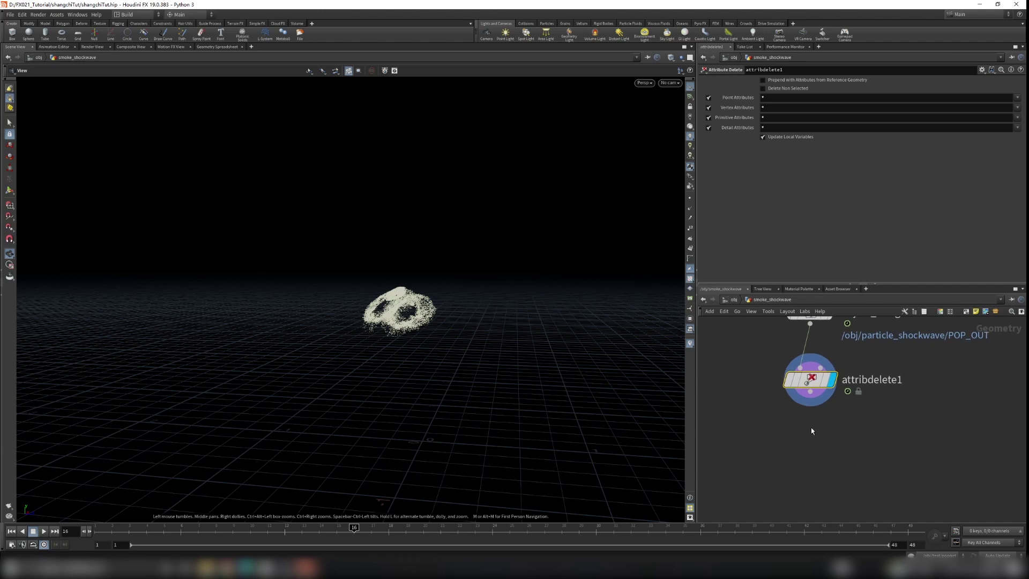
middle_drag(796, 464, 802, 432)
key(Tab)
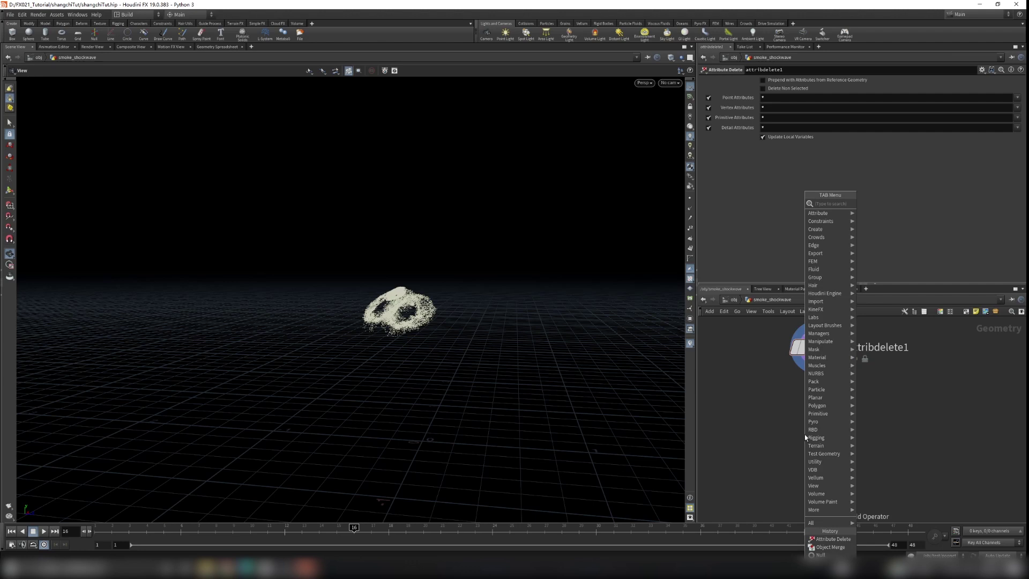
text(pyros)
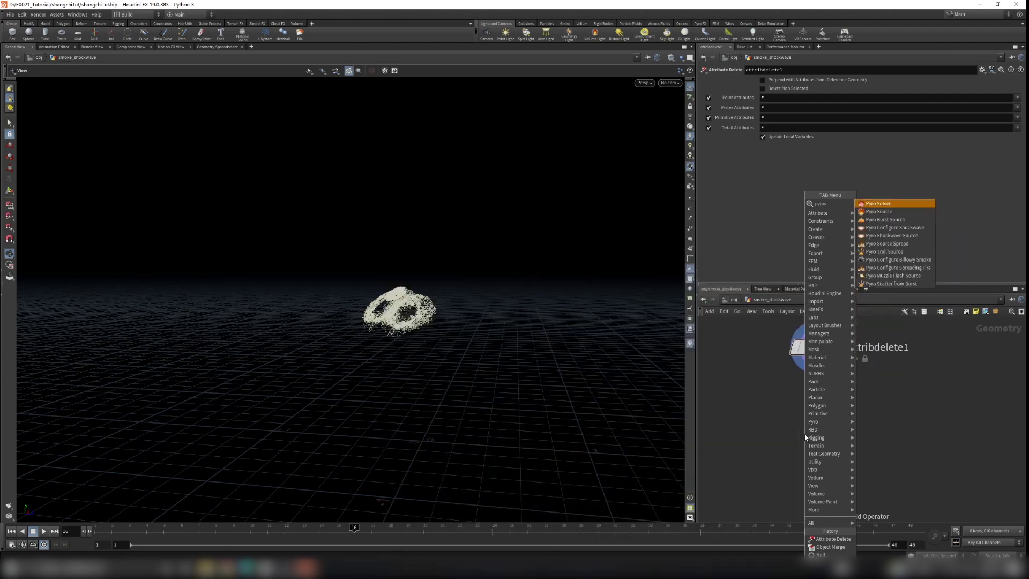
key(Return)
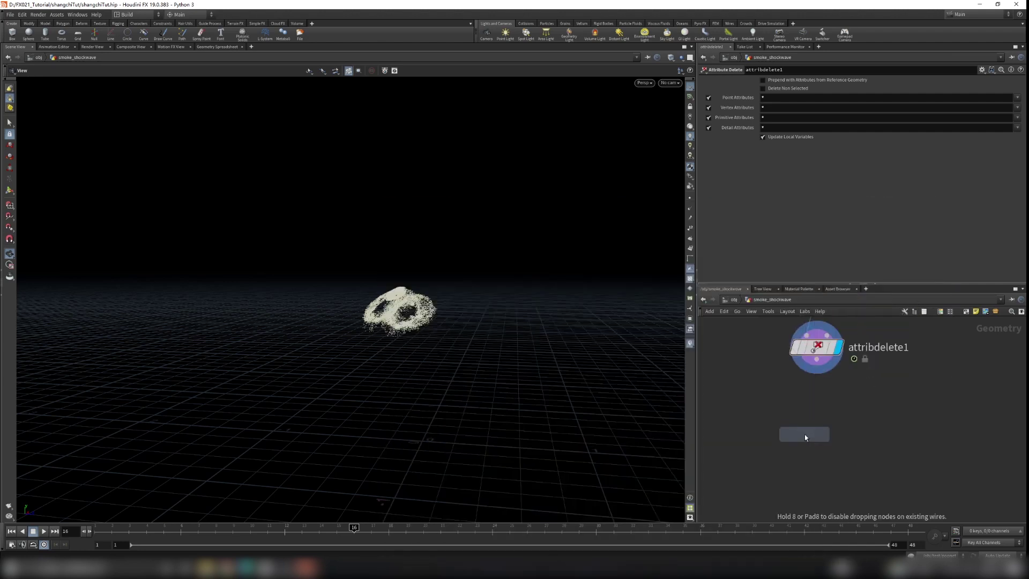
click(823, 453)
drag(816, 370, 815, 437)
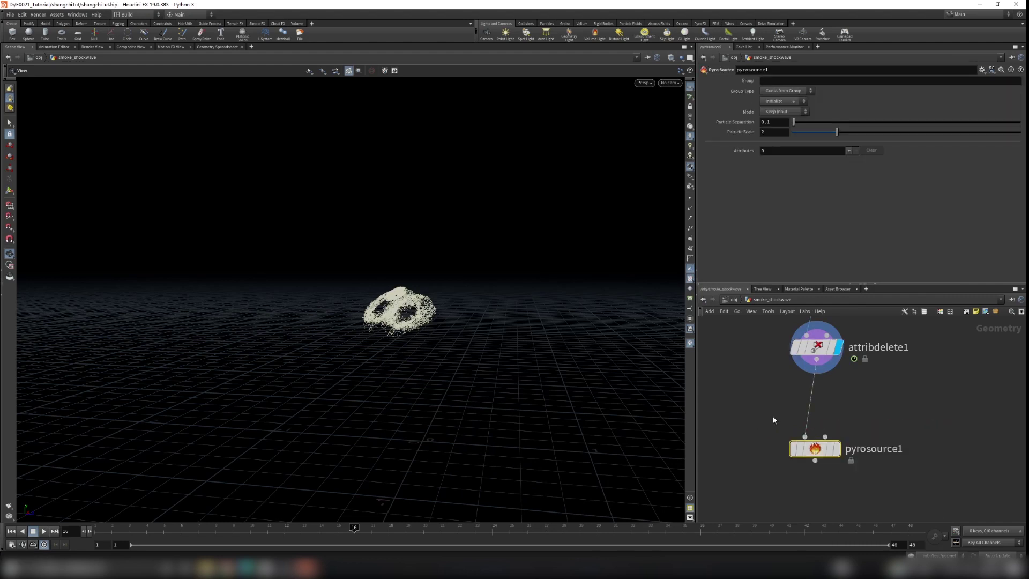
- Display the Pyro Source node and initialize it with Source Smoke
click(836, 447)
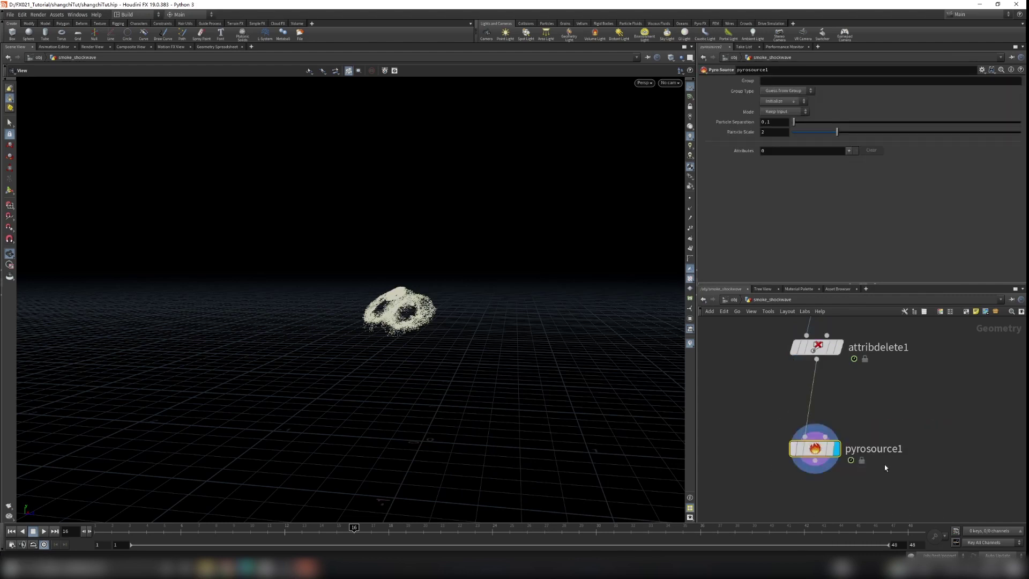
click(773, 101)
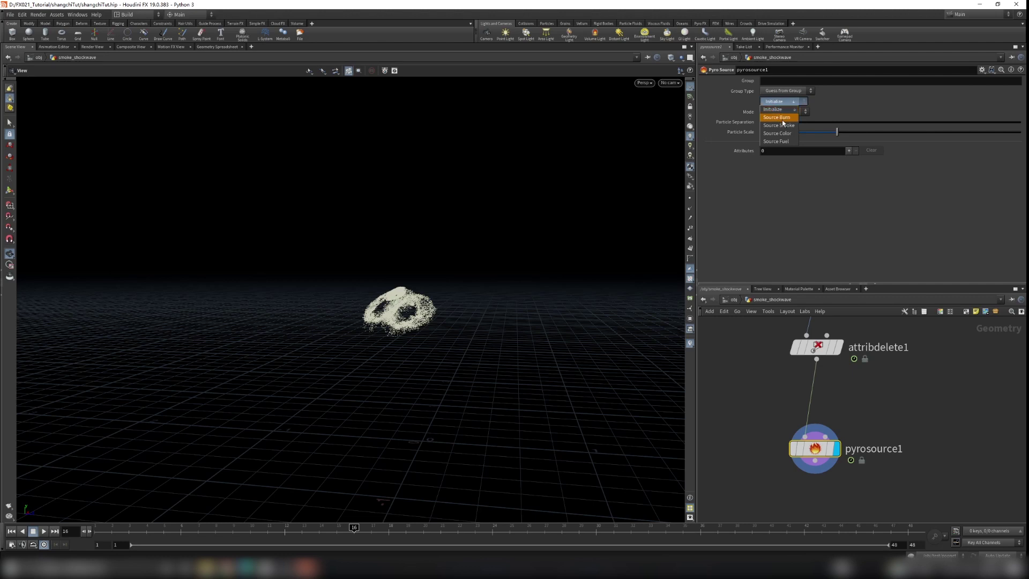
click(783, 125)
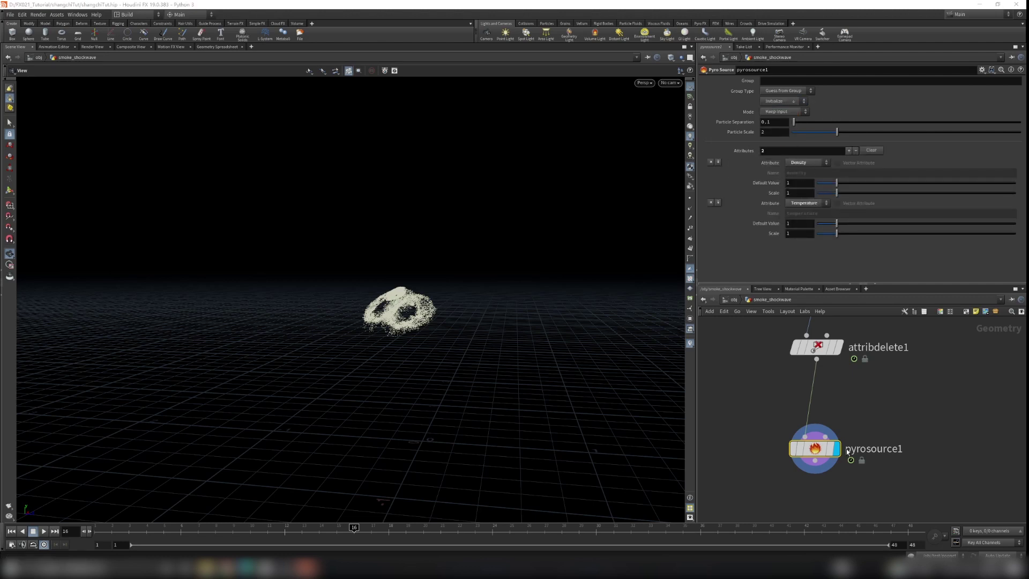
- Inspect the point attributes listed in the Pyro Source node's info
middle_drag(869, 441, 871, 414)
drag(737, 409, 892, 449)
mouse_move(815, 423)
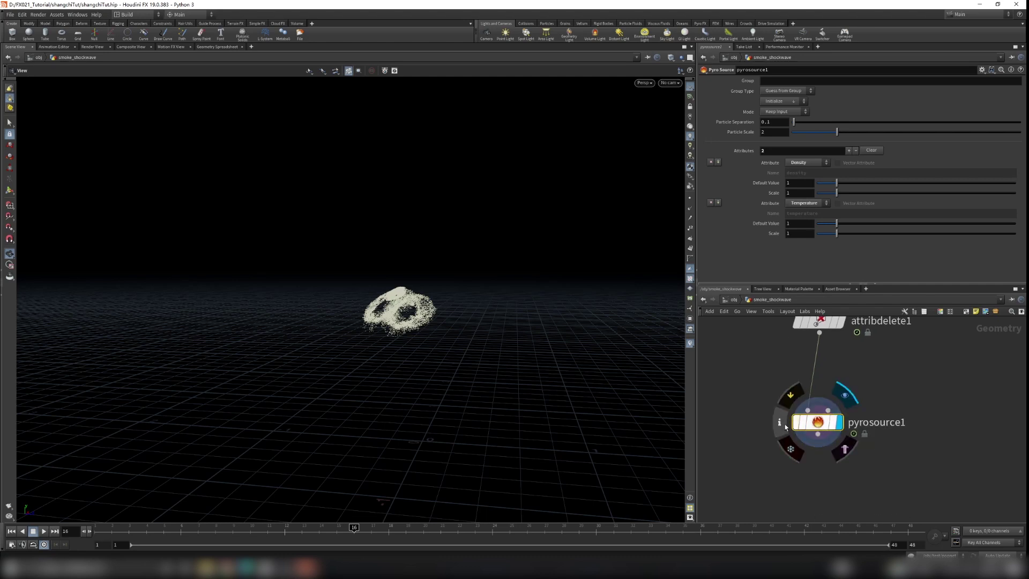
mouse_move(783, 423)
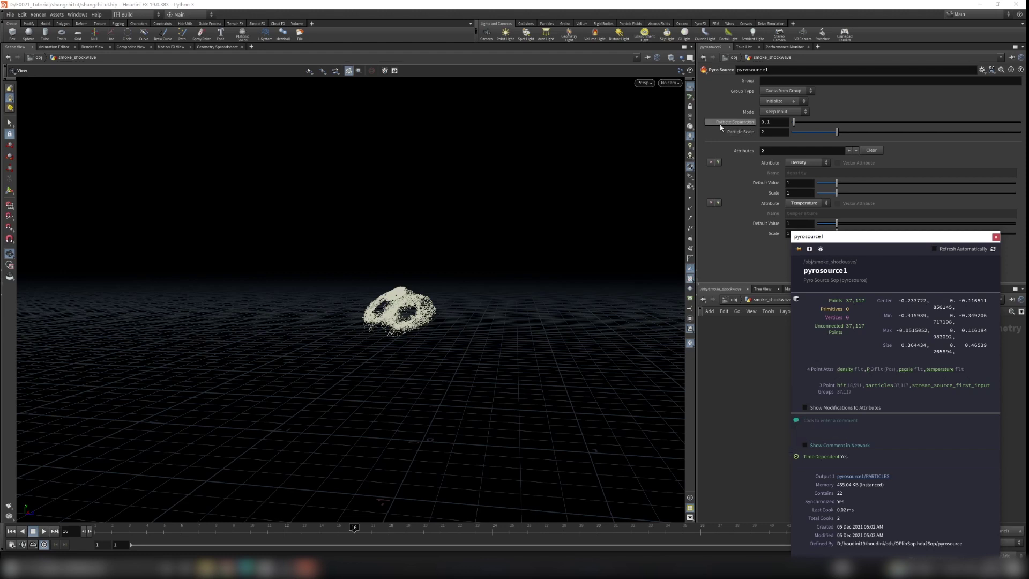
- Add an Attribute Wrangle node beside the Pyro Source and connect it to the Attribute Delete output
click(995, 237)
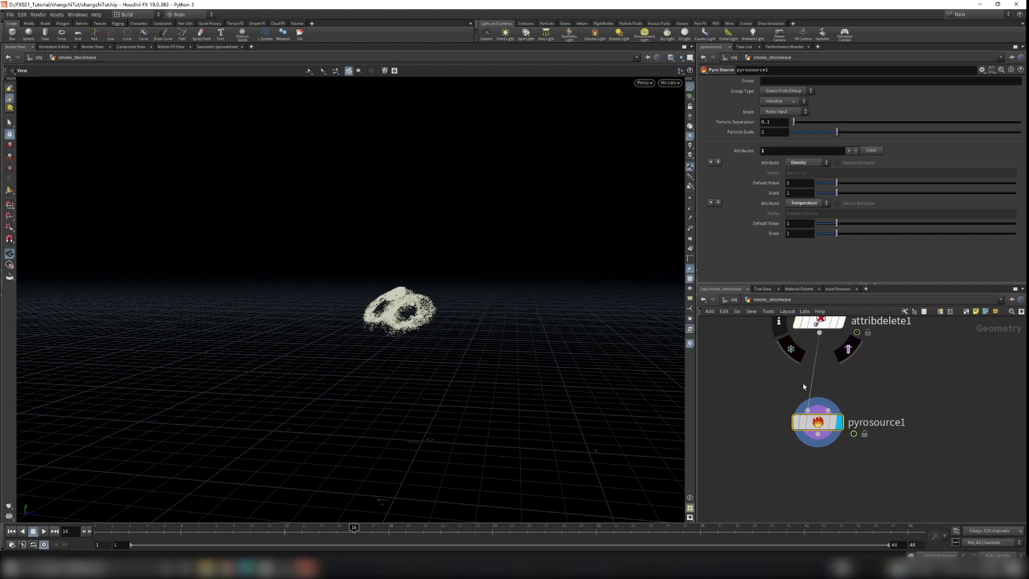
drag(818, 421, 786, 426)
key(Tab)
text(wran)
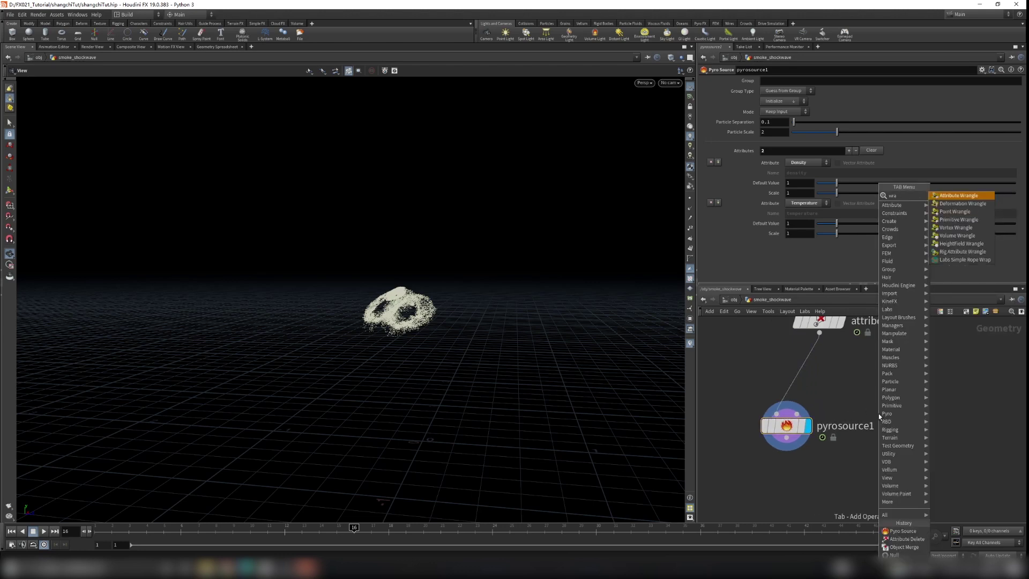
key(Return)
click(878, 413)
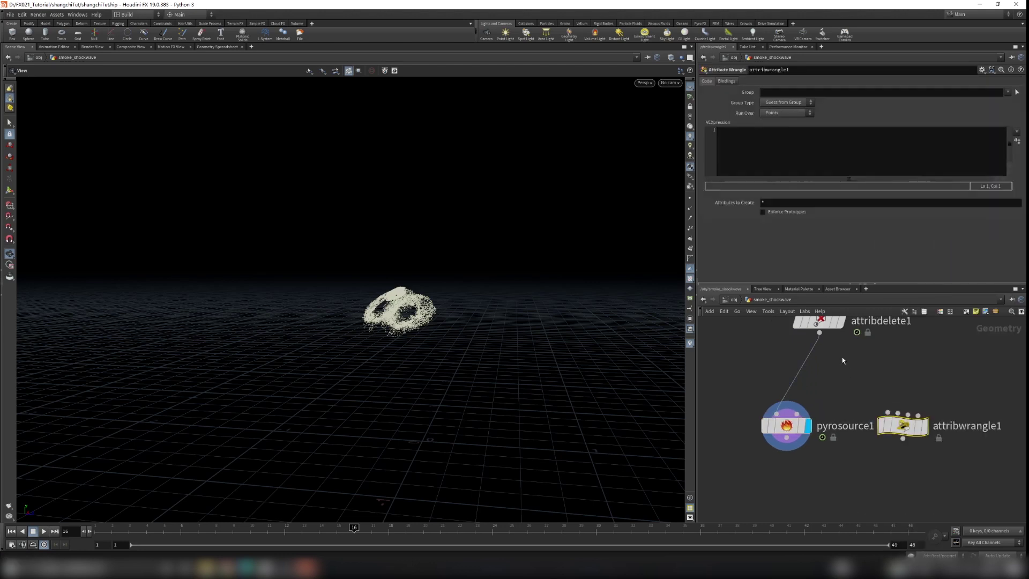
mouse_move(903, 427)
mouse_down()
mouse_move(912, 444)
mouse_move(912, 430)
mouse_up()
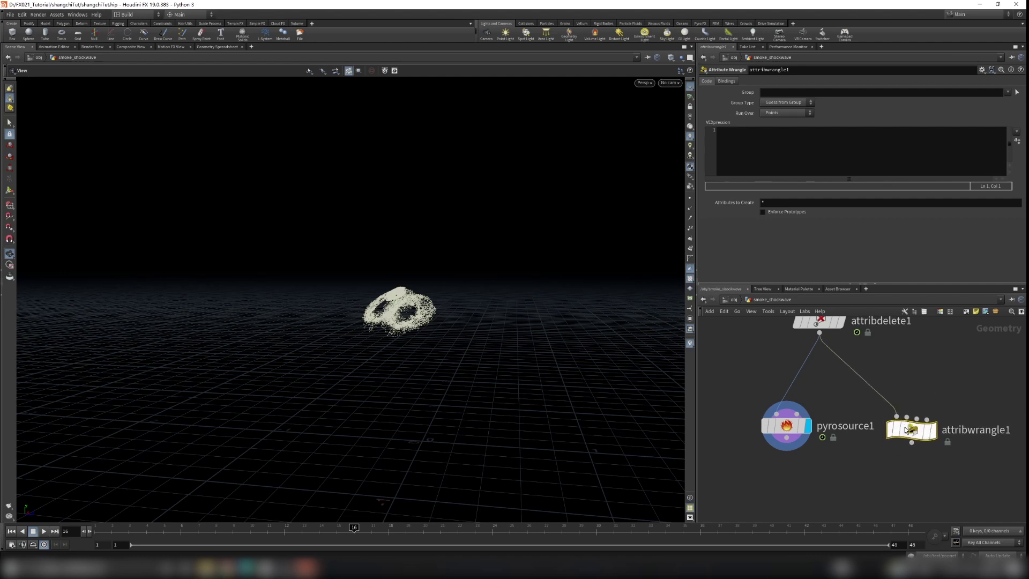
- Write the wrangle lines f@density = 1; and f@temperatue = 1; in the VEX code
click(763, 158)
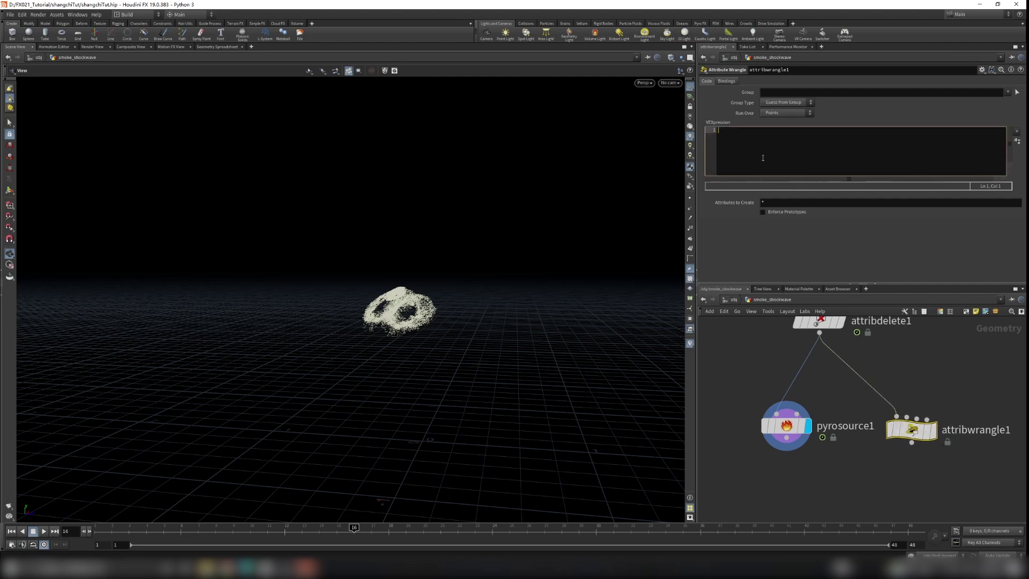
click(786, 426)
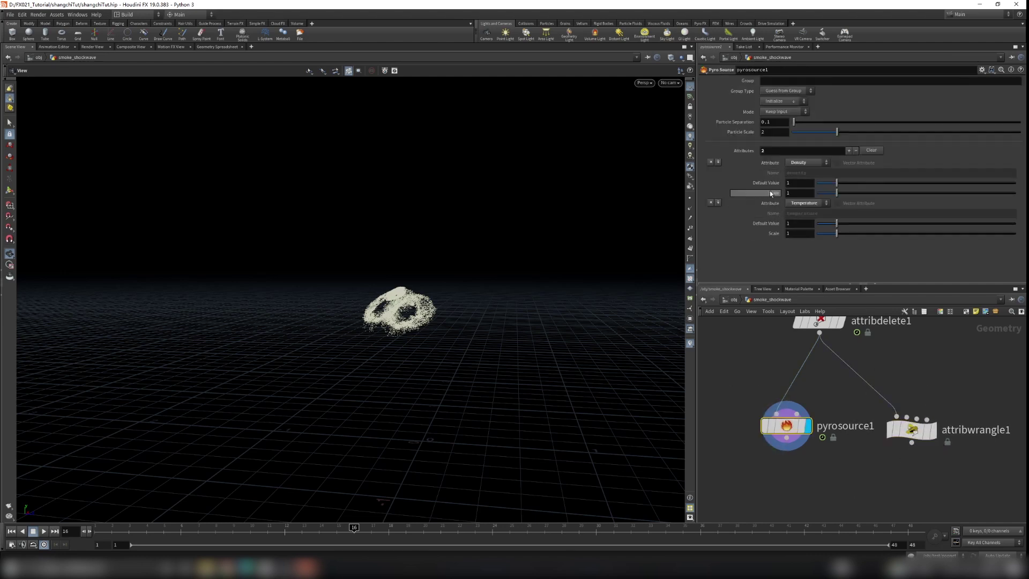
click(911, 429)
click(754, 152)
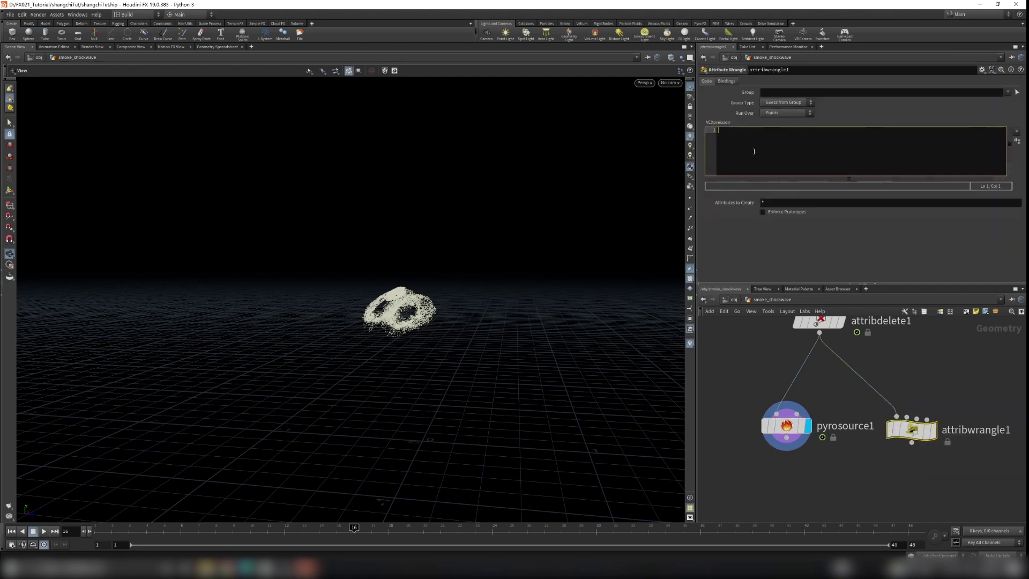
text(f)
key(Escape)
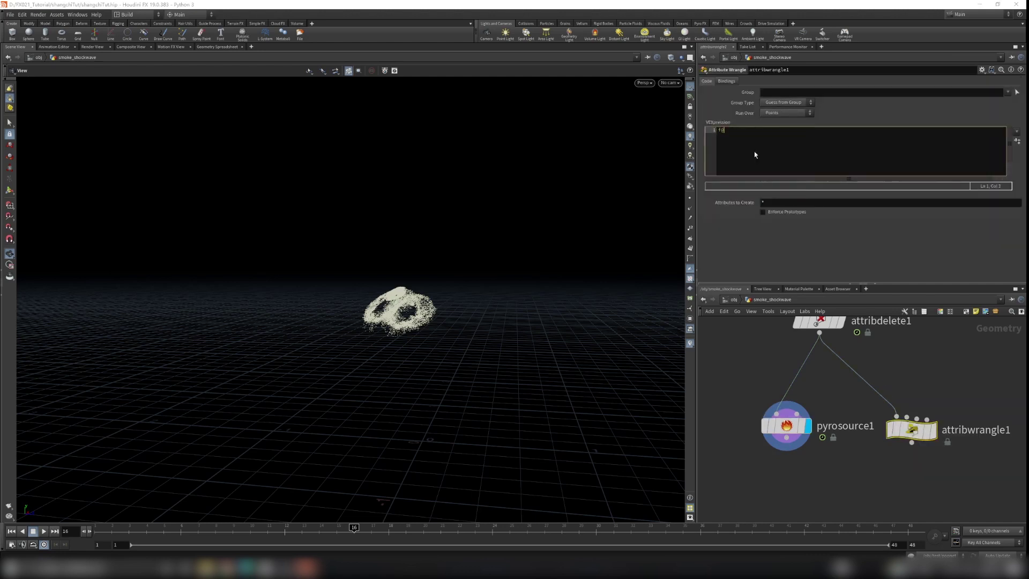
text(@density = 1;)
key(Return)
text(f@temperatue = 1;)
key(Return)
- Complete the wrangle code with a third line, f@pscale = 0.1;
text(f@pscale)
click(787, 428)
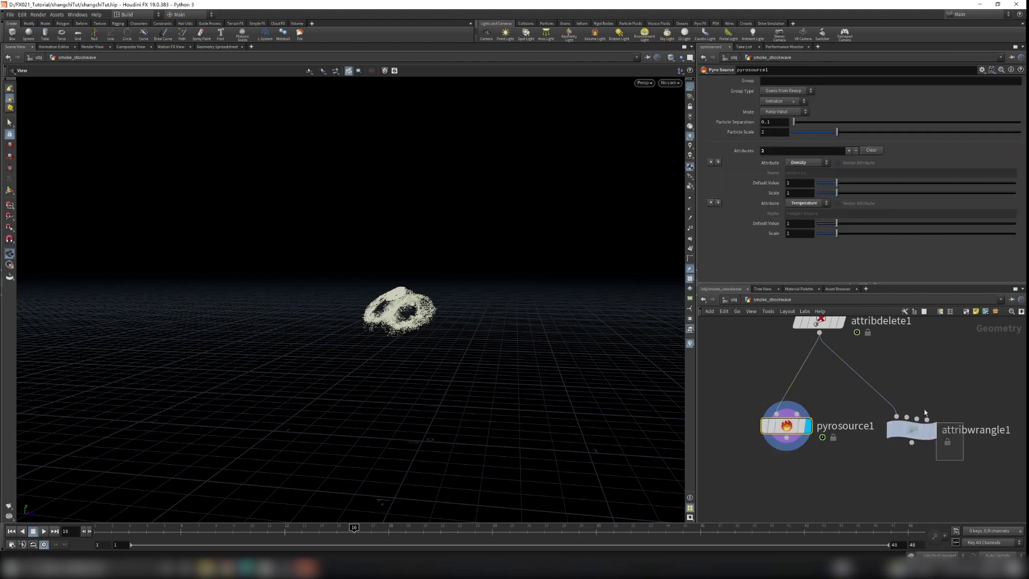
click(911, 429)
click(757, 146)
text(0.1;)
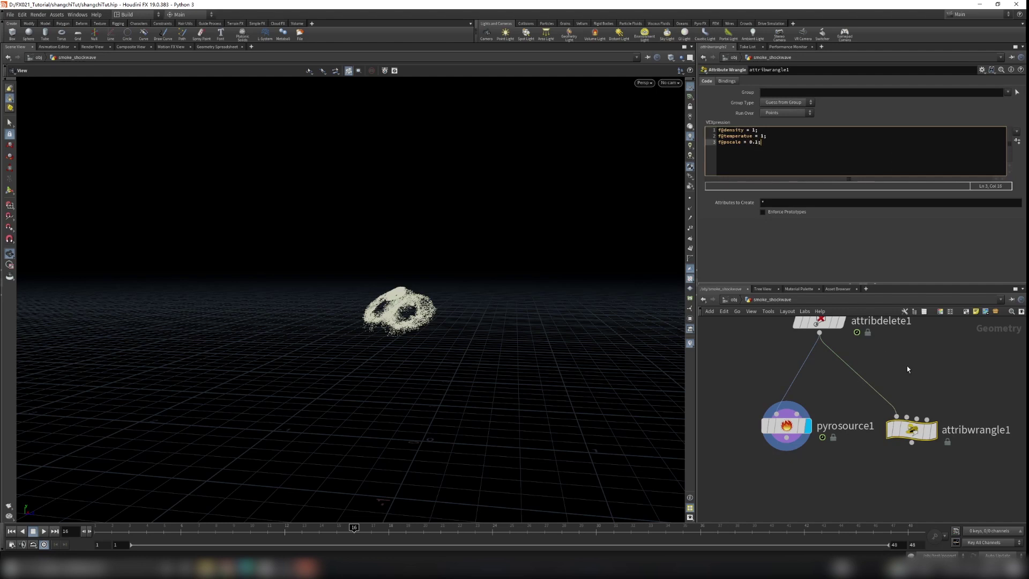
click(906, 365)
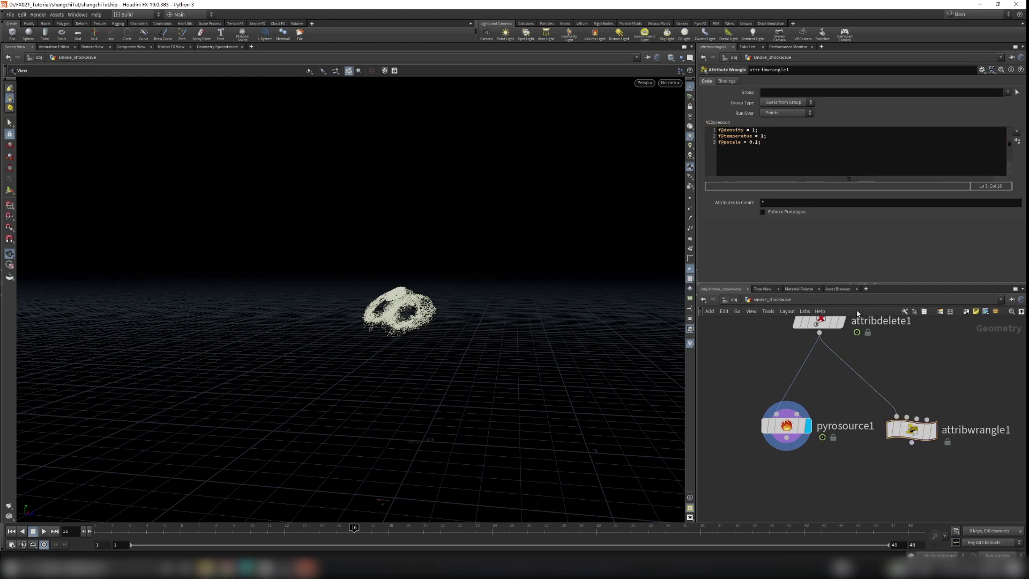
drag(776, 154, 715, 130)
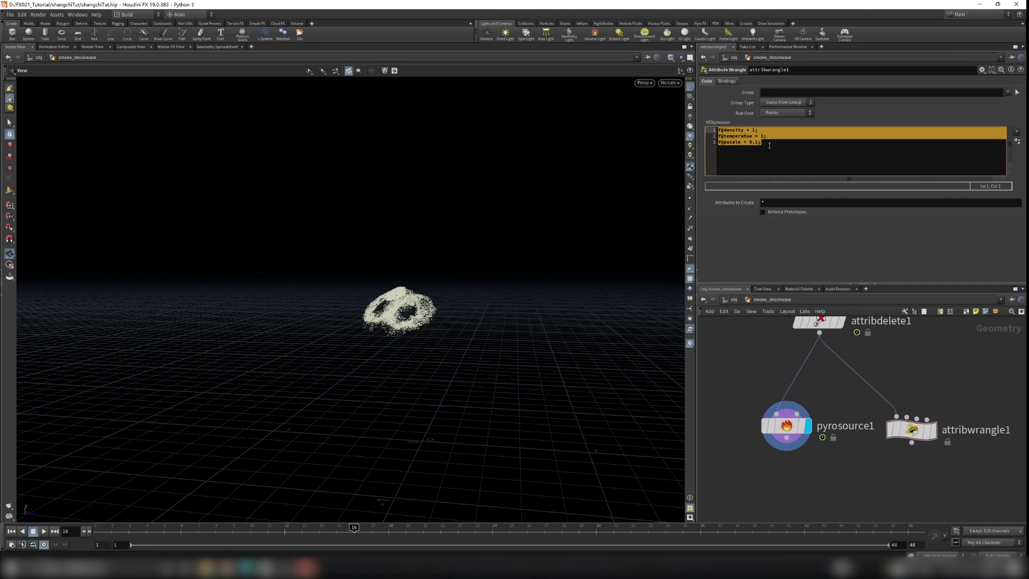
click(769, 146)
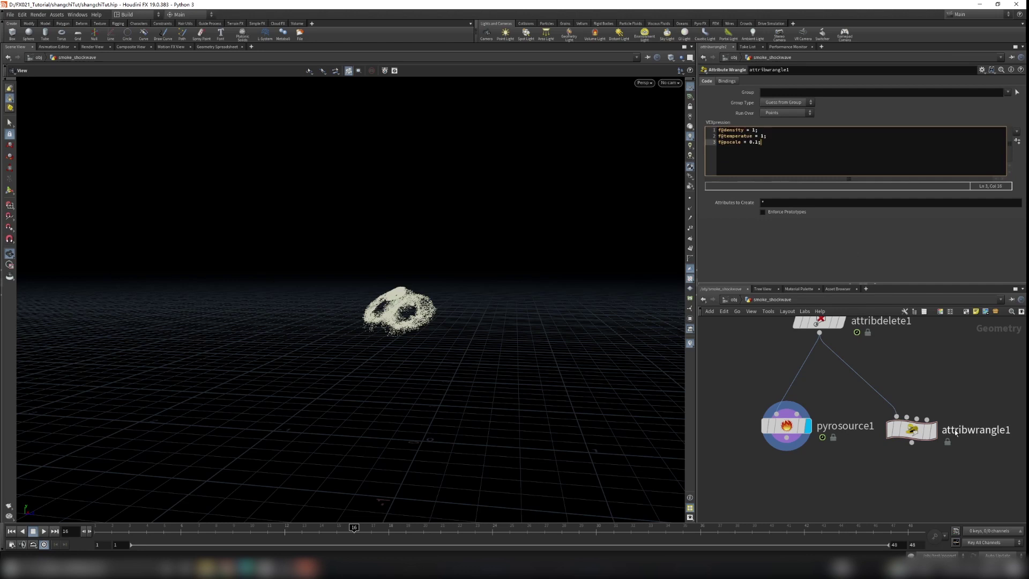
- Replace the constant in the wrangle's density line with chf("density_scale")
double_click(754, 130)
key(BackSpace)
text(chf())
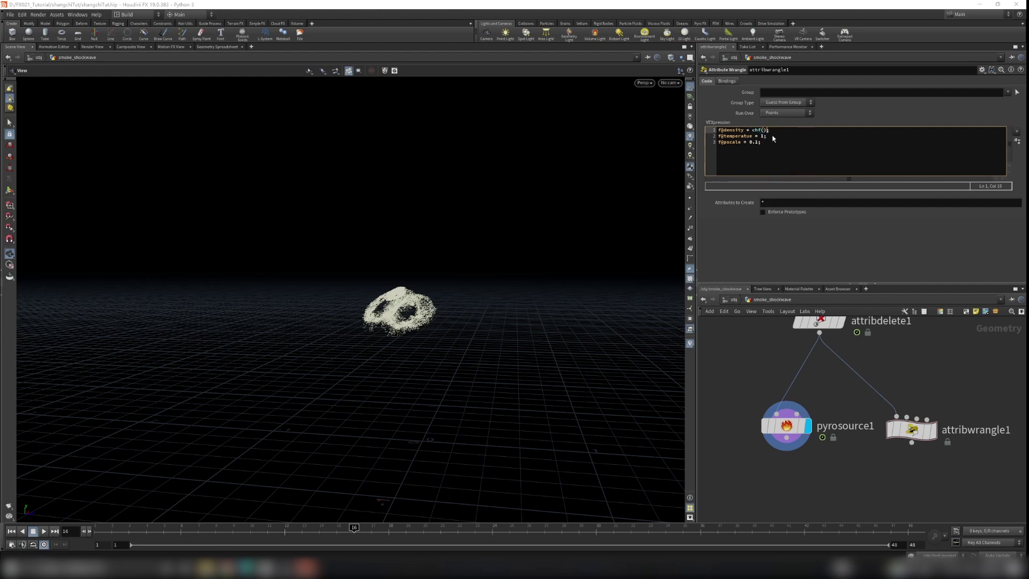
text("")
text(density_sc)
text(ale)
- Replace the constants in the wrangle's next two lines with chf("temperature") and chf("pscale")
click(763, 136)
key(BackSpace)
text(chf())
text(temperature"))
click(755, 141)
text(1chf())
- Create the wrangle's channel parameters and set Density Scale to 1, Temperature to 1 and Pscale to 0.1
click(1017, 140)
drag(799, 223, 1007, 224)
drag(820, 234, 1020, 234)
drag(792, 244, 770, 248)
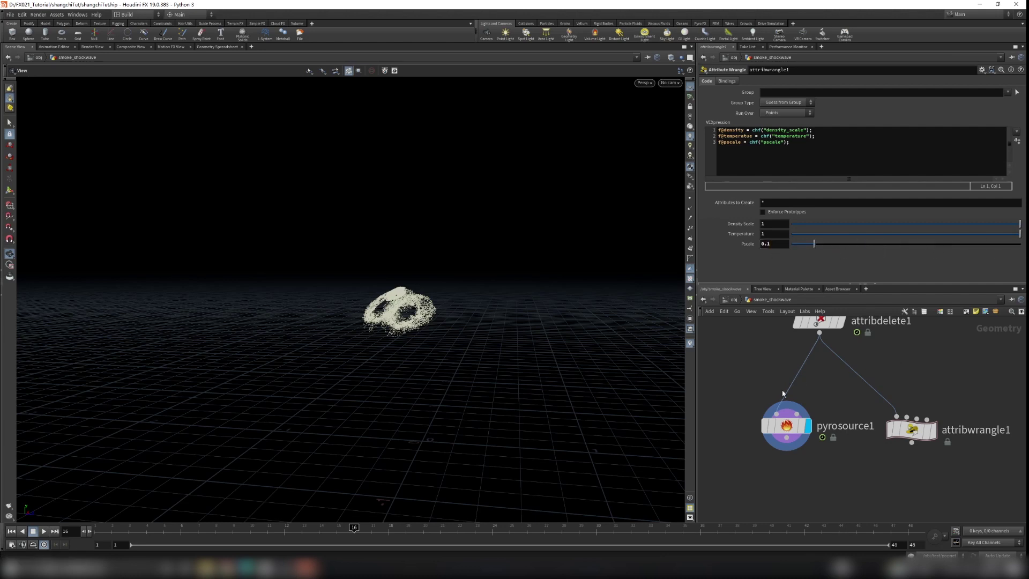
- Display the Attribute Wrangle and inspect the point attributes listed in its node info
click(771, 427)
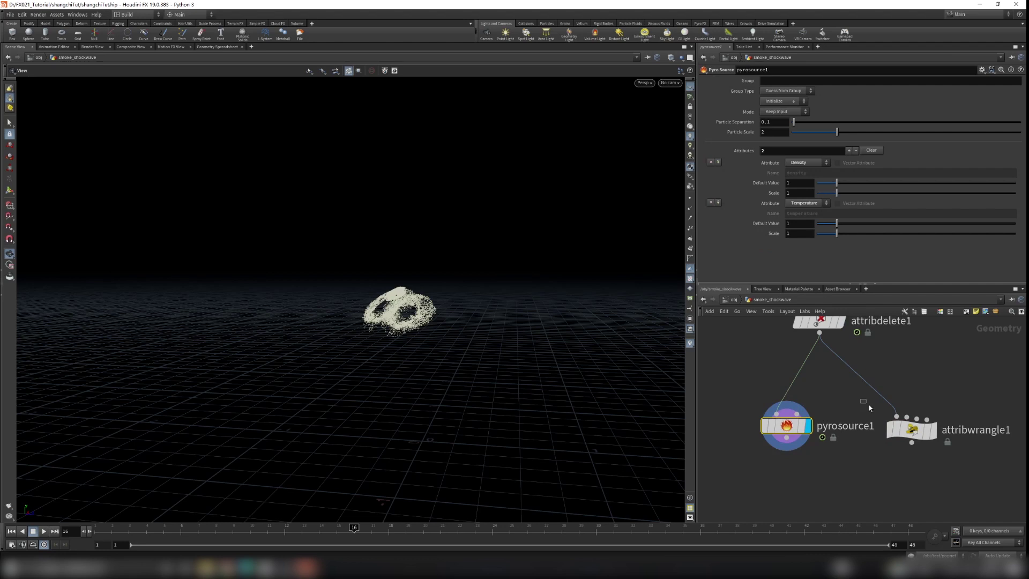
click(911, 429)
click(873, 430)
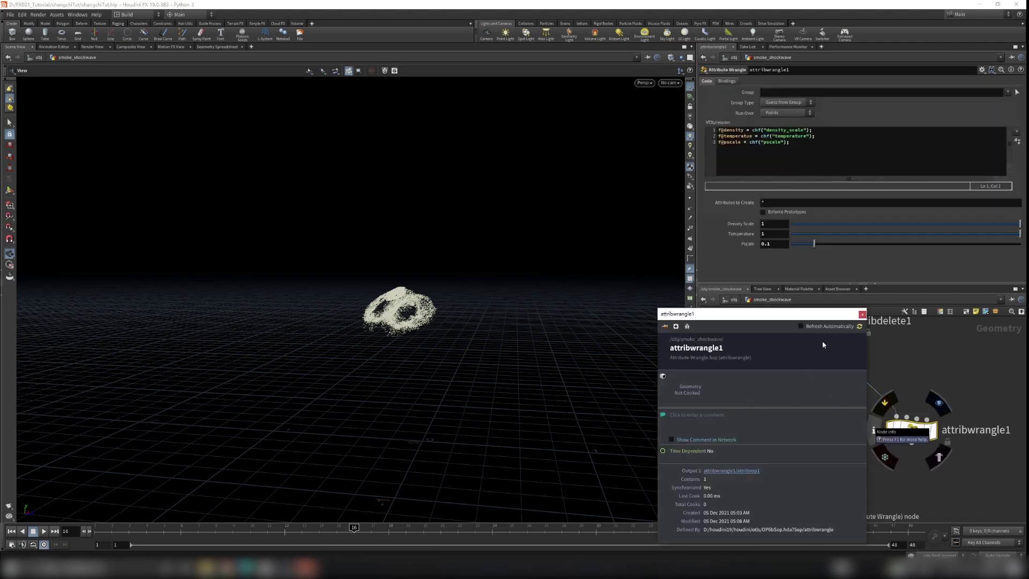
click(862, 314)
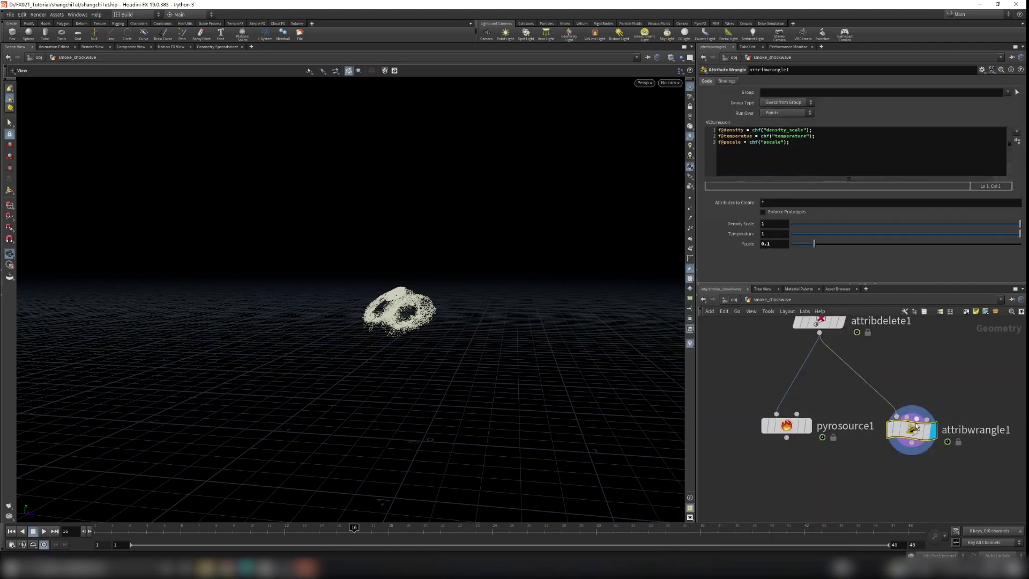
click(873, 434)
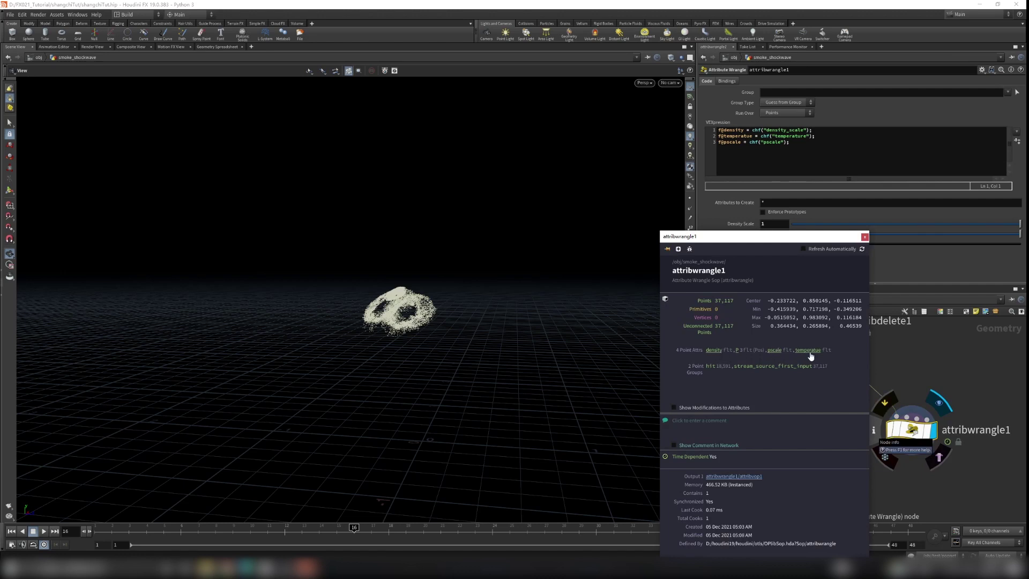
click(864, 237)
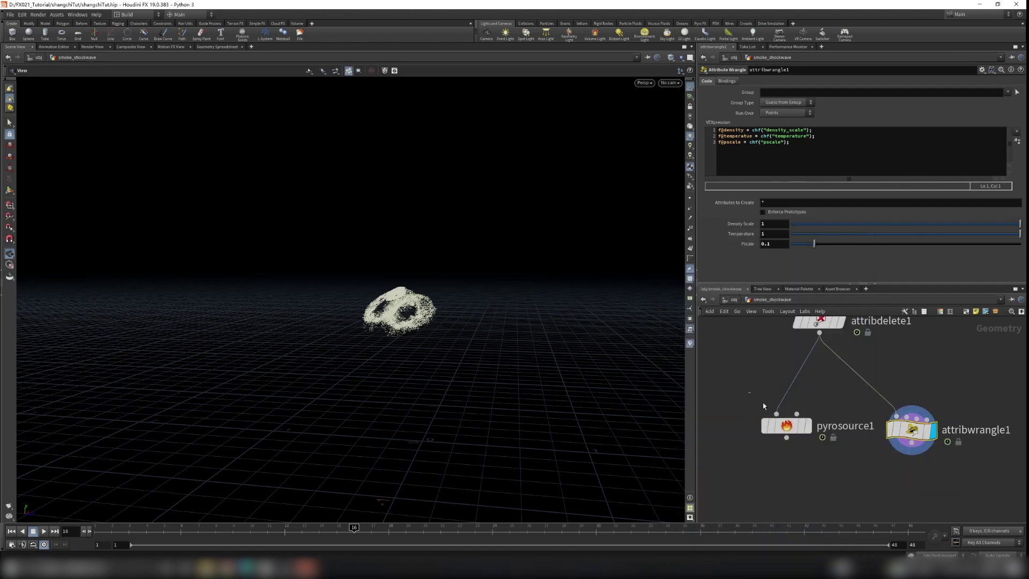
- Compare the wrangle's attributes with the point attributes in the Pyro Source node's info
click(780, 427)
click(759, 425)
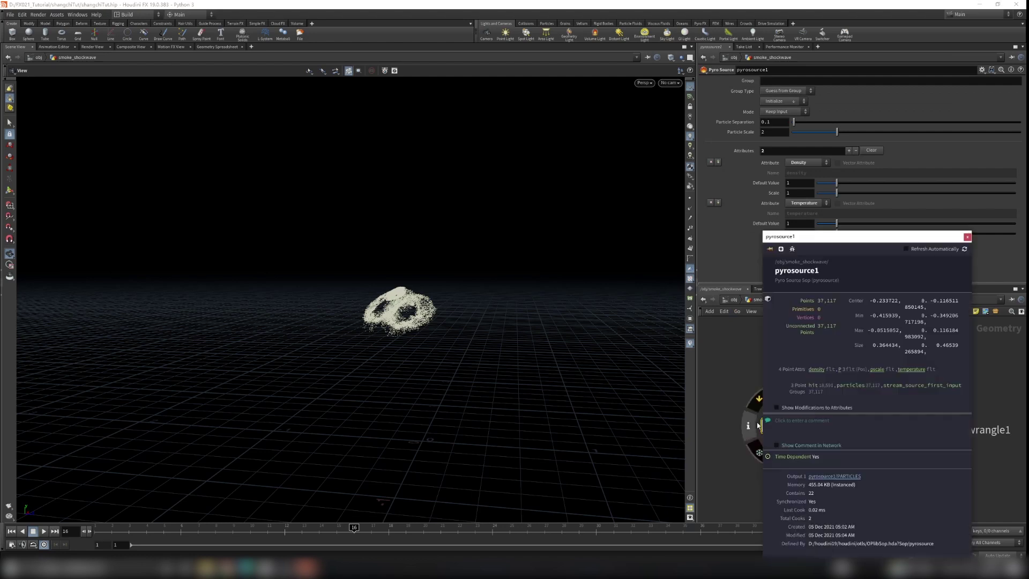
click(966, 237)
click(915, 428)
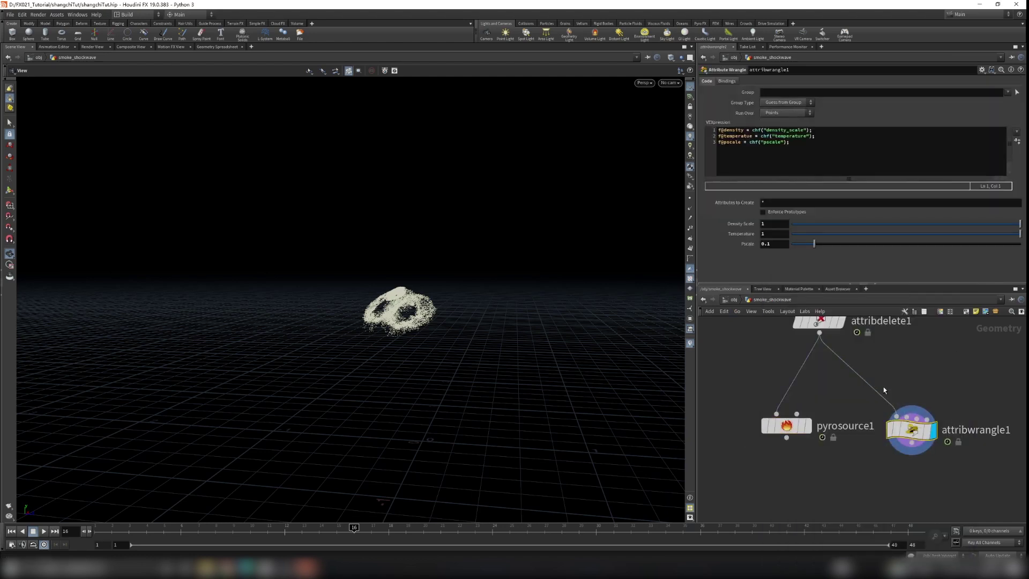
- Display the Pyro Source again, delete the Attribute Wrangle and align the Pyro Source below the Attribute Delete
drag(798, 421, 824, 413)
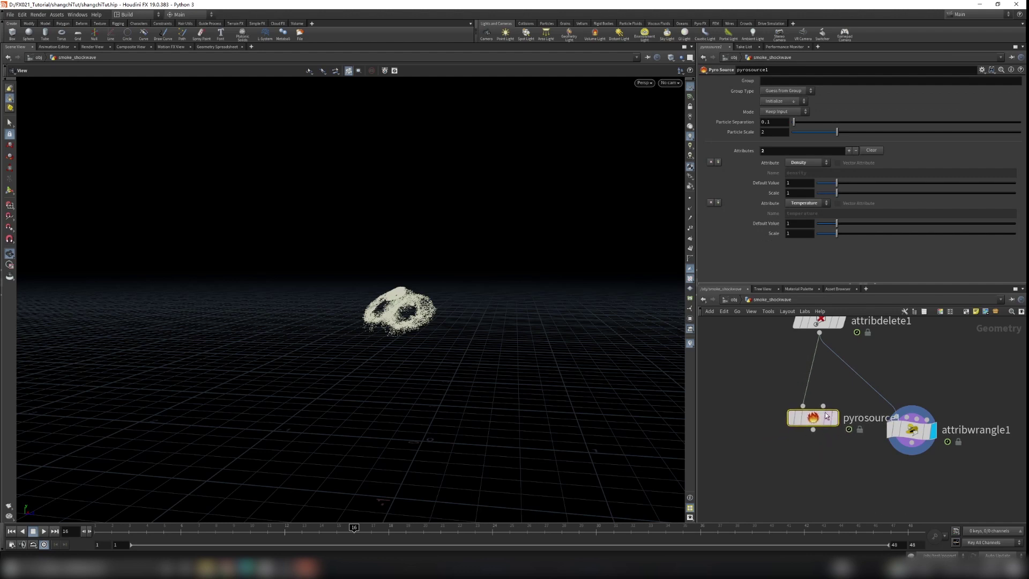
click(835, 417)
click(921, 434)
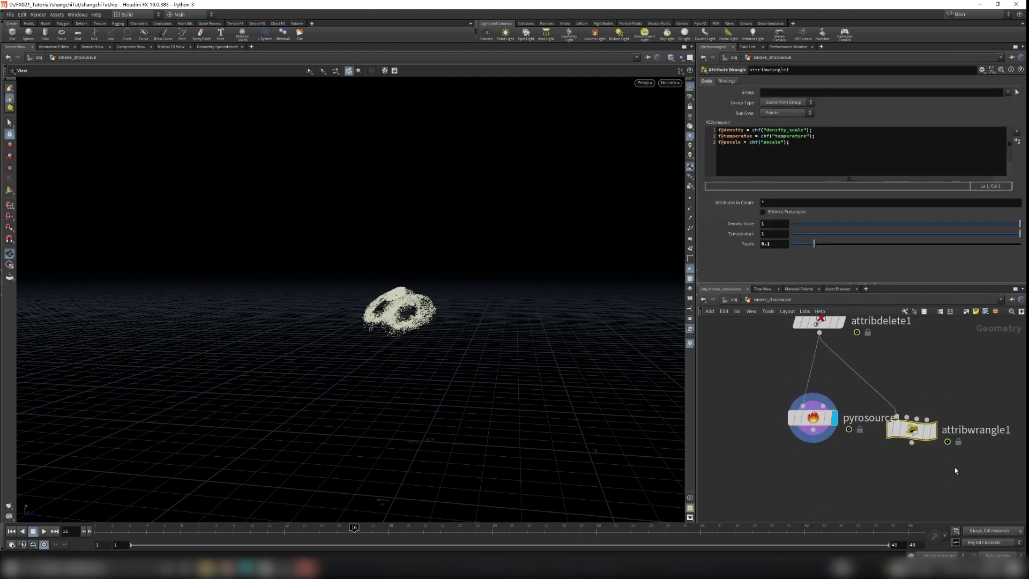
key(Delete)
mouse_move(826, 423)
drag(825, 423, 832, 414)
- Add a Volume Rasterize Attributes node below the Pyro Source
scroll(813, 477, down, 2)
middle_drag(816, 463, 811, 443)
scroll(811, 432, up, 1)
right_drag(329, 289, 461, 356)
drag(462, 356, 450, 352)
right_drag(450, 351, 471, 365)
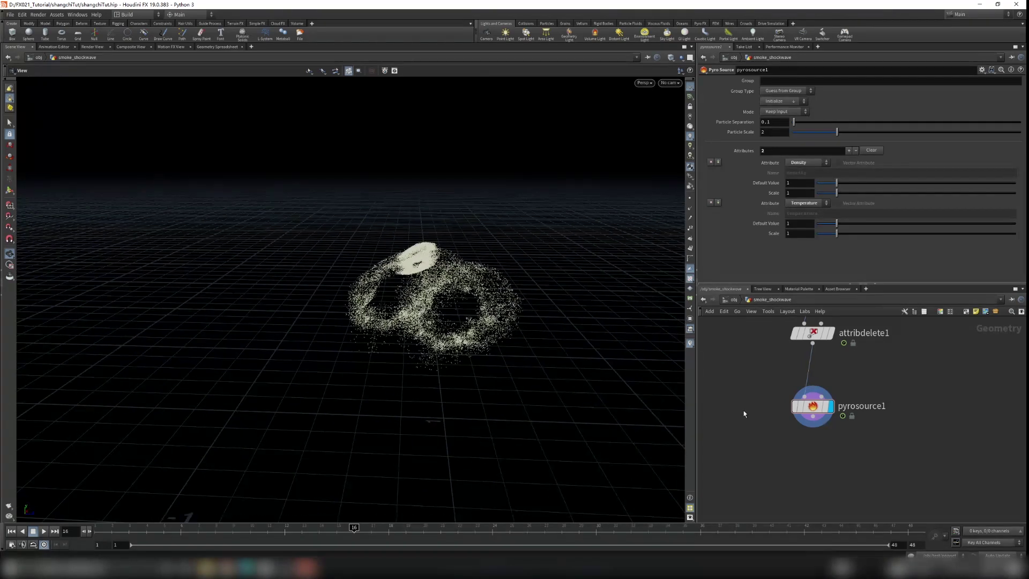
scroll(801, 431, up, 1)
key(Tab)
text(v)
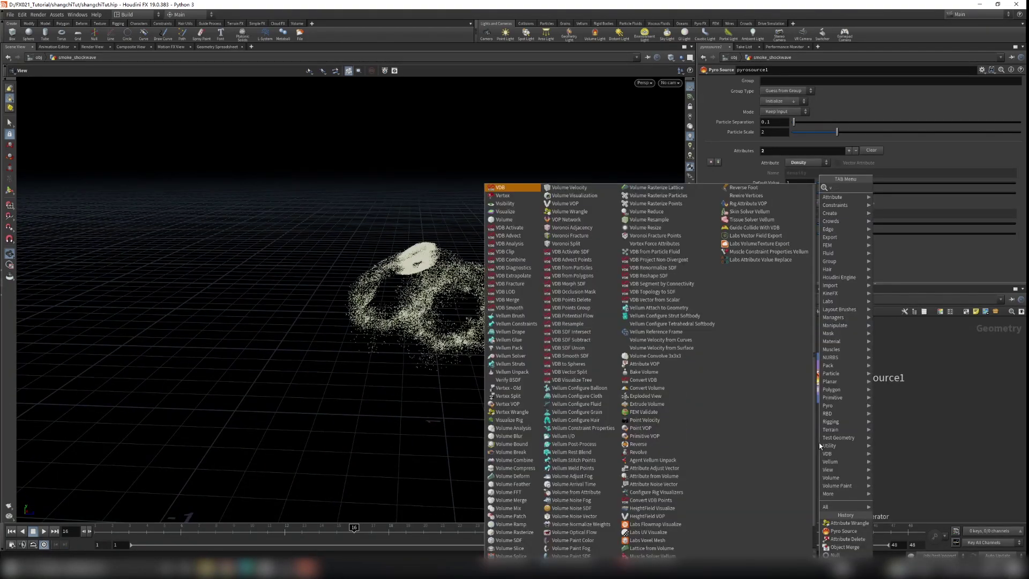
text(olumerast)
key(Down)
key(Return)
click(819, 442)
- Connect the Volume Rasterize Attributes node after the Pyro Source, leaving a wide gap between them
drag(812, 323, 812, 490)
middle_drag(837, 387, 833, 463)
drag(755, 373, 931, 437)
scroll(860, 449, down, 1)
middle_drag(859, 449, 850, 385)
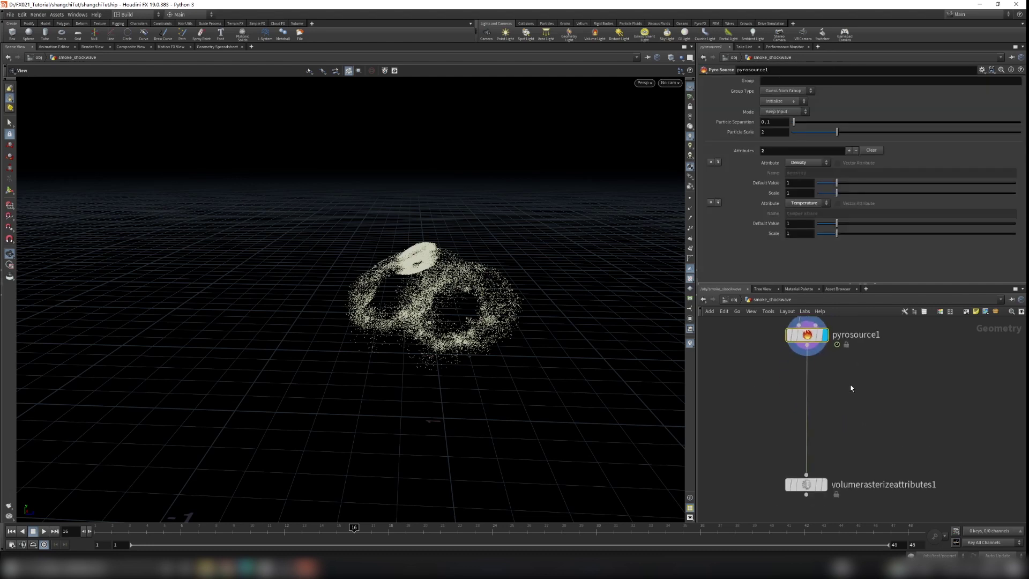
- Review the density, pscale and temperature point attributes in the Pyro Source node's info
click(805, 484)
middle_drag(836, 471, 845, 534)
click(818, 395)
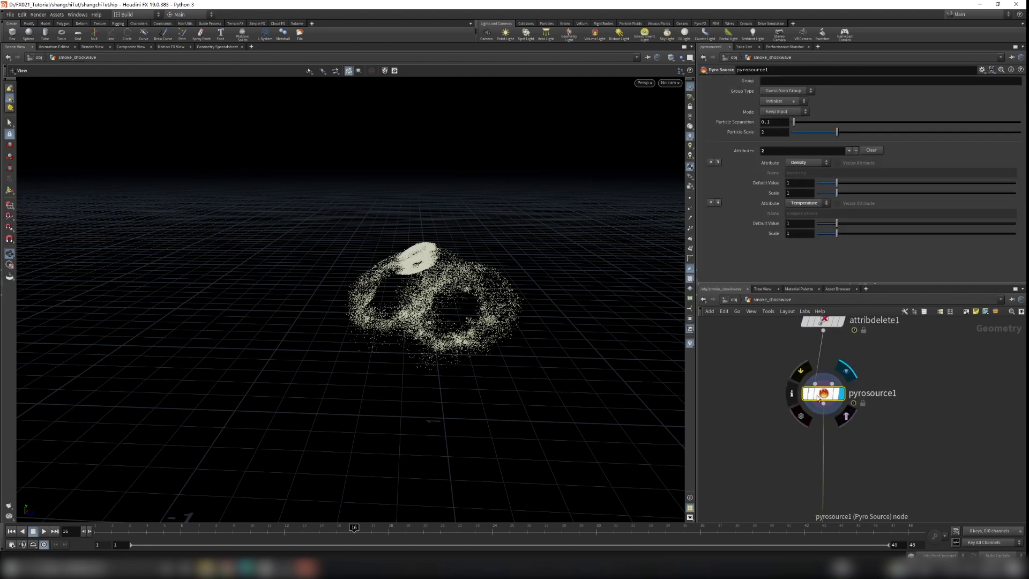
click(792, 394)
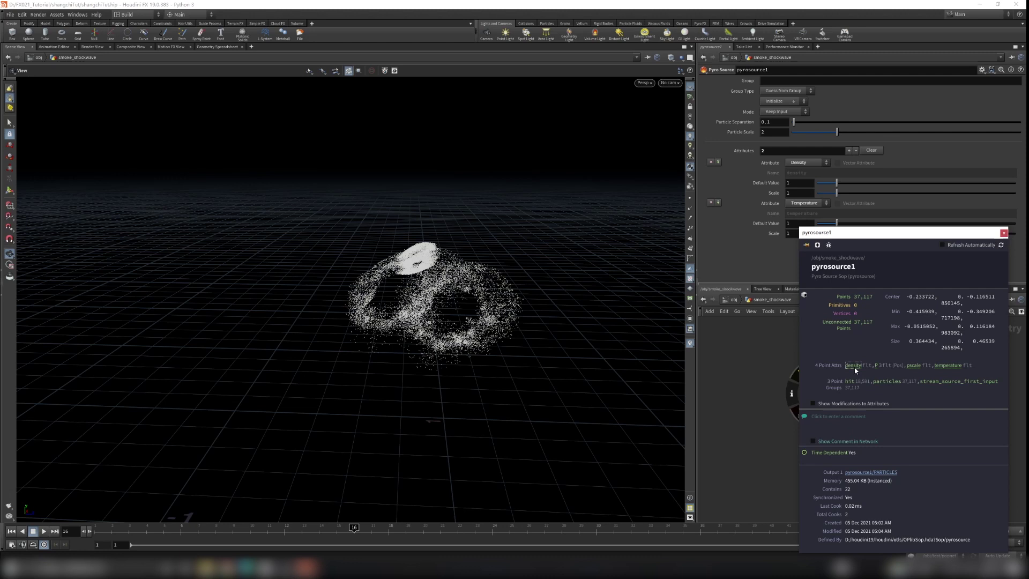
scroll(466, 288, up, 3)
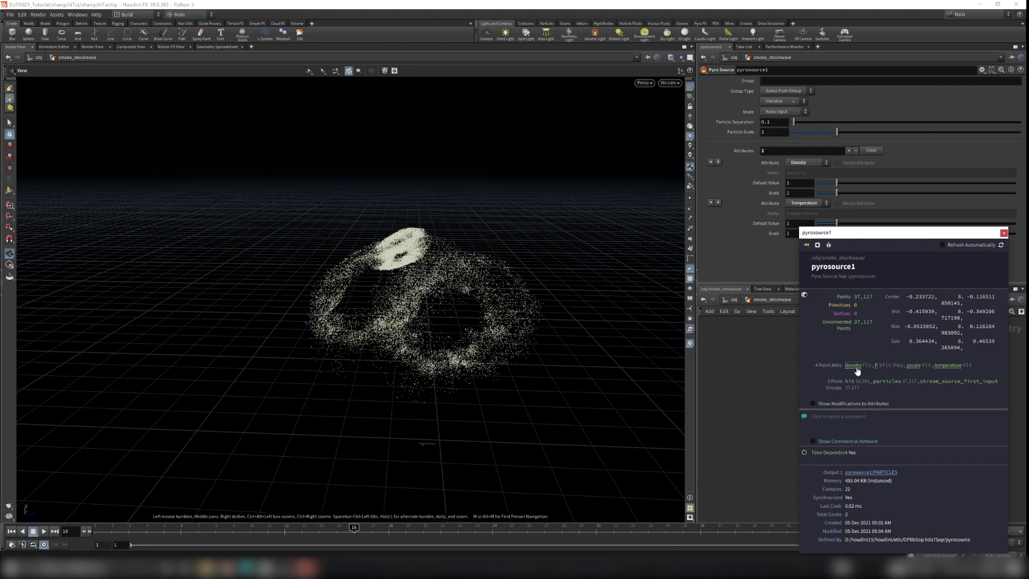
click(1003, 233)
- Examine the source particles from several angles alongside the Pyro Source's density and temperature default values
middle_drag(854, 433, 861, 384)
drag(381, 278, 459, 260)
right_drag(460, 260, 353, 301)
drag(353, 301, 432, 292)
middle_drag(433, 310, 432, 357)
drag(432, 357, 529, 329)
middle_drag(794, 321, 775, 396)
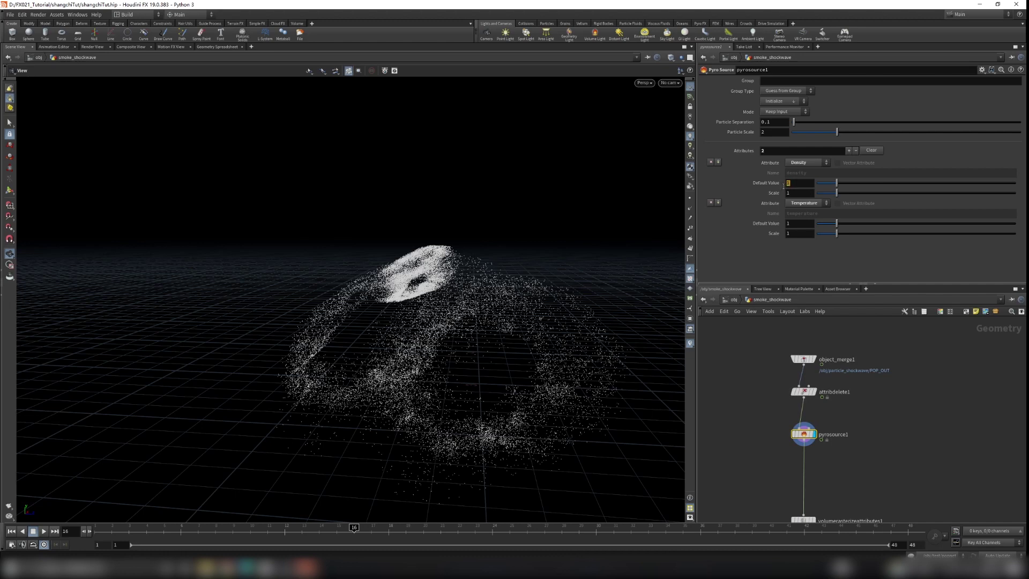
drag(482, 338, 471, 356)
click(788, 224)
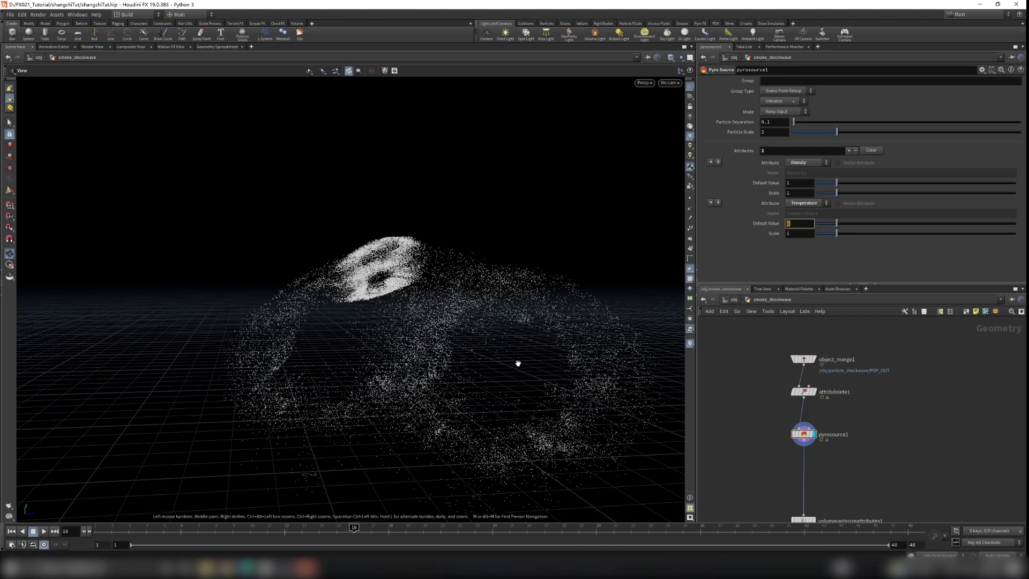
drag(516, 361, 361, 384)
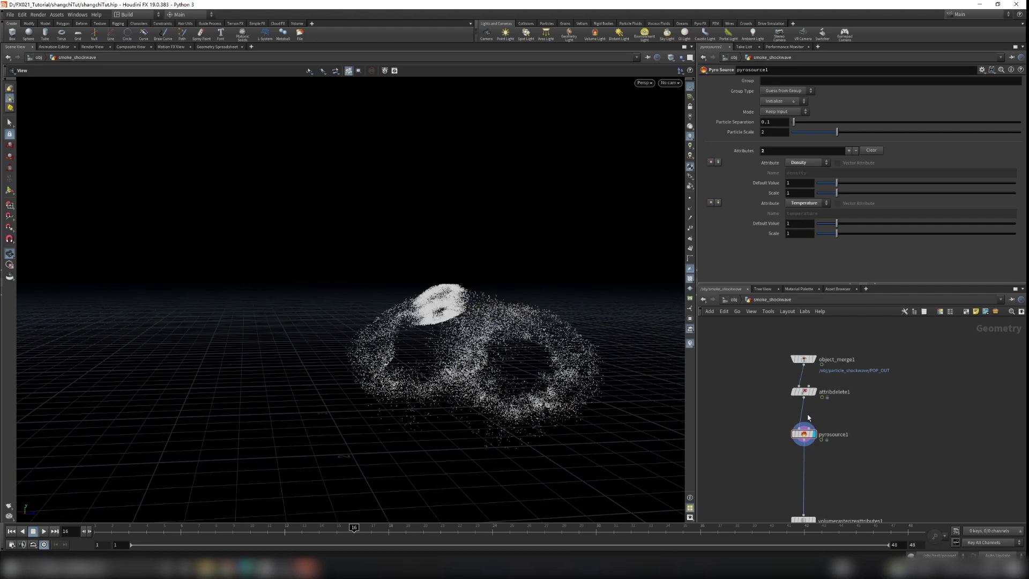
- Move the Volume Rasterize Attributes node slightly farther below the Pyro Source
middle_drag(822, 501, 823, 408)
drag(806, 428, 804, 450)
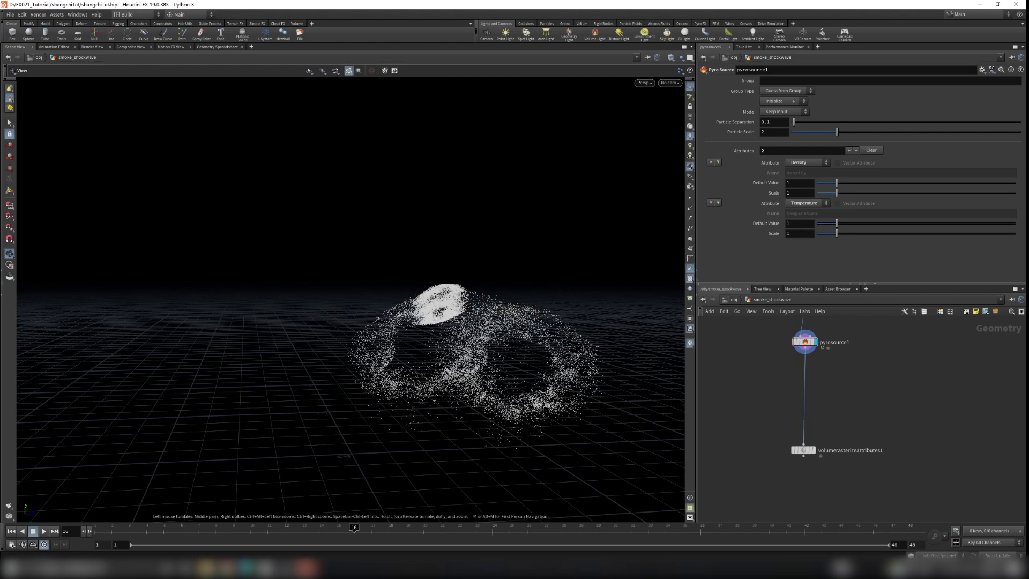
scroll(928, 399, up, 5)
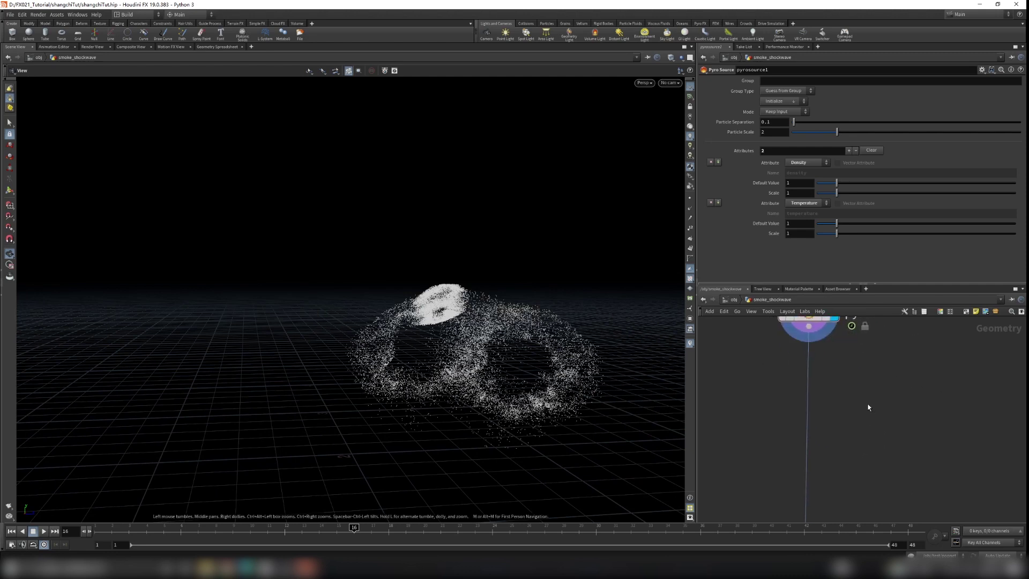
- Insert an Attribute Noise node between the Pyro Source and Volume Rasterize Attributes nodes and display its result
key(Tab)
text(attribute e)
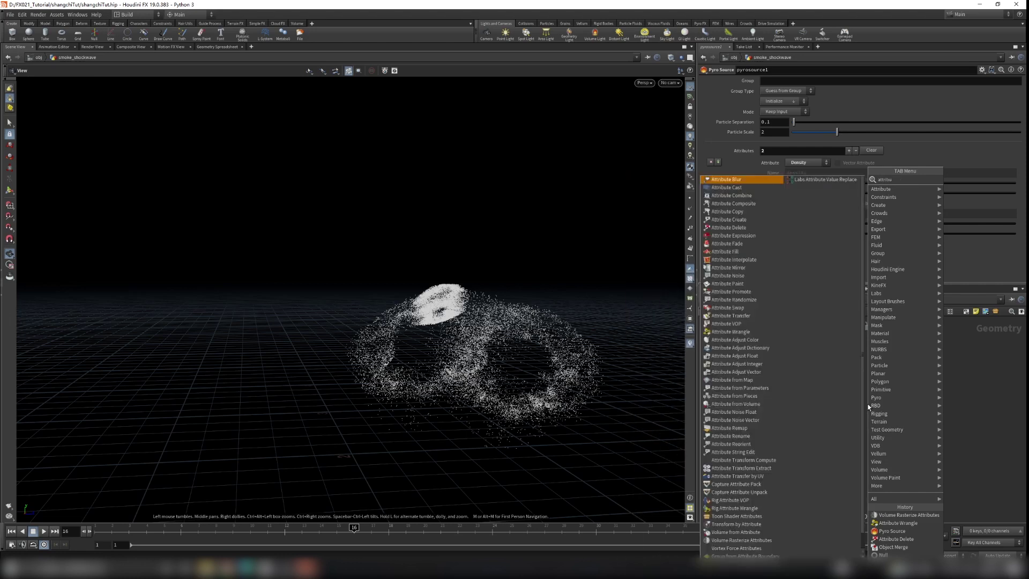
key(BackSpace)
key(BackSpace)
key(Return)
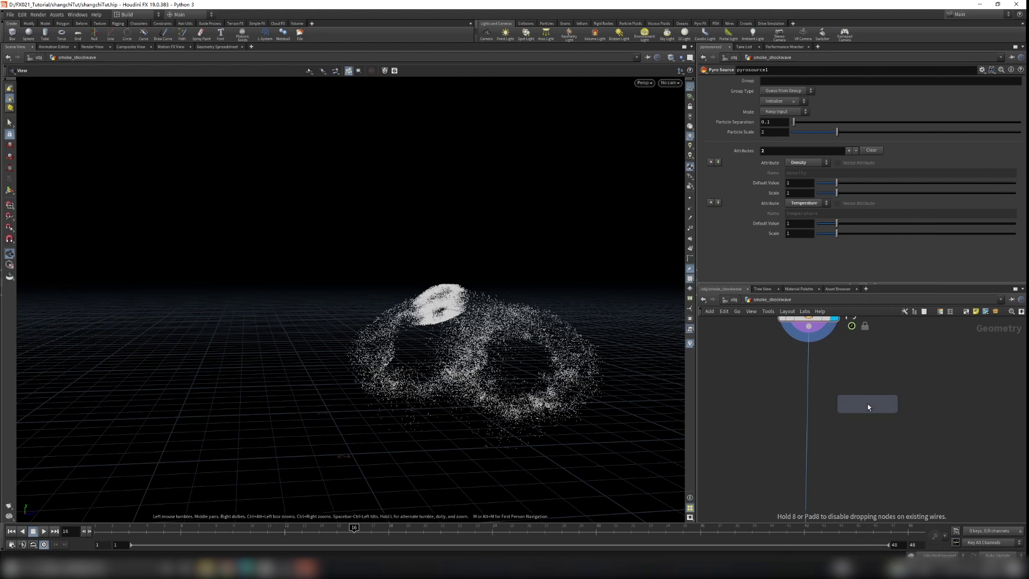
click(868, 407)
drag(868, 407, 811, 401)
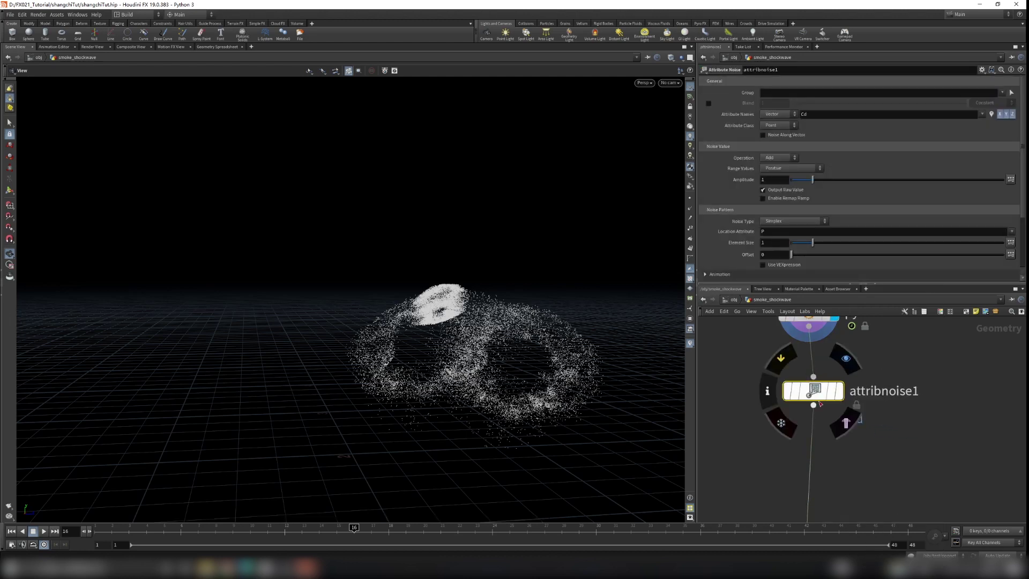
click(823, 404)
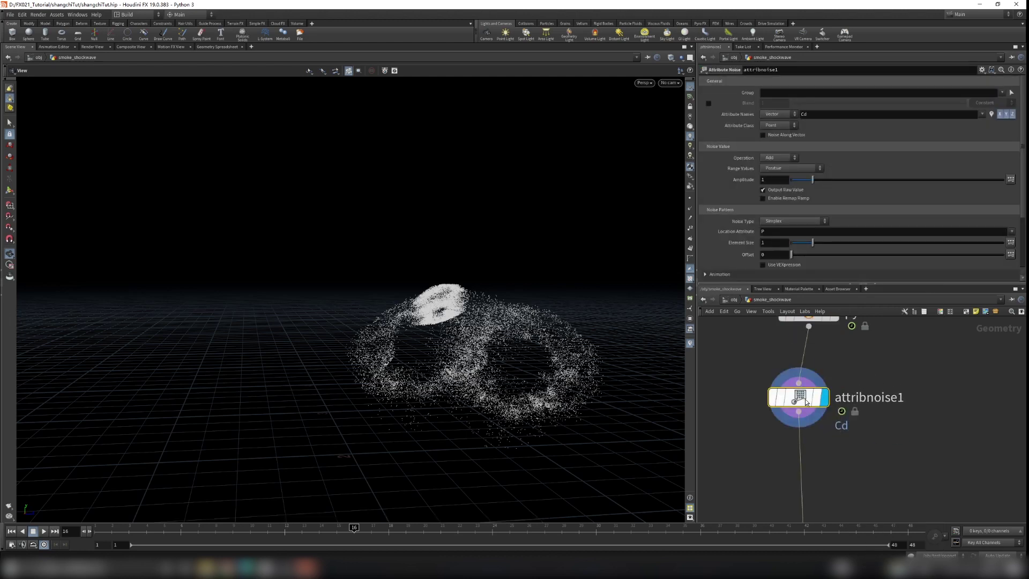
drag(775, 393, 784, 397)
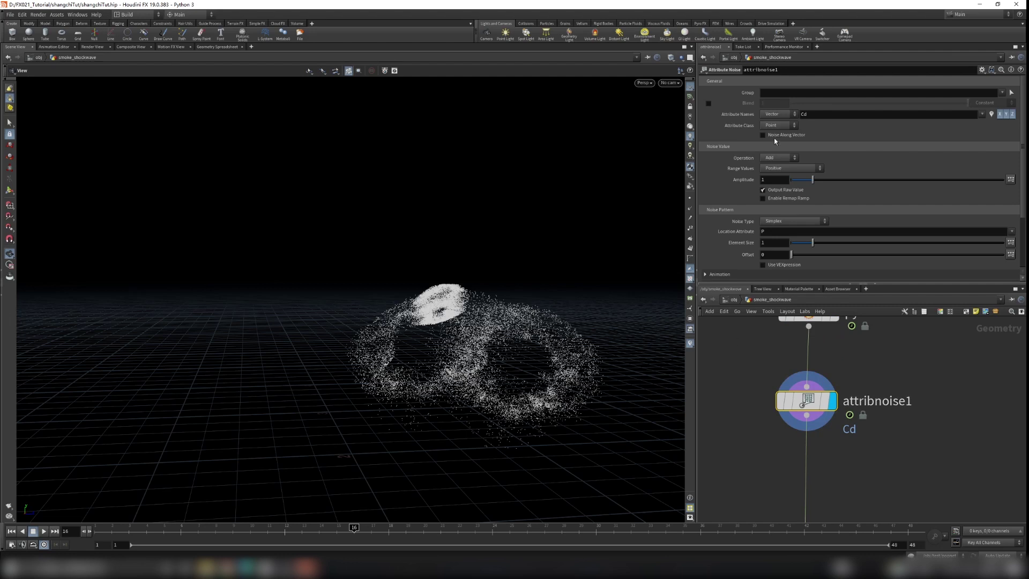
- Set the Attribute Noise's attribute type to Float and enter "denisty temperature" as the attribute names
click(785, 114)
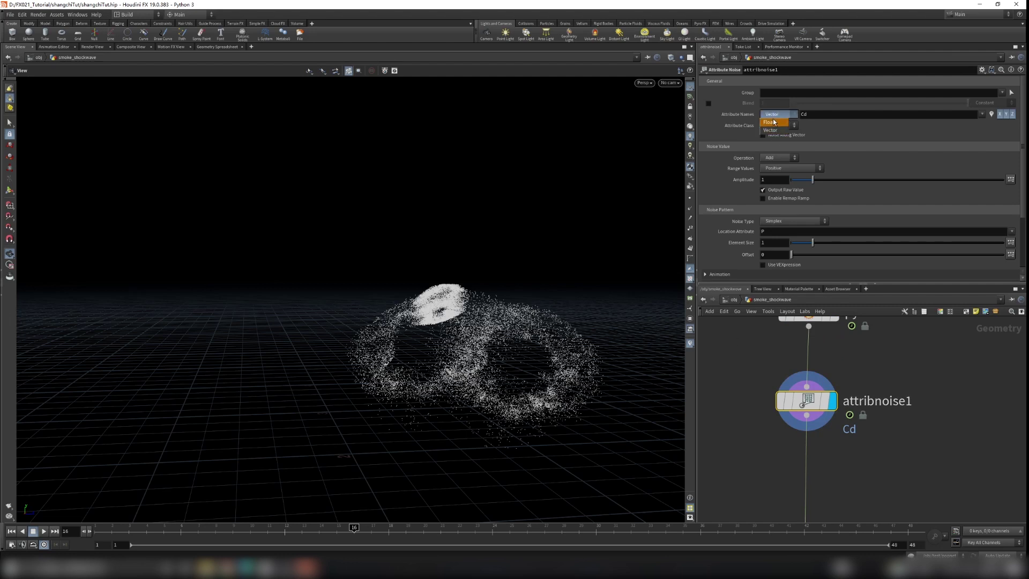
click(773, 122)
middle_drag(898, 384, 904, 446)
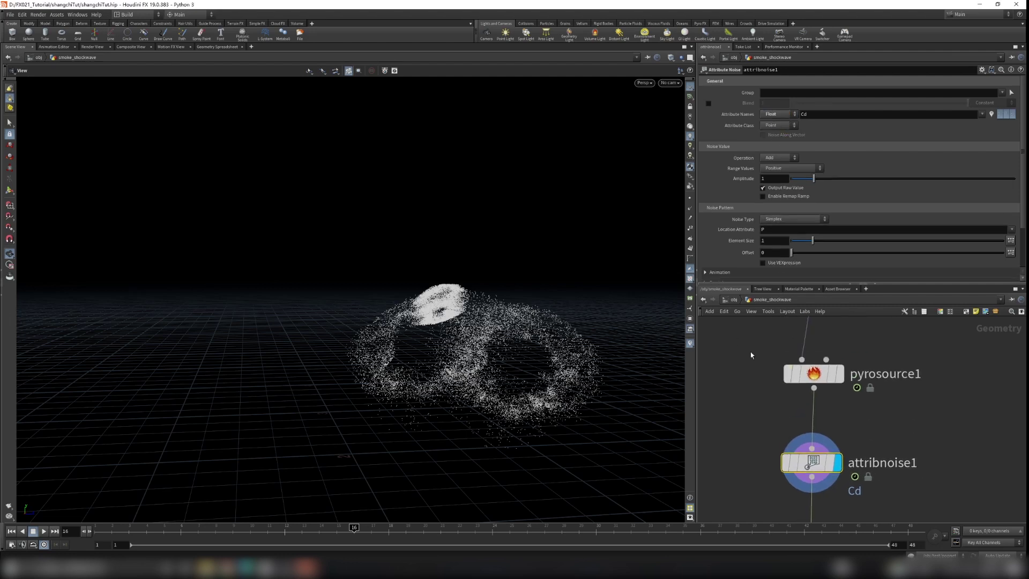
drag(732, 346, 872, 409)
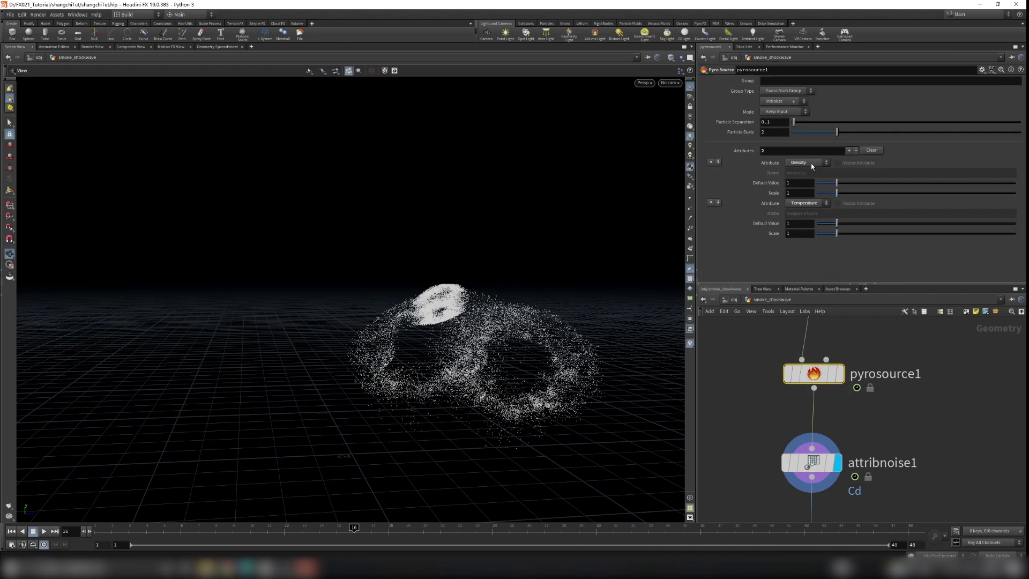
middle_drag(739, 429, 733, 373)
drag(731, 370, 857, 429)
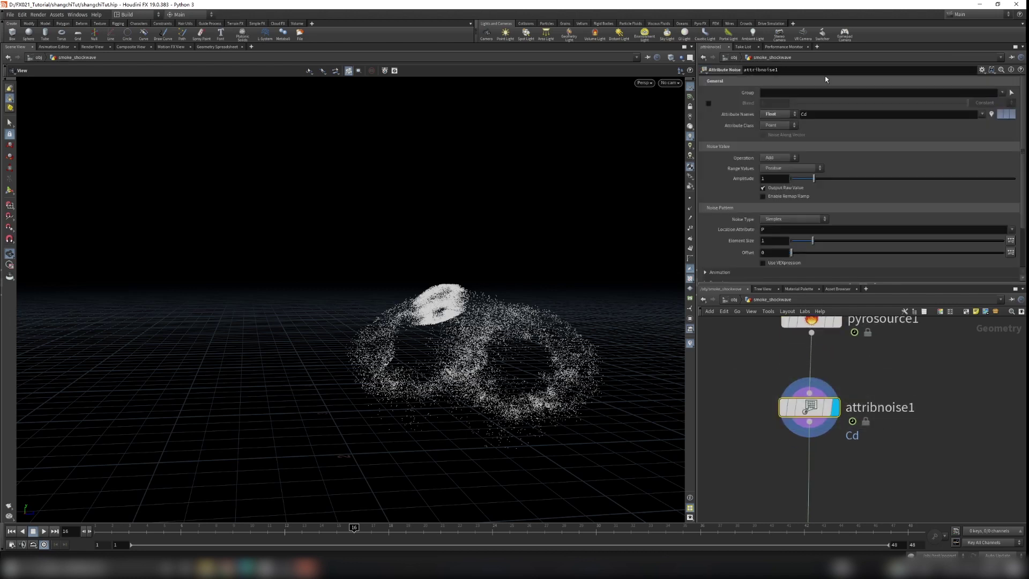
drag(795, 118, 777, 122)
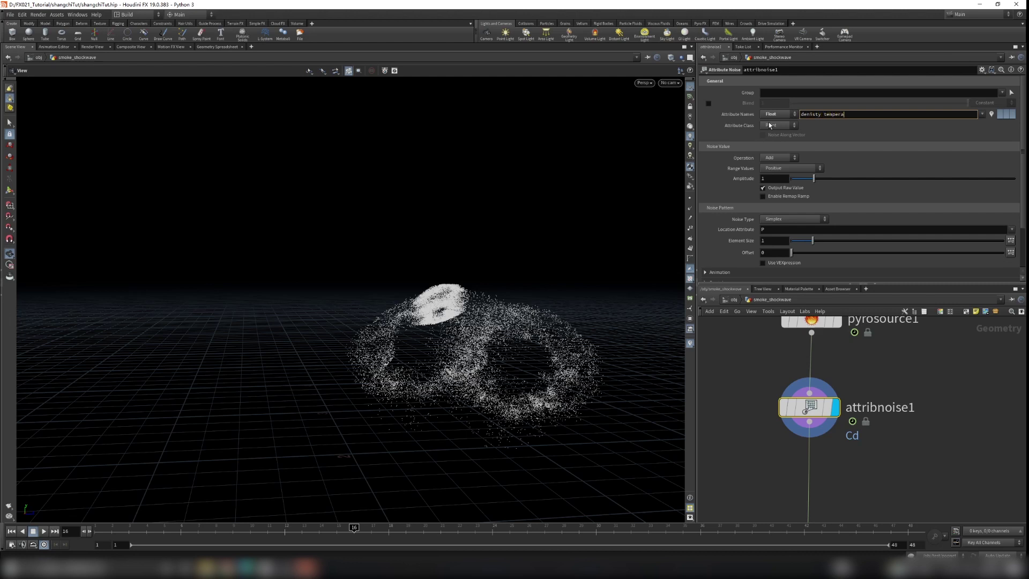
key(Return)
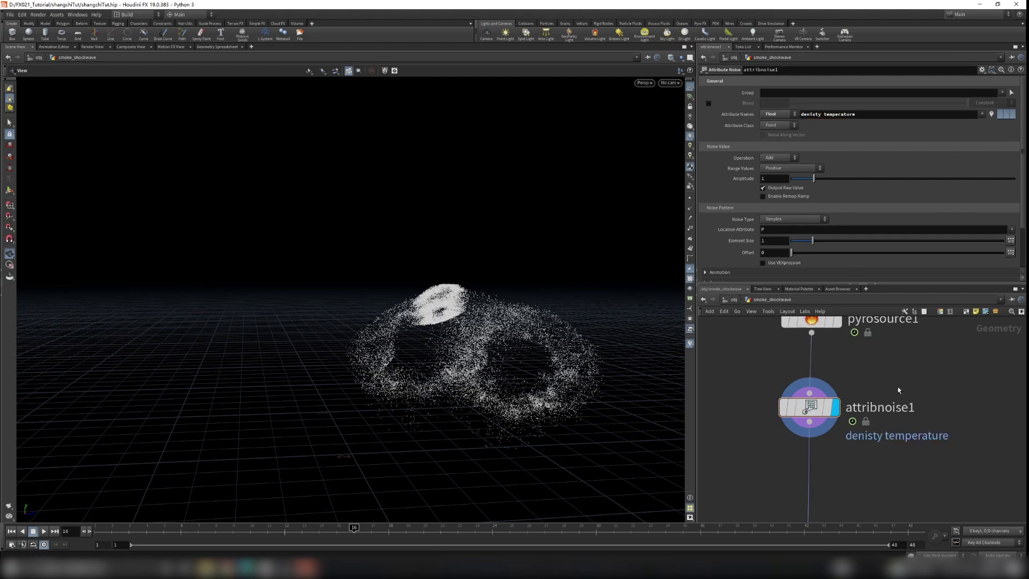
- Correct the misspelled first attribute name in the Attribute Noise so the names read "density temperature"
scroll(899, 385, down, 1)
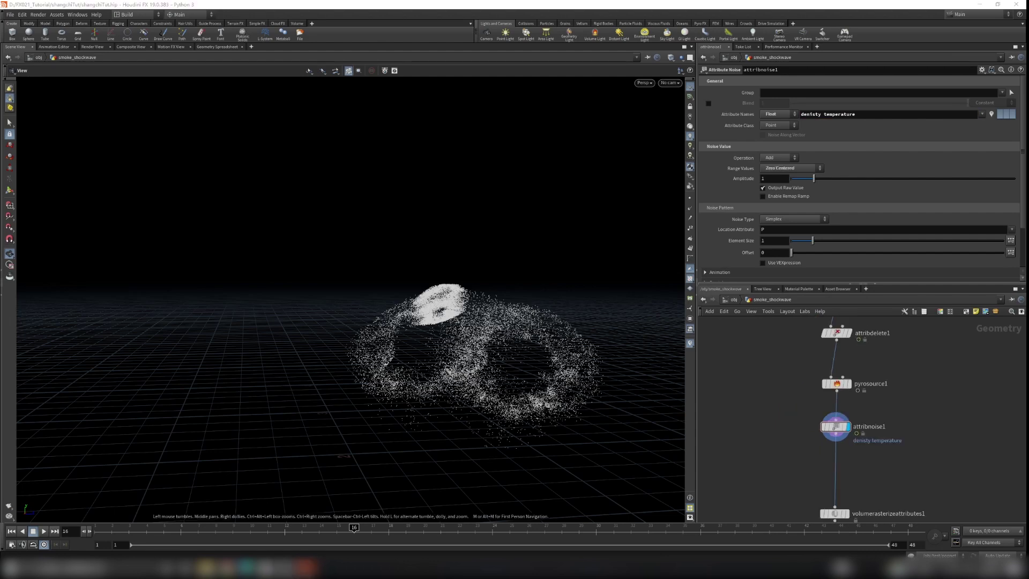
drag(512, 340, 496, 354)
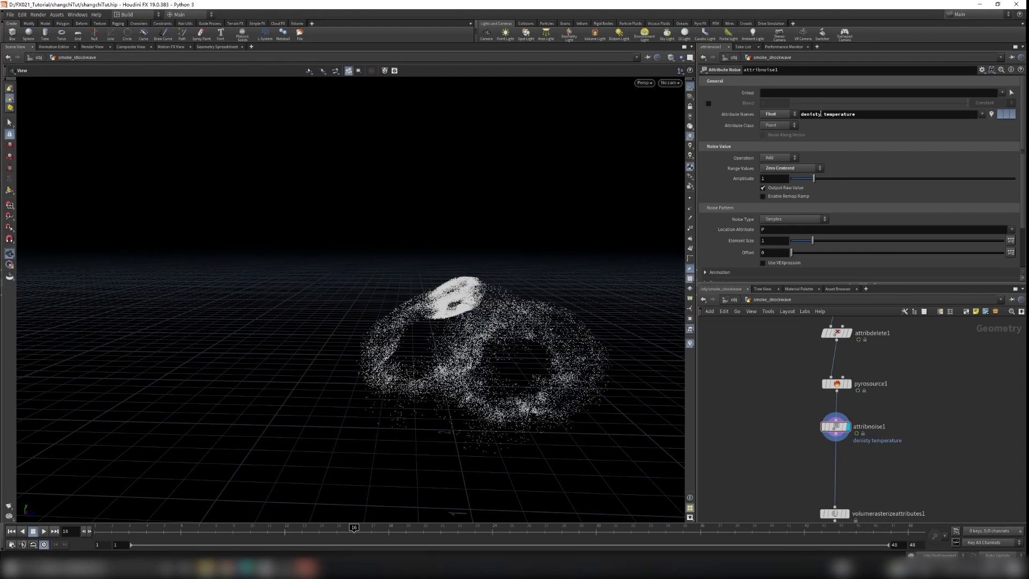
click(814, 118)
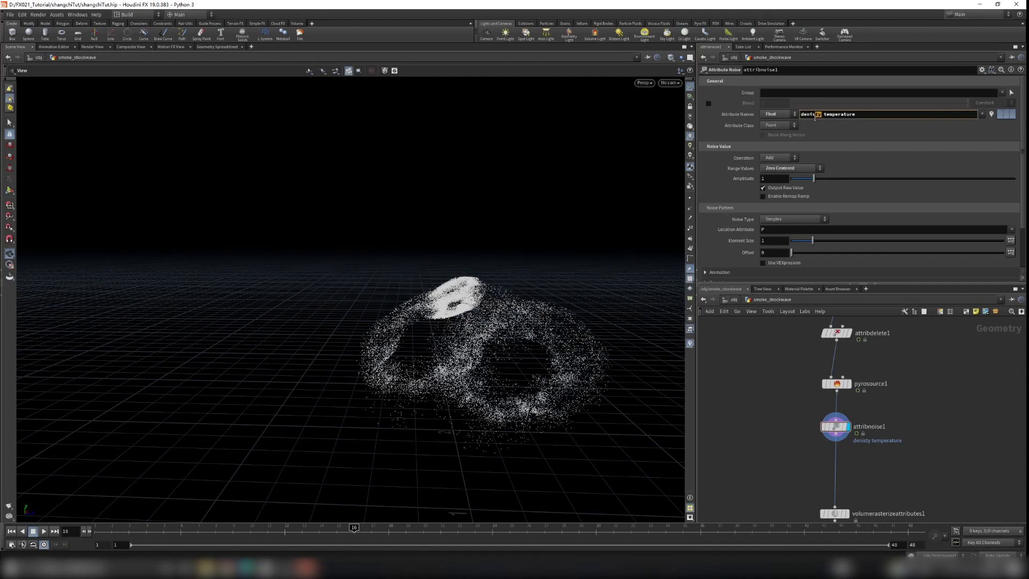
key(BackSpace)
key(BackSpace)
key(BackSpace)
text(sity)
key(Return)
drag(535, 332, 527, 375)
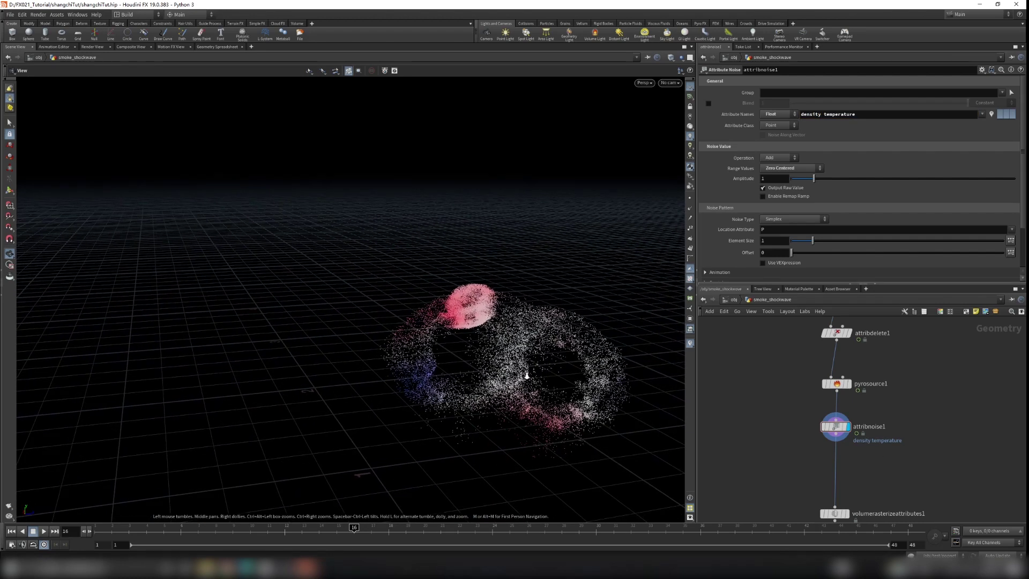
- Set the noise range values to Zero Centered and reduce the element size to 0.11
click(789, 168)
click(781, 176)
click(783, 170)
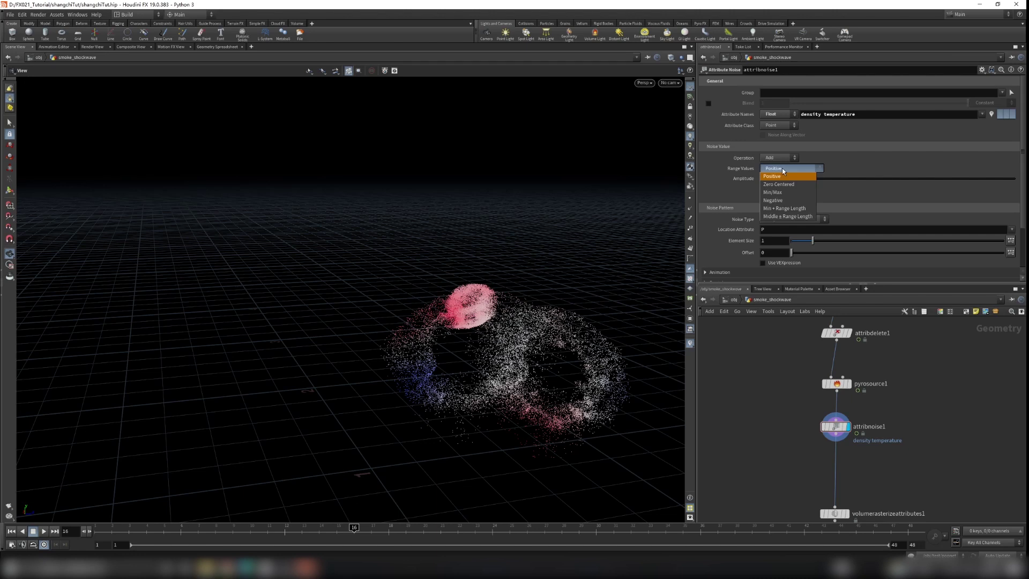
click(778, 184)
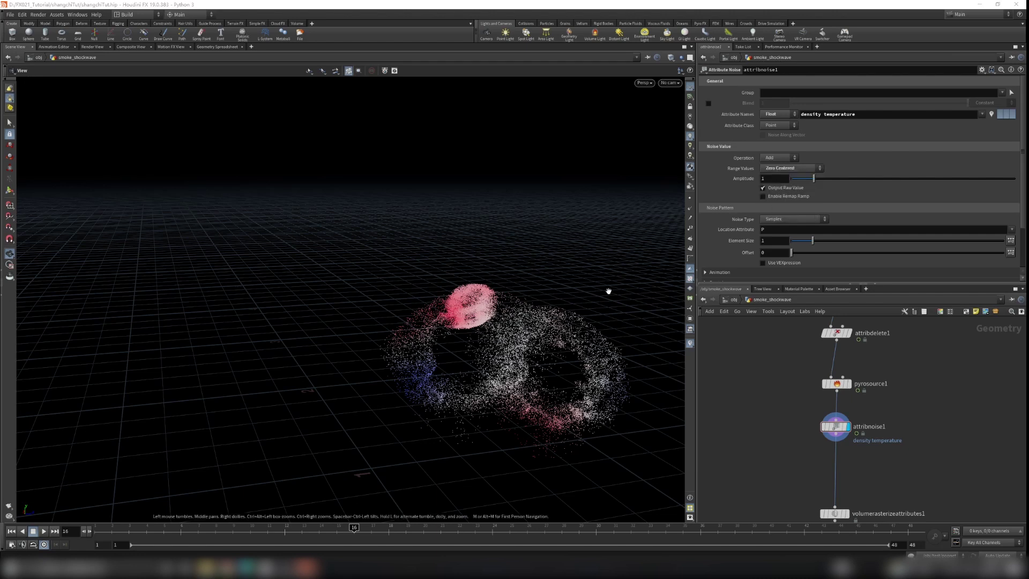
mouse_move(813, 178)
mouse_down()
mouse_move(913, 197)
mouse_move(768, 202)
mouse_move(923, 200)
mouse_move(814, 184)
mouse_up()
mouse_move(812, 241)
mouse_down()
mouse_move(910, 242)
mouse_move(779, 240)
mouse_move(794, 241)
mouse_up()
drag(515, 346, 548, 339)
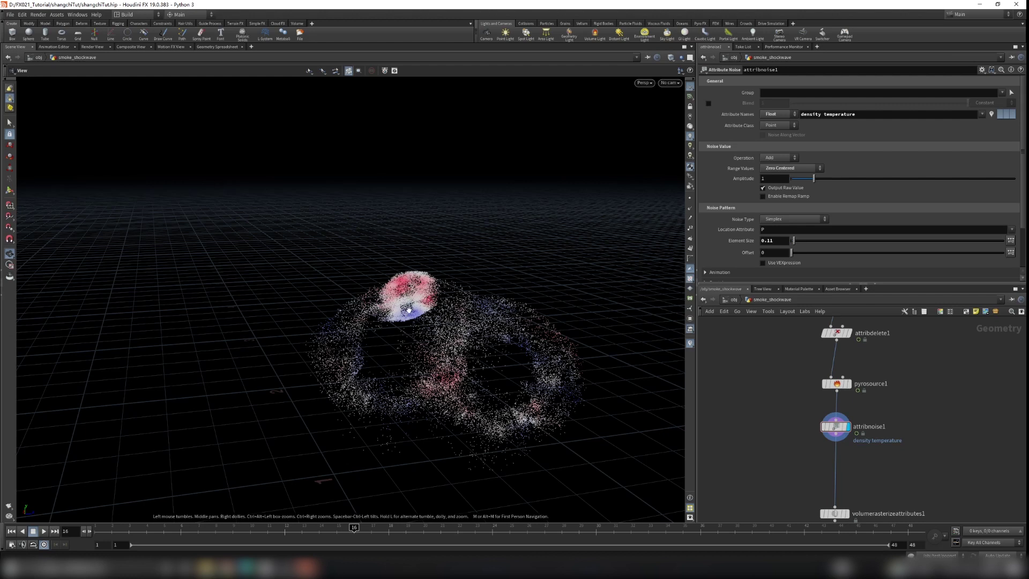
- Enable Animate Noise in the Attribute Noise's animation settings and play the particles from the first frame
scroll(738, 249, down, 2)
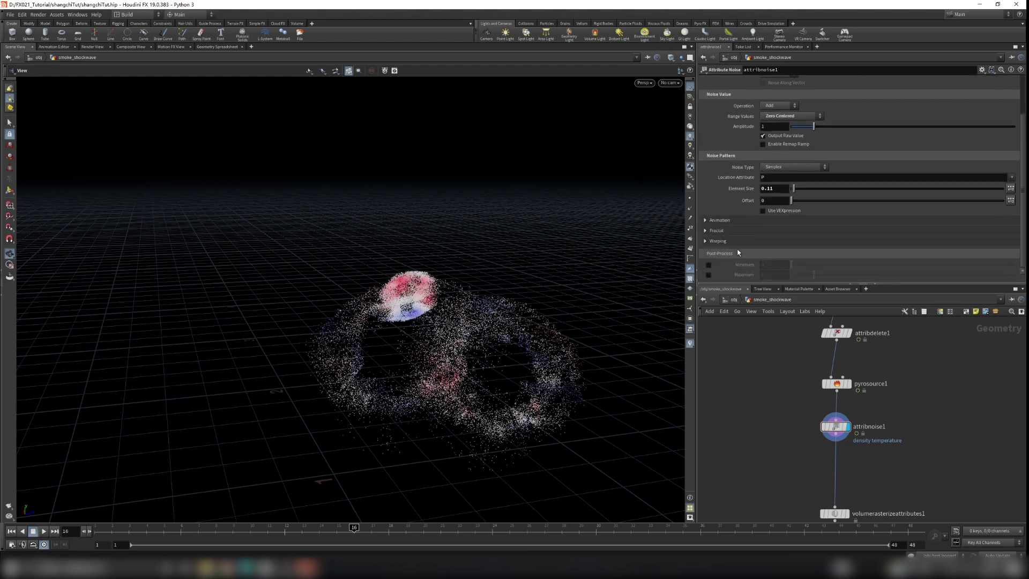
click(706, 220)
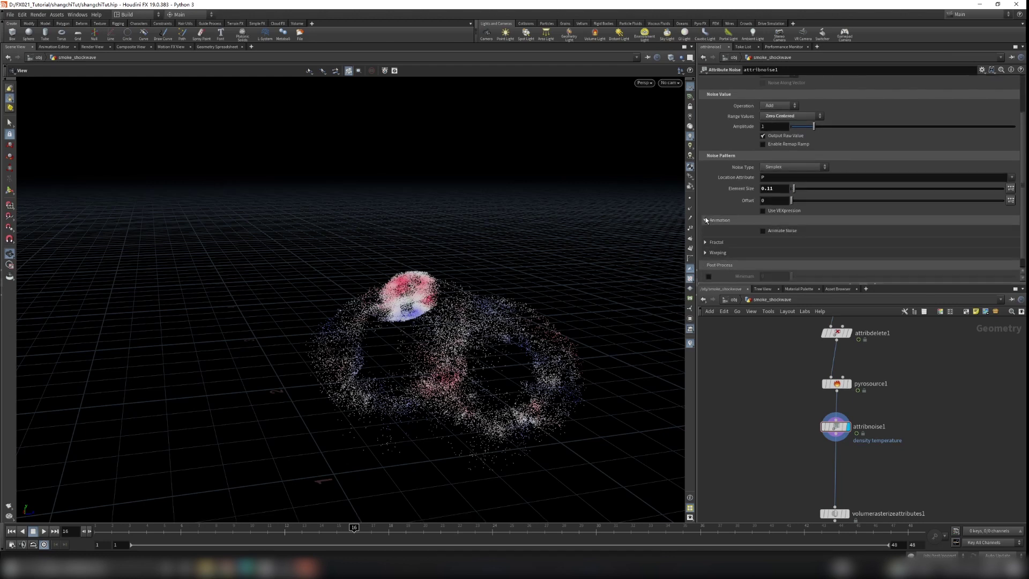
click(762, 231)
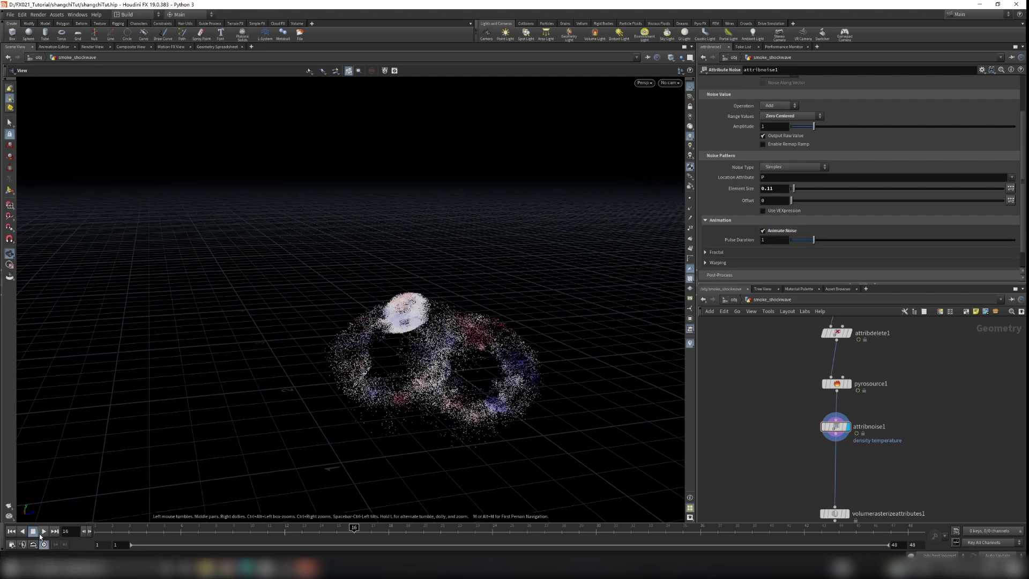
click(9, 531)
click(43, 531)
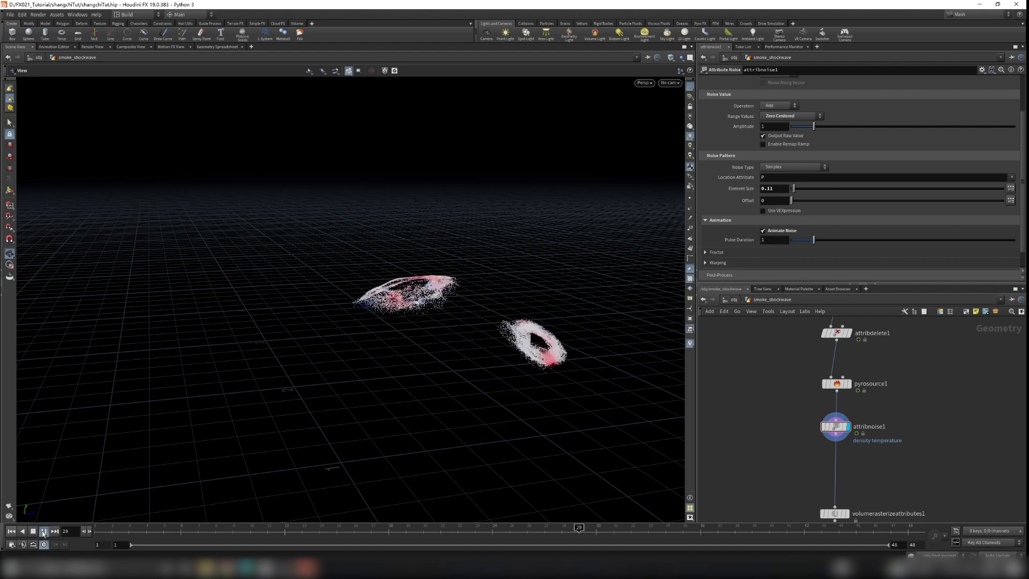
scroll(491, 379, down, 6)
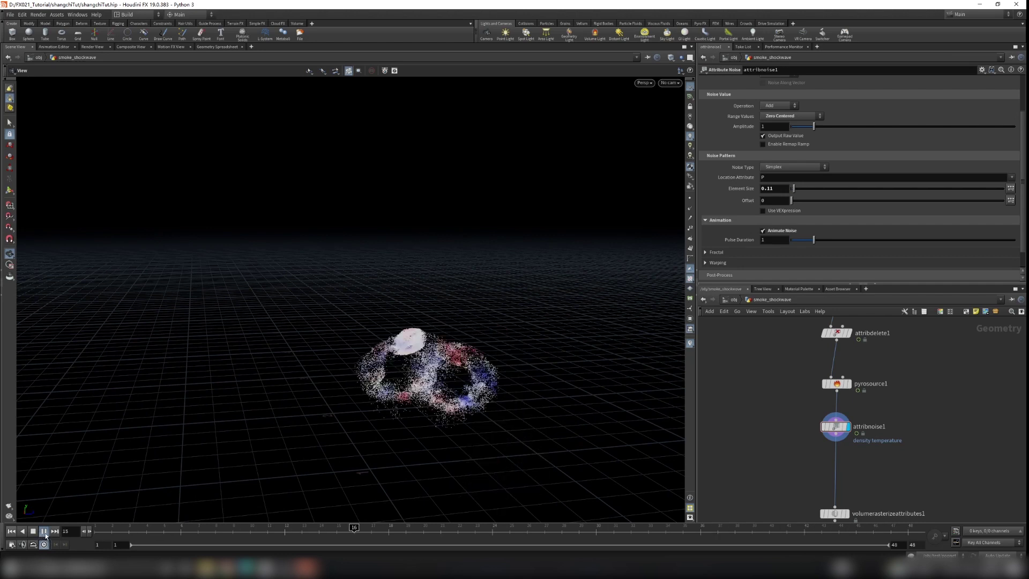
- Toggle the viewport visualization of the density attribute from the Attribute Noise node's info
click(813, 428)
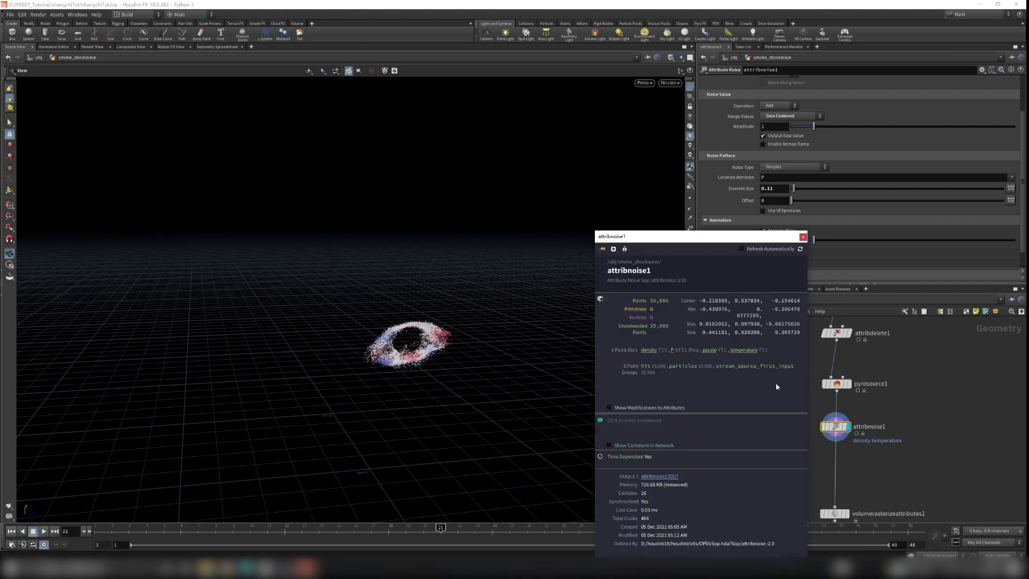
click(647, 351)
click(802, 238)
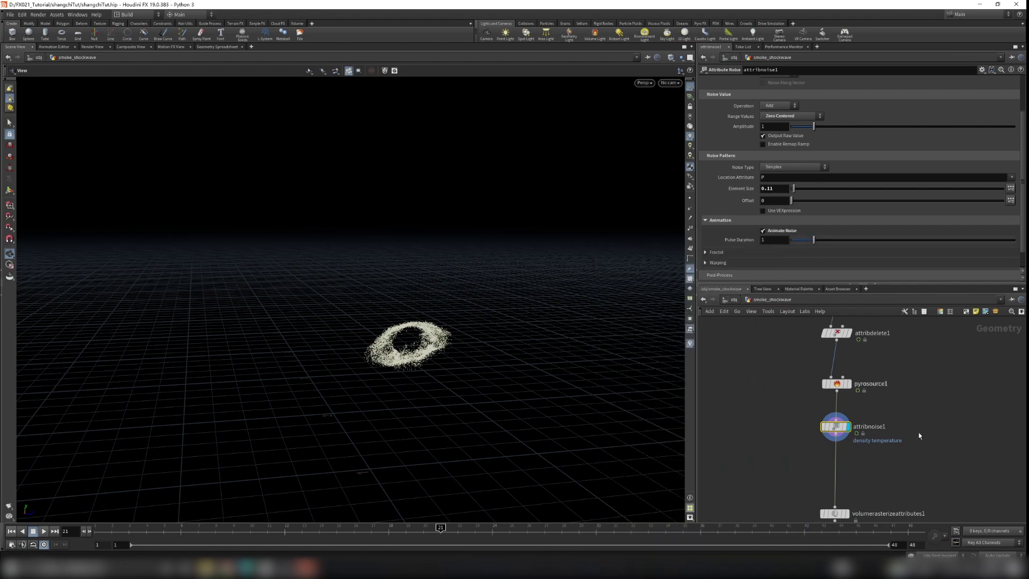
- Move the Volume Rasterize Attributes node closer below the Attribute Noise, display it, and return to frame 1
middle_drag(862, 517, 832, 444)
scroll(832, 444, up, 3)
drag(790, 435, 789, 405)
middle_drag(790, 407, 788, 439)
click(811, 438)
drag(854, 462, 751, 410)
mouse_move(129, 528)
mouse_down()
mouse_move(354, 528)
mouse_move(109, 532)
mouse_up()
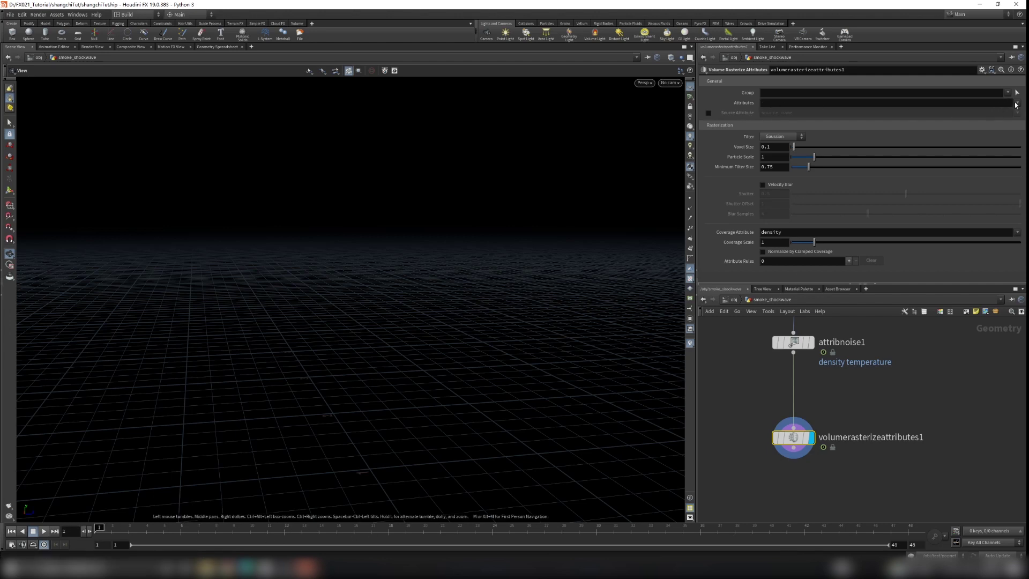
- Choose density and temperature as the attributes for Volume Rasterize Attributes
click(1016, 102)
click(998, 120)
click(1017, 103)
click(1003, 136)
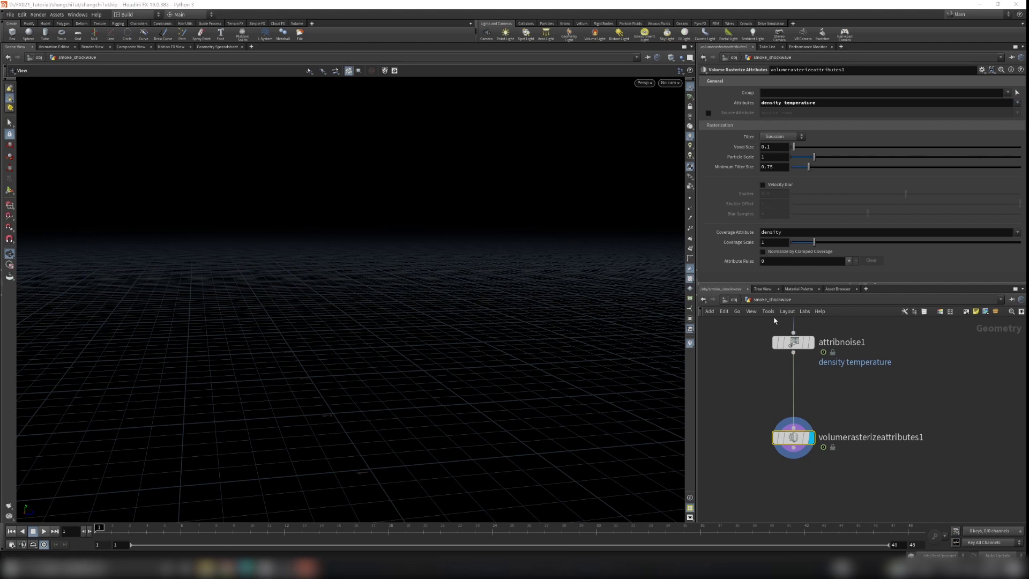
- Set the rasterizer's voxel size to 0.02 and particle scale to 0.1, checking the volume at frames 10 and 19
drag(165, 529, 251, 528)
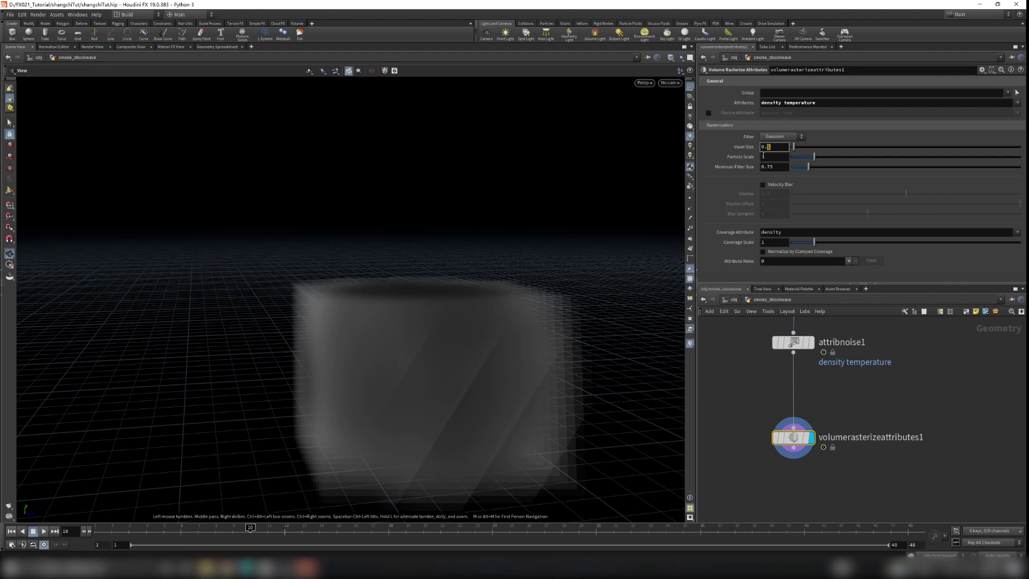
text(2)
key(Return)
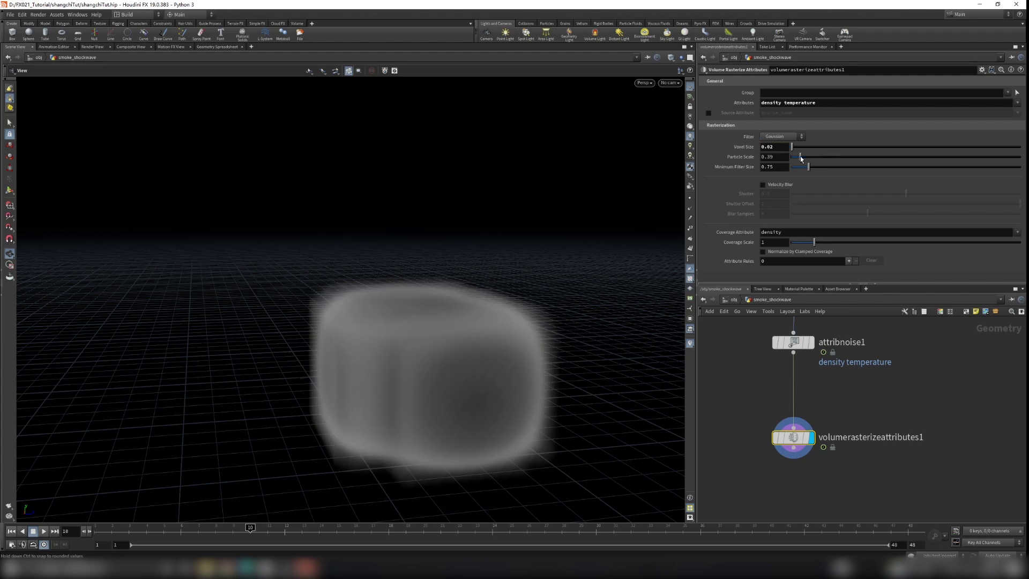
double_click(769, 156)
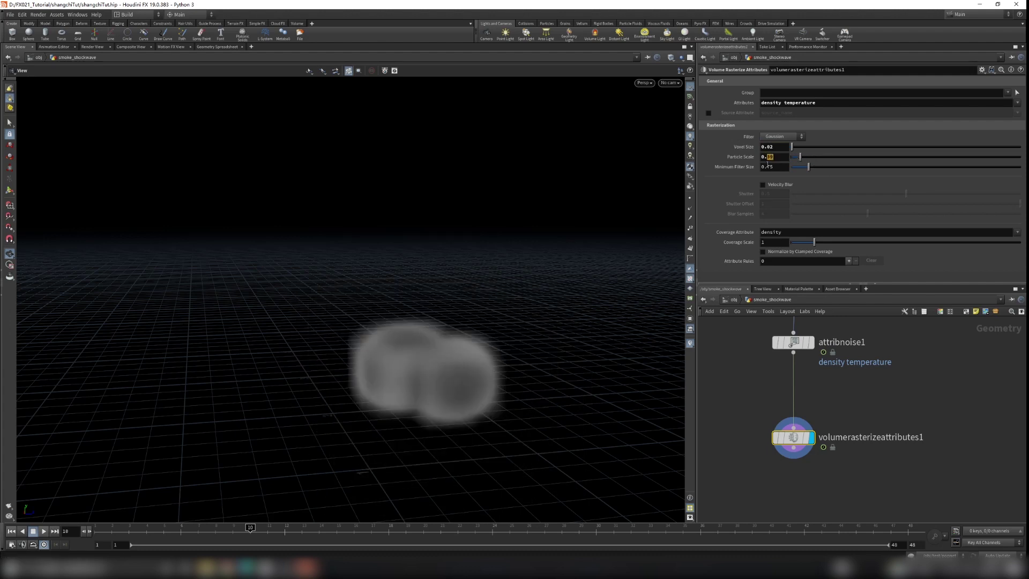
click(751, 382)
middle_drag(750, 382, 749, 425)
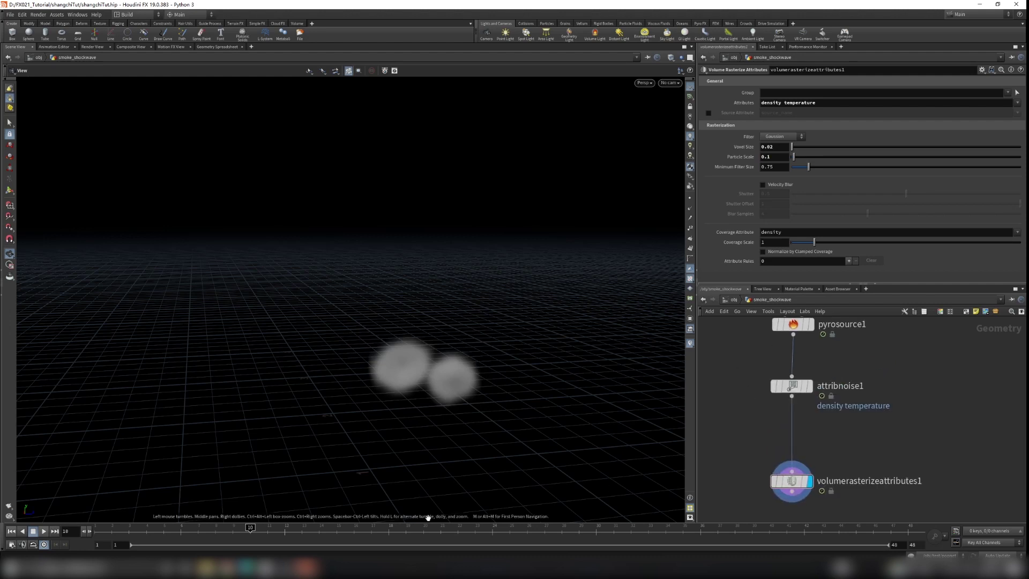
drag(253, 536, 388, 529)
- In the Pyro Source, try a smaller particle scale, restore it to 2, and set the particle separation to 0.05
middle_drag(747, 345, 747, 403)
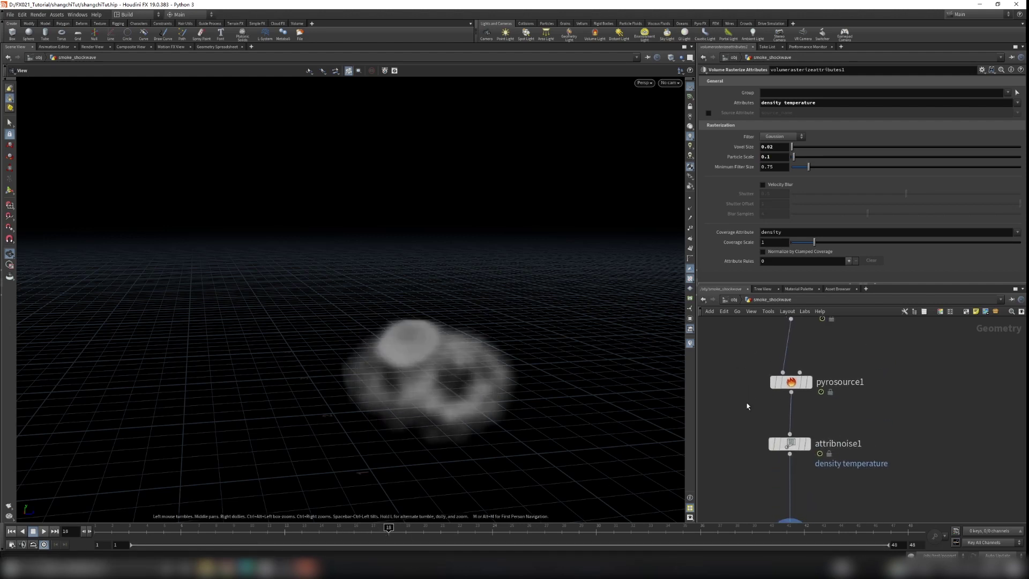
click(791, 381)
drag(826, 137, 814, 134)
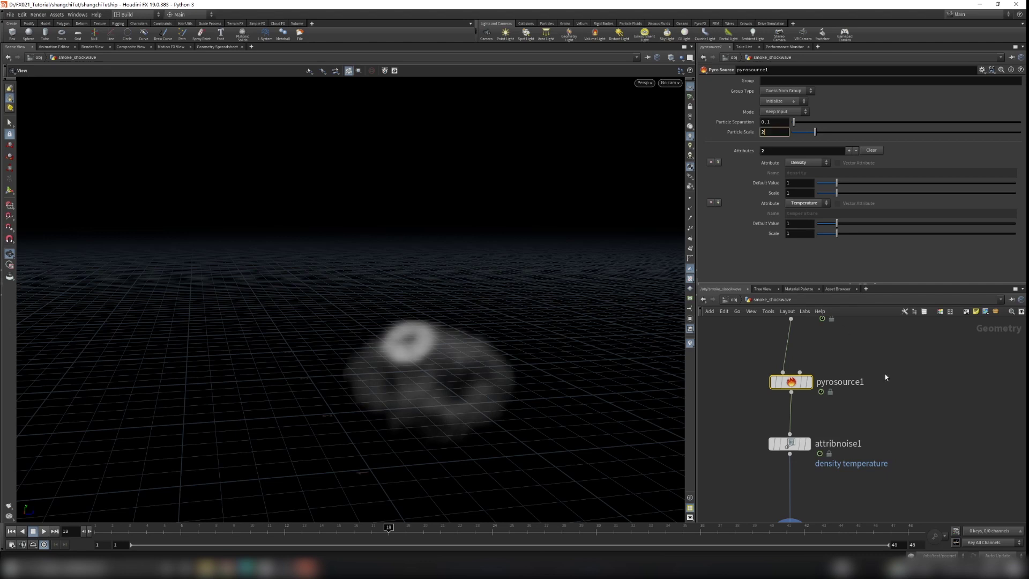
key(Return)
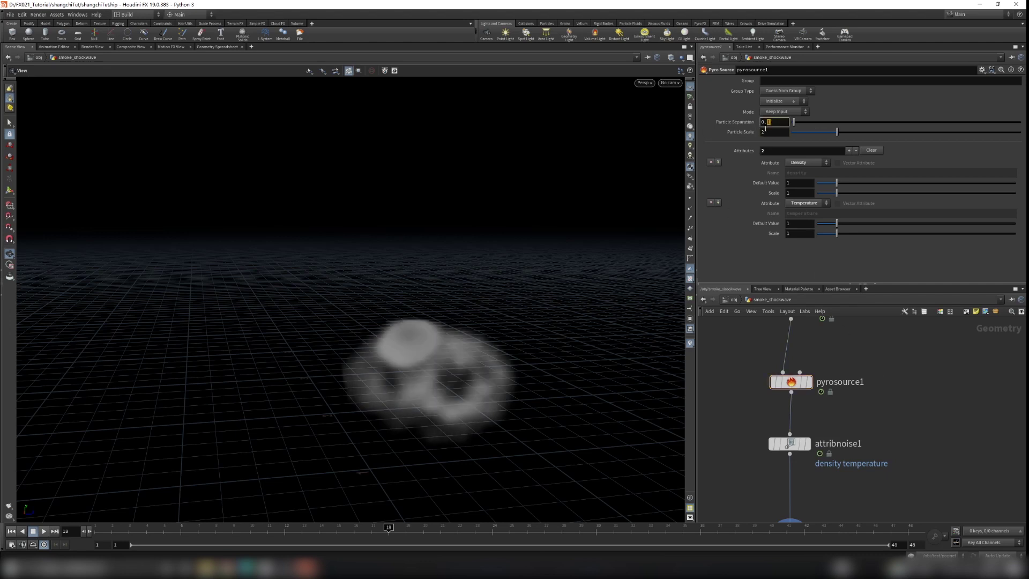
click(765, 129)
text(0.05)
key(Return)
scroll(571, 430, down, 2)
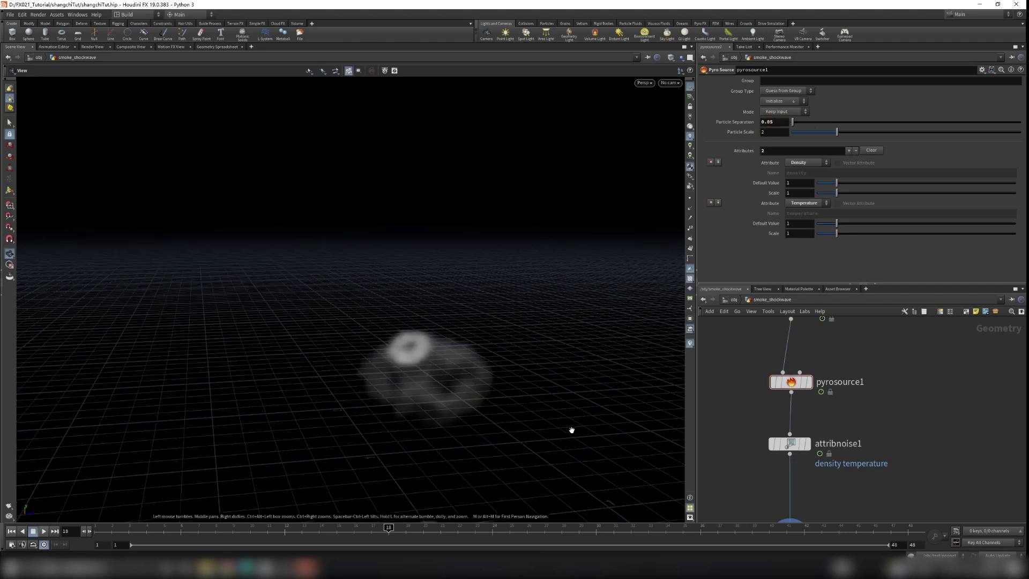
- Play the simulation from the first frame and inspect the rasterized volume while it moves
click(11, 531)
click(44, 531)
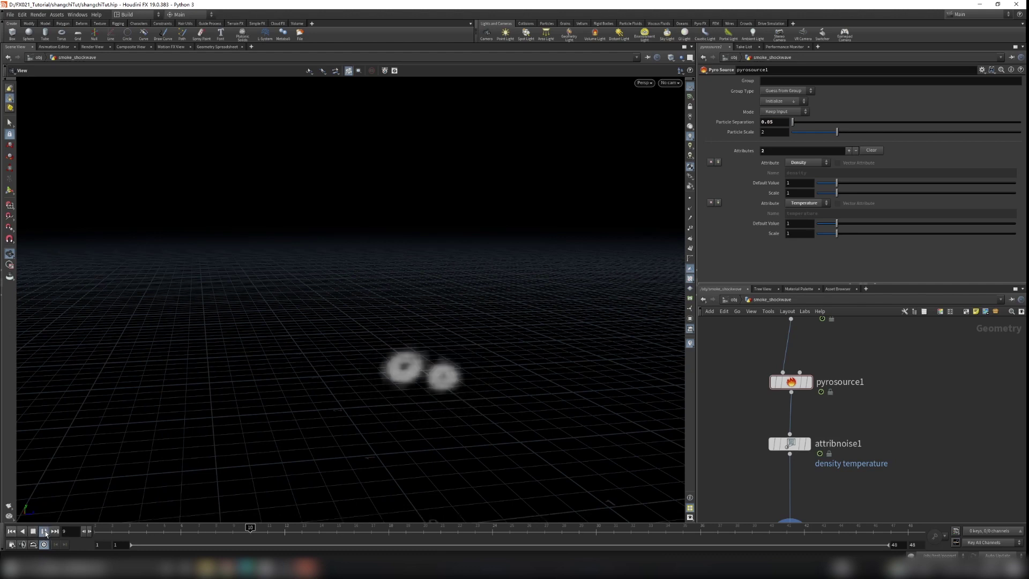
mouse_move(477, 400)
mouse_down()
mouse_move(457, 362)
mouse_move(483, 391)
mouse_up()
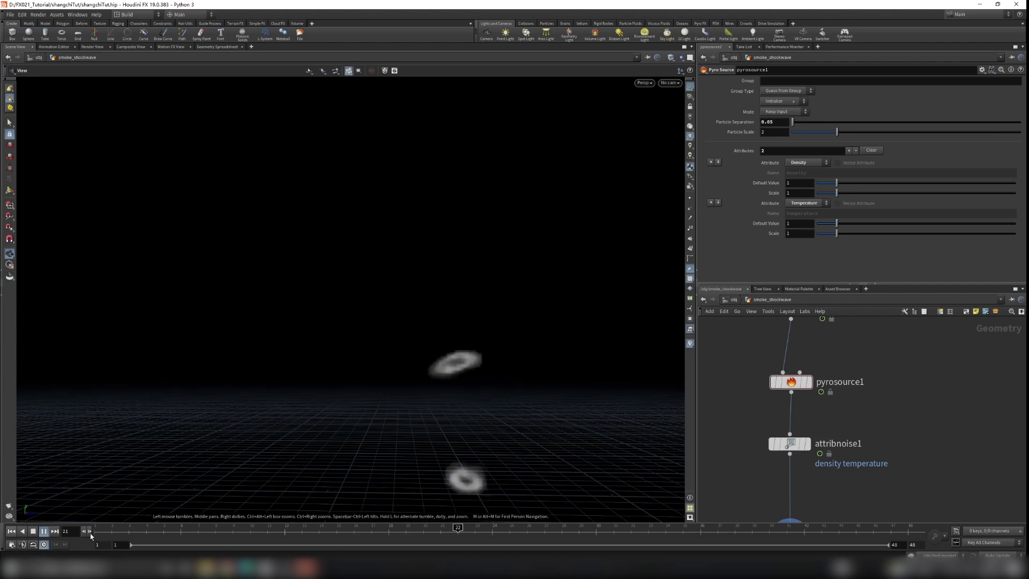
click(43, 531)
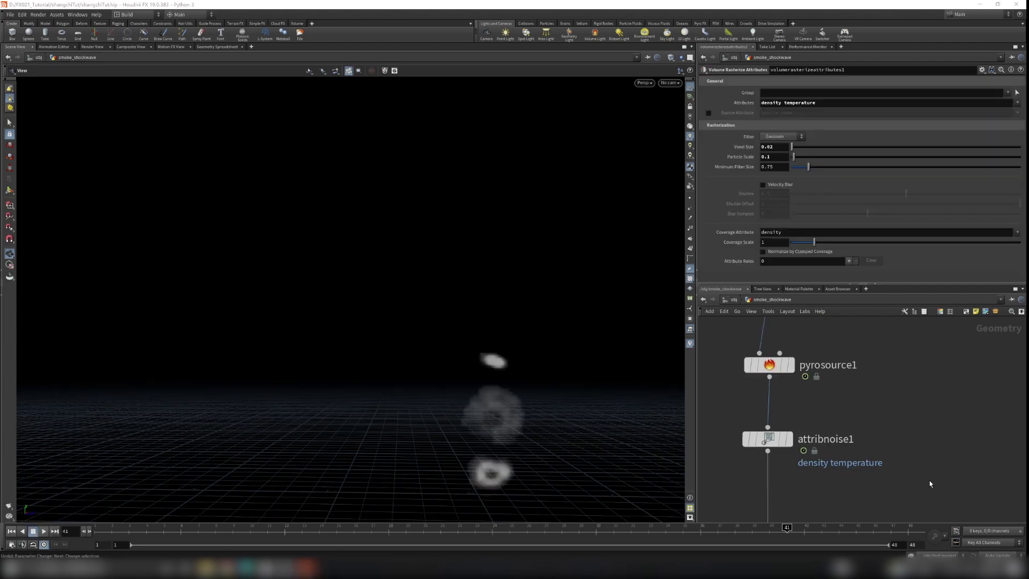
- Set the Volume Rasterize Attributes particle scale to 0.3 and check the thicker volume at an earlier frame
middle_drag(929, 484, 916, 405)
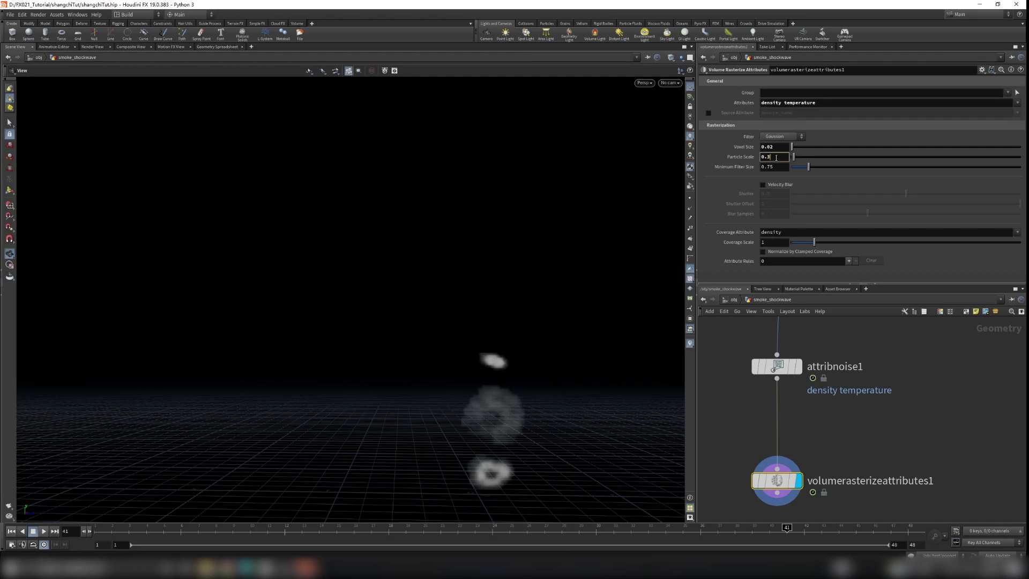
key(Return)
drag(143, 531, 388, 545)
scroll(576, 376, down, 1)
scroll(473, 400, up, 5)
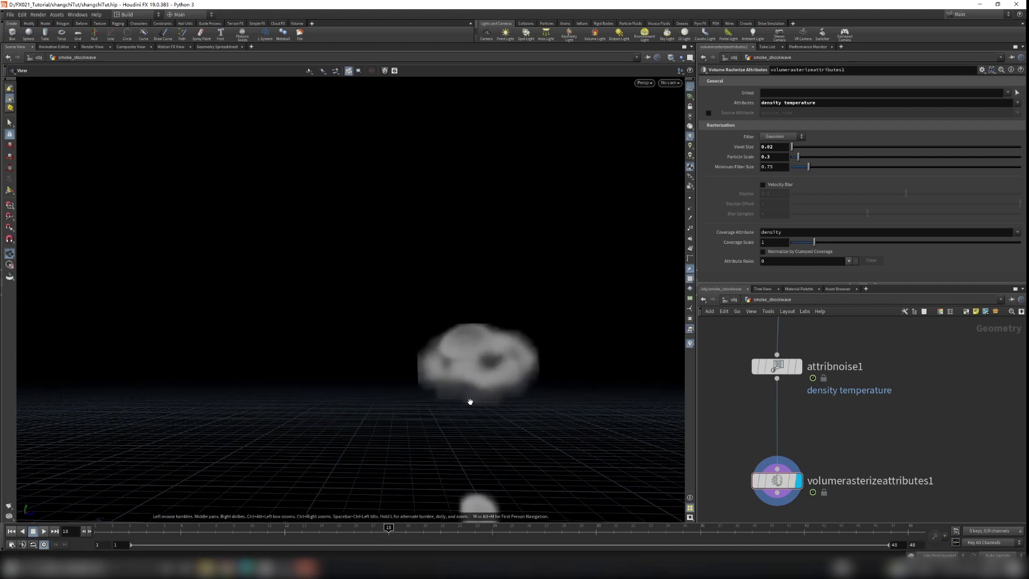
scroll(475, 380, down, 3)
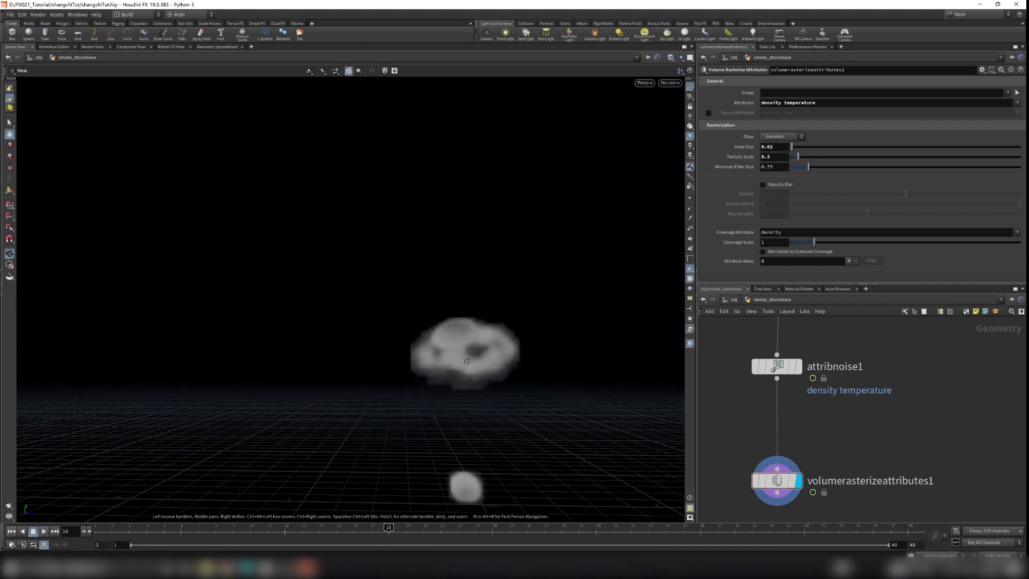
scroll(864, 370, down, 3)
scroll(865, 370, up, 4)
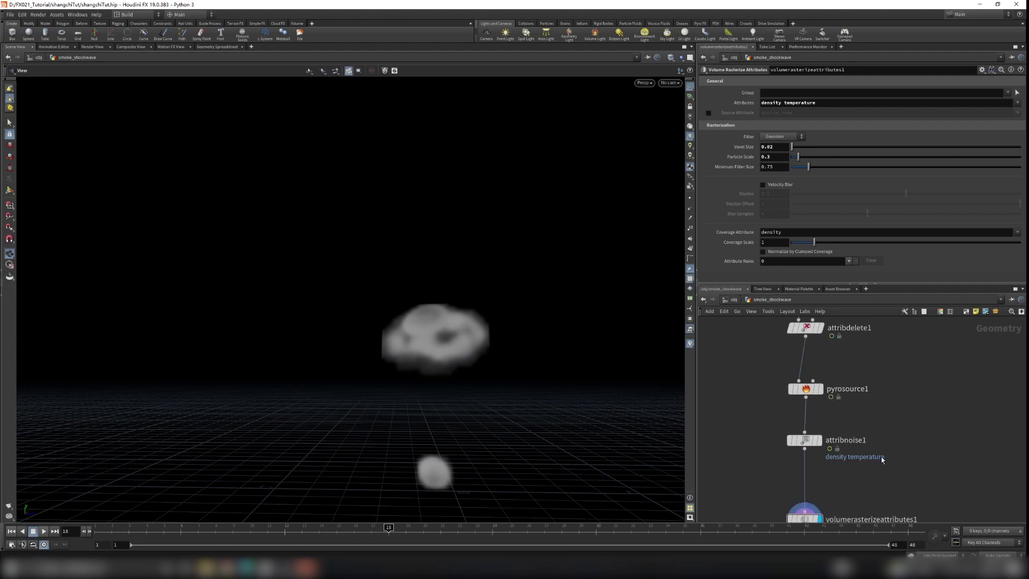
- Turn on point trails in the viewport and compare the particles' velocities at the Object Merge and Attribute Delete nodes
mouse_move(823, 386)
scroll(822, 386, up, 2)
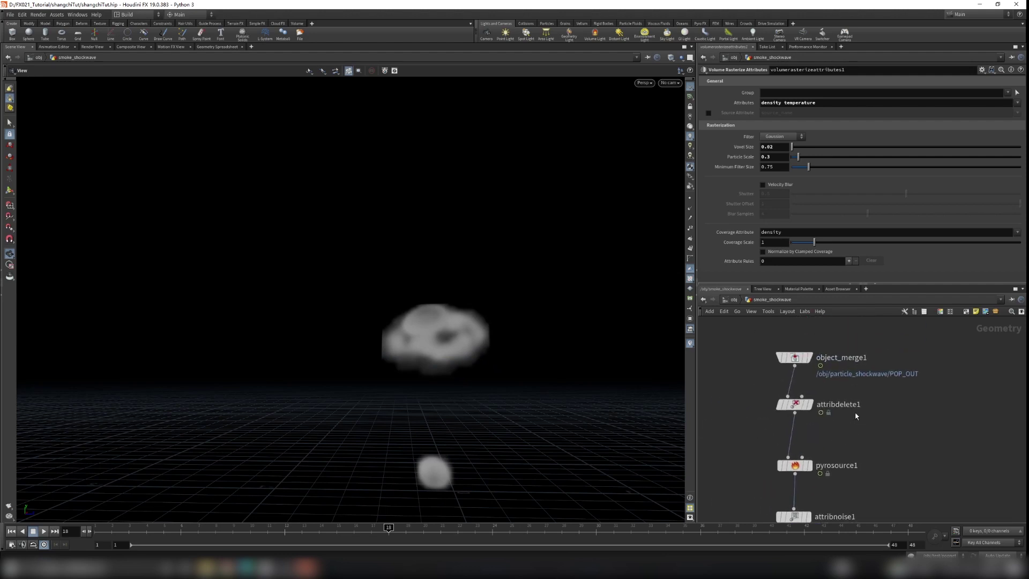
click(815, 381)
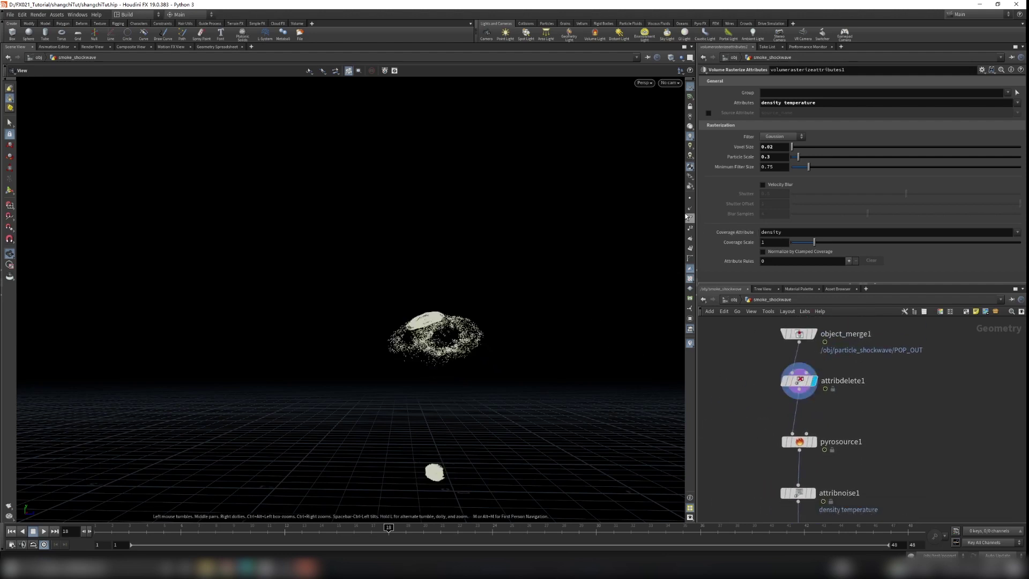
click(794, 334)
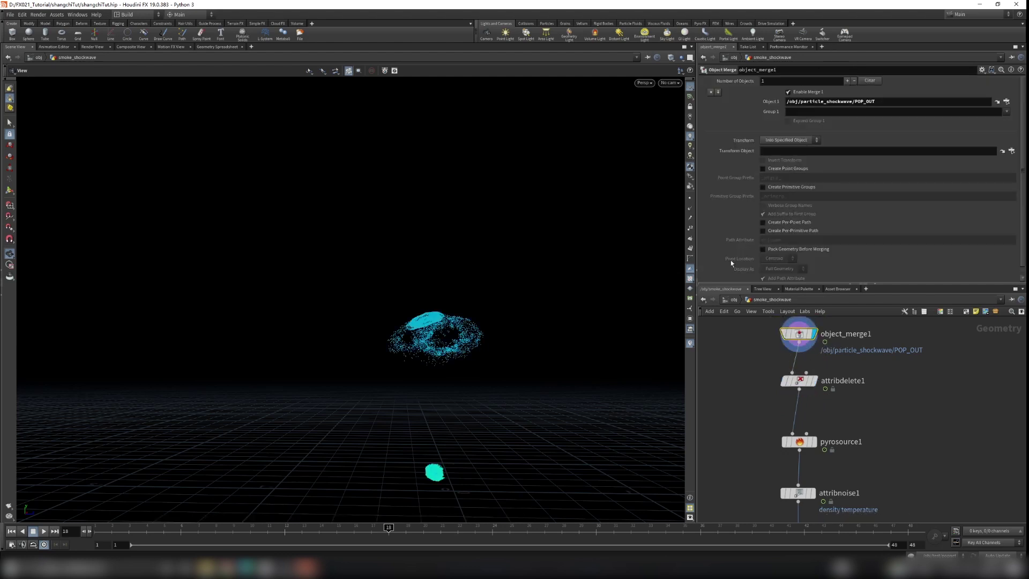
click(690, 217)
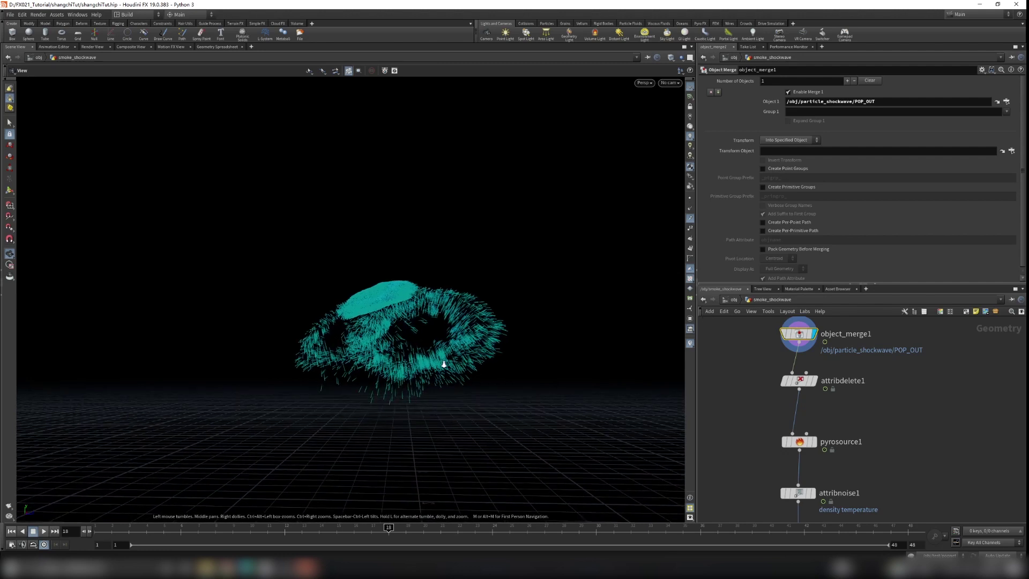
right_drag(444, 364, 626, 339)
mouse_move(388, 530)
mouse_down()
mouse_move(464, 529)
mouse_move(407, 527)
mouse_up()
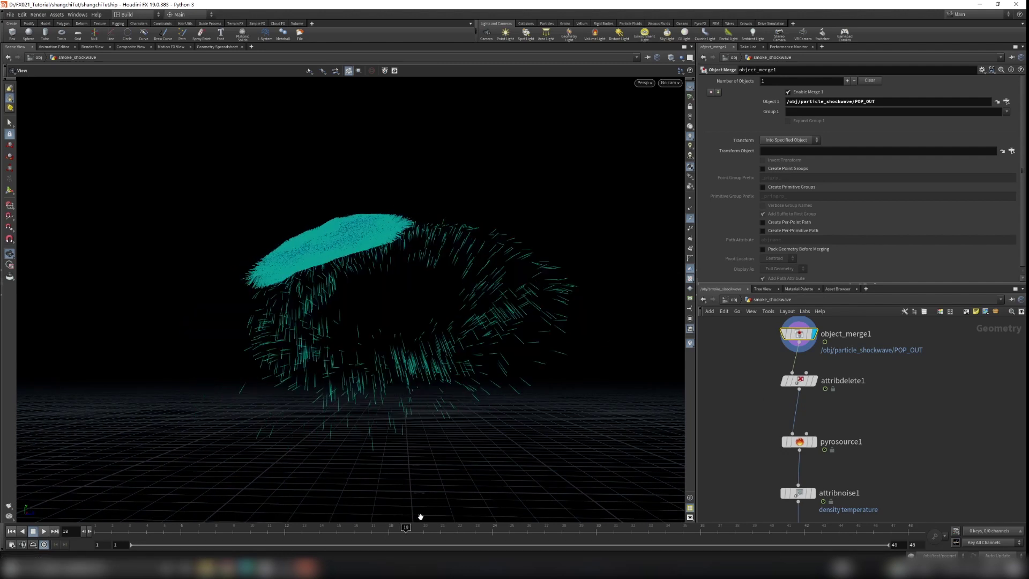
click(799, 381)
click(814, 380)
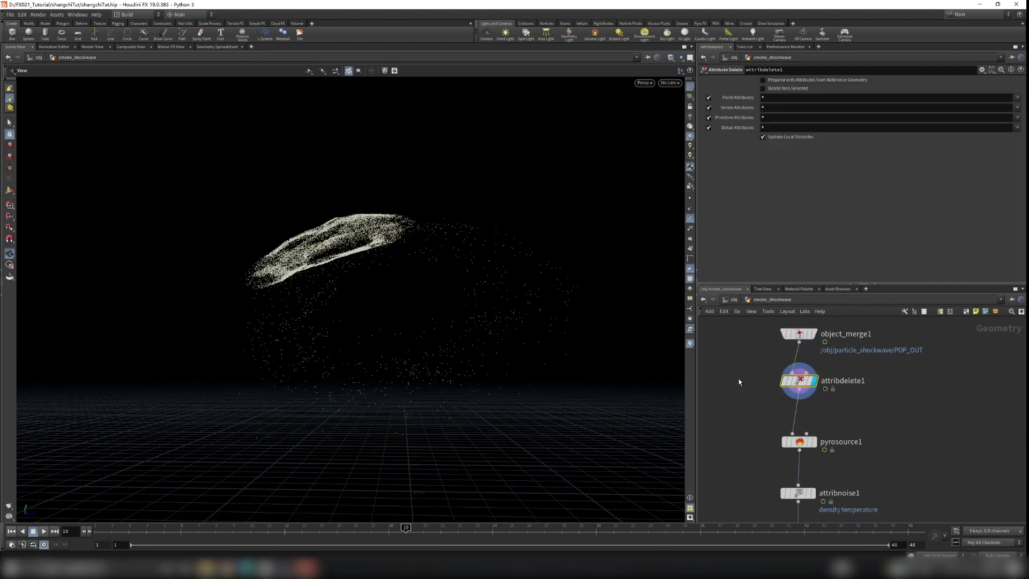
- Take the Attribute Delete node out of the chain and display the Pyro Source to see its point velocities
scroll(275, 372, down, 3)
click(799, 441)
middle_drag(847, 457, 835, 438)
drag(793, 366, 902, 380)
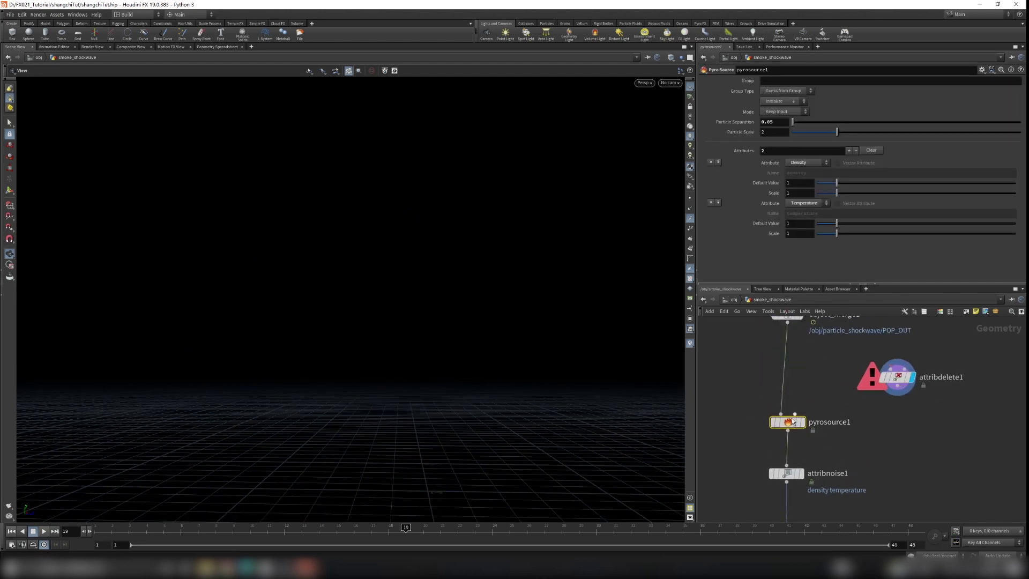
middle_drag(794, 421, 797, 383)
click(798, 383)
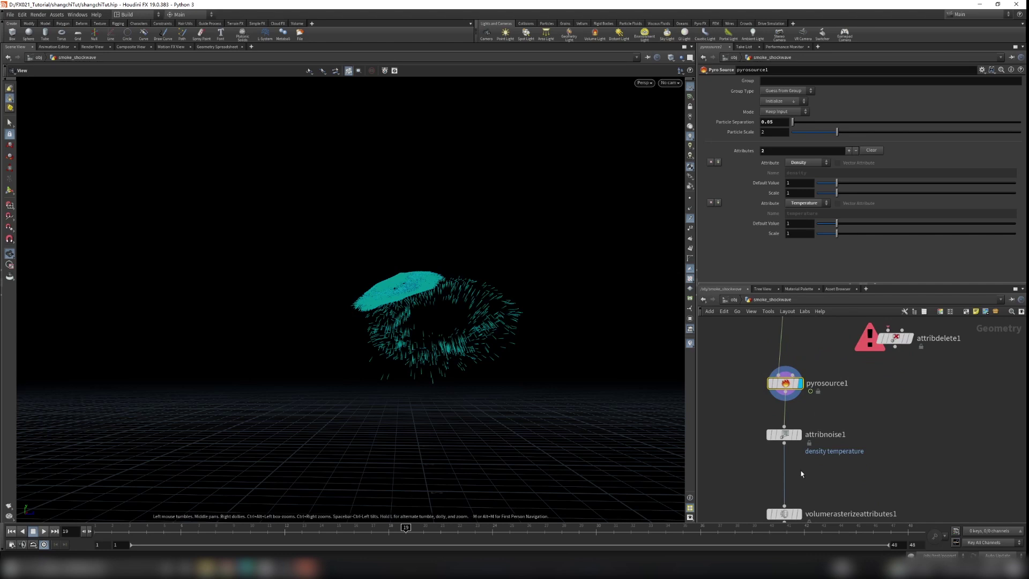
- Display the Attribute Noise, switch to the Volume Rasterize Attributes node and check its node information
click(784, 434)
middle_drag(801, 516, 776, 445)
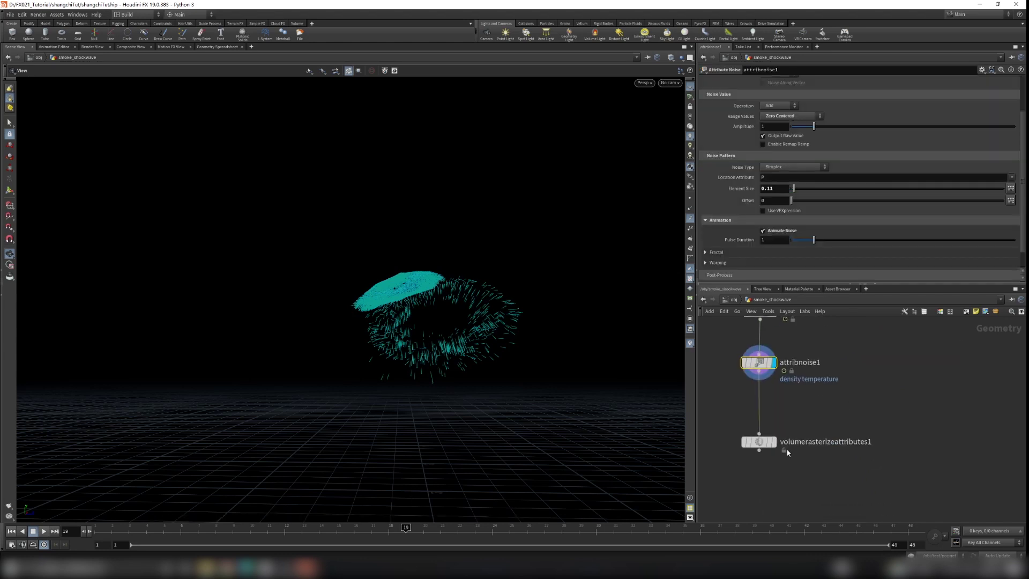
click(775, 443)
click(758, 442)
click(733, 442)
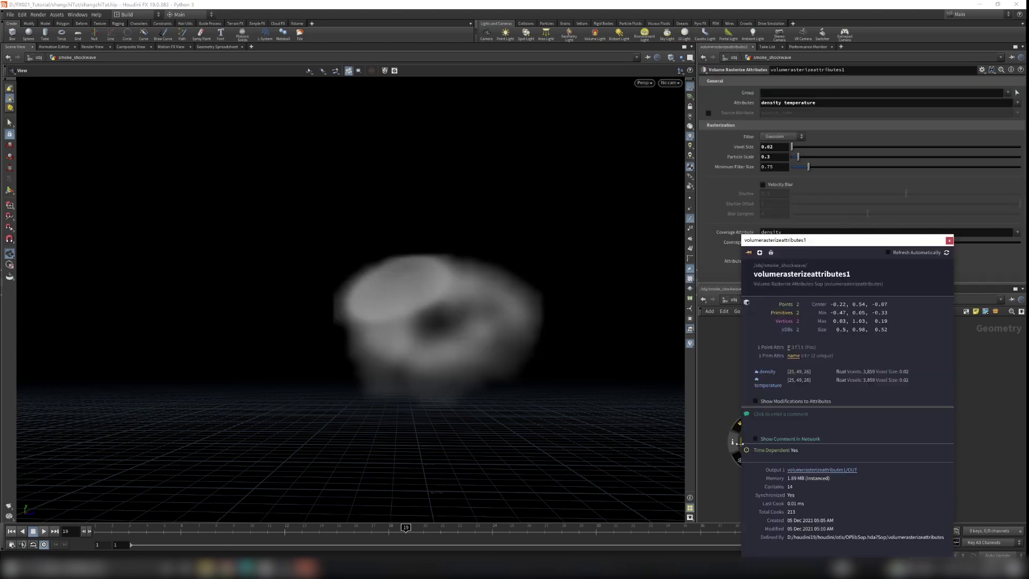
click(950, 241)
- Reinsert the Attribute Delete node between the Object Merge and the Pyro Source
middle_drag(854, 403, 861, 464)
scroll(856, 438, down, 3)
drag(865, 419, 796, 409)
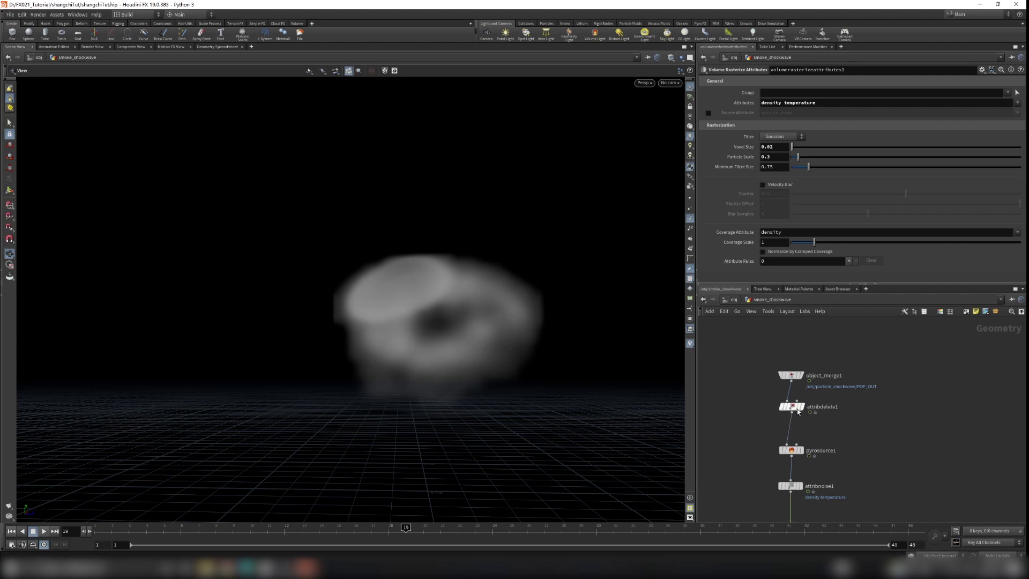
- Display the Pyro Source and review the attributes in its node information
middle_drag(852, 479, 831, 429)
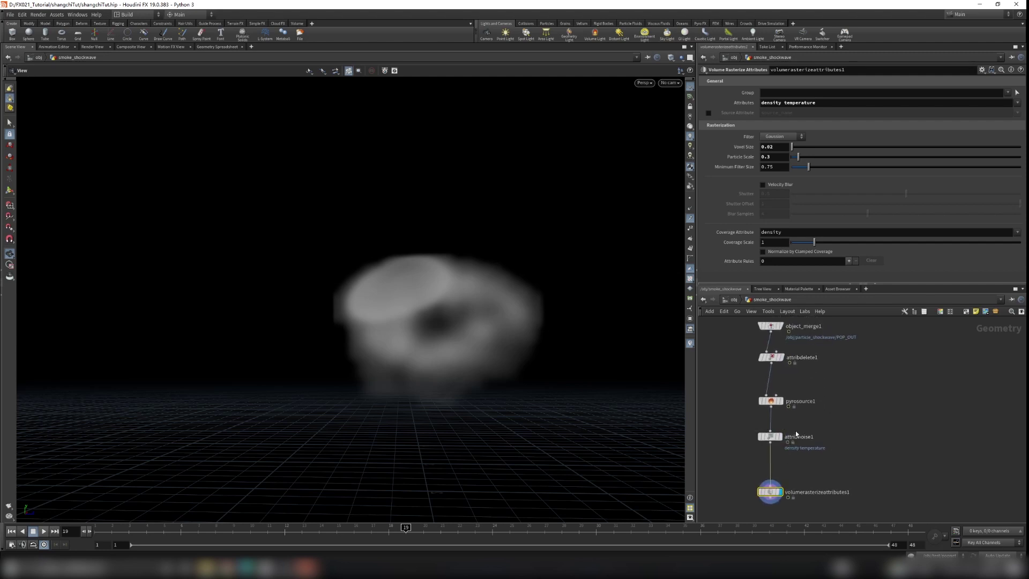
scroll(793, 430, up, 2)
click(777, 388)
click(777, 388)
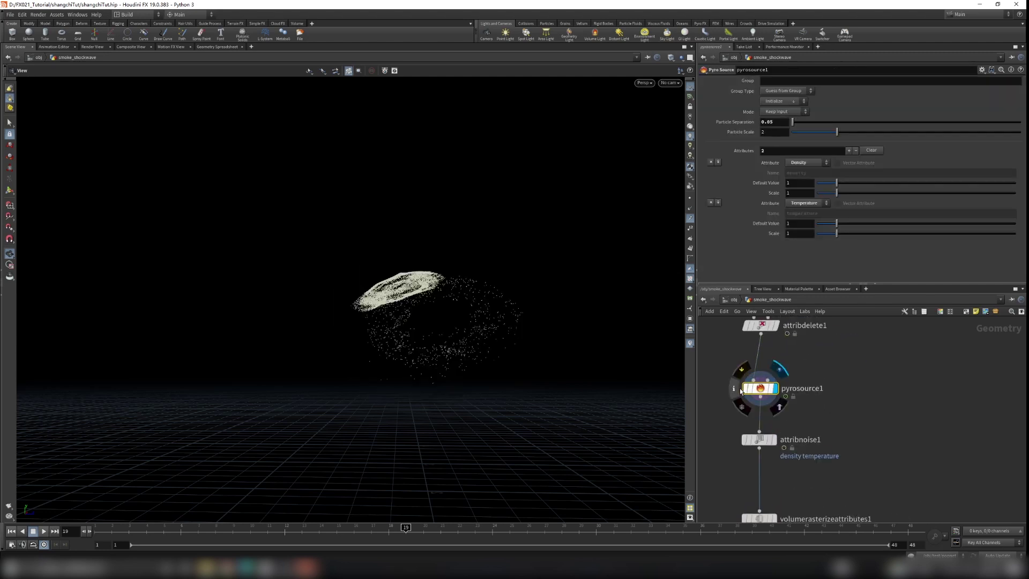
click(733, 388)
click(958, 229)
- Add an Attribute Transfer node beside the Attribute Noise
scroll(812, 467, down, 2)
middle_drag(820, 402, 814, 431)
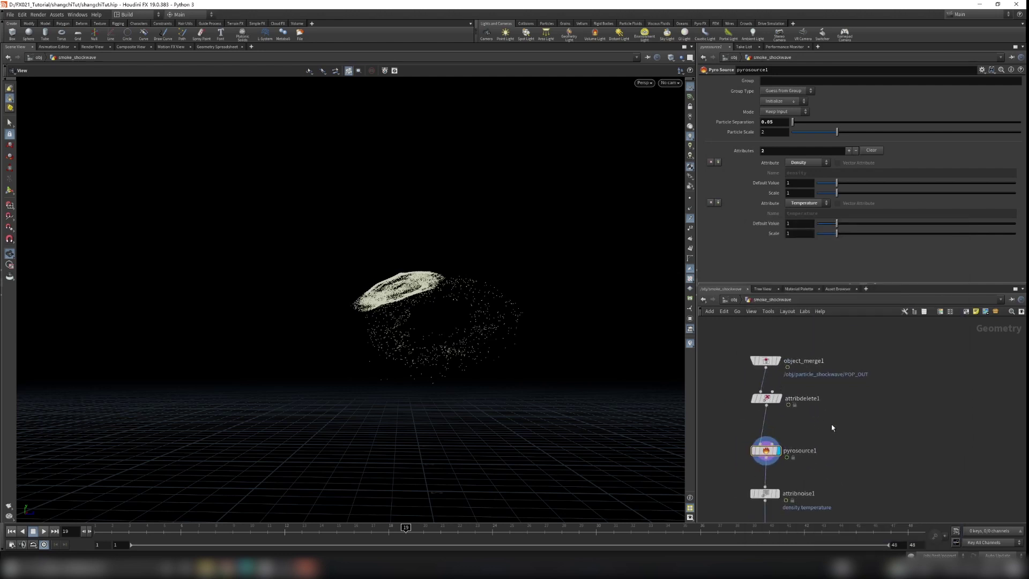
key(Tab)
text(attrib)
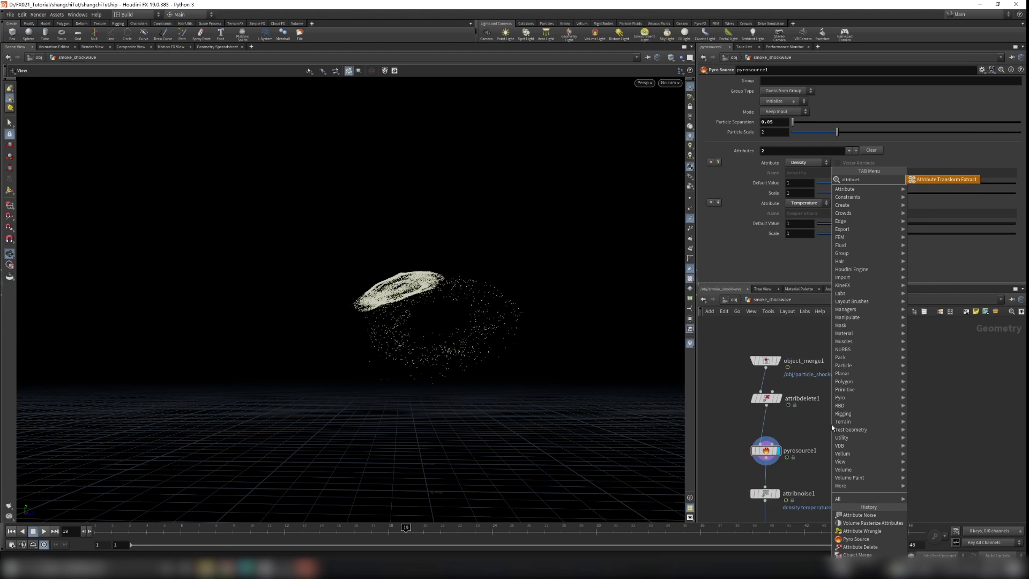
text(tra)
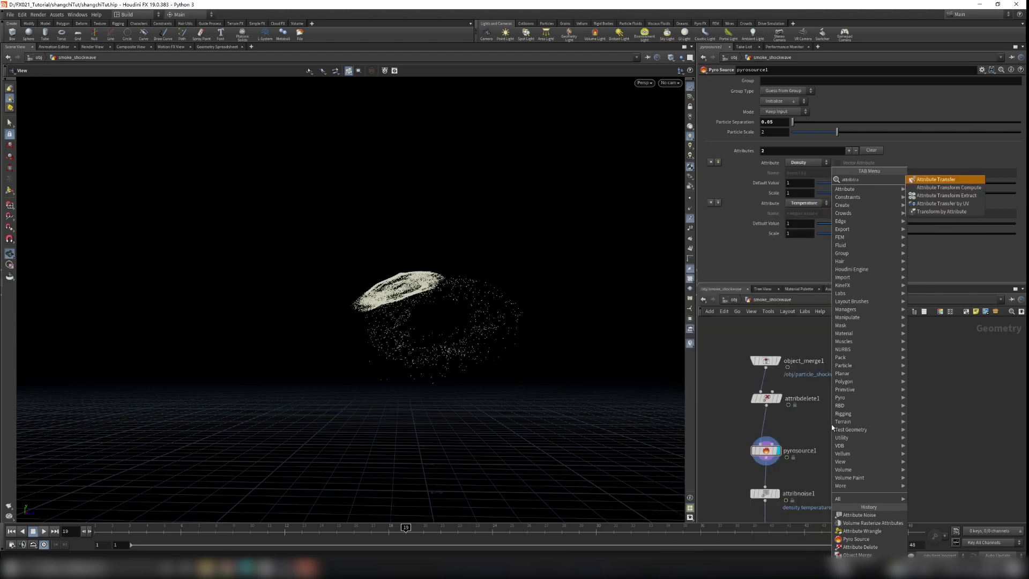
key(Return)
click(833, 486)
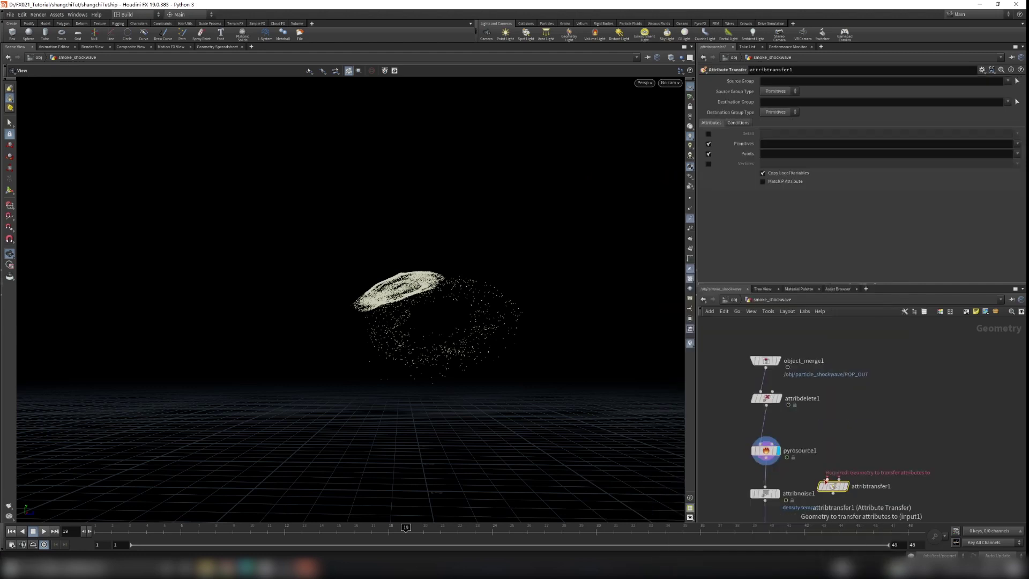
- Wire the Attribute Noise into the Attribute Transfer's first input and the Object Merge into its second input
middle_drag(821, 493, 832, 429)
drag(843, 423, 843, 454)
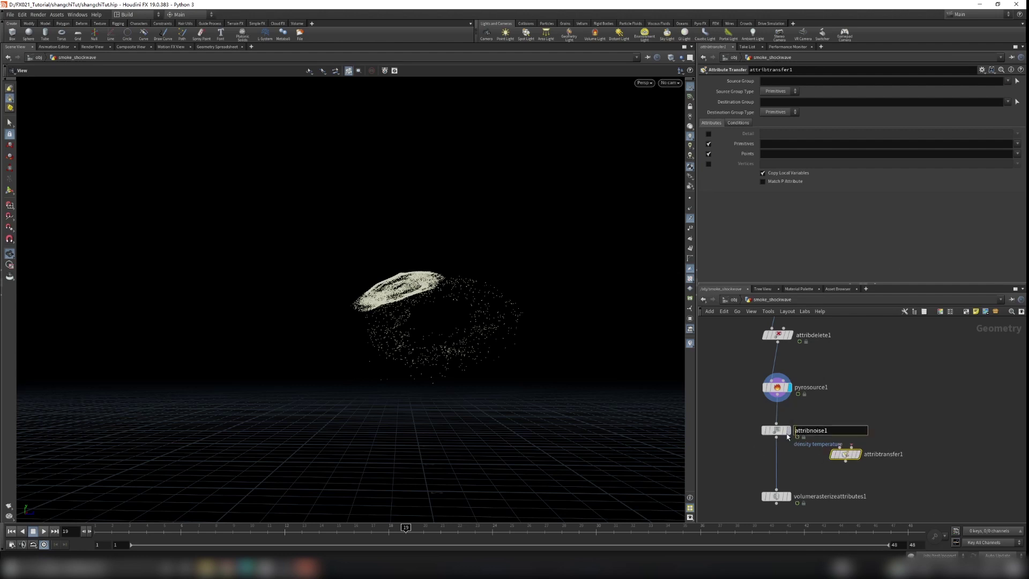
drag(776, 437, 848, 464)
middle_drag(868, 414, 841, 443)
drag(750, 333, 801, 334)
- Examine the node information of the Object Merge and the Attribute Noise to compare their point attributes
click(801, 332)
click(778, 332)
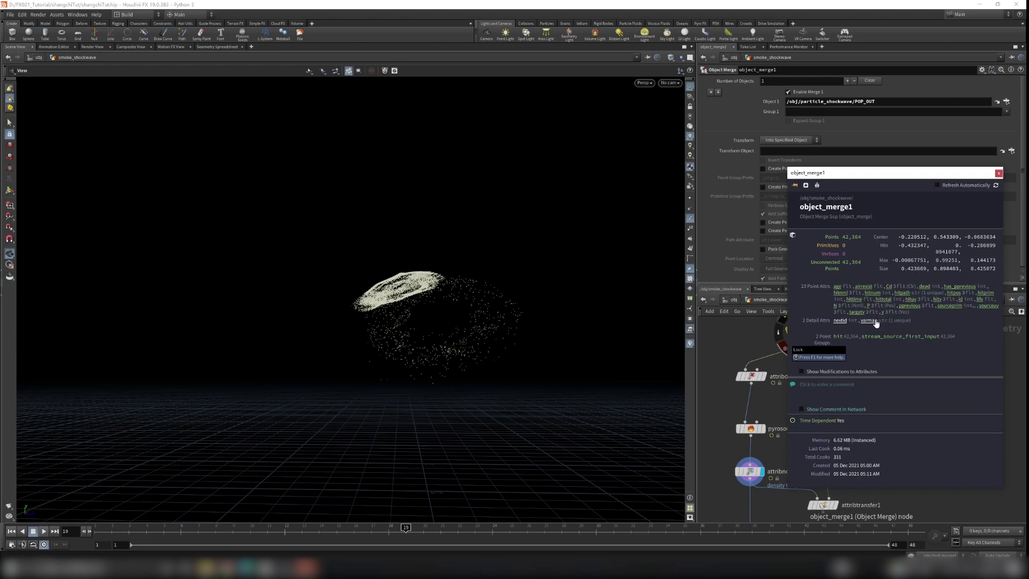
middle_drag(824, 472, 846, 389)
click(771, 387)
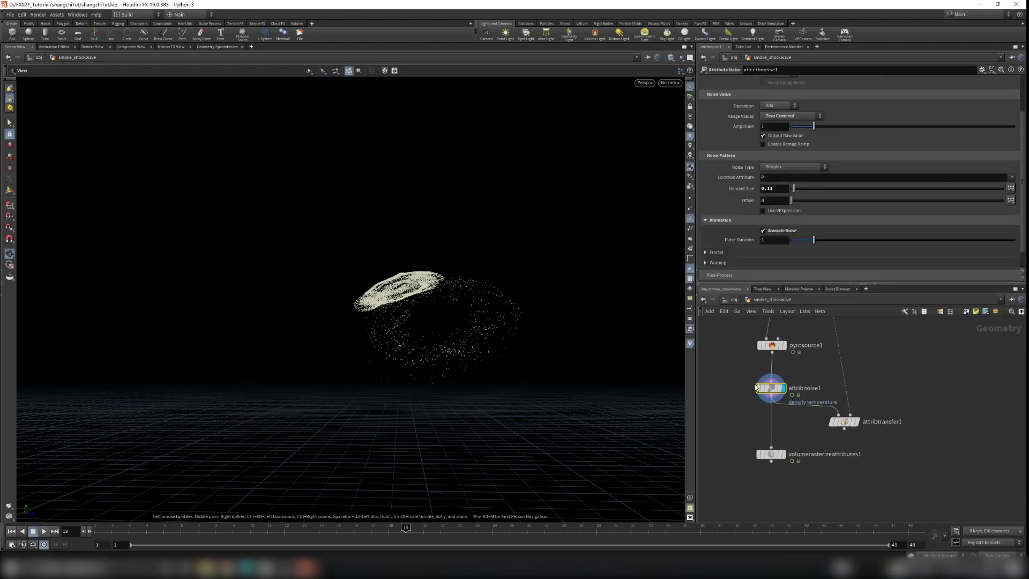
- Display the Attribute Transfer, disable primitive transfer, set its point attributes to velocity (v), and inspect the trails
click(855, 423)
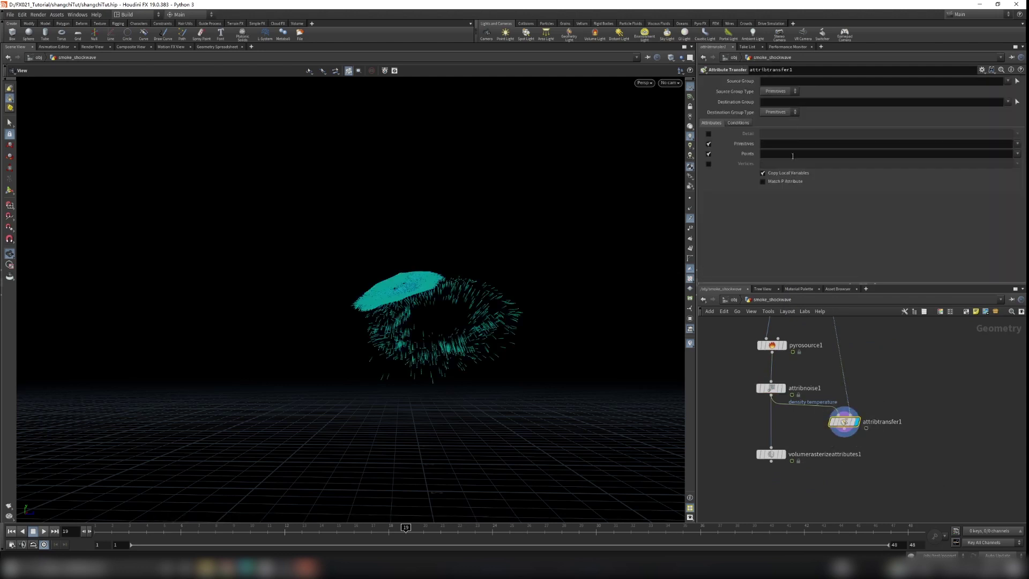
click(715, 144)
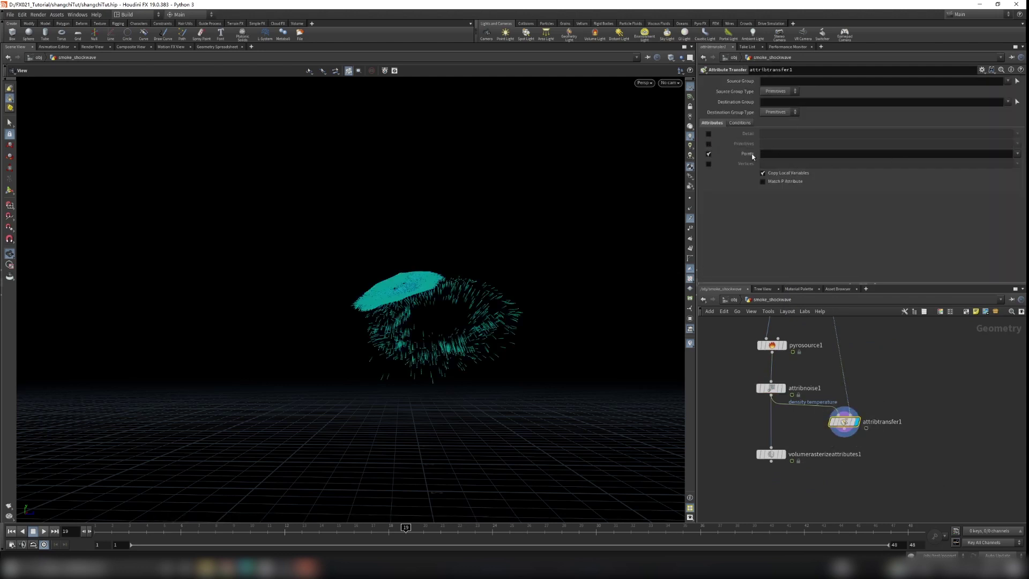
click(1016, 154)
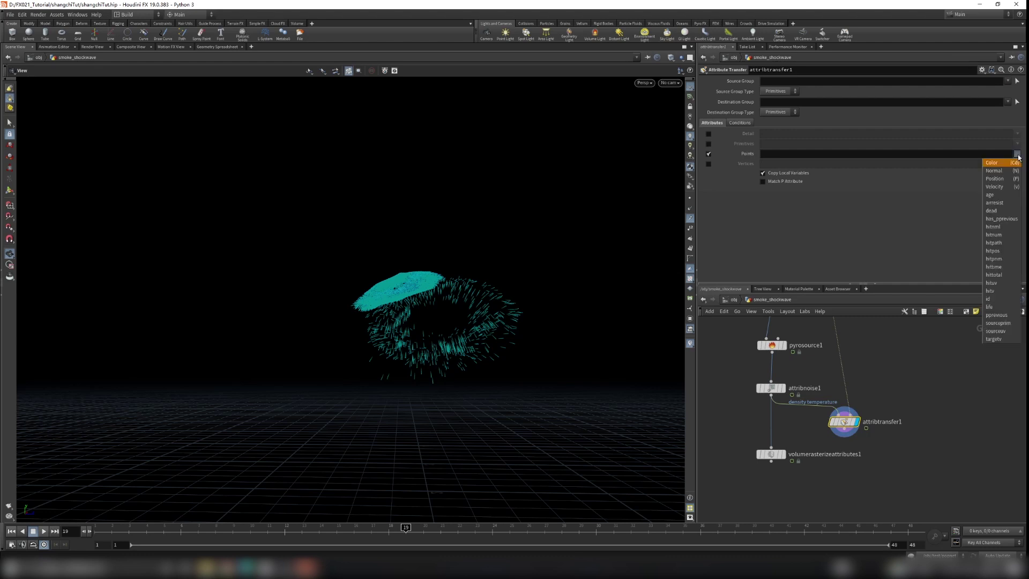
click(994, 186)
right_drag(403, 309, 500, 340)
right_drag(536, 309, 509, 306)
- Move the Volume Rasterize Attributes node down, duplicate it, and connect the copy to the Attribute Transfer's output
drag(773, 425, 764, 455)
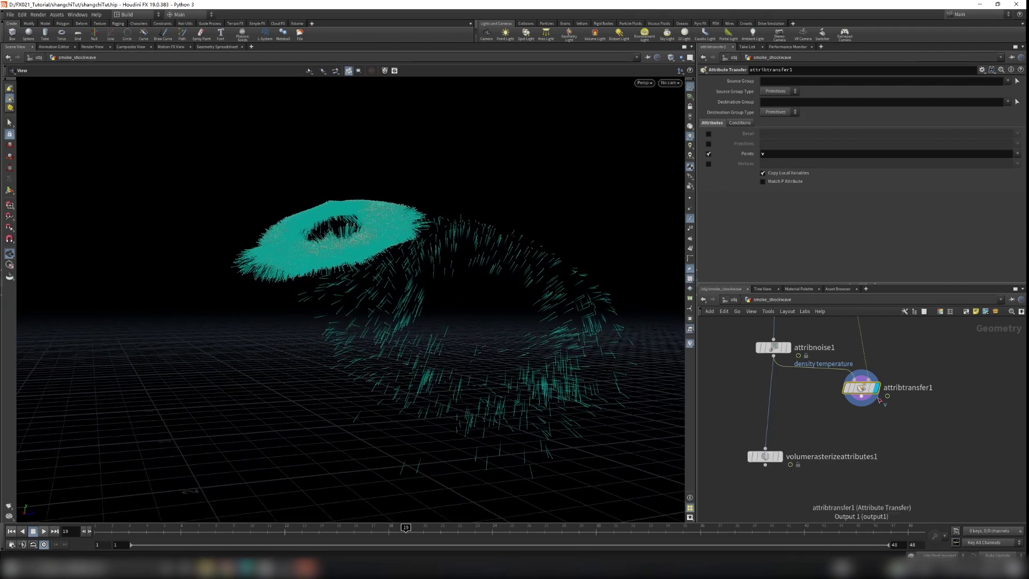
click(765, 456)
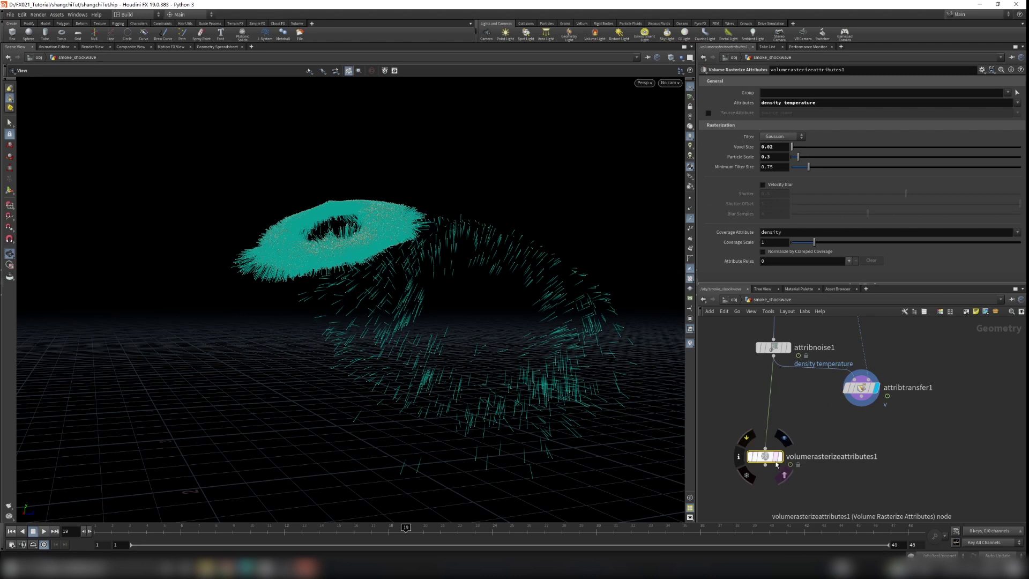
alt+drag(787, 464, 891, 452)
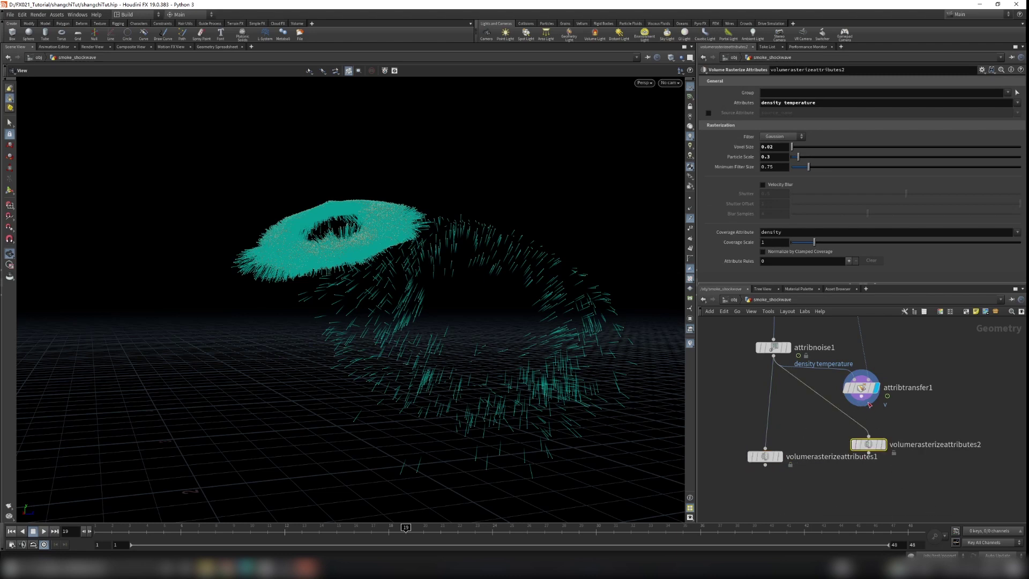
drag(863, 398, 868, 441)
- Set the duplicated Volume Rasterize Attributes node to rasterize only v and display it
drag(836, 103, 711, 120)
text(v)
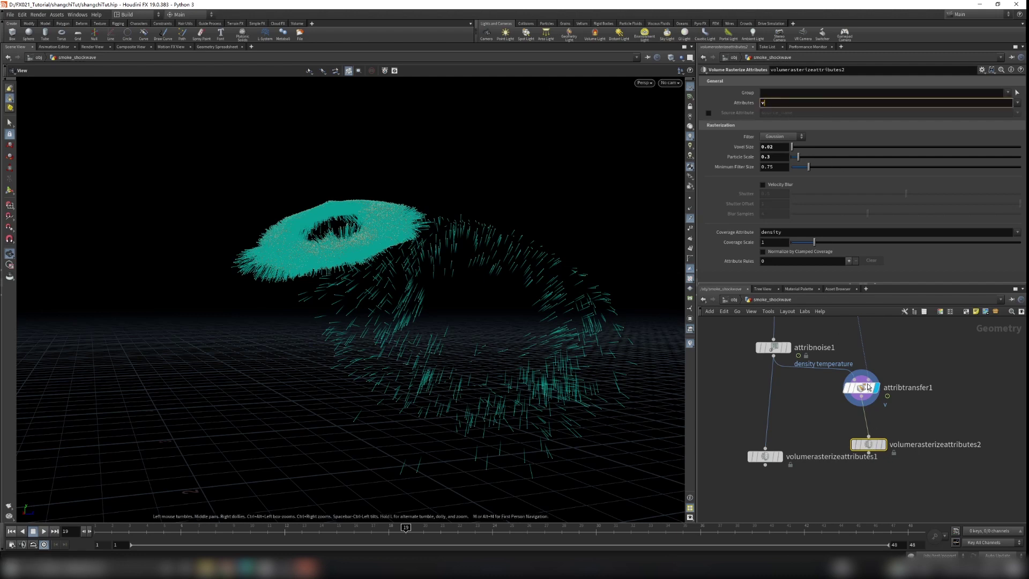
click(883, 444)
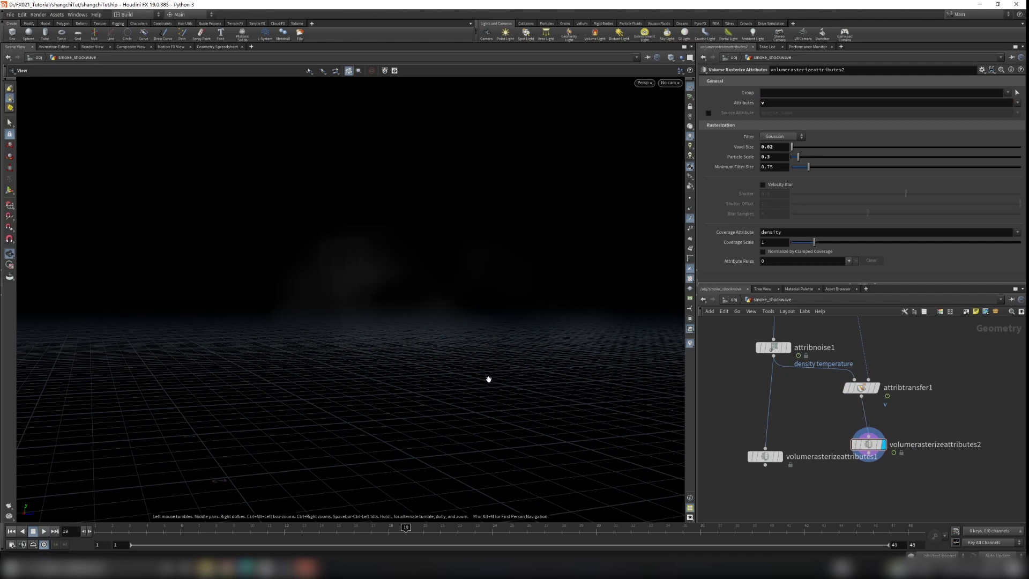
- Merge the outputs of both Volume Rasterize Attributes nodes with a Merge node, display it, and tidy the layout
drag(480, 413, 824, 475)
drag(765, 456, 770, 445)
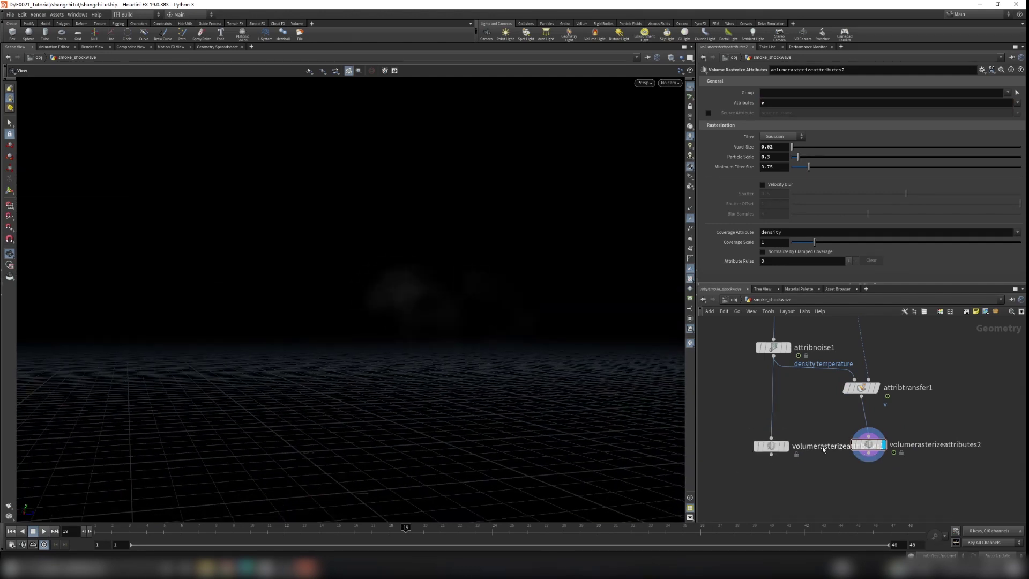
key(Tab)
text(mer)
key(Return)
click(795, 500)
drag(772, 455, 791, 491)
drag(868, 453, 801, 492)
mouse_move(874, 485)
middle_down()
mouse_move(875, 448)
mouse_move(877, 481)
middle_up()
click(810, 463)
key(l)
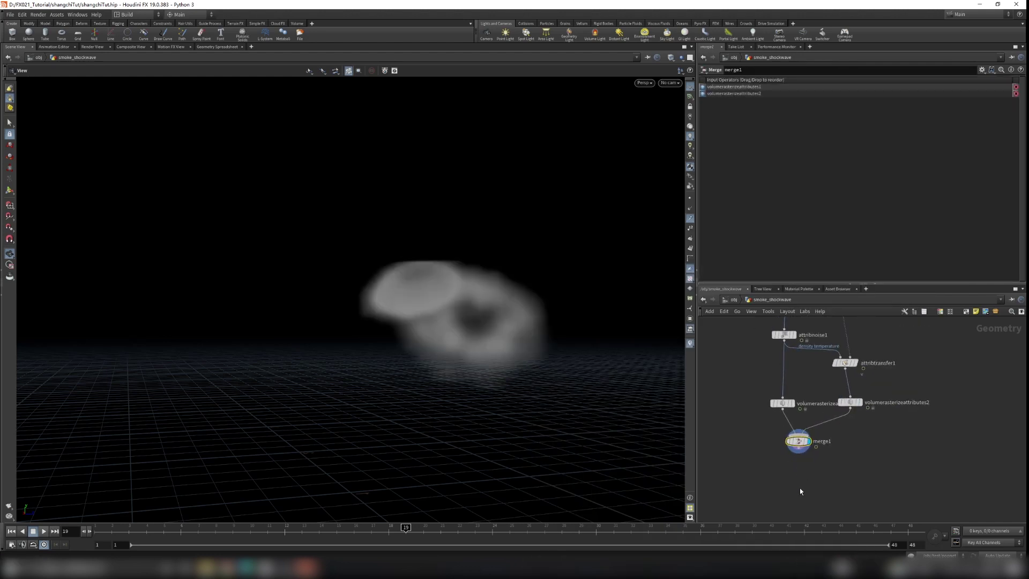
- Add a DOP Network below the Merge node and feed the merged volumes into its first input
key(Tab)
text(dop)
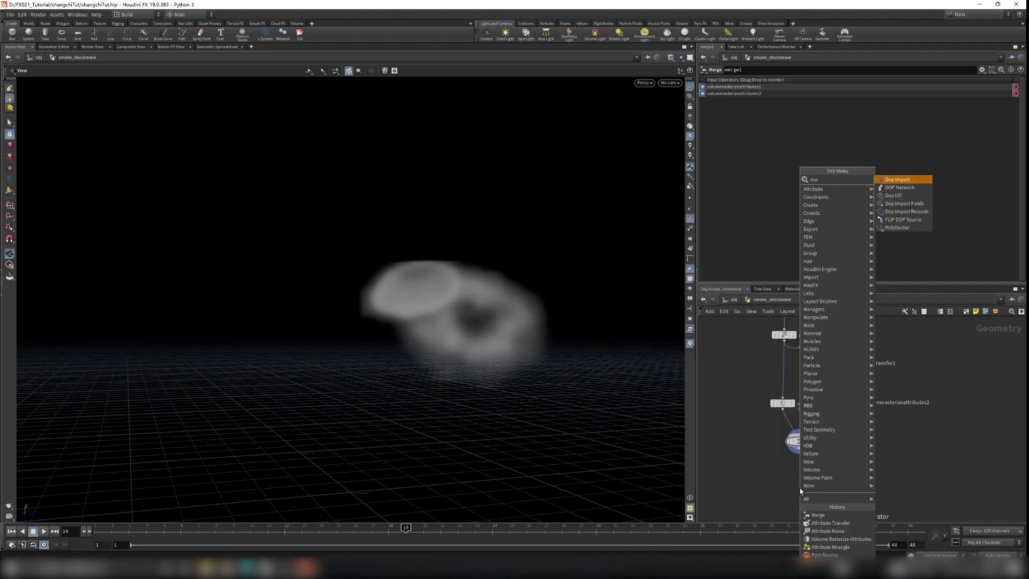
key(Return)
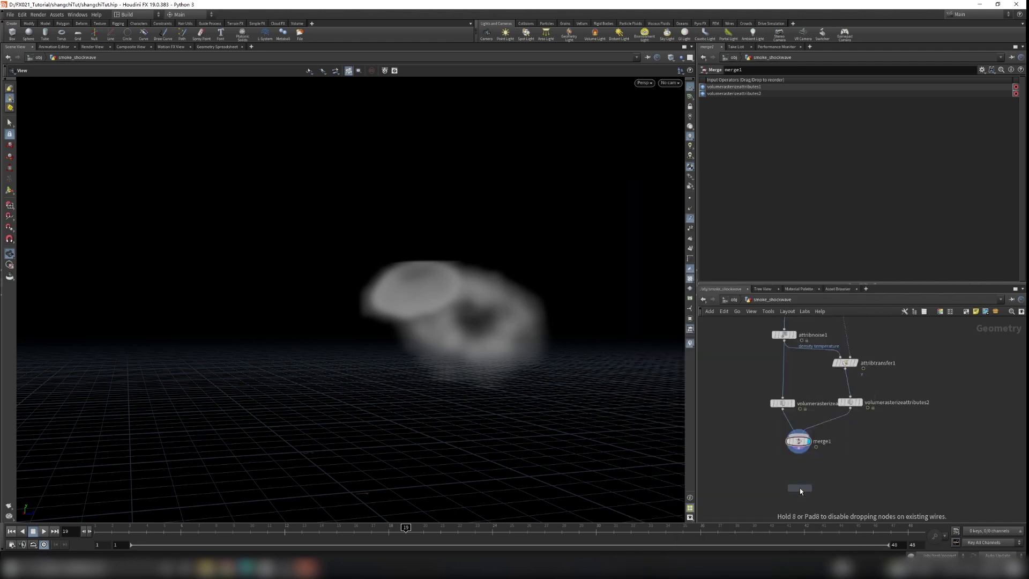
click(795, 487)
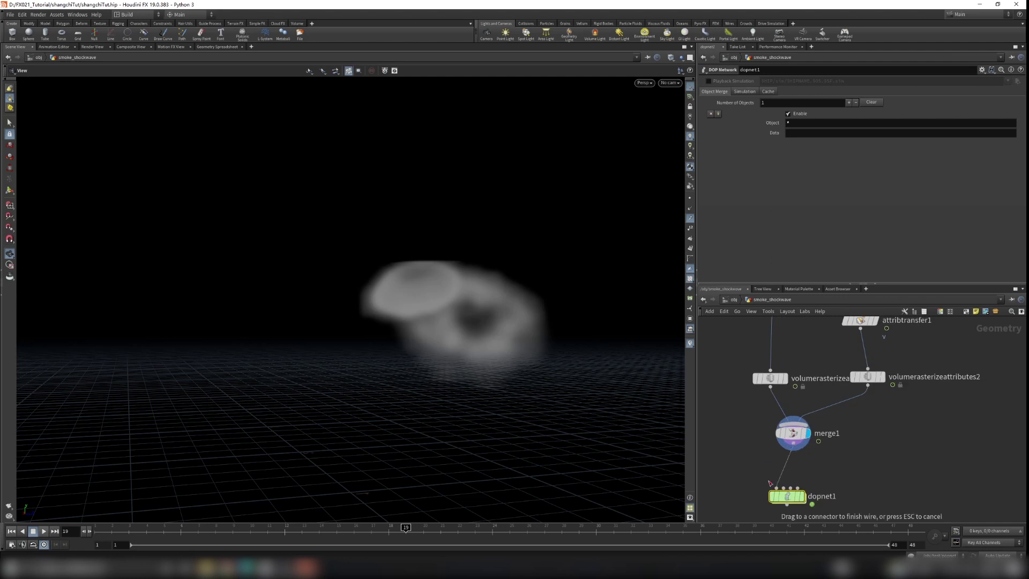
scroll(804, 451, up, 3)
drag(803, 473, 801, 476)
- Rename the DOP Network as pyro_dop
click(842, 474)
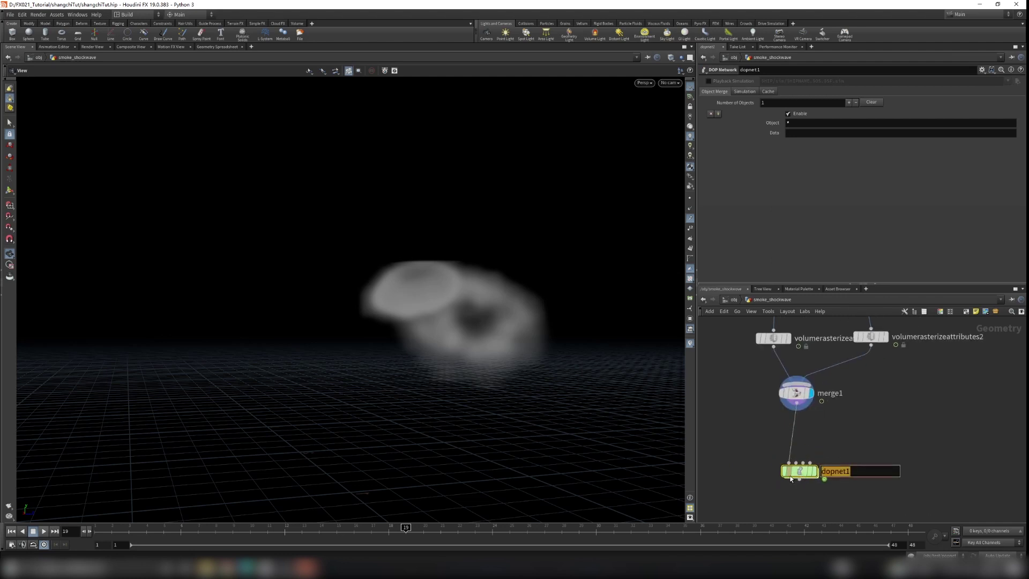
text(pyro)
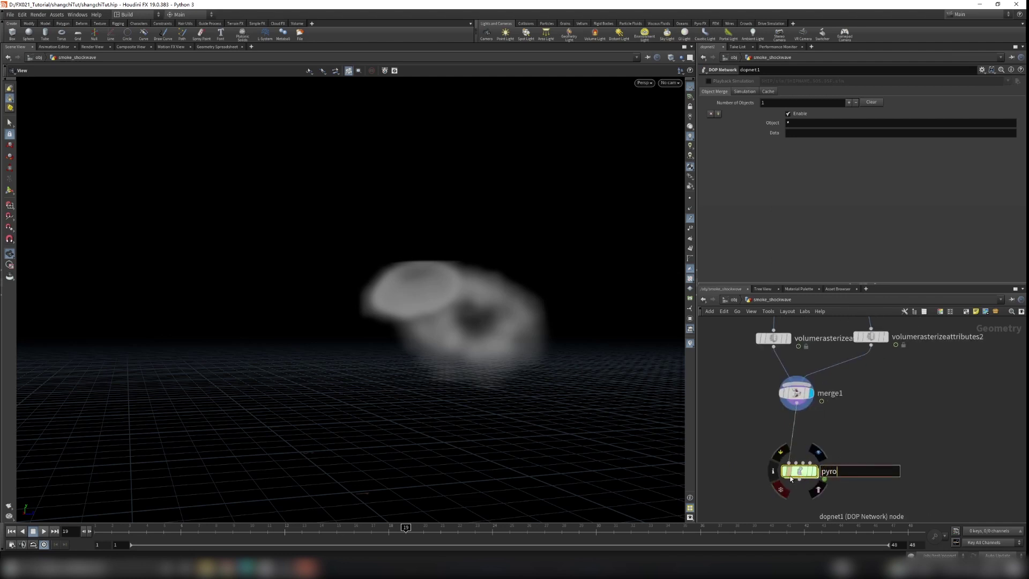
text(_dop)
key(Return)
middle_drag(811, 477, 824, 433)
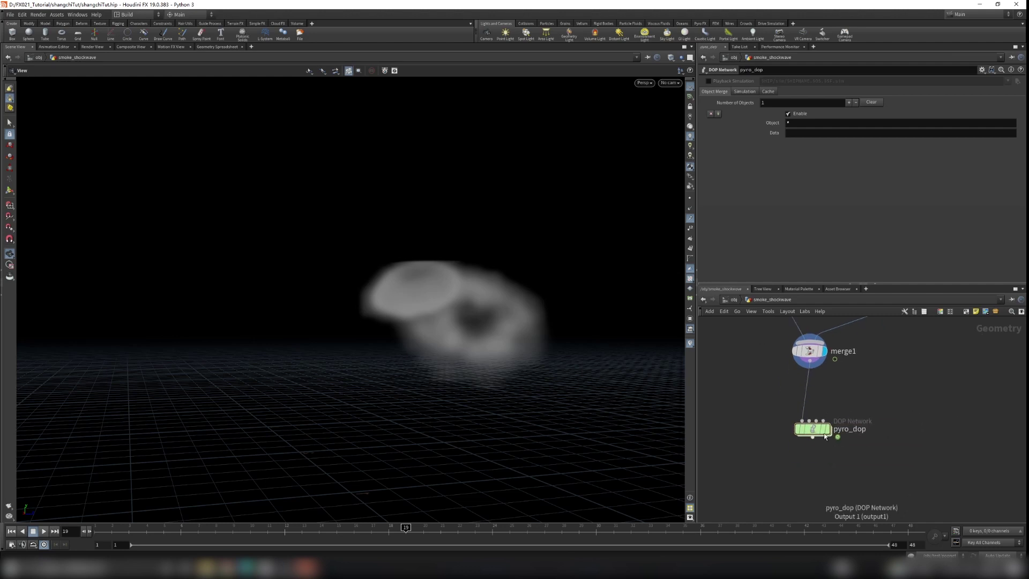
- Return to frame 1, open the displayed pyro_dop network, and save the scene
click(12, 531)
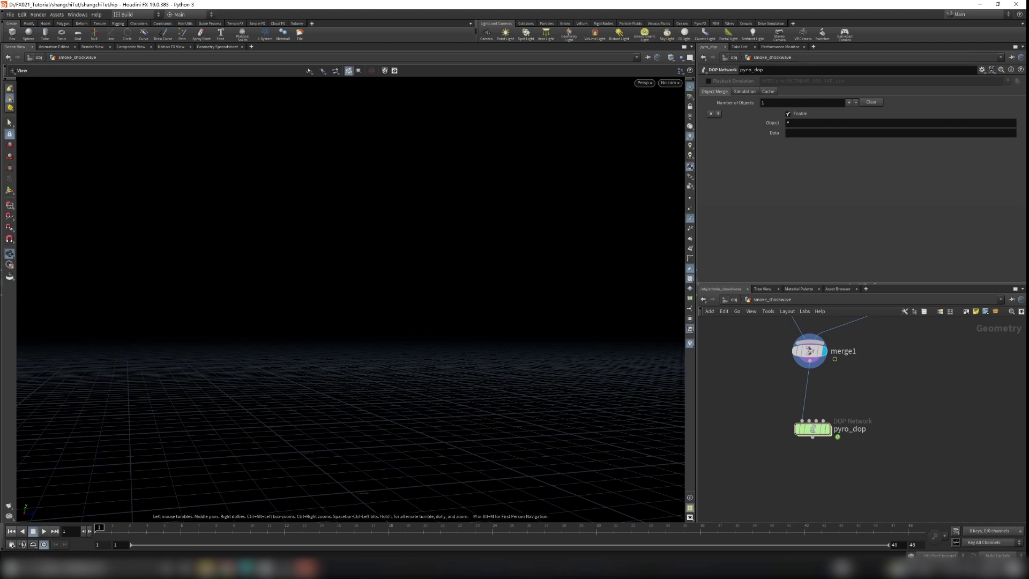
click(828, 429)
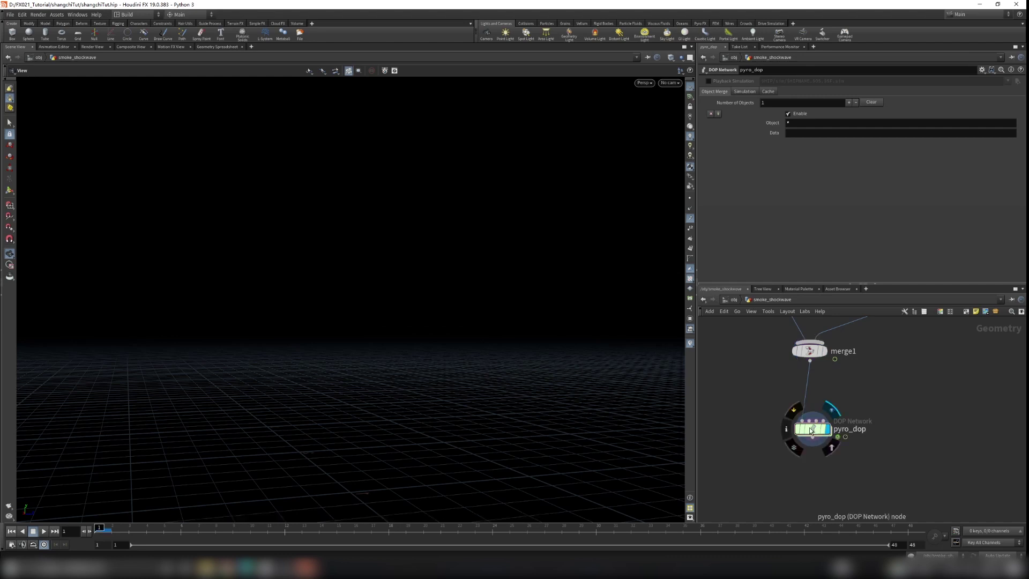
double_click(809, 427)
key(ctrl+s)
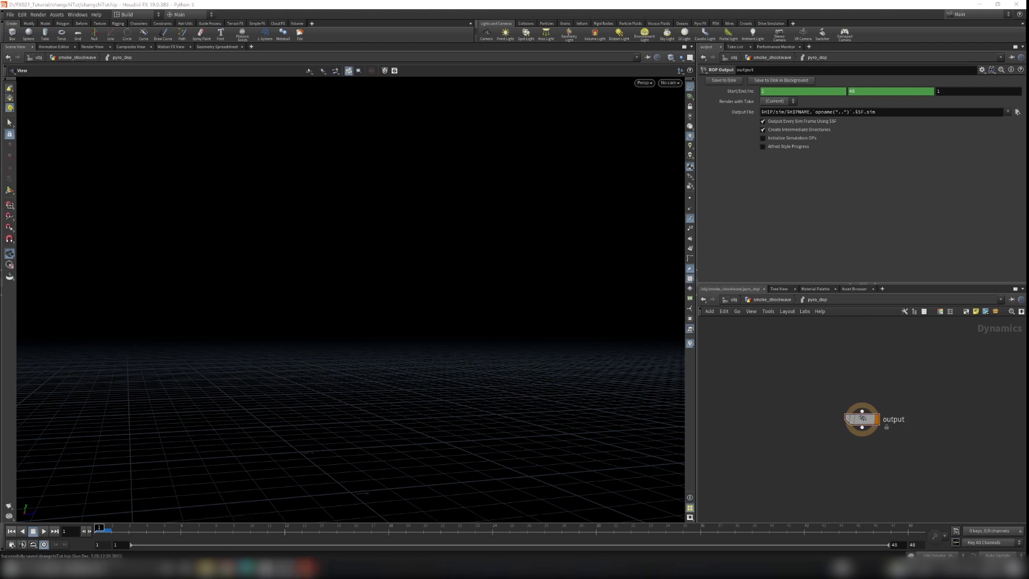
- Add a standard Pyro Solver above the output node inside pyro_dop
middle_drag(821, 394, 880, 415)
scroll(836, 434, up, 3)
scroll(844, 379, down, 2)
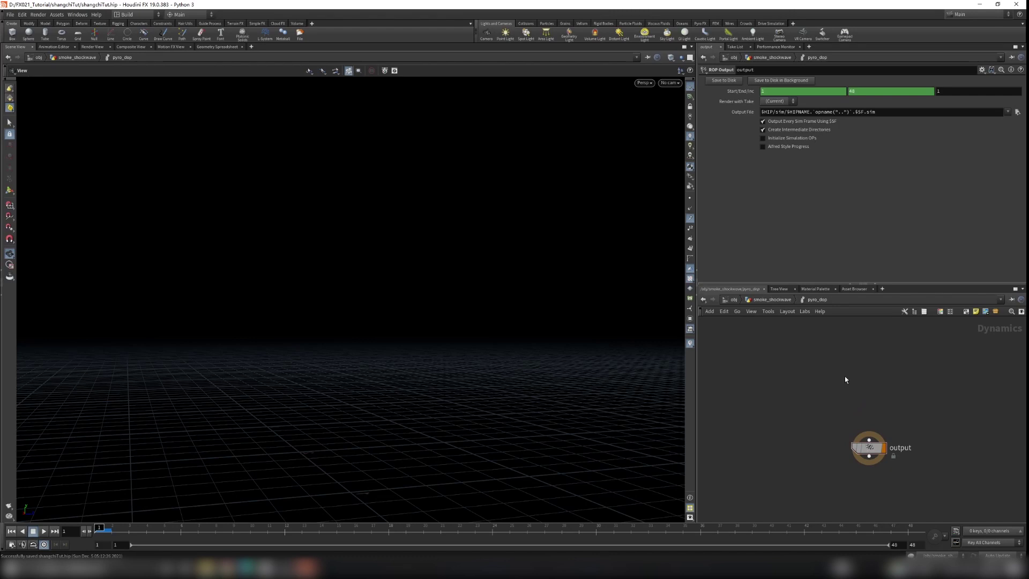
key(Tab)
text(pyro)
click(912, 321)
click(825, 381)
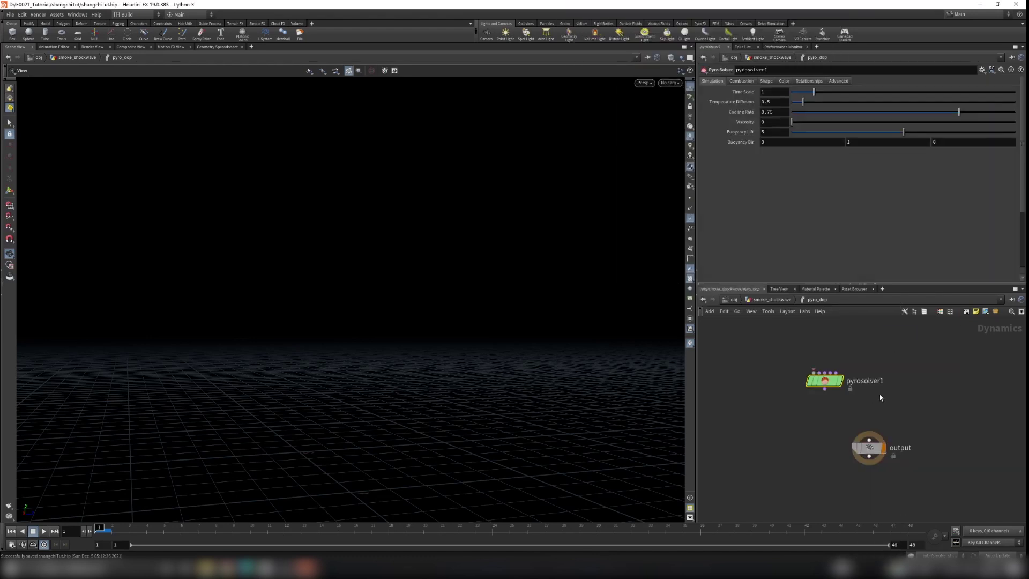
- Add a Pyro Solver (Sparse) beside the standard Pyro Solver
key(Tab)
text(py)
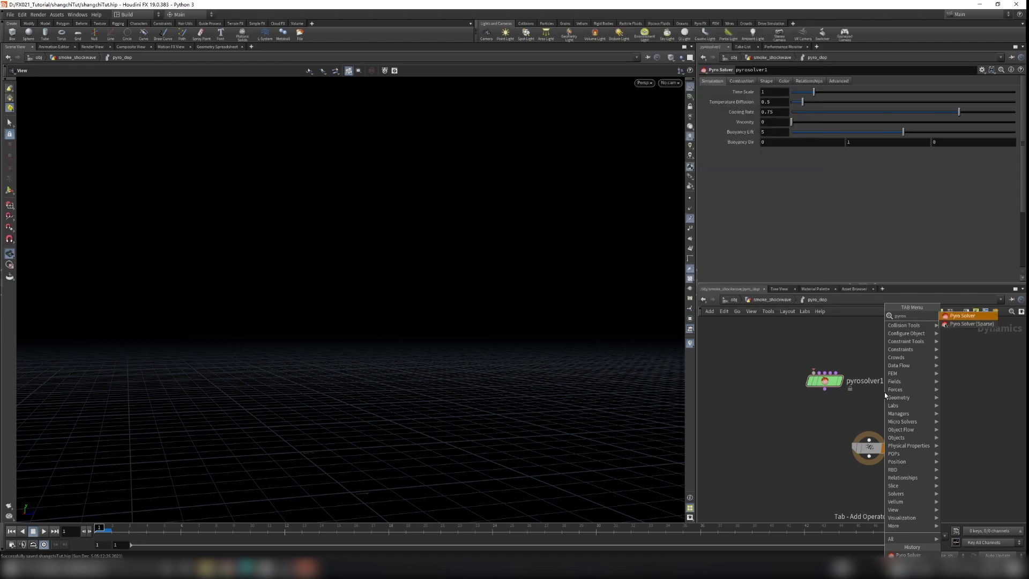
text(ros)
key(Down)
key(Return)
click(914, 379)
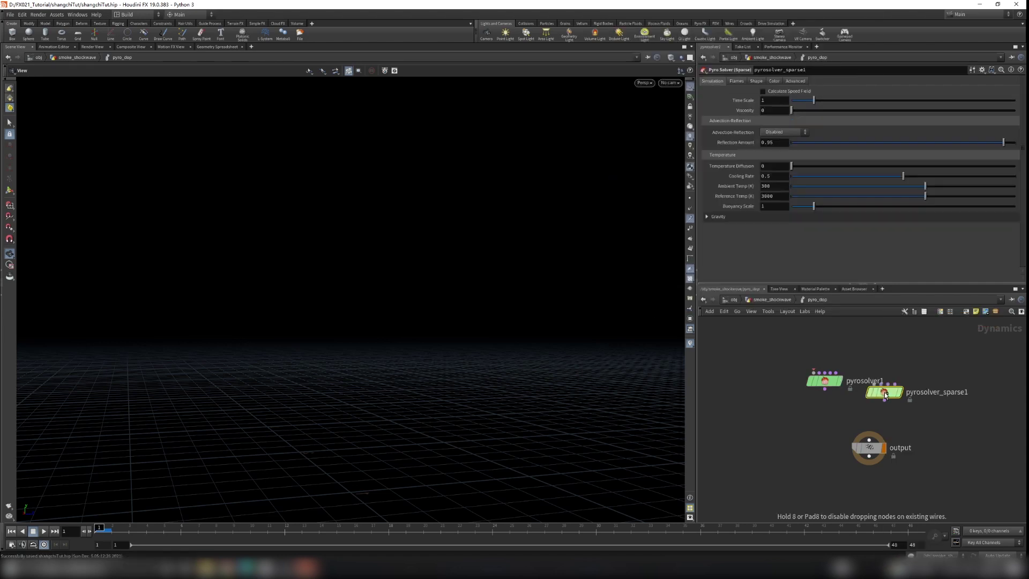
- Space the standard and sparse Pyro Solvers apart and compare the two nodes and their parameters
drag(914, 382, 907, 383)
drag(840, 399, 844, 402)
drag(828, 382, 810, 380)
drag(859, 343, 869, 440)
mouse_move(912, 375)
mouse_down()
mouse_move(901, 361)
mouse_move(881, 372)
mouse_move(899, 386)
mouse_move(893, 376)
mouse_up()
drag(804, 380, 767, 385)
drag(876, 344, 909, 394)
drag(845, 347, 921, 402)
drag(748, 336, 828, 420)
drag(734, 351, 794, 427)
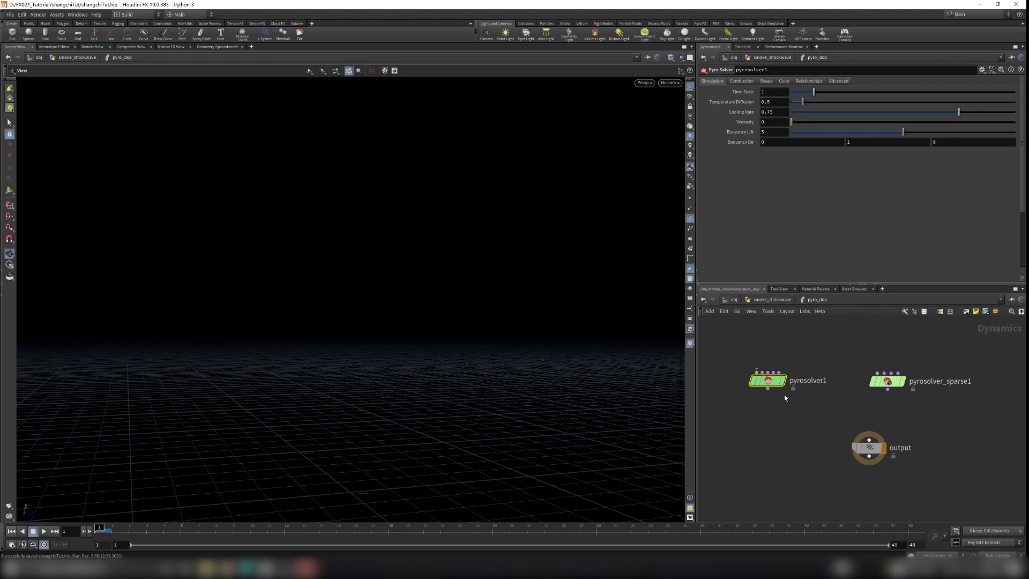
drag(760, 386, 746, 403)
drag(829, 334, 868, 383)
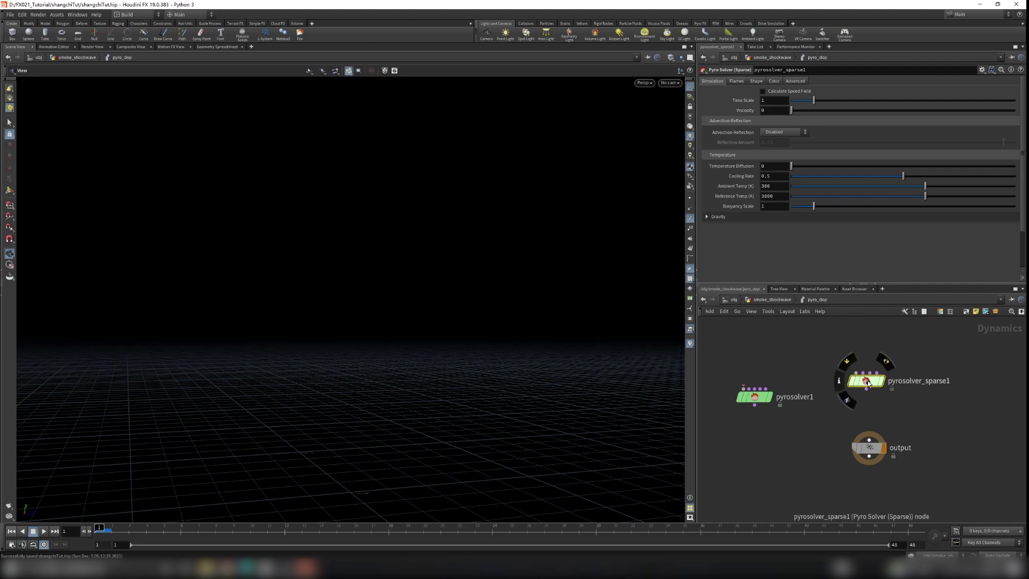
drag(748, 360, 789, 423)
- Delete the standard Pyro Solver and connect the sparse solver to the output node
drag(748, 357, 785, 461)
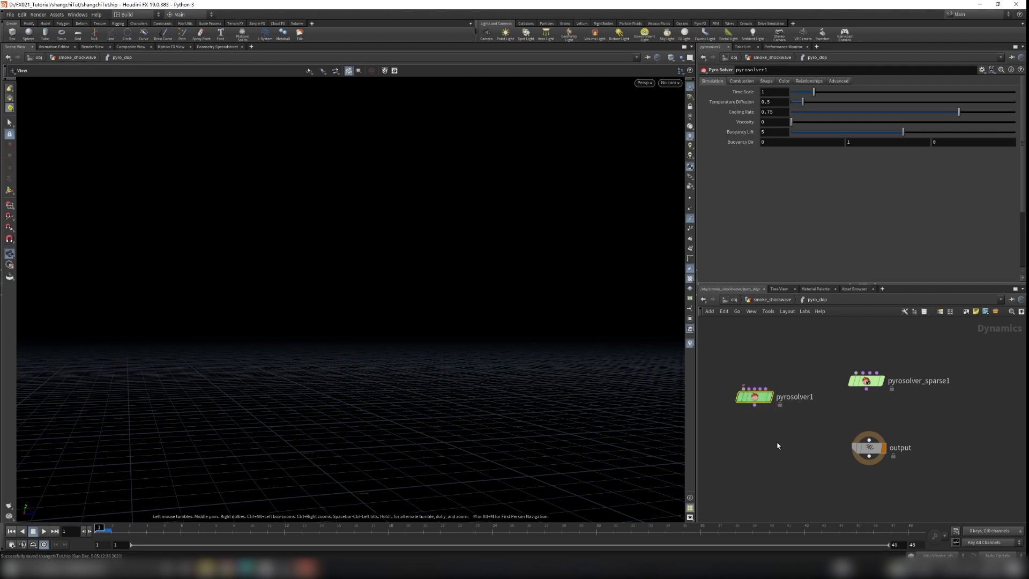
key(Delete)
drag(866, 382, 860, 437)
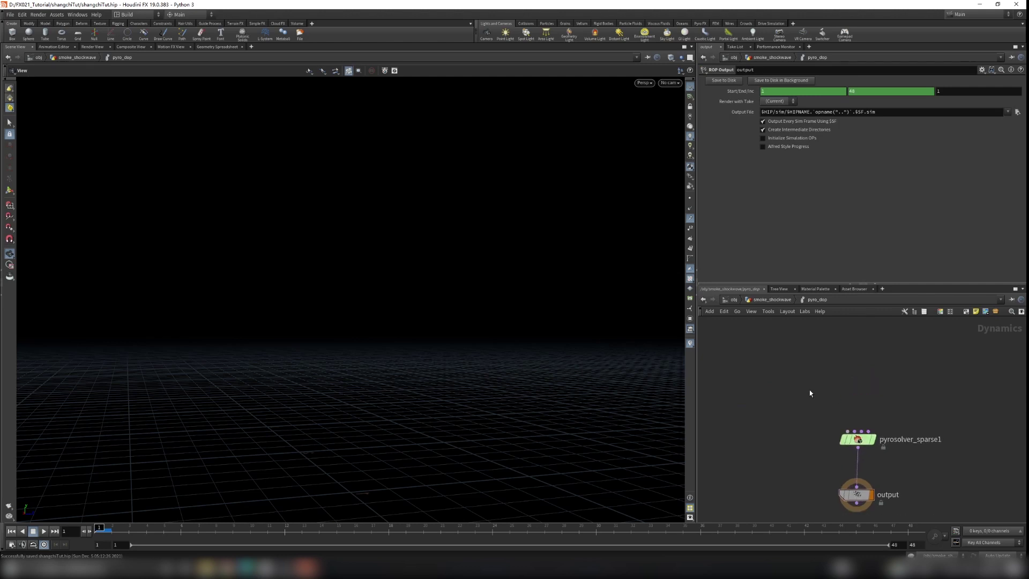
- Add a Smoke Object (Sparse) and connect it to the first input of the sparse Pyro Solver
key(Tab)
text(sparse)
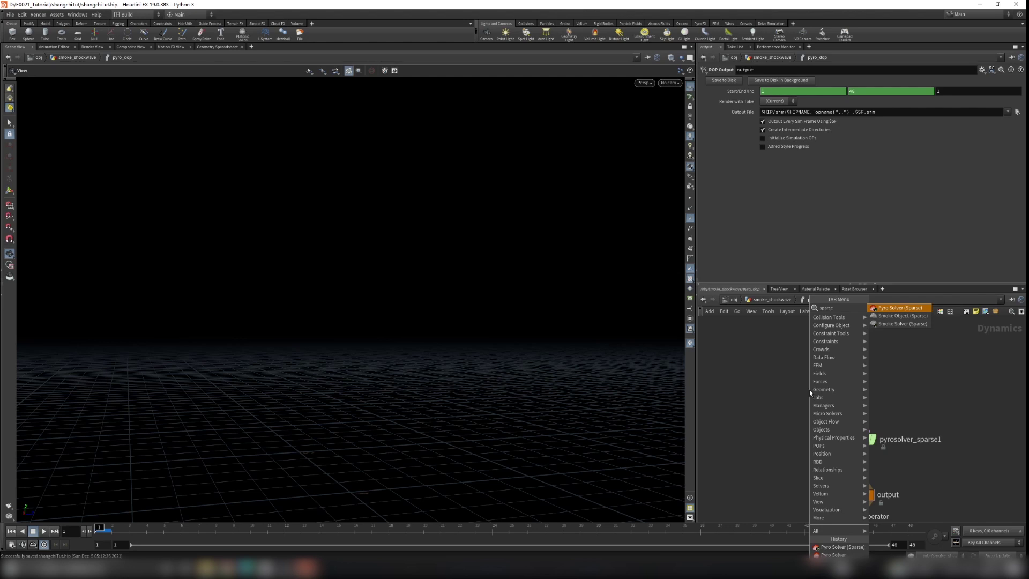
key(Down)
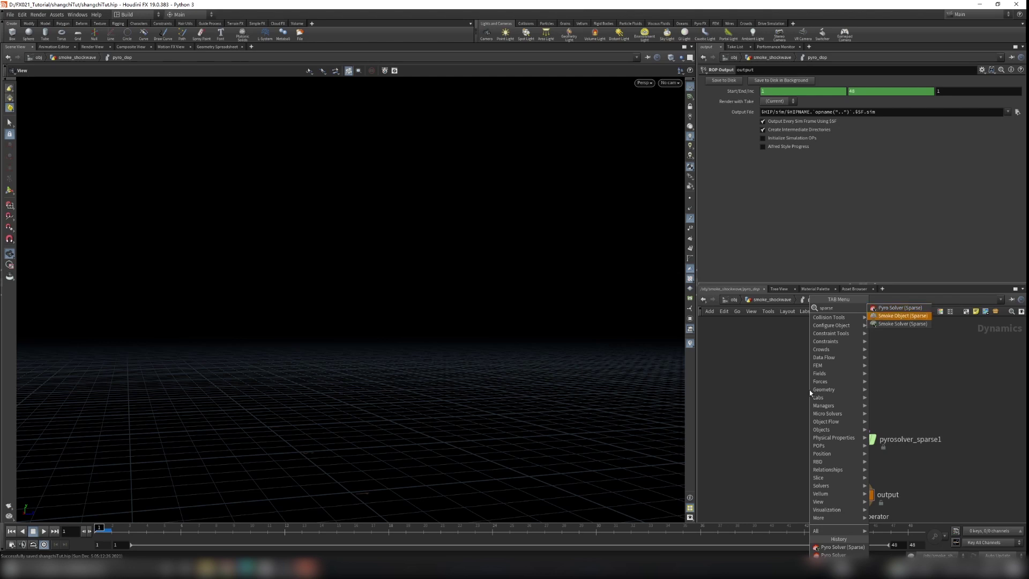
key(Return)
click(786, 381)
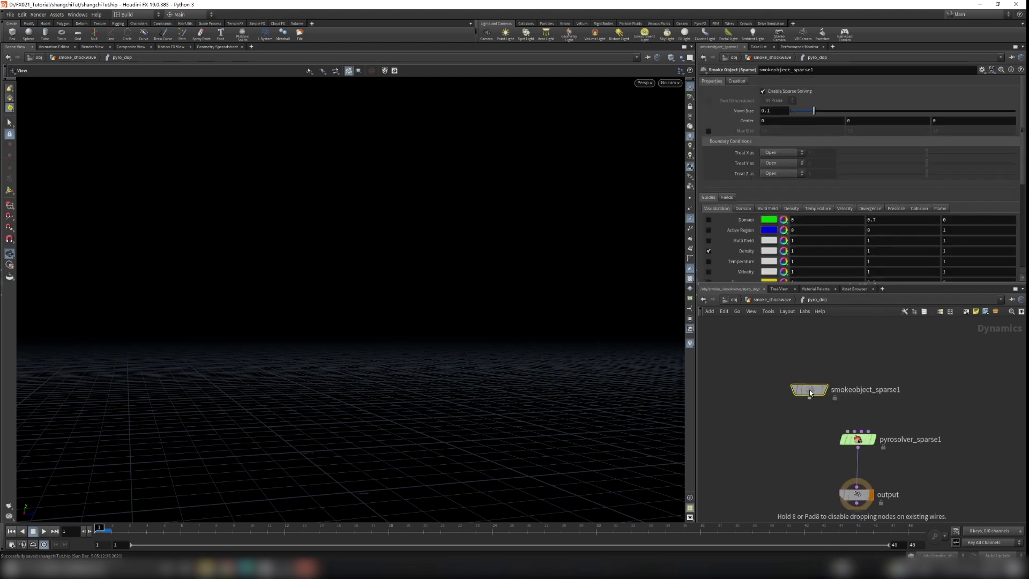
double_click(827, 381)
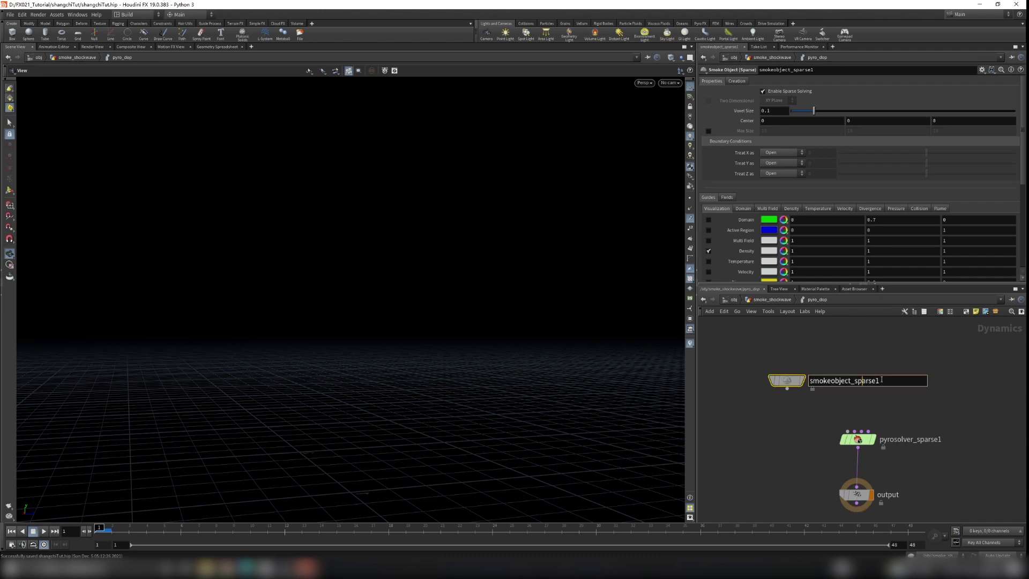
click(818, 404)
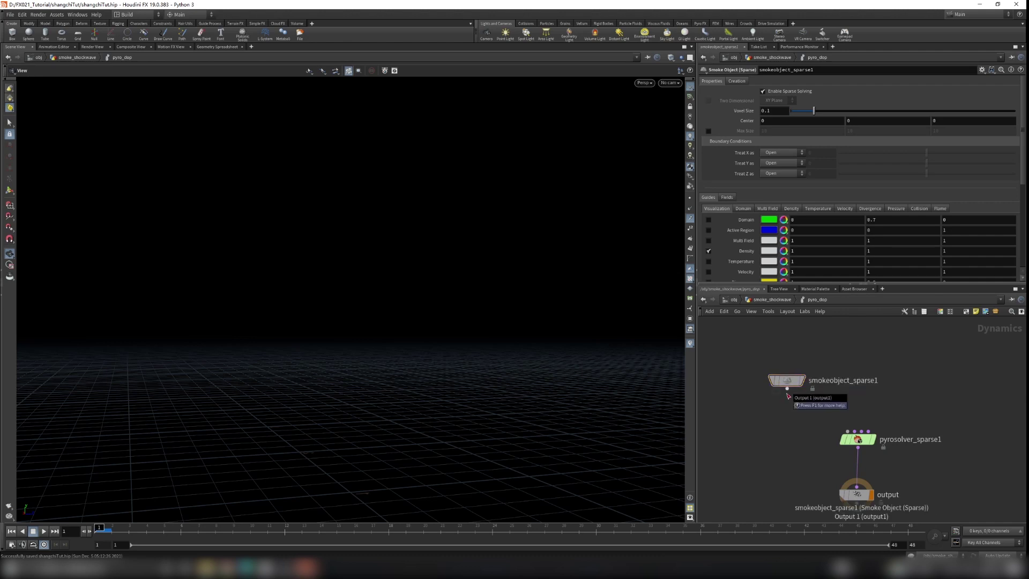
drag(788, 395, 847, 431)
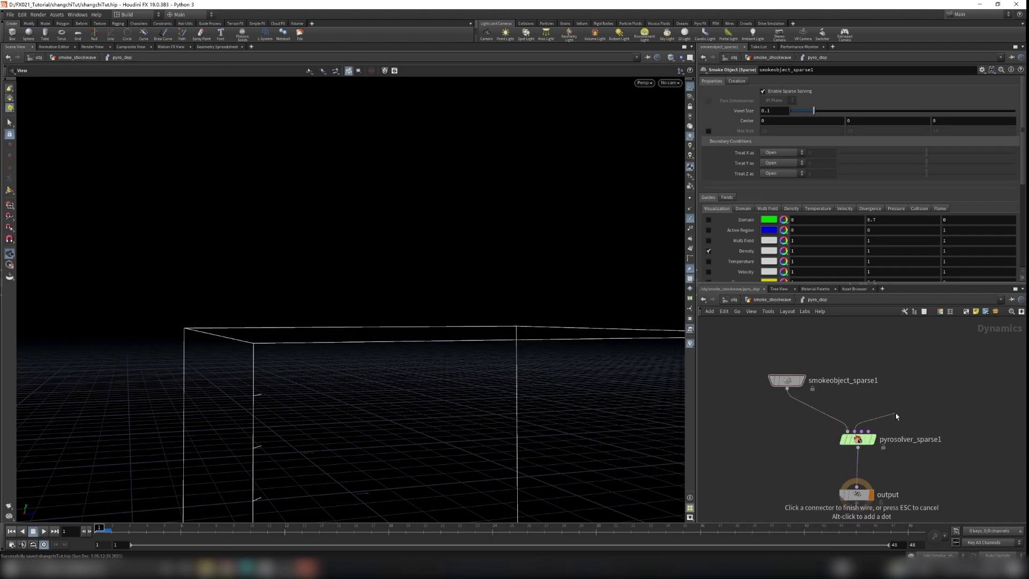
- Add a Volume Source node and connect it to the third input of the sparse Pyro Solver
key(Tab)
text(volu)
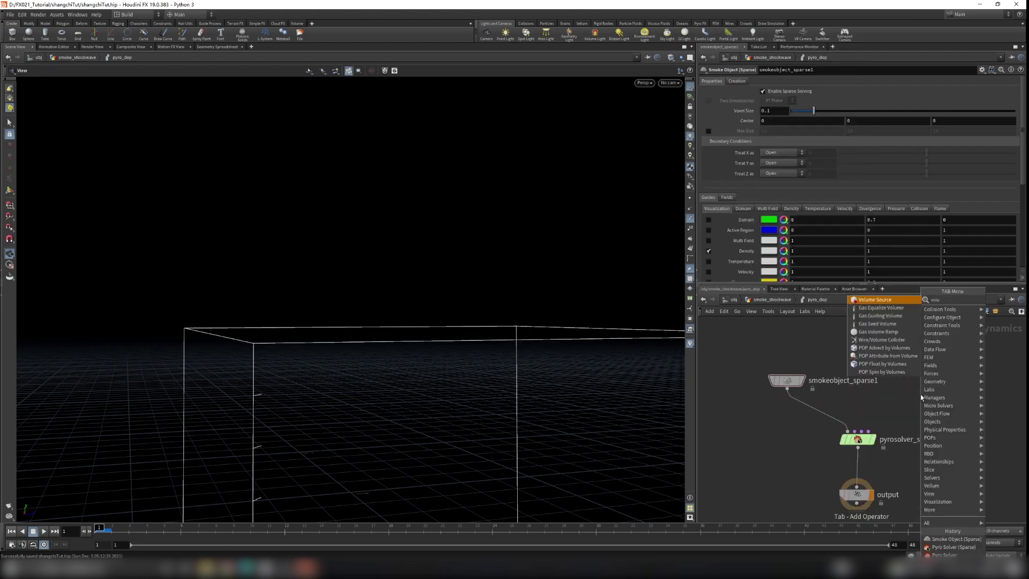
text(me)
key(Return)
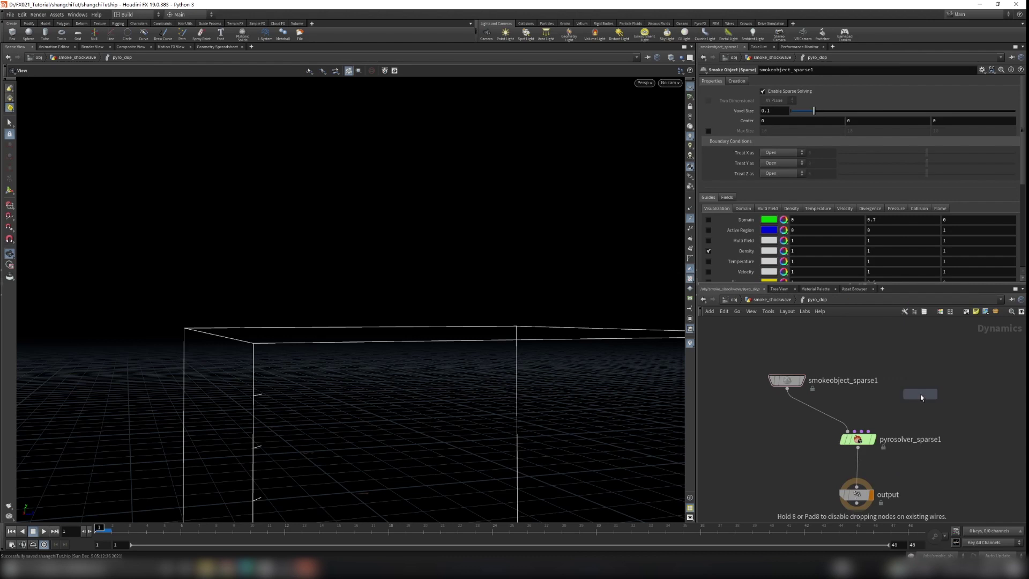
click(928, 378)
drag(927, 386, 861, 431)
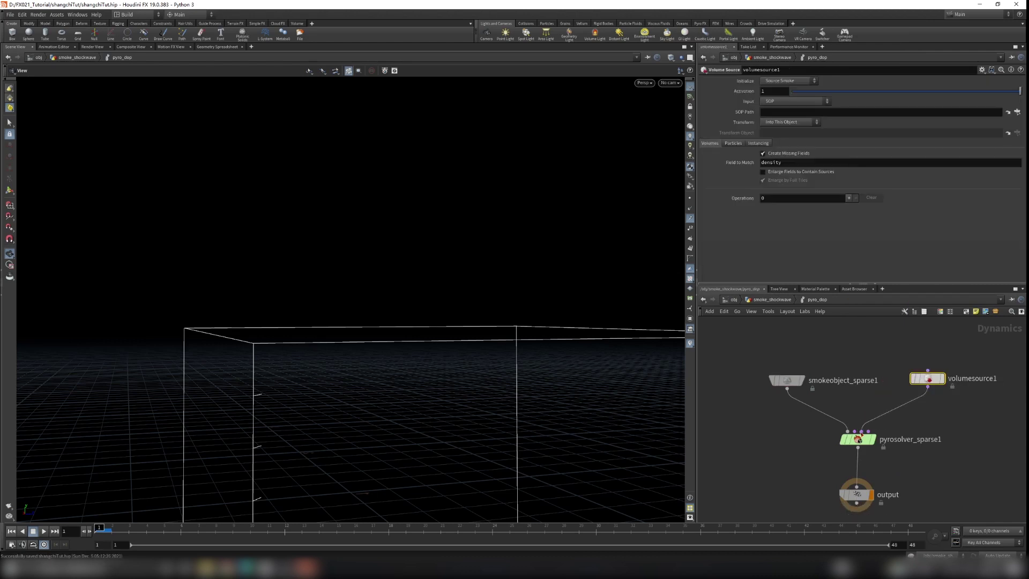
- Rearrange the sparse Pyro Solver and output nodes to leave more room between them
middle_drag(869, 516, 874, 432)
drag(841, 420, 840, 474)
middle_drag(860, 399, 860, 463)
click(845, 428)
drag(846, 427, 852, 435)
mouse_move(909, 458)
middle_down()
mouse_move(887, 399)
mouse_move(907, 447)
middle_up()
scroll(886, 400, down, 1)
scroll(886, 400, up, 1)
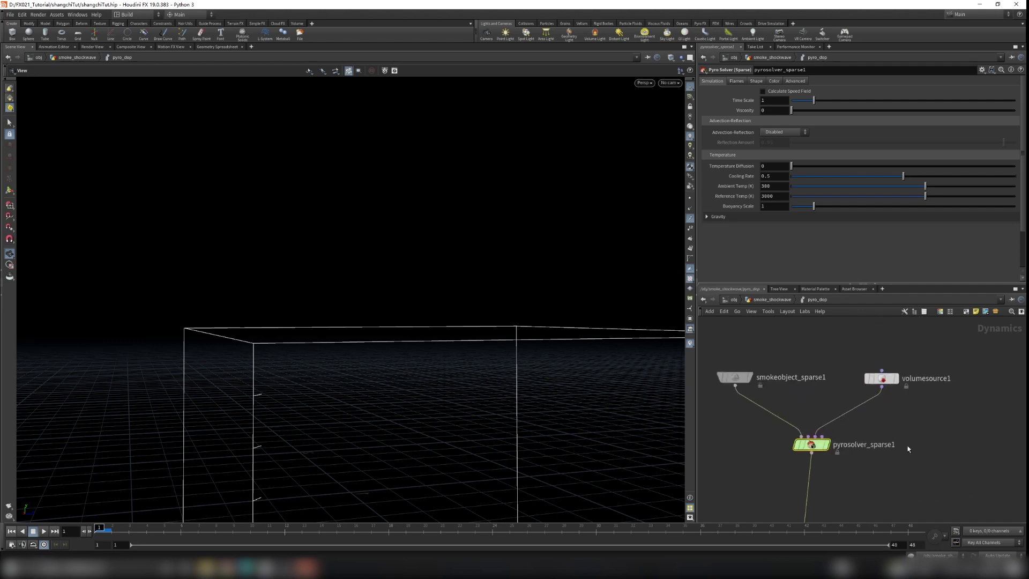
- Set the Volume Source's input to First Context Geometry
drag(944, 397, 845, 350)
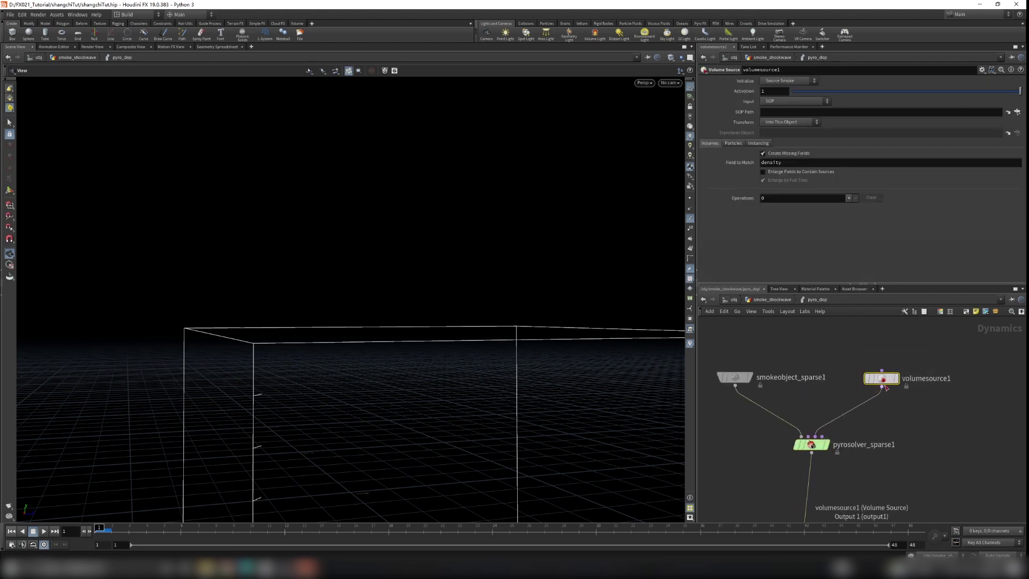
mouse_move(833, 333)
mouse_down()
mouse_move(937, 411)
mouse_move(839, 343)
mouse_up()
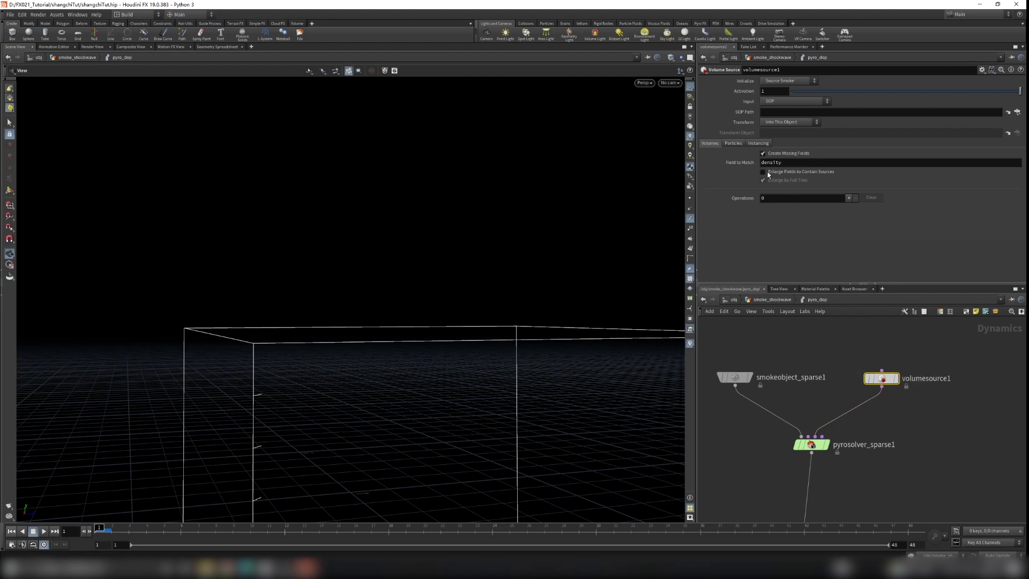
click(784, 101)
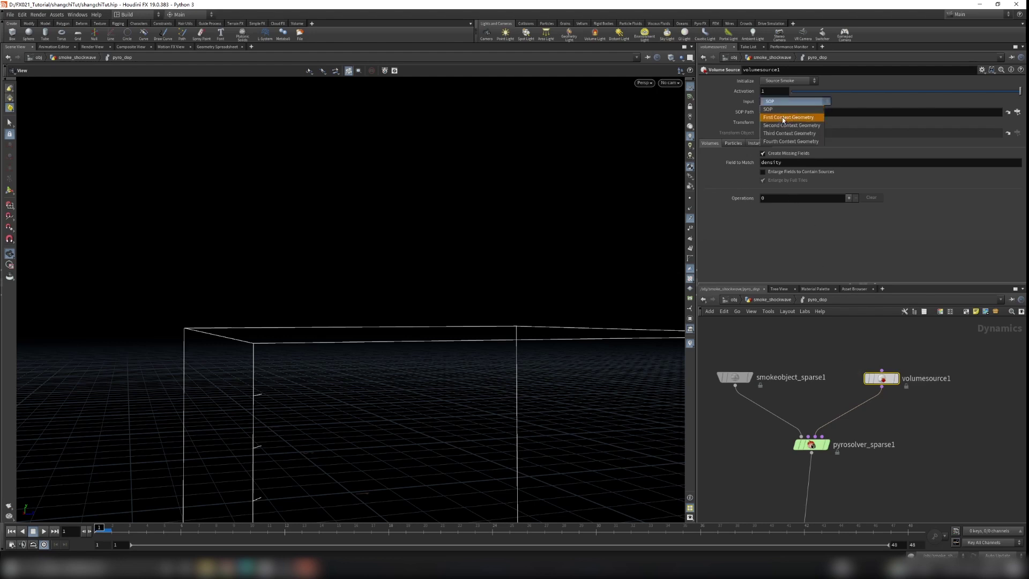
click(783, 117)
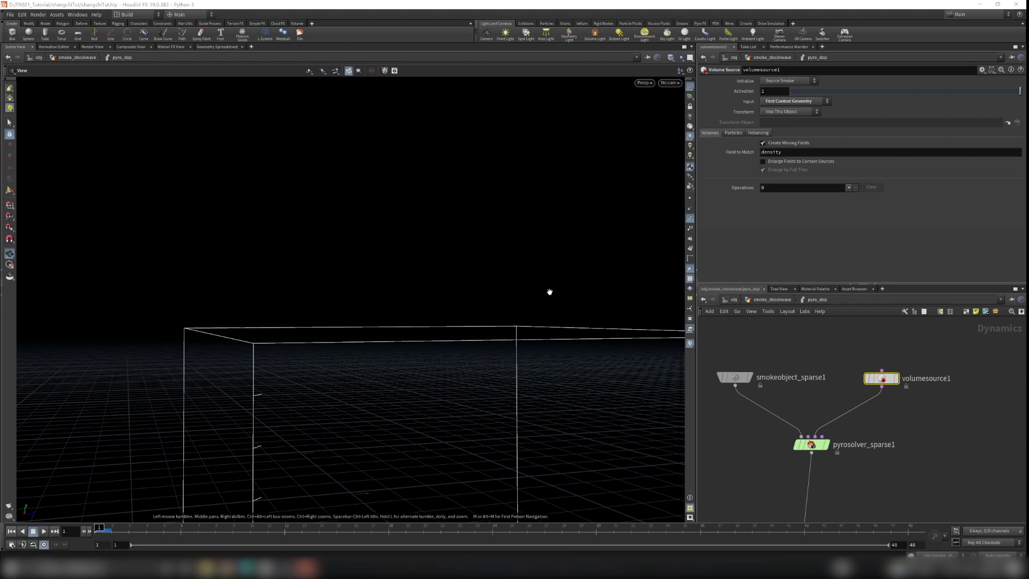
scroll(511, 297, down, 4)
middle_drag(510, 298, 459, 212)
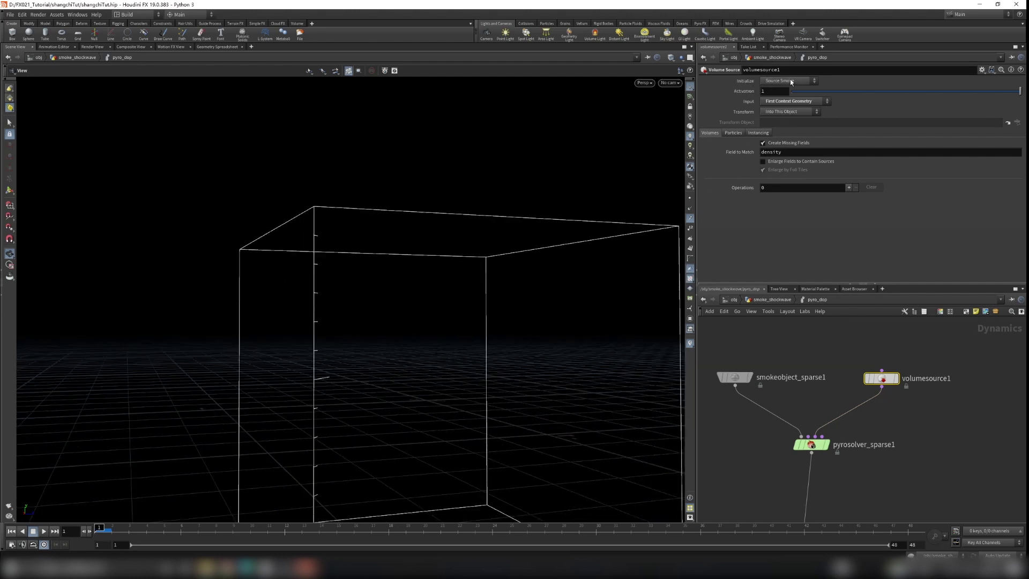
scroll(448, 317, down, 4)
middle_drag(448, 317, 459, 284)
scroll(459, 284, down, 1)
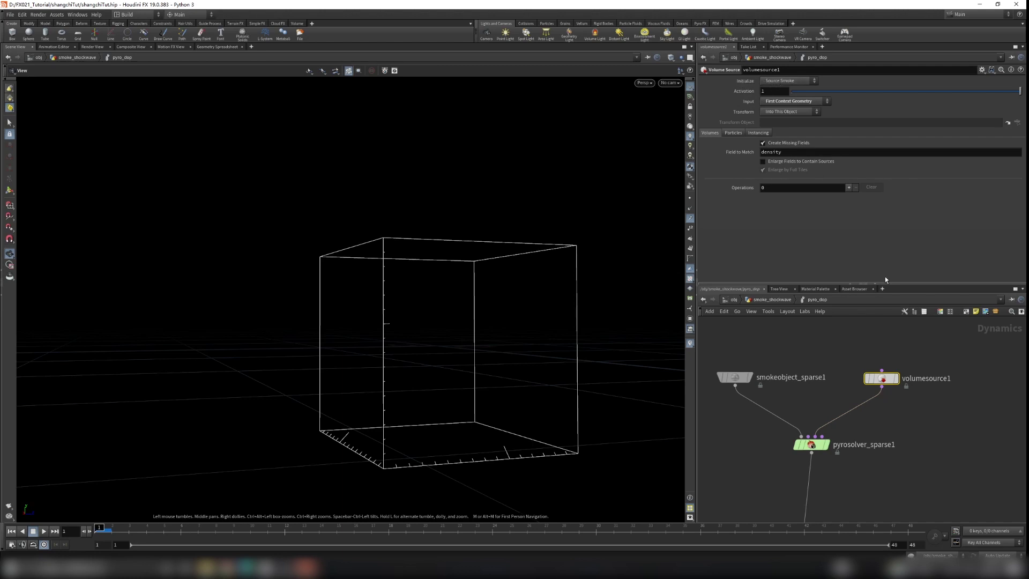
- Initialize the Volume Source with the Source Smoke preset and review its density, temperature and velocity operations
click(771, 84)
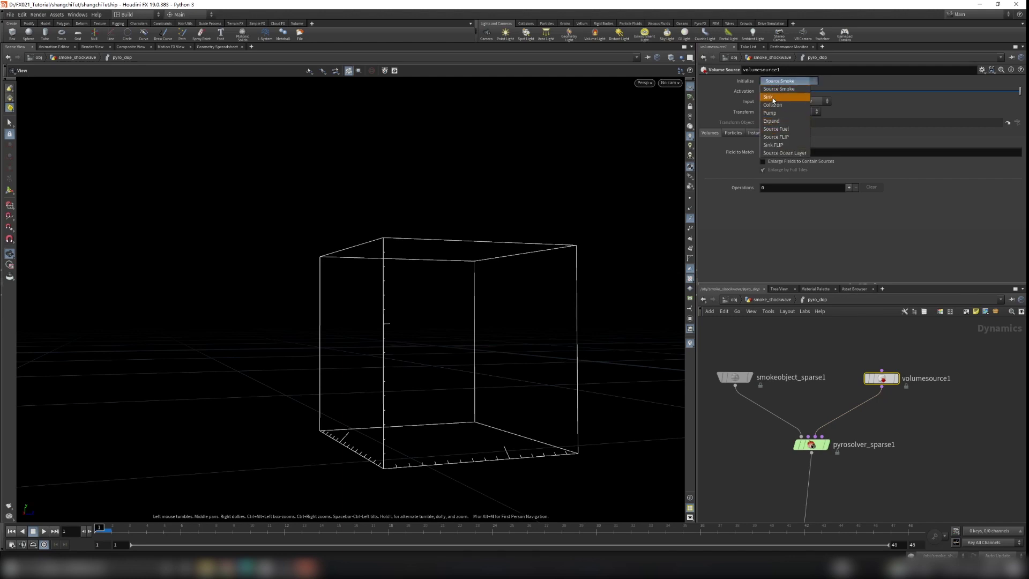
click(783, 97)
click(778, 83)
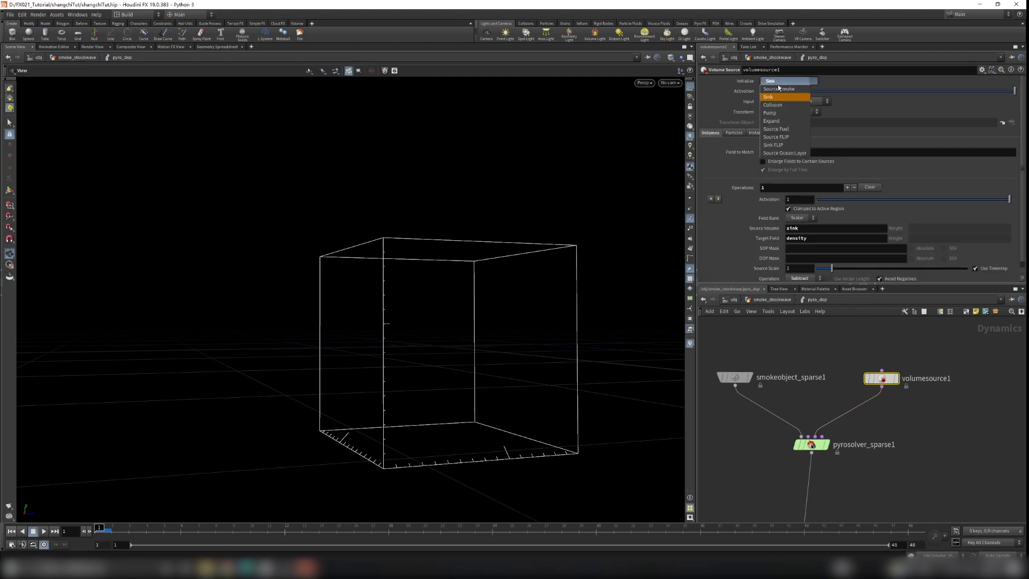
click(776, 90)
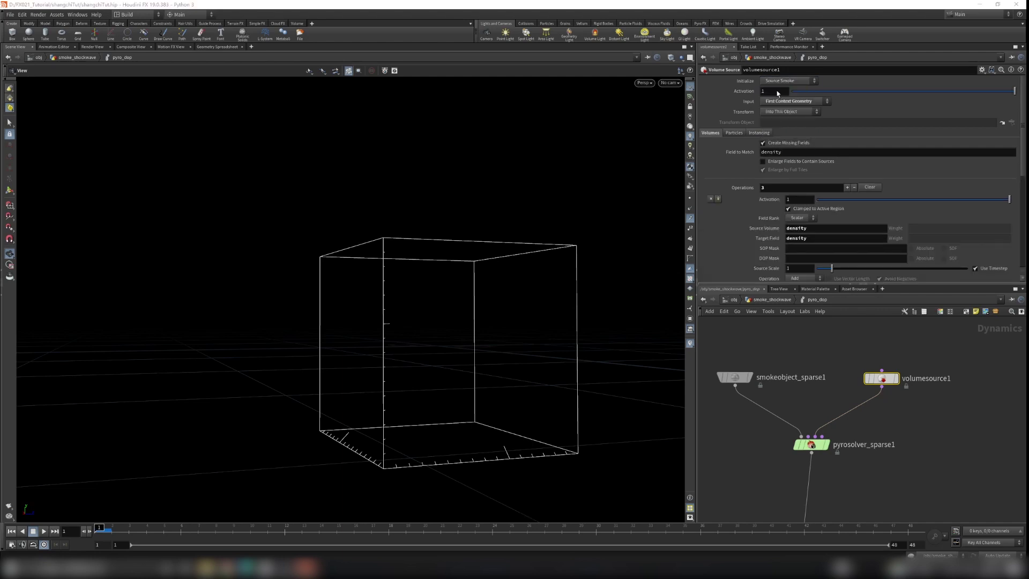
scroll(750, 237, down, 3)
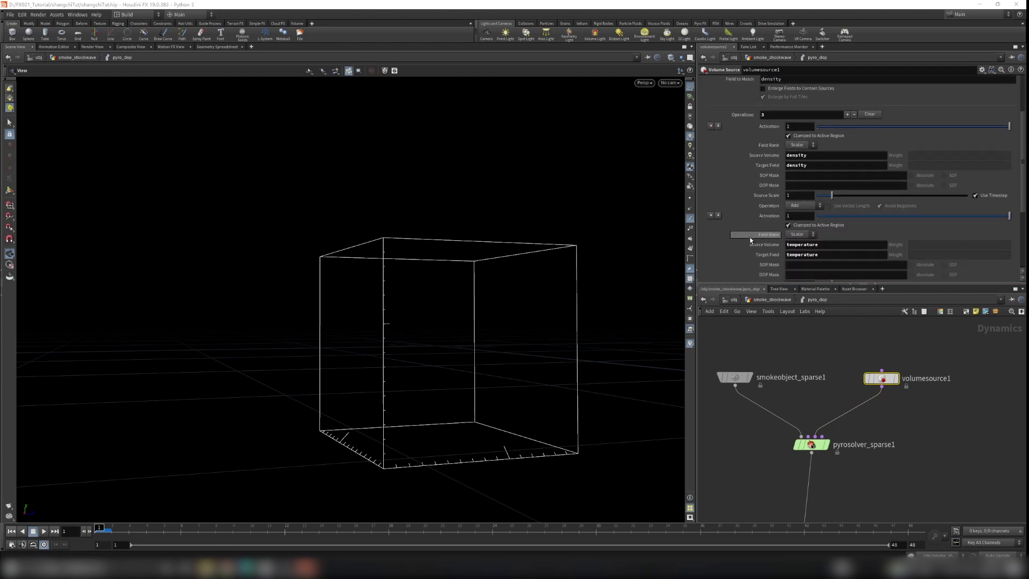
scroll(786, 246, down, 5)
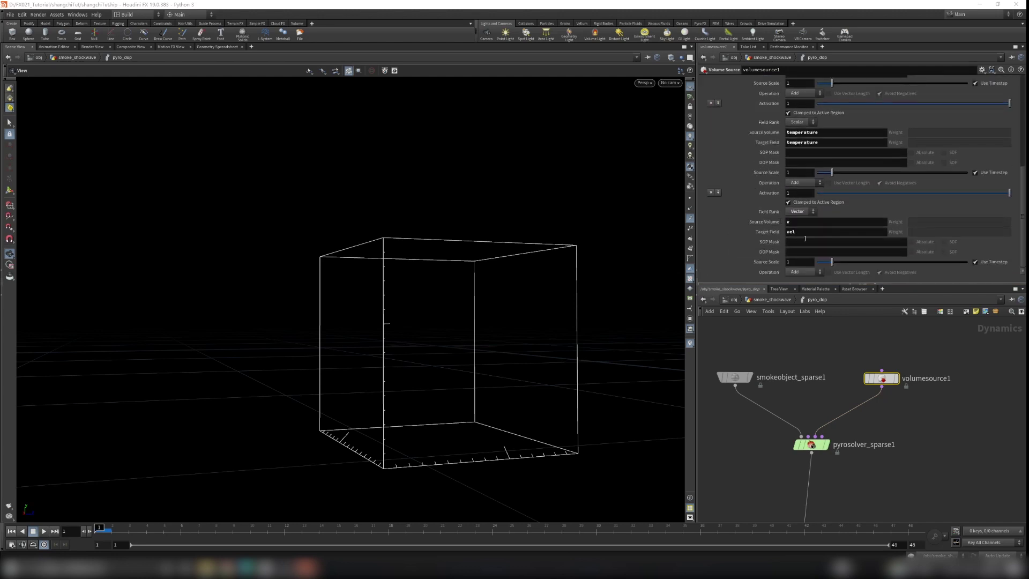
scroll(761, 238, up, 8)
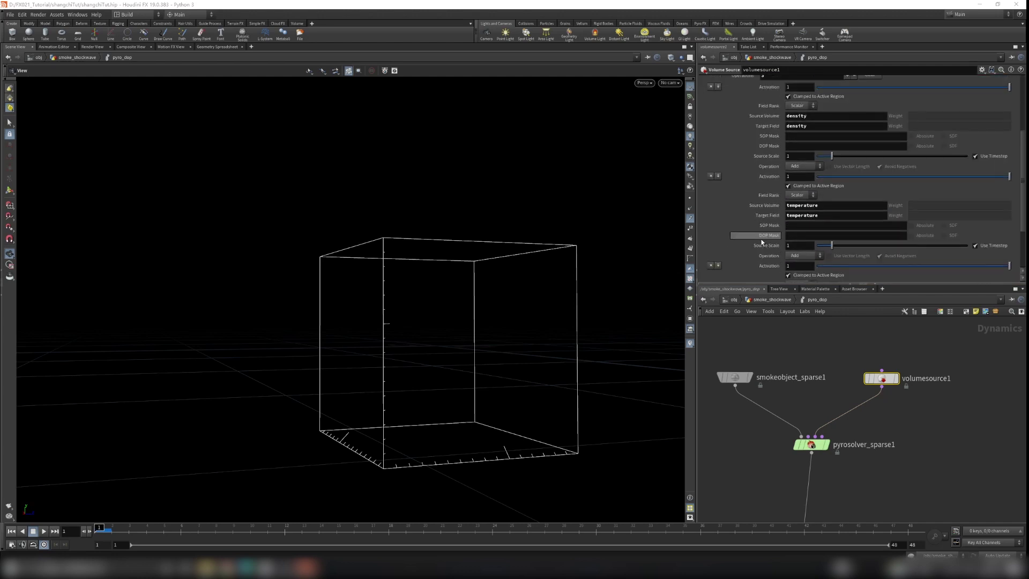
scroll(760, 227, up, 1)
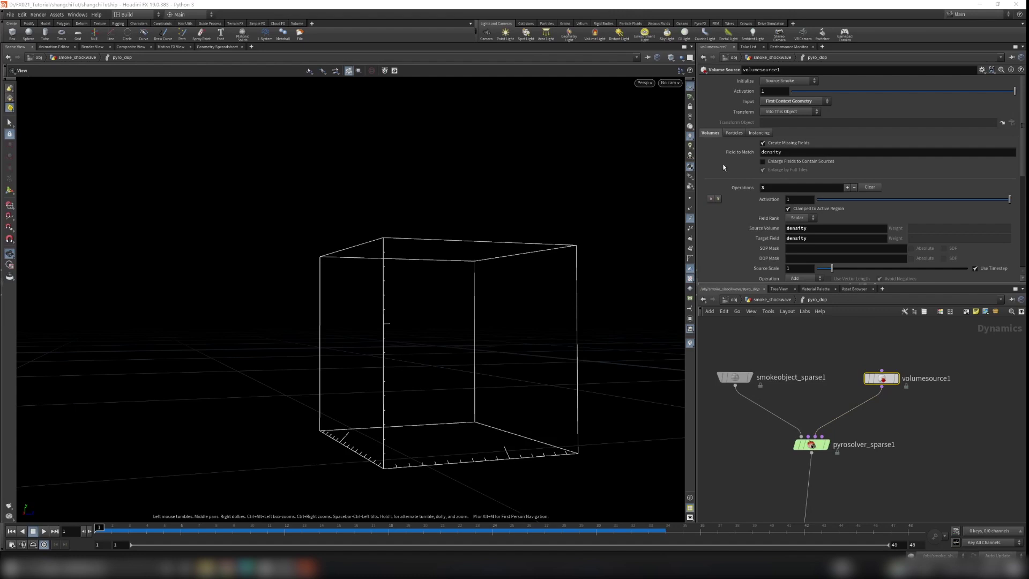
- Enable Enlarge Fields to Contain Sources on the Volume Source
click(763, 161)
drag(474, 236, 494, 275)
drag(362, 238, 359, 260)
drag(417, 185, 407, 276)
drag(557, 227, 445, 219)
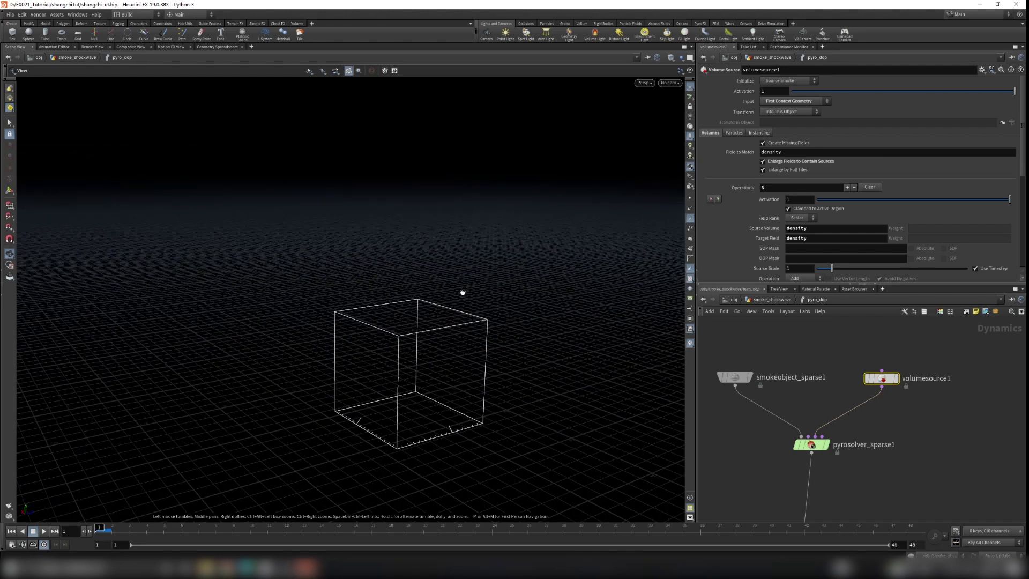
drag(413, 357, 394, 311)
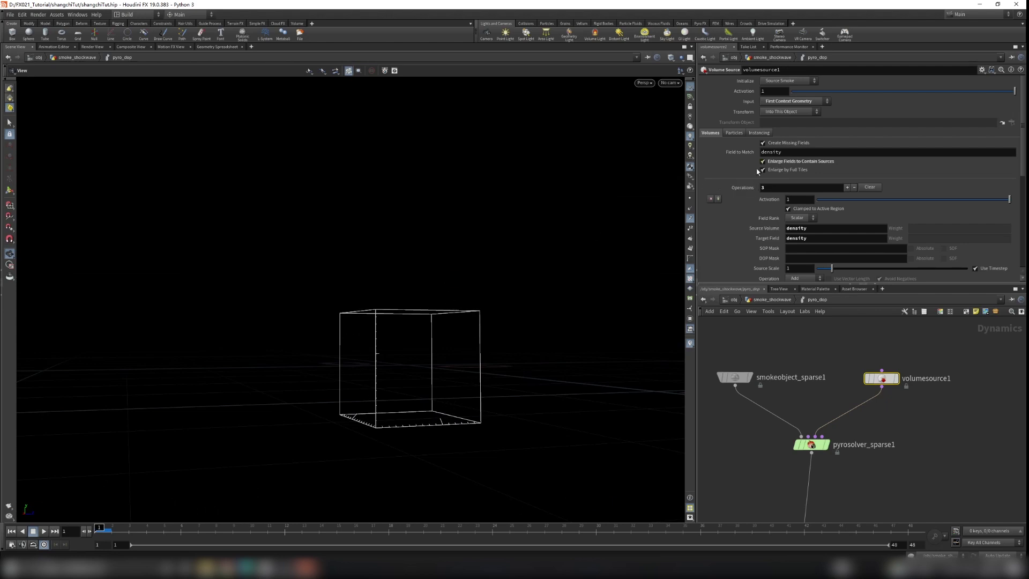
- Play the simulation from the first frame and examine the smoke's shape and the growing container bounds
click(45, 537)
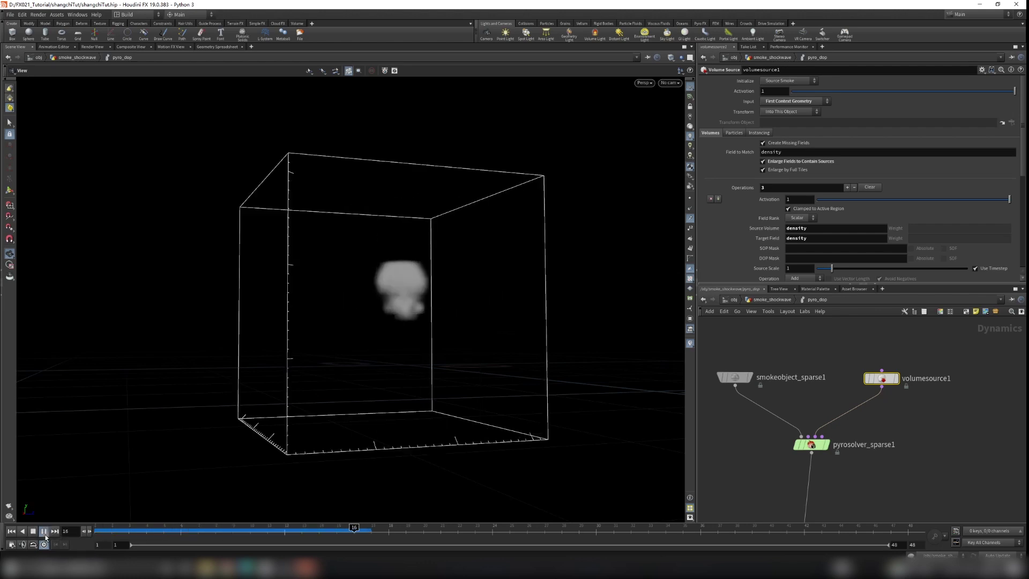
click(45, 535)
scroll(305, 310, down, 2)
middle_drag(370, 300, 368, 388)
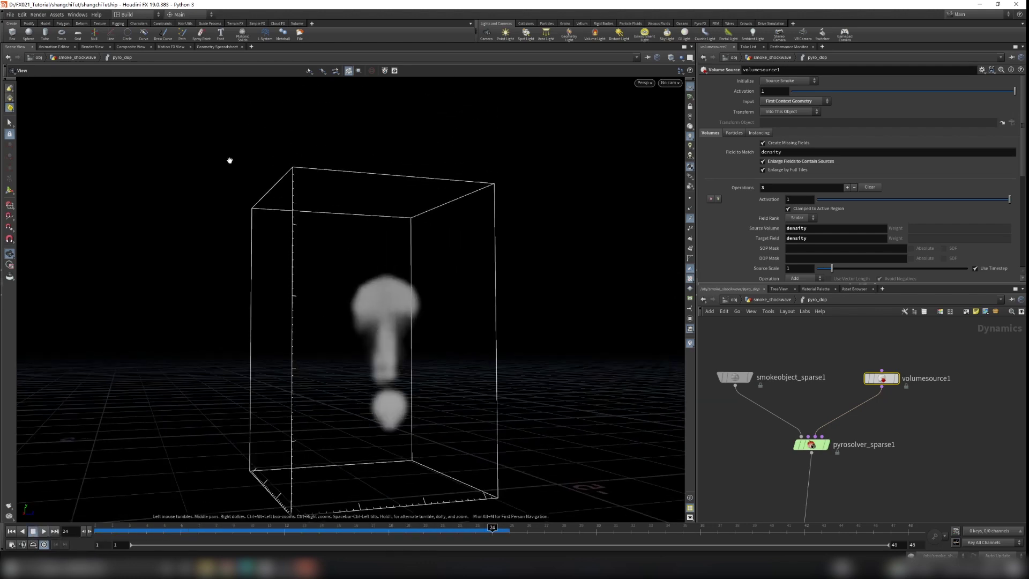
drag(519, 283, 284, 168)
drag(417, 298, 322, 365)
click(10, 532)
middle_drag(759, 344, 823, 392)
click(352, 528)
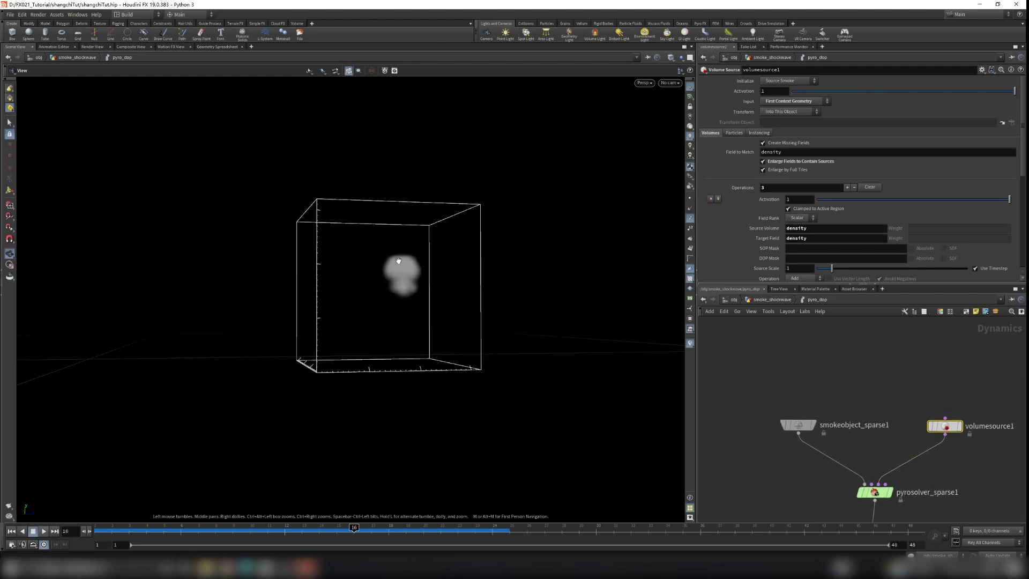
scroll(408, 269, up, 5)
scroll(375, 306, down, 5)
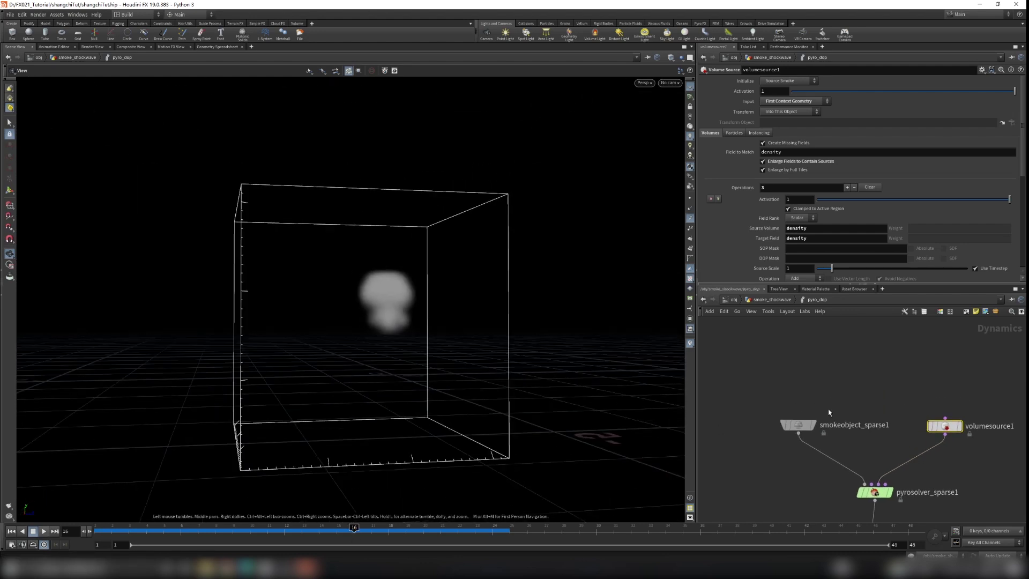
- Set the sparse Smoke Object's voxel size to 0.01
click(798, 424)
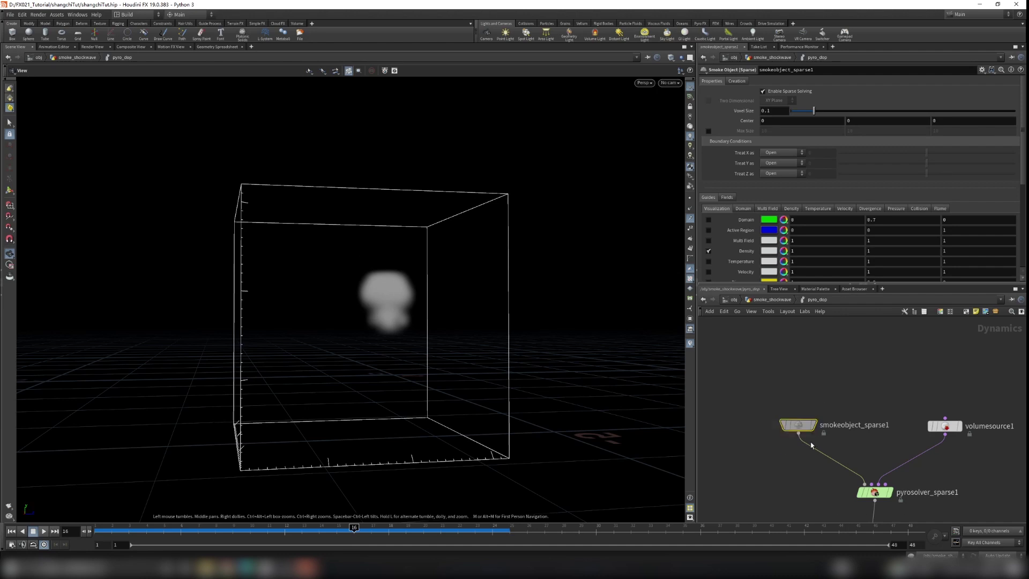
double_click(767, 114)
text(01)
key(Return)
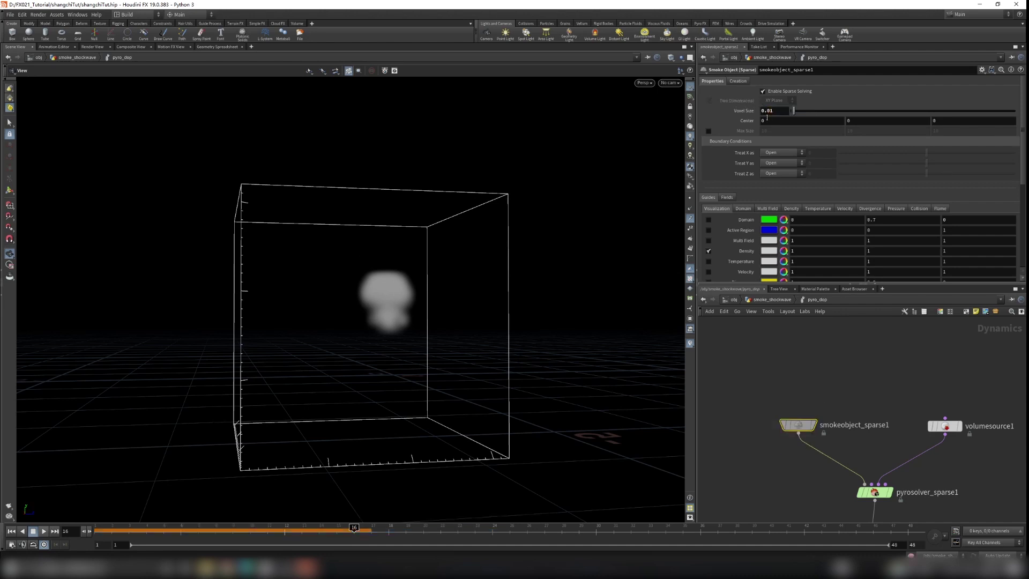
- Replay the simulation from the start and examine the smoke detail at the finer voxel size
click(11, 530)
click(44, 531)
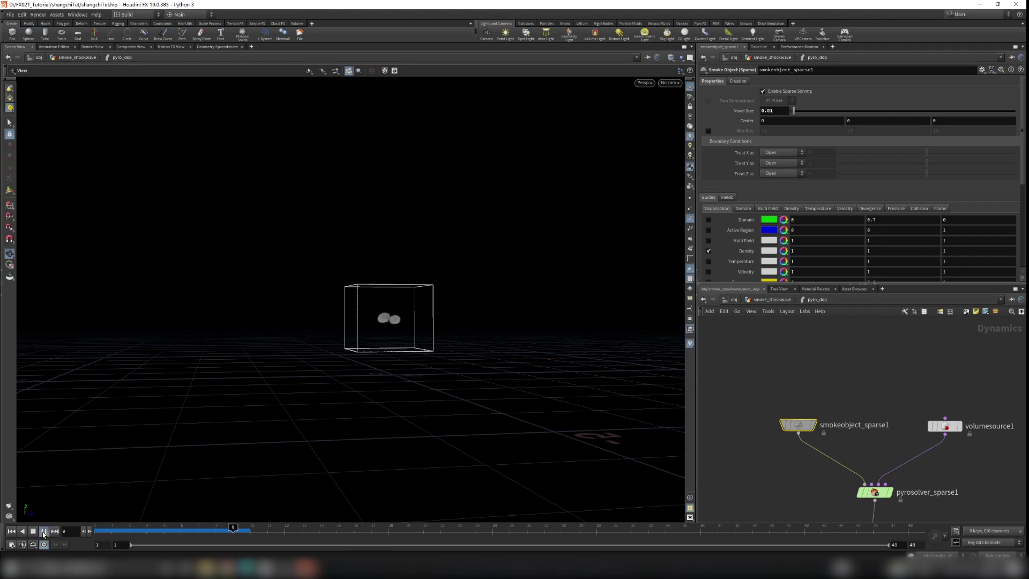
scroll(399, 307, up, 4)
scroll(400, 306, up, 5)
drag(402, 310, 369, 330)
right_drag(369, 330, 221, 367)
drag(220, 367, 384, 313)
mouse_move(383, 313)
right_down()
mouse_move(376, 285)
mouse_move(379, 321)
right_up()
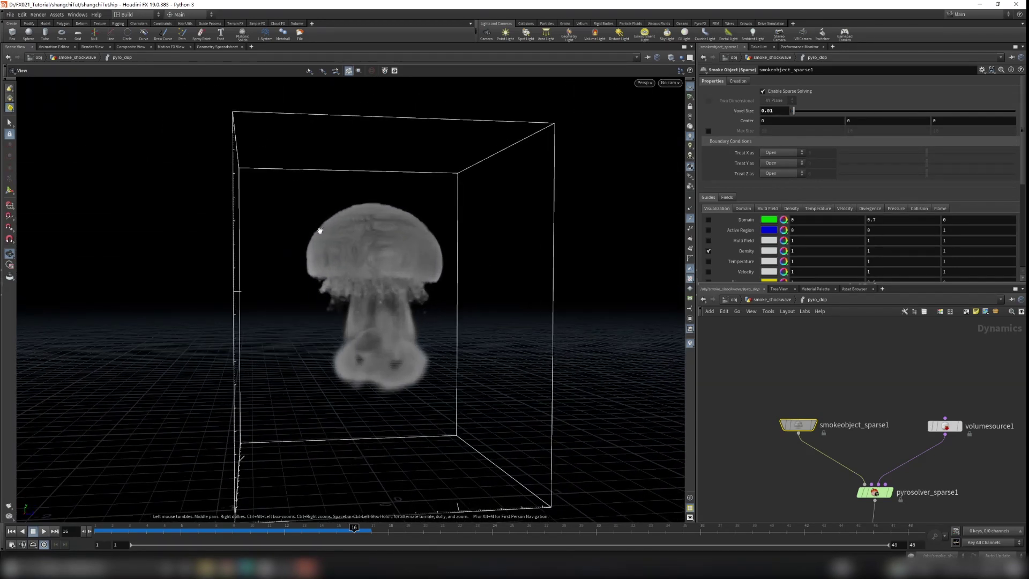
drag(297, 261, 568, 341)
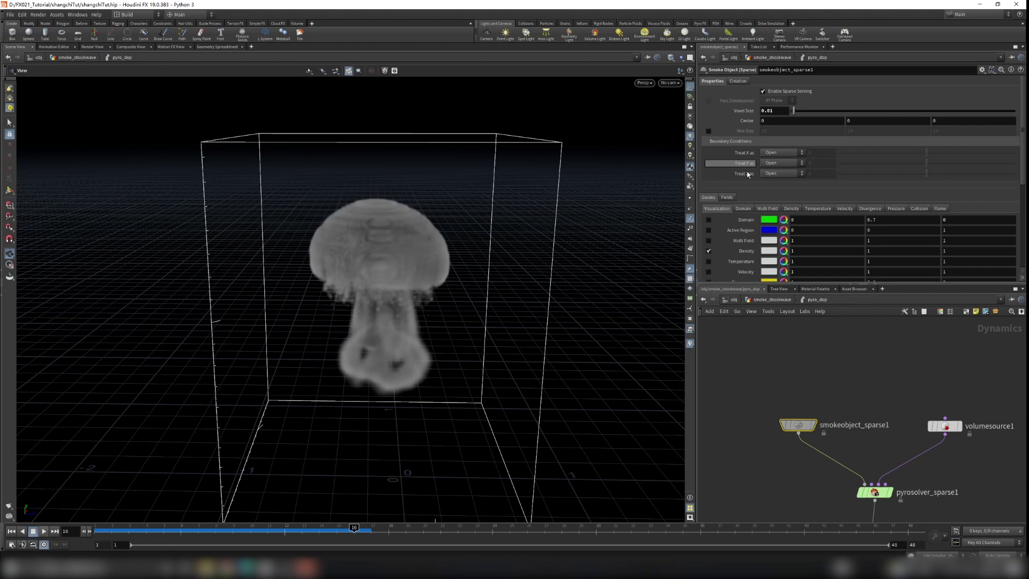
- Set the sparse Pyro Solver's Reference Temp to 400
scroll(750, 214, down, 2)
middle_drag(864, 402, 827, 319)
click(838, 409)
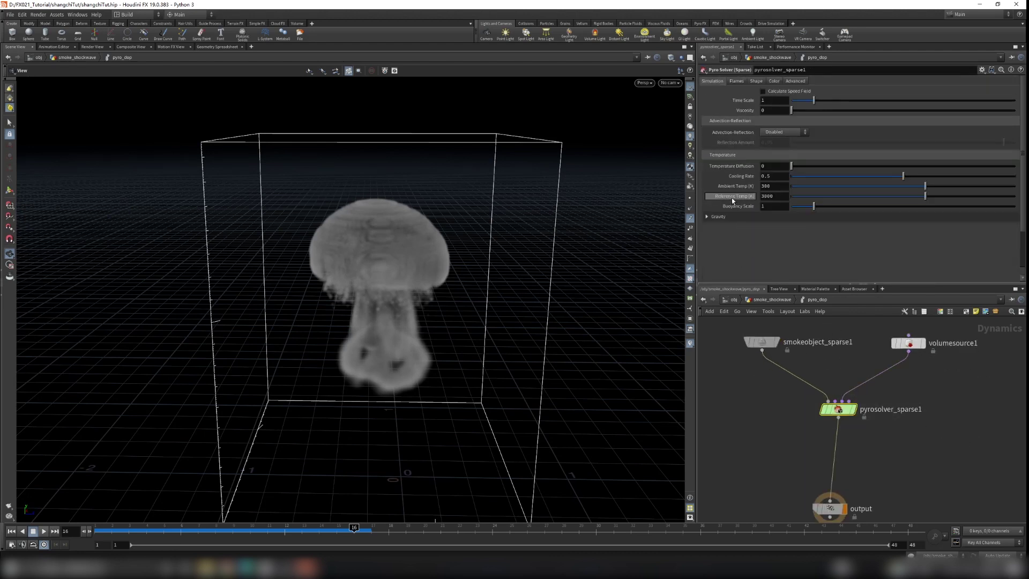
mouse_move(731, 198)
alt+drag(391, 246, 413, 268)
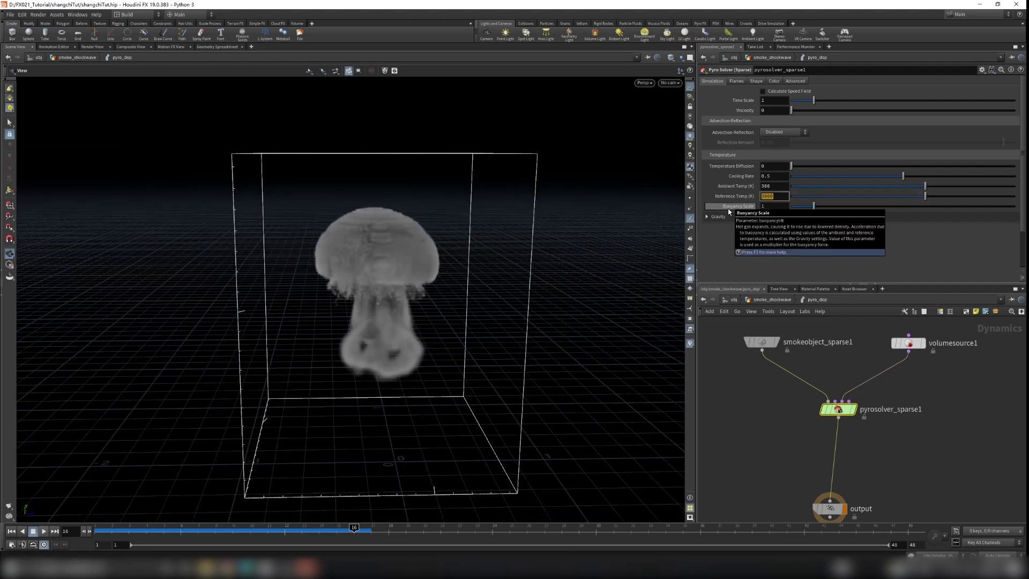
key(Return)
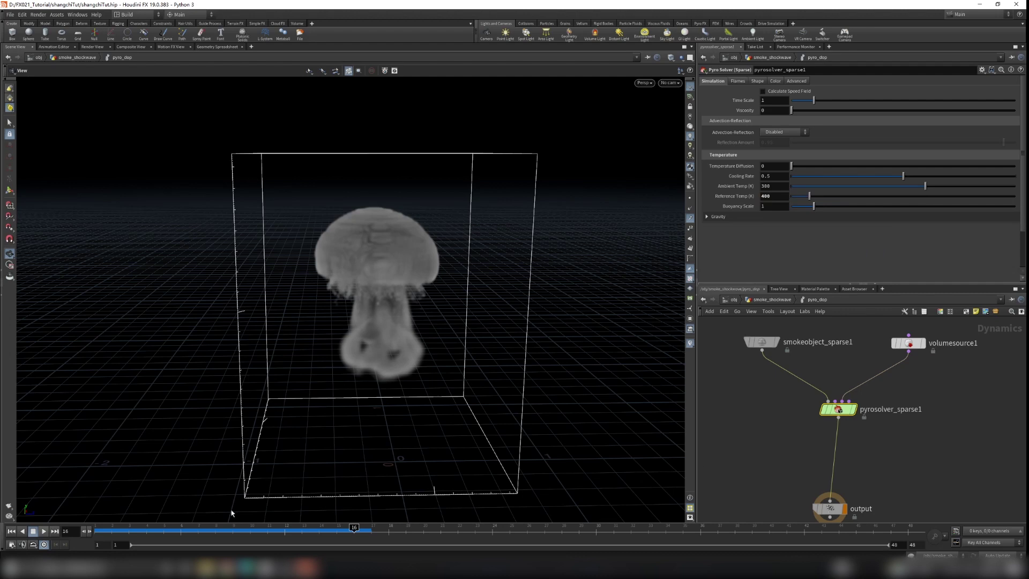
- Replay the simulation from the start and check how the smoke moves with the new reference temperature
click(11, 533)
click(43, 533)
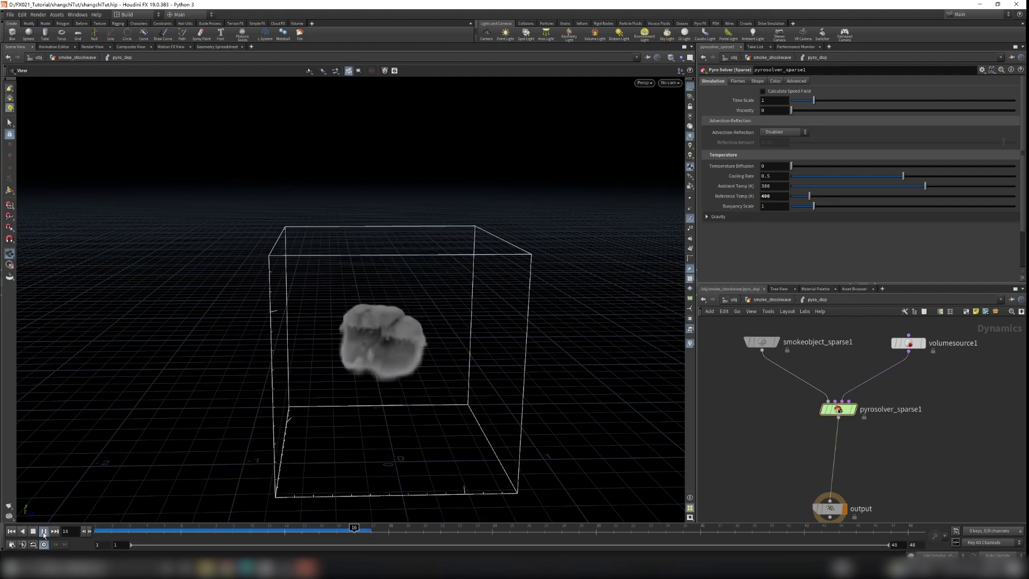
click(44, 533)
drag(377, 371, 275, 401)
drag(461, 362, 342, 338)
scroll(471, 349, up, 3)
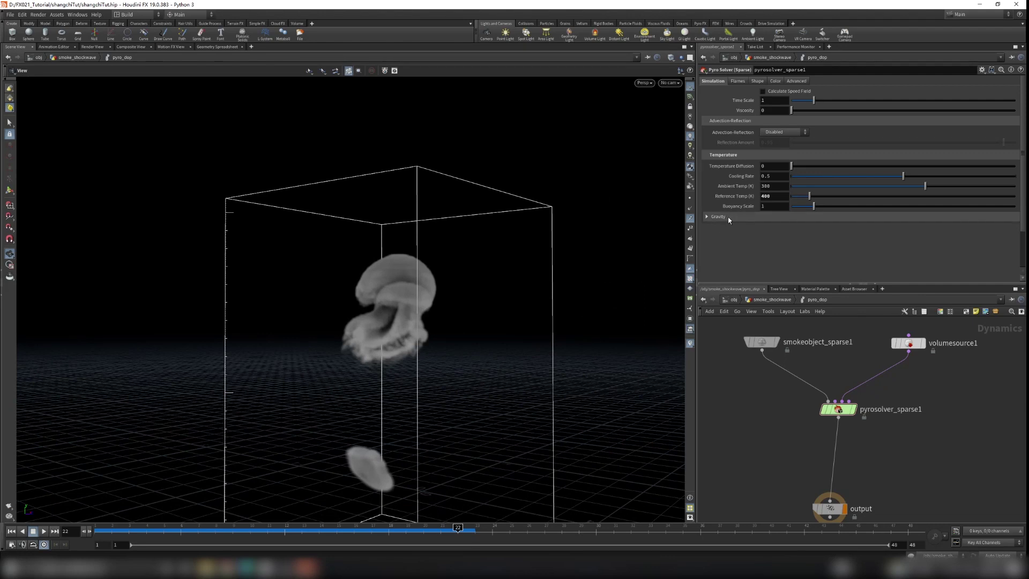
- Try a Buoyancy Scale of -1 on the sparse Pyro Solver and replay the simulation
click(771, 205)
text(-1)
key(Return)
drag(425, 349, 471, 343)
click(10, 530)
click(43, 532)
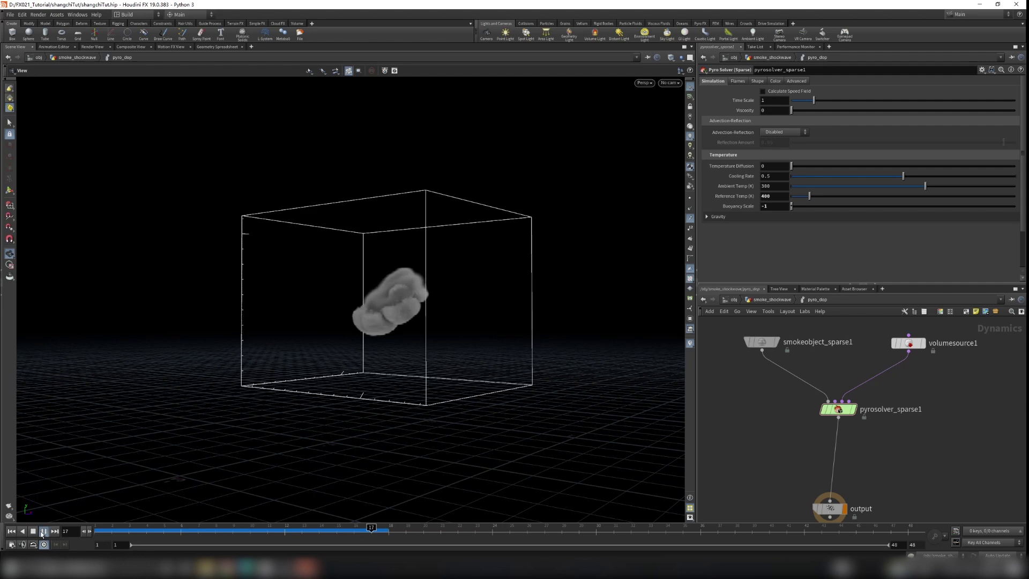
click(42, 533)
drag(142, 478, 538, 368)
- Set the sparse Pyro Solver's Buoyancy Scale to 0
drag(772, 209, 729, 219)
text(0)
scroll(440, 340, down, 3)
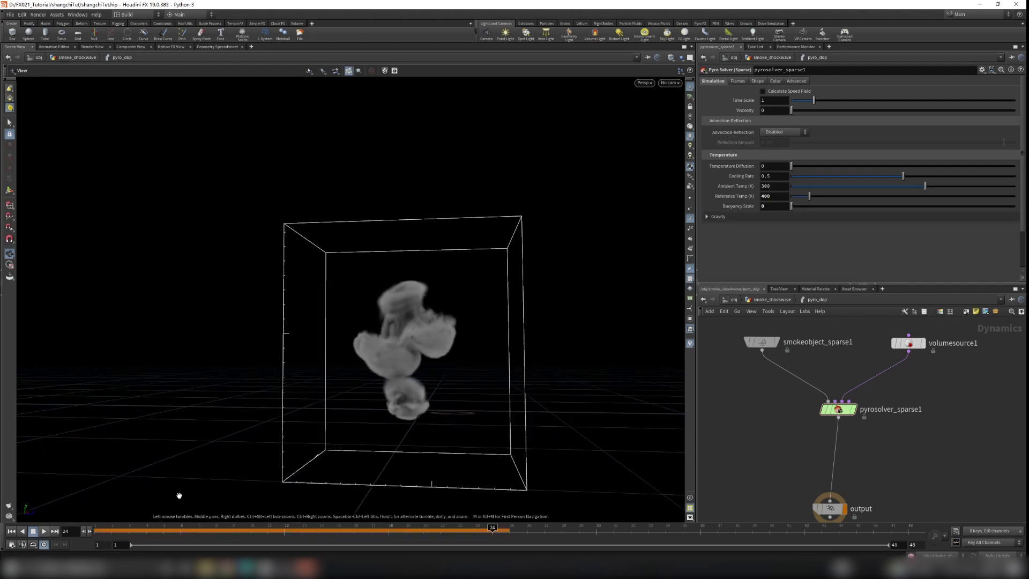
- Replay the simulation twice and examine how the smoke spreads without buoyancy
click(11, 531)
click(44, 531)
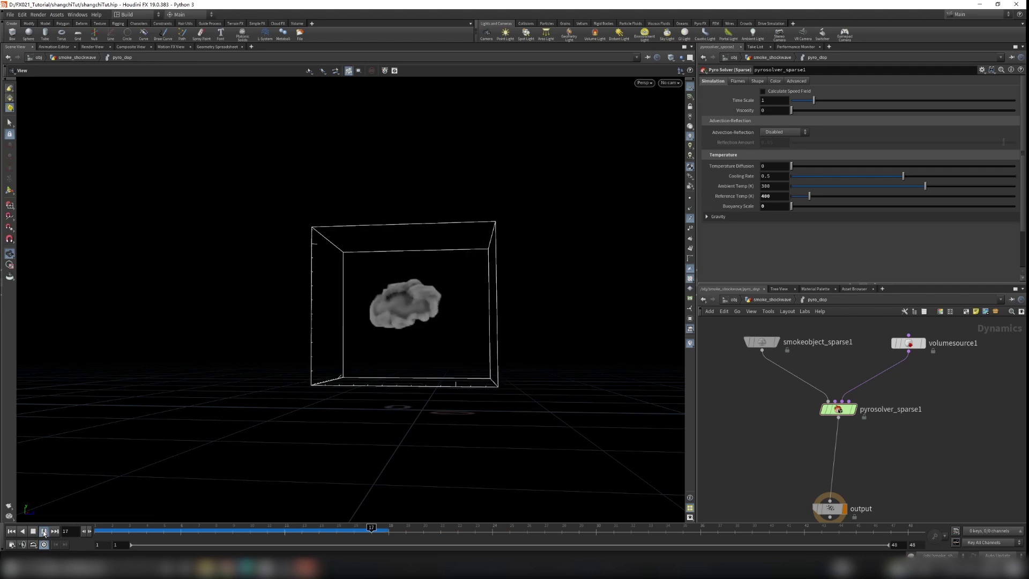
click(44, 531)
drag(360, 359, 400, 174)
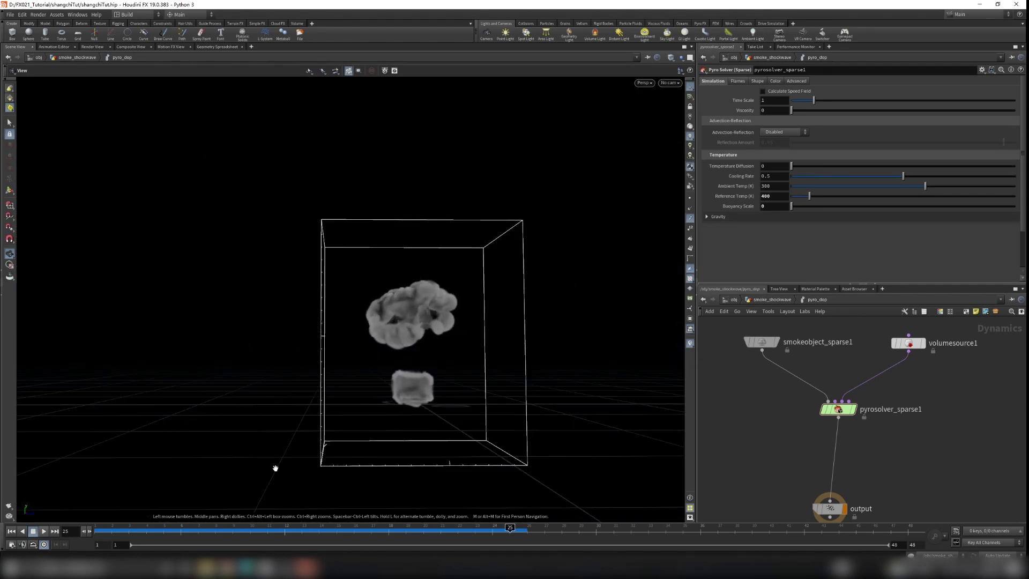
click(11, 531)
click(44, 531)
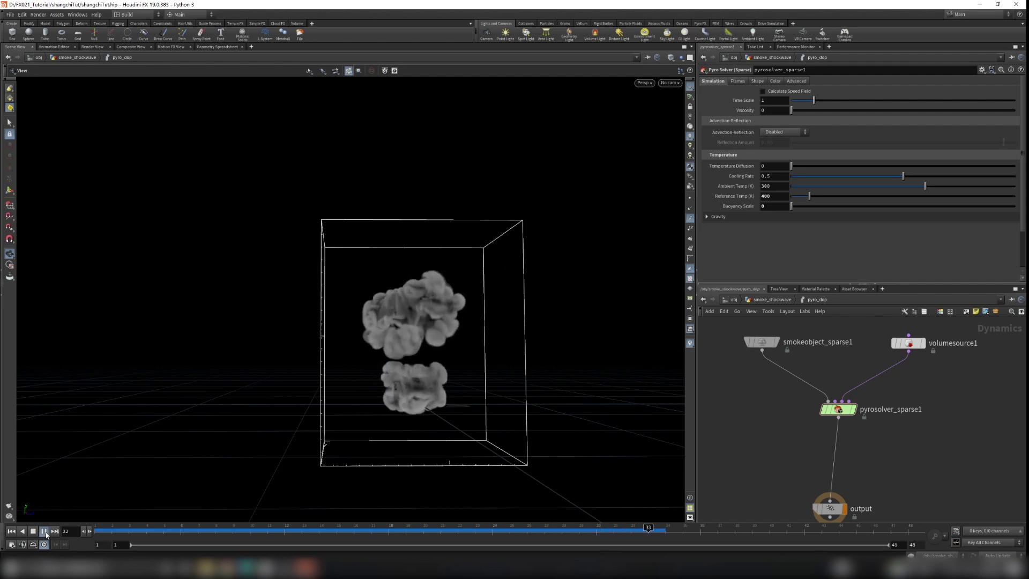
click(46, 534)
mouse_move(450, 363)
mouse_down()
mouse_move(606, 381)
mouse_move(452, 377)
mouse_up()
right_drag(450, 370, 756, 458)
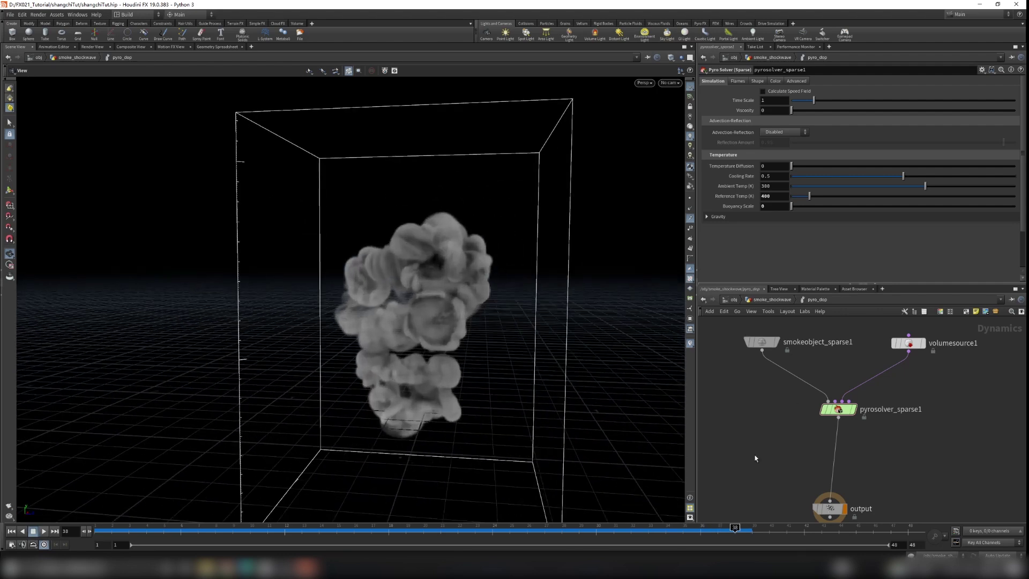
- Set the Source Scale of the Volume Source's temperature operation to 0.15
scroll(756, 458, down, 2)
scroll(857, 424, up, 3)
click(845, 420)
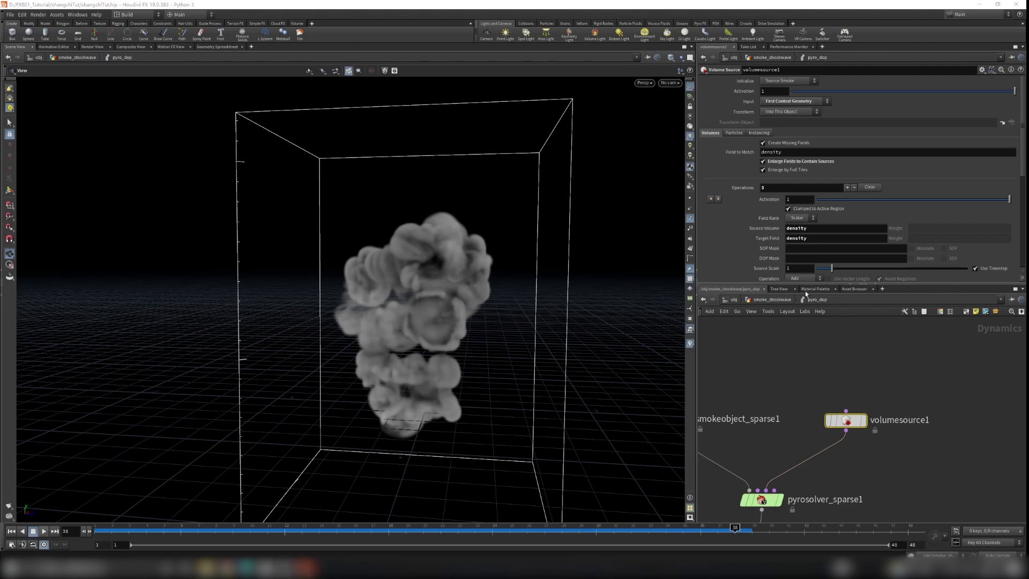
scroll(779, 223, down, 5)
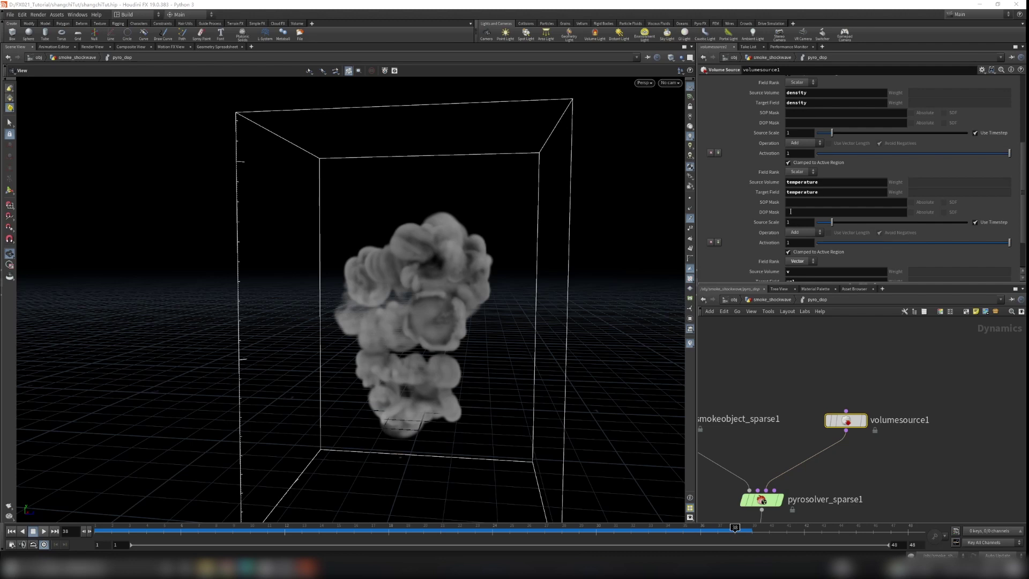
click(795, 223)
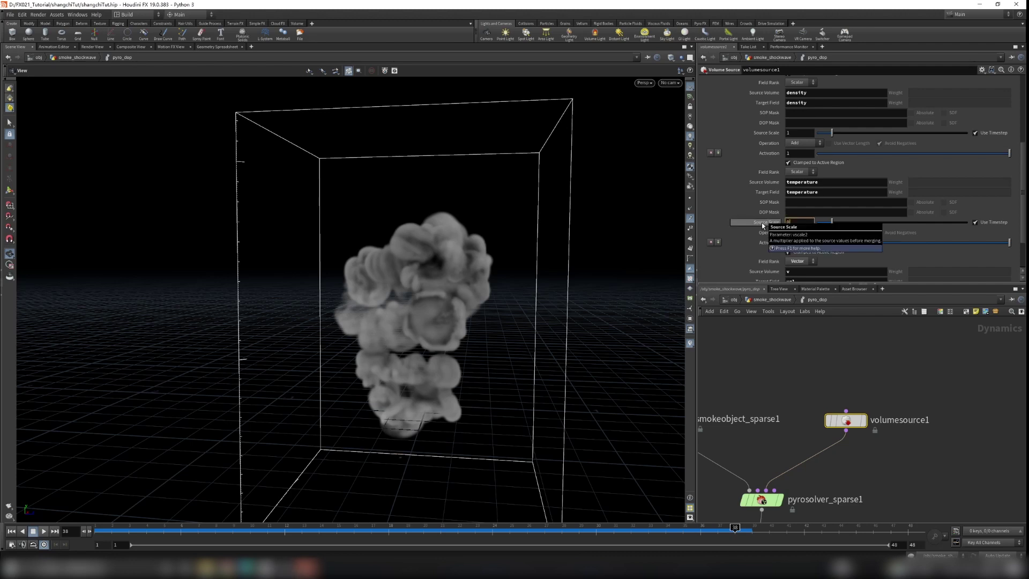
key(Return)
- Set the Source Scale of the Volume Source's velocity operation to 4 and replay the simulation to check the smoke
scroll(749, 244, down, 3)
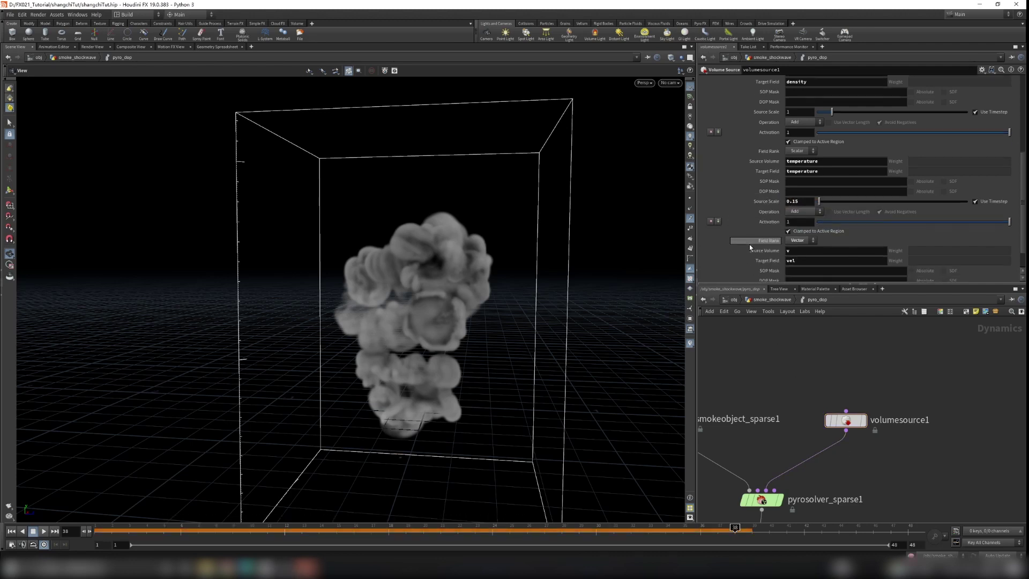
click(797, 262)
text(4)
key(Return)
click(11, 530)
click(44, 531)
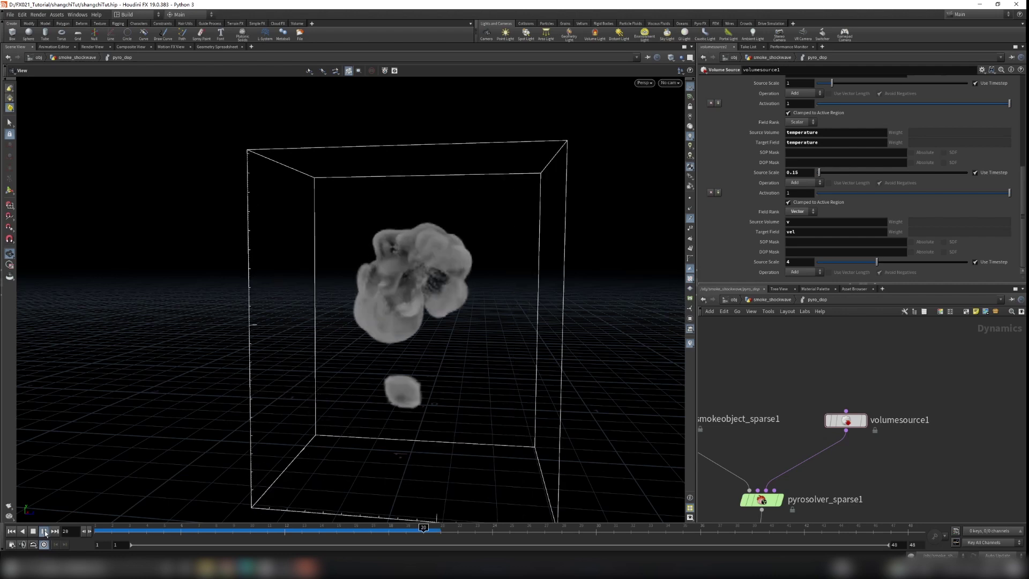
click(45, 532)
drag(340, 333, 589, 330)
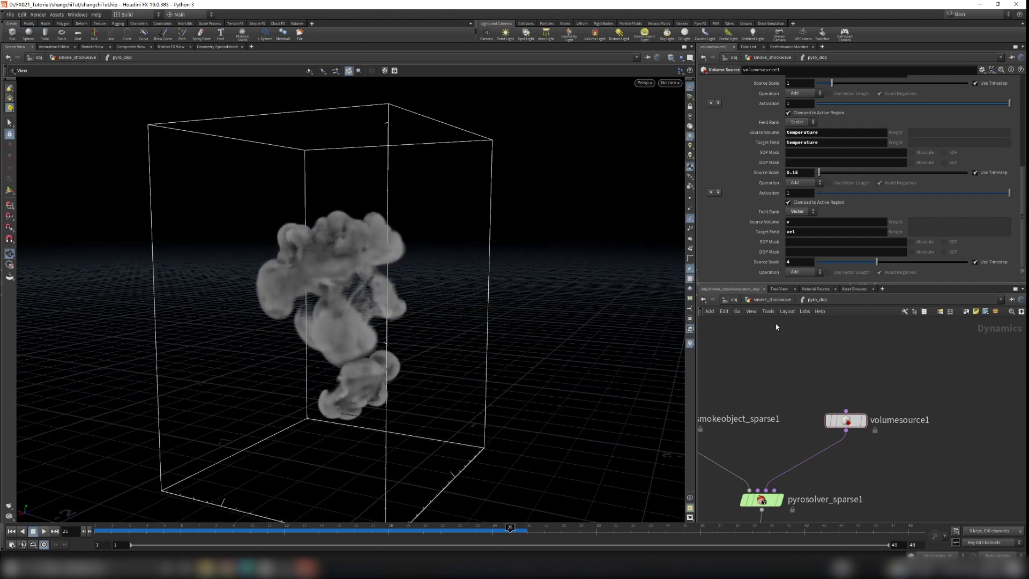
- Enable Turbulence on the sparse Pyro Solver's shape settings and set its Dissipation to 0.312
middle_drag(833, 348, 878, 300)
click(806, 450)
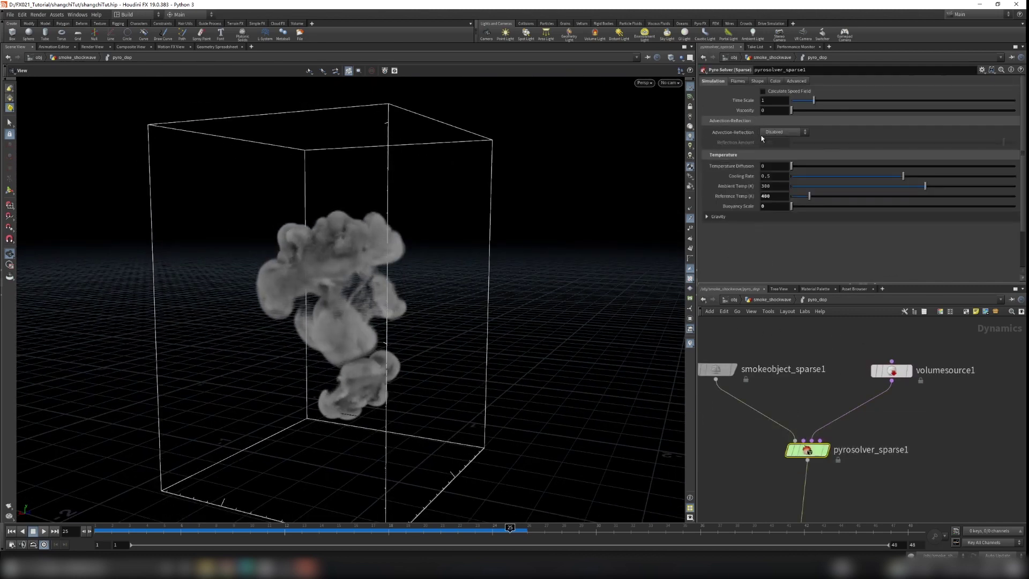
click(756, 81)
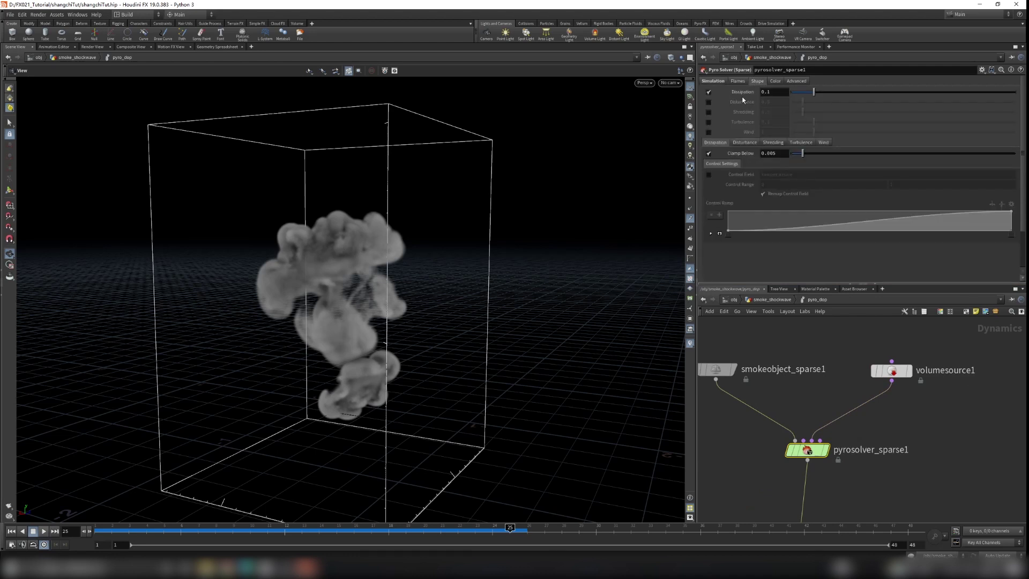
click(709, 122)
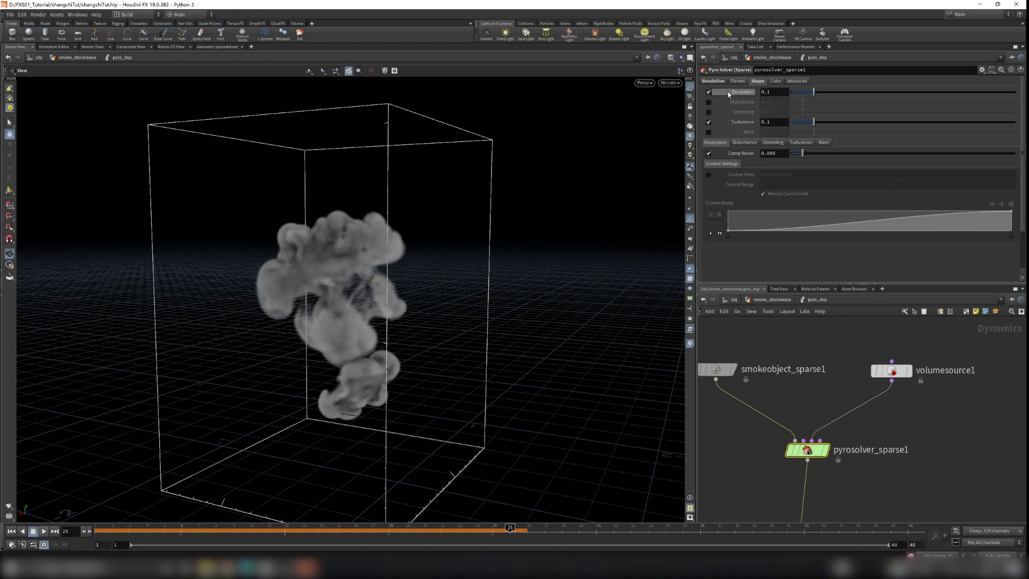
click(860, 92)
- Replay the simulation from the first frame and examine how the smoke dissipates, then rewind it
click(16, 532)
click(44, 531)
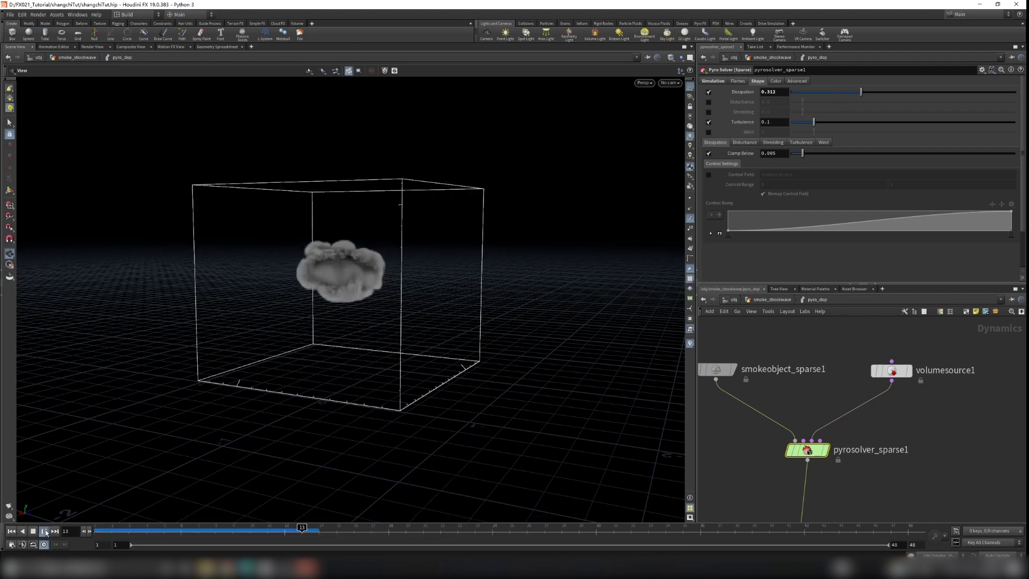
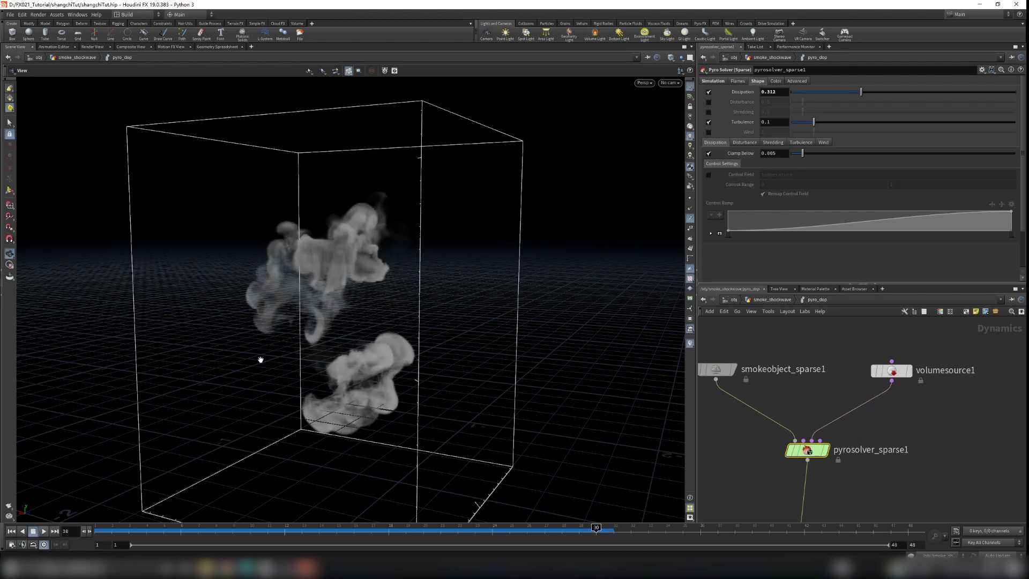
scroll(314, 362, down, 1)
mouse_move(314, 362)
mouse_down()
mouse_move(420, 344)
mouse_move(303, 372)
mouse_up()
scroll(736, 359, down, 2)
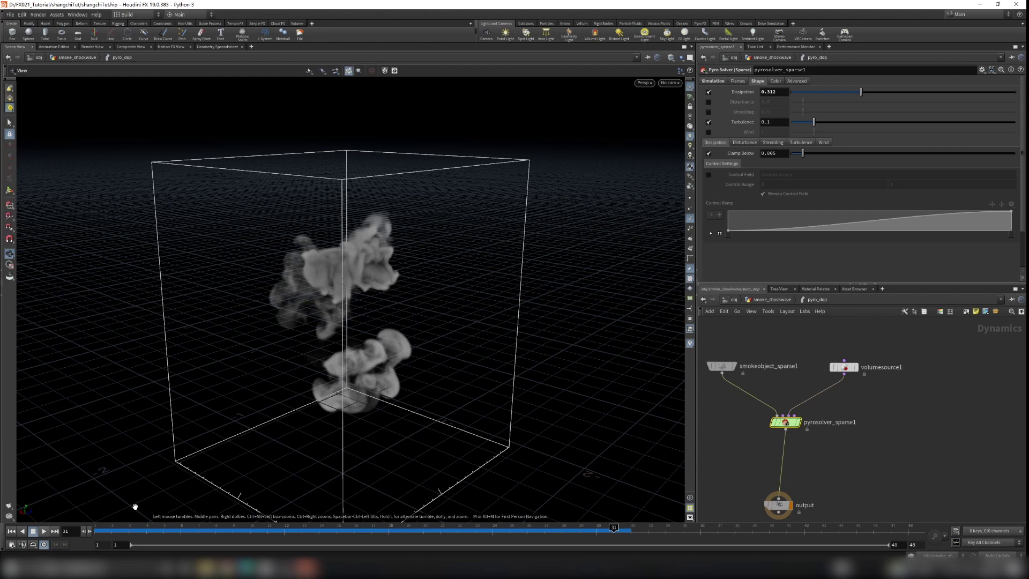
click(13, 531)
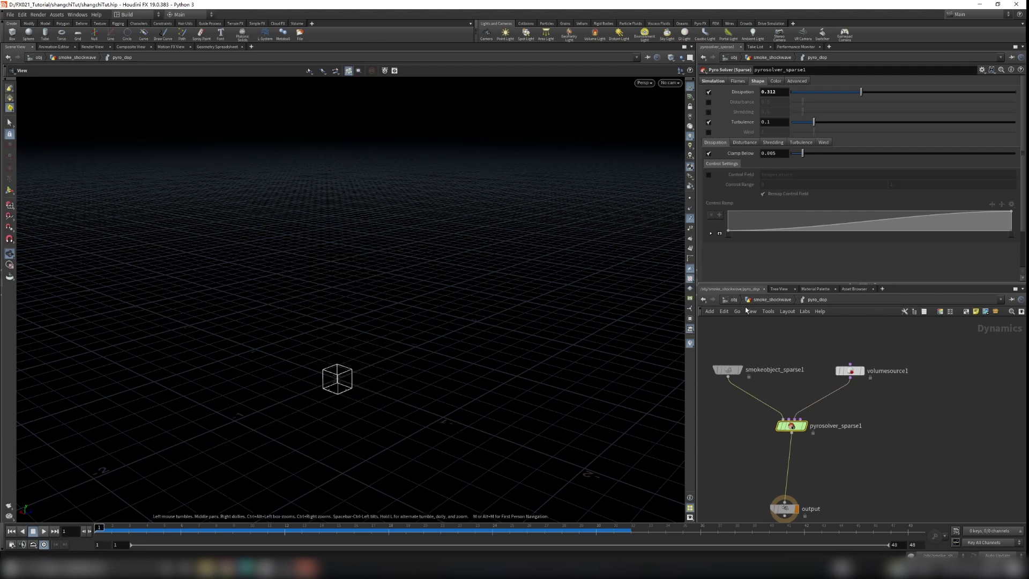
- Leave the smoke_shockwave networks and open the sparks object's geometry network
key(u)
key(u)
mouse_move(802, 423)
middle_down()
mouse_move(838, 397)
mouse_move(813, 417)
middle_up()
scroll(803, 379, up, 2)
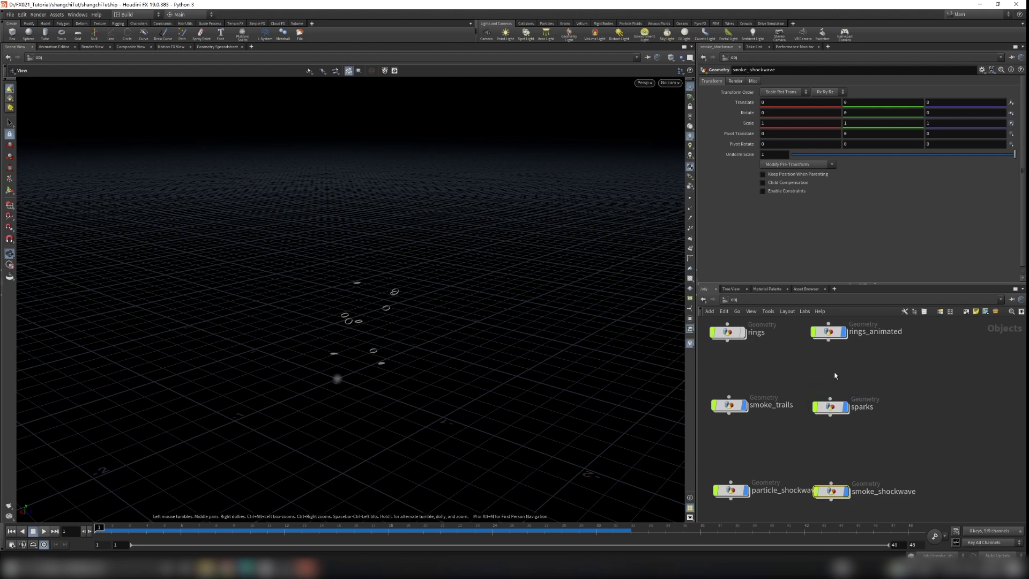
scroll(848, 377, up, 3)
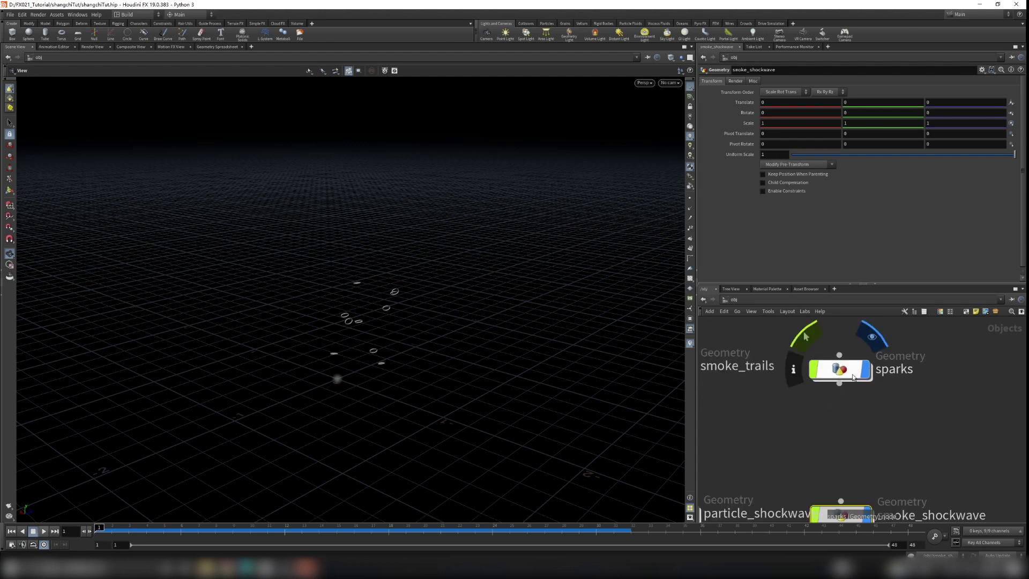
double_click(853, 377)
- Copy the staticobject1 collision node from inside the sparks popnet
scroll(894, 443, up, 3)
scroll(879, 386, up, 2)
middle_drag(875, 372, 851, 333)
middle_drag(891, 422, 891, 341)
scroll(841, 412, up, 2)
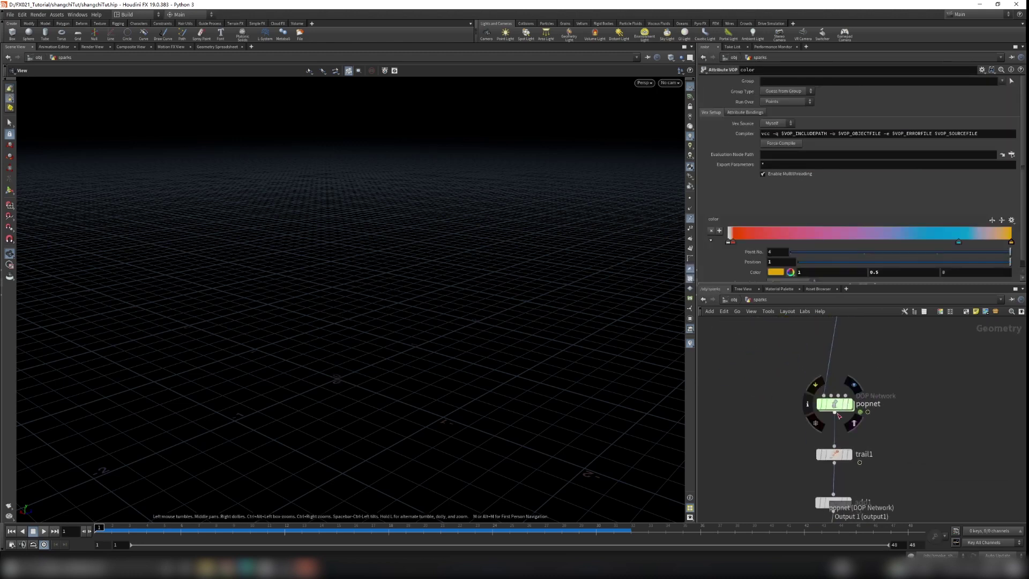
double_click(835, 407)
scroll(879, 407, up, 2)
drag(844, 366, 889, 410)
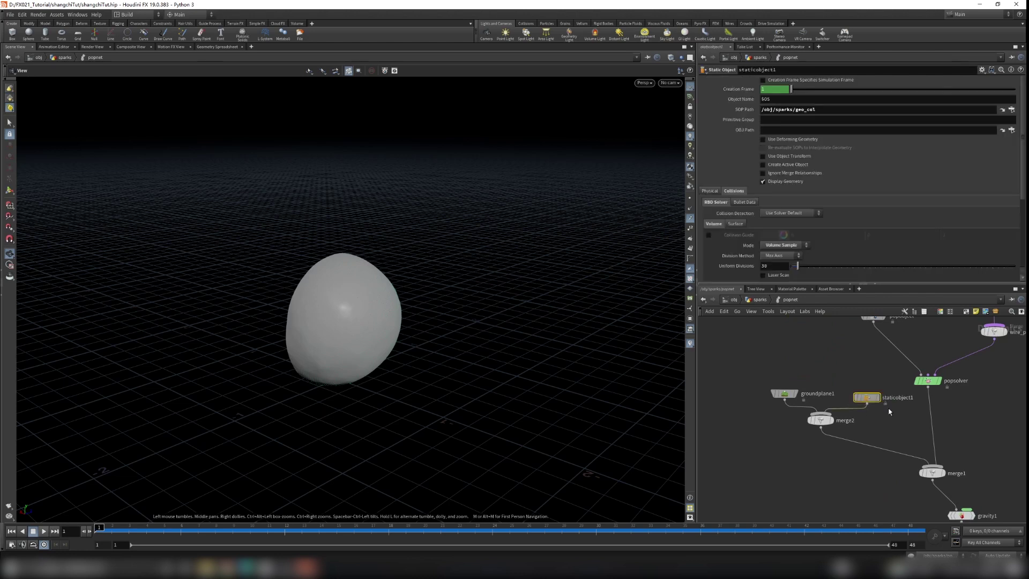
key(ctrl+c)
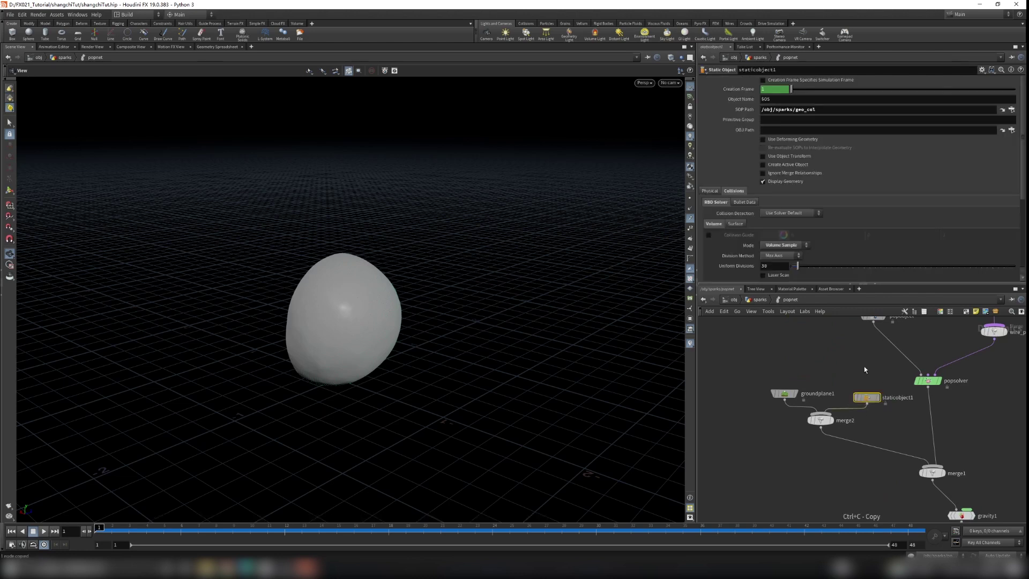
- Paste the copied static object into smoke_shockwave's pyro_dop network
click(734, 300)
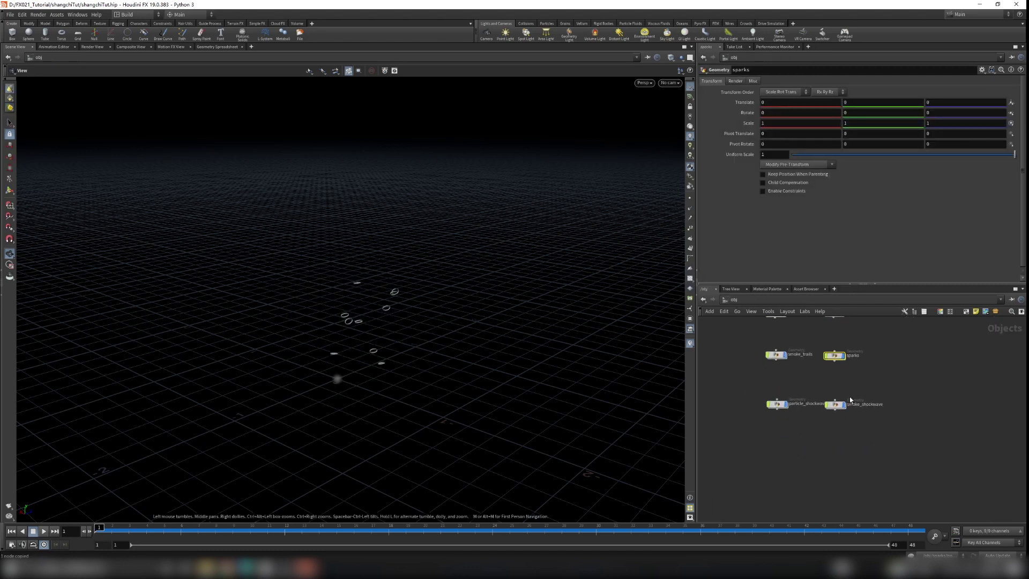
scroll(845, 399, up, 2)
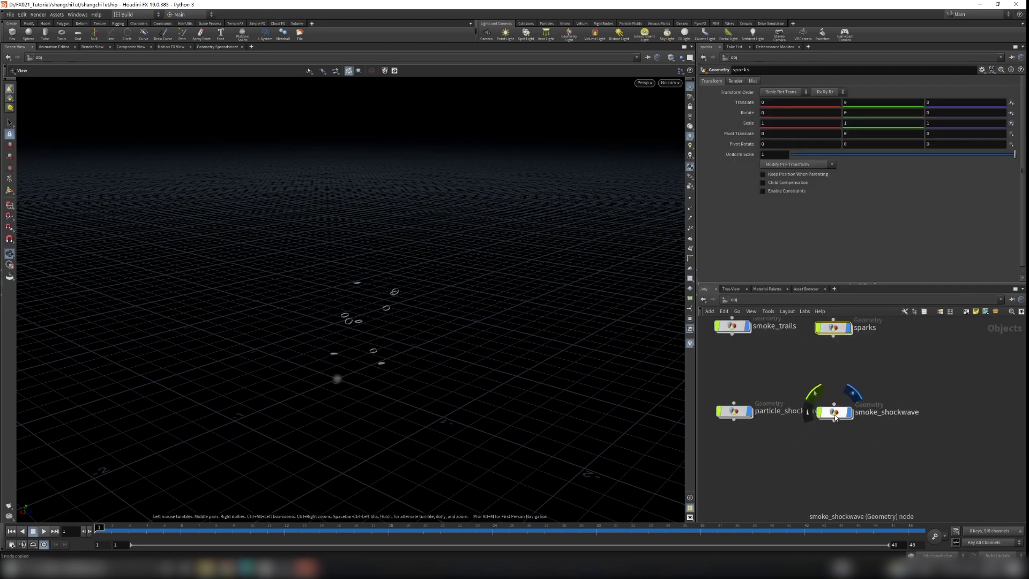
double_click(834, 414)
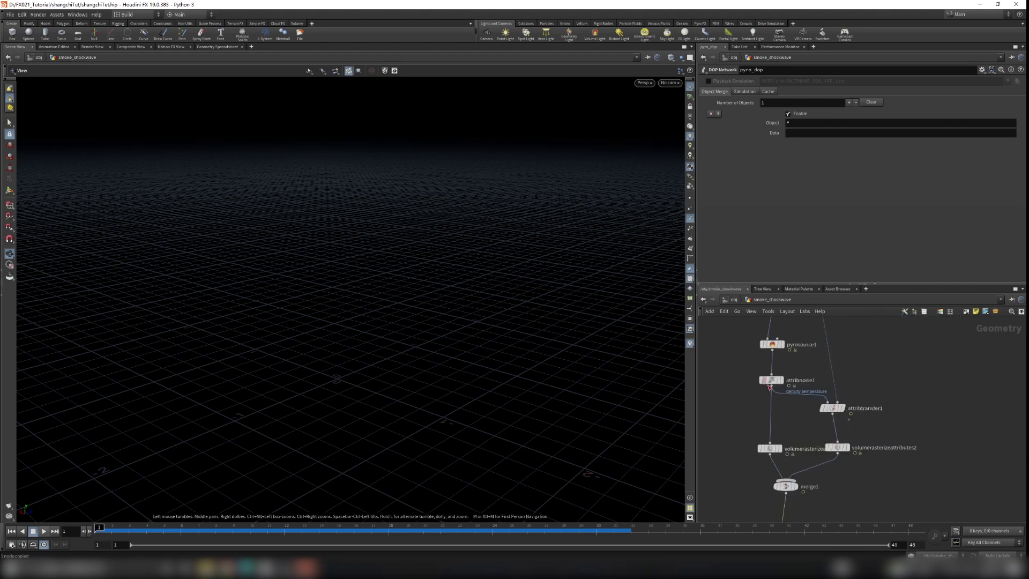
double_click(833, 443)
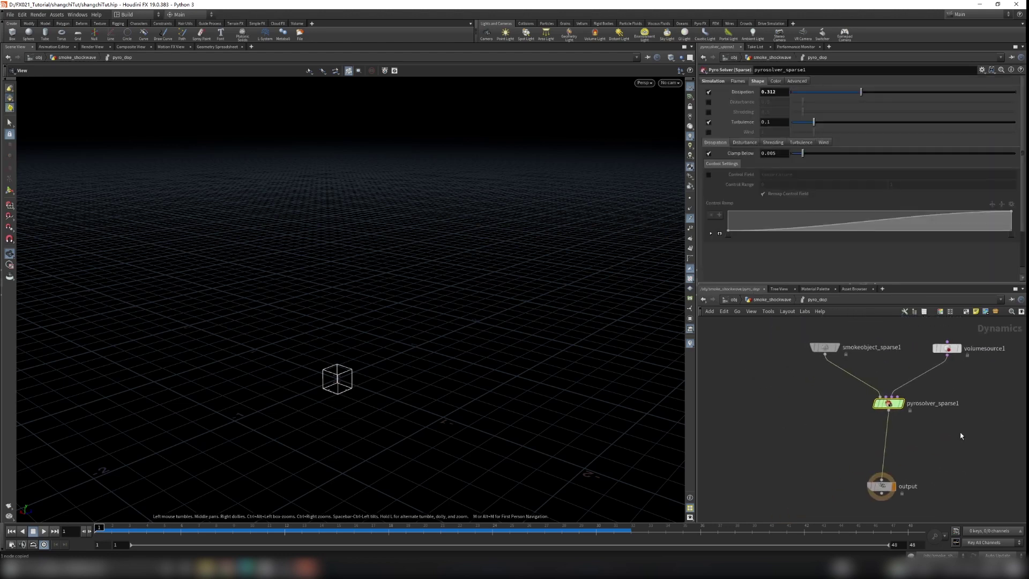
key(Tab)
key(Escape)
key(ctrl+v)
- Add a Merge node before the output, with staticobject1 and pyrosolver_sparse1 as its inputs
key(Tab)
text(merge)
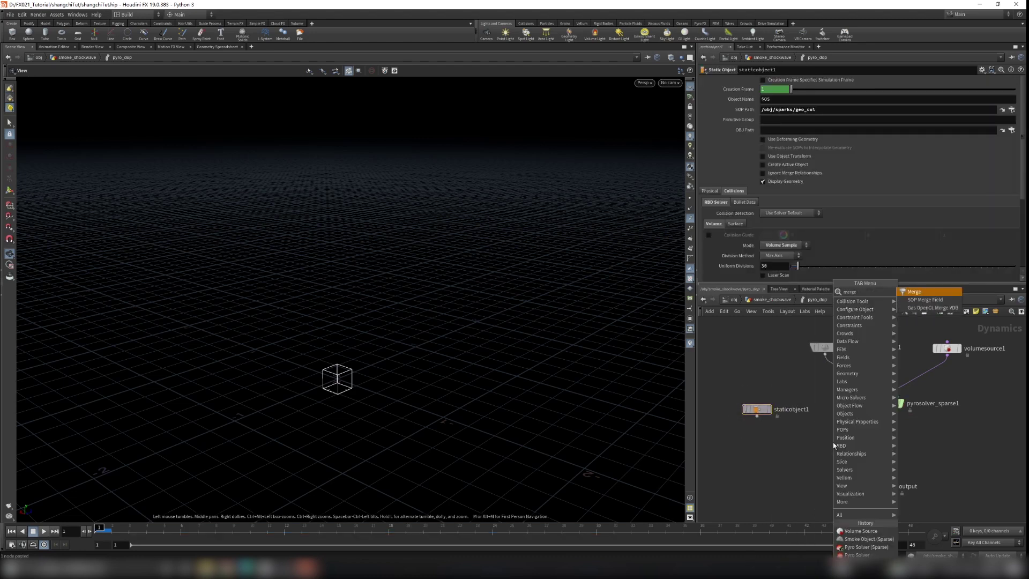
key(Return)
click(832, 442)
drag(757, 416, 799, 443)
drag(888, 410, 882, 480)
scroll(953, 470, down, 2)
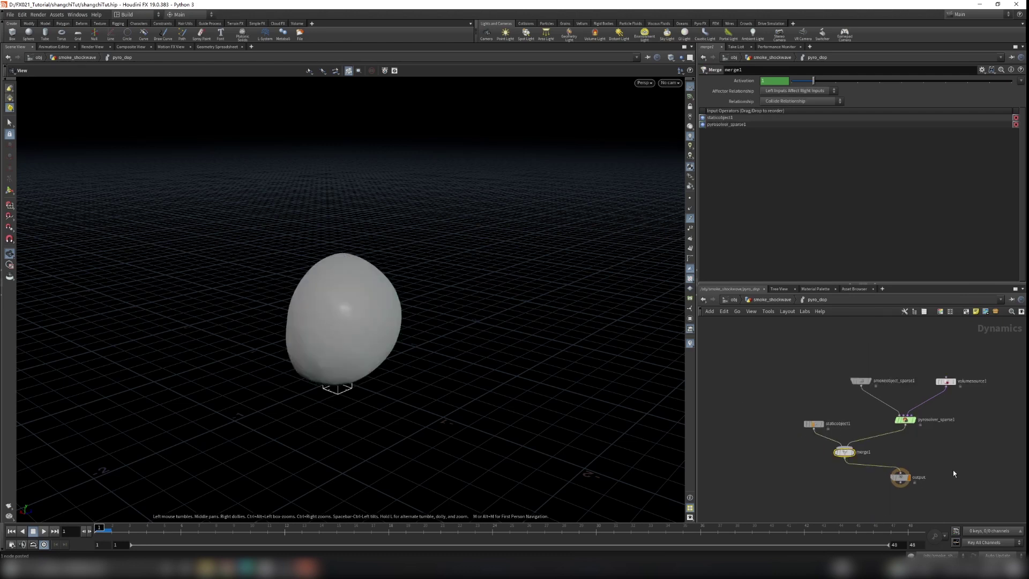
middle_drag(953, 470, 940, 438)
- Turn off Display Geometry on the static object so the collider is hidden
drag(507, 371, 544, 358)
drag(766, 369, 801, 417)
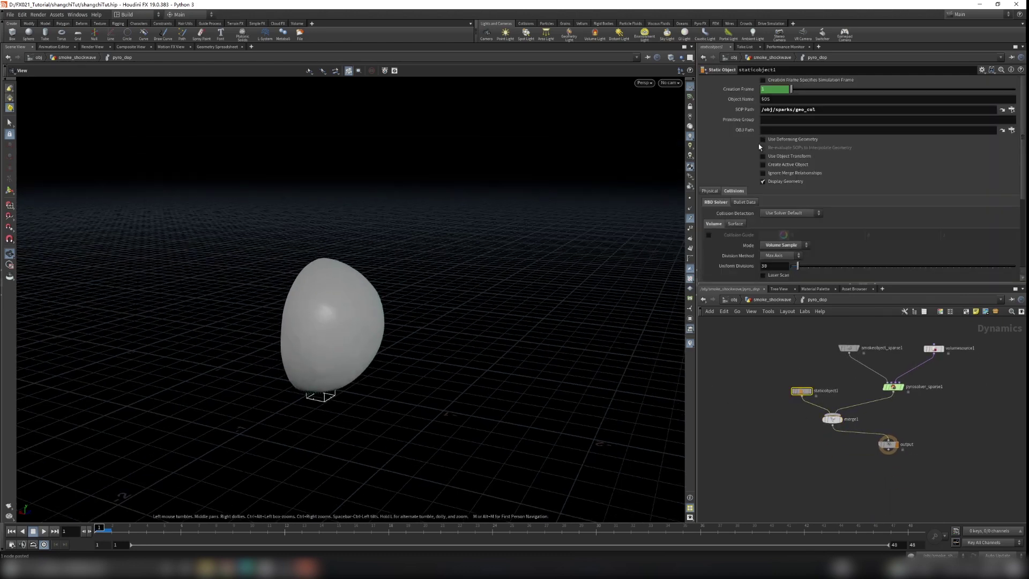
click(764, 181)
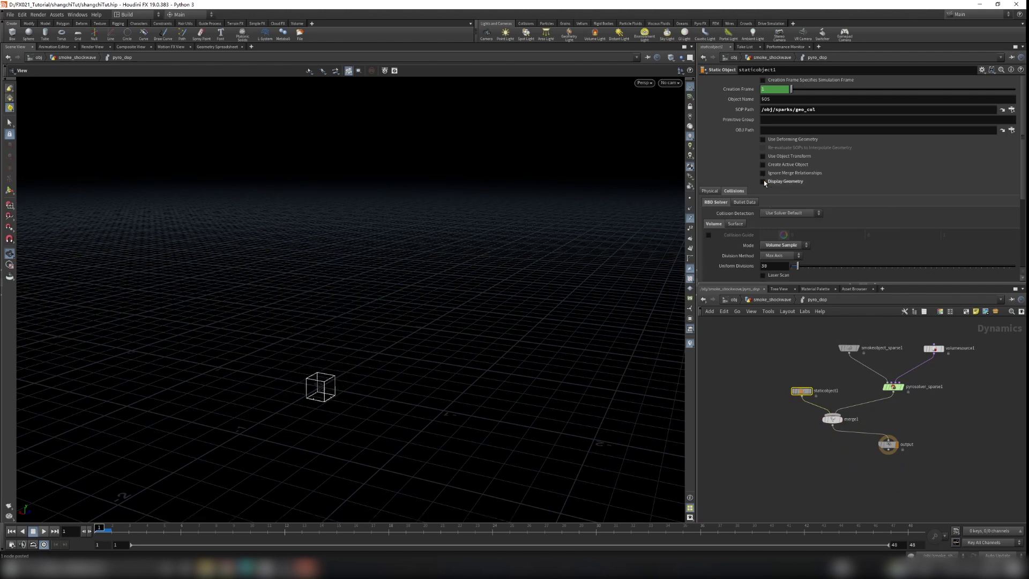
- Replay the simulation and examine from several angles how the smoke interacts with the hidden collider
drag(289, 256, 391, 410)
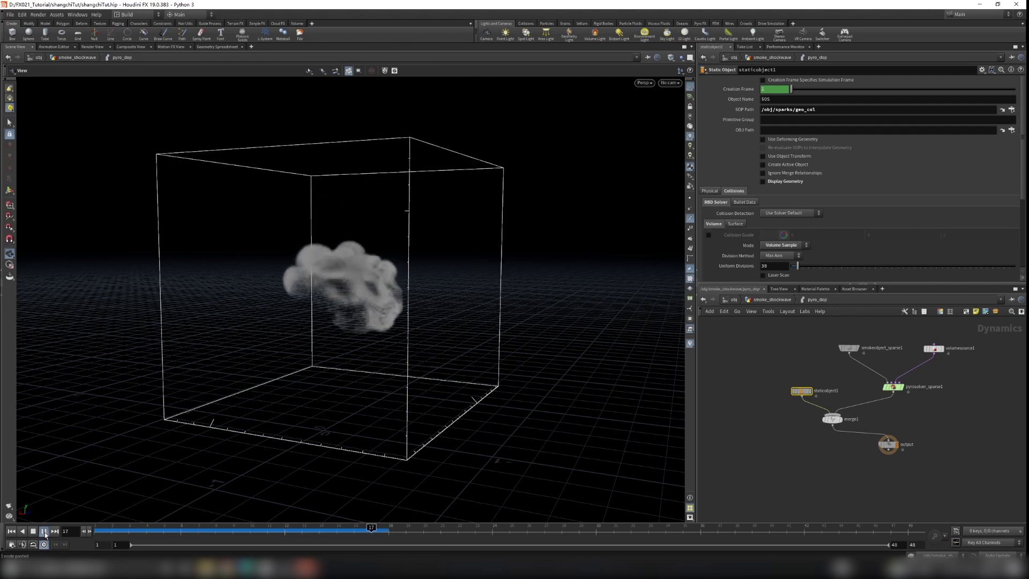
click(45, 535)
drag(420, 345, 333, 318)
right_drag(332, 318, 420, 335)
drag(420, 335, 346, 333)
right_drag(346, 333, 378, 335)
middle_drag(379, 336, 300, 324)
right_drag(300, 324, 384, 320)
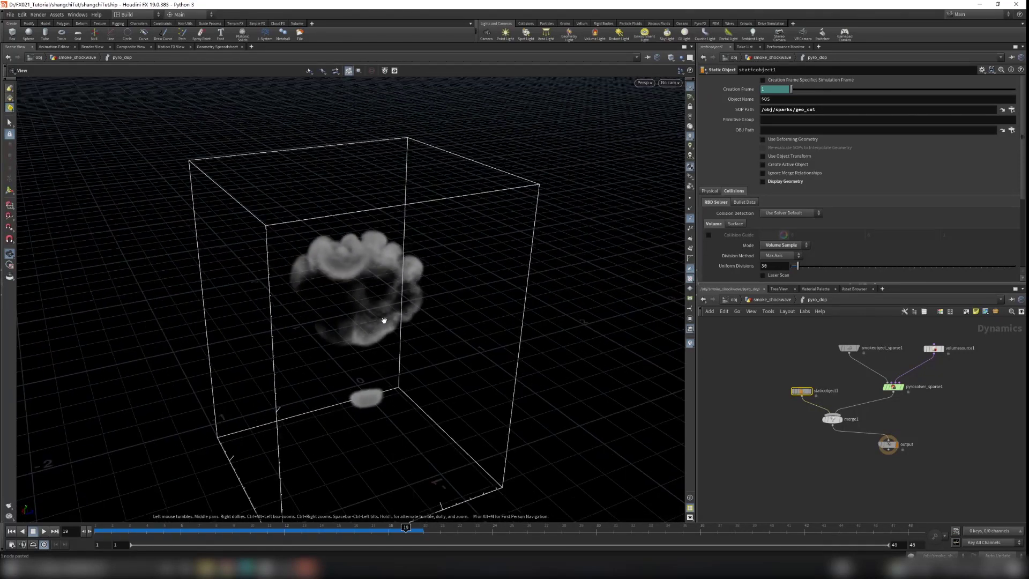
drag(384, 320, 324, 271)
scroll(929, 387, up, 2)
middle_drag(955, 322, 935, 380)
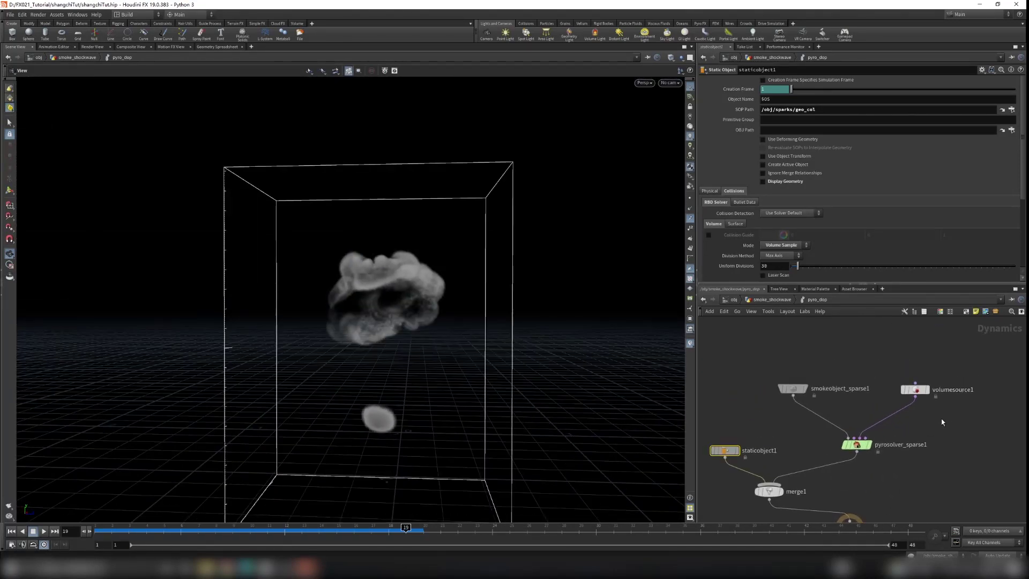
- Set the sparse Pyro Solver's Dissipation to 0.196 and replay the simulation from the first frame
click(856, 445)
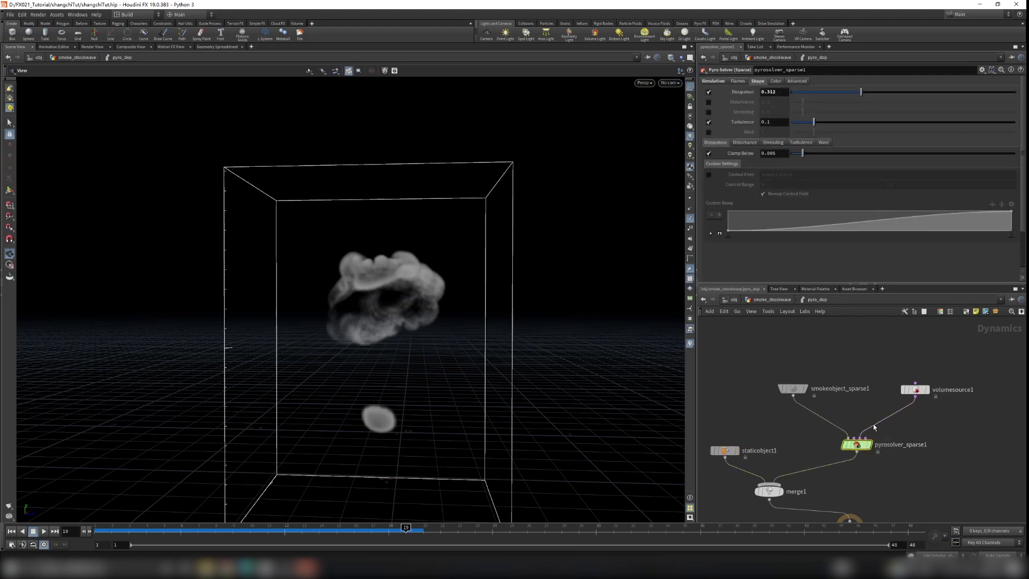
click(835, 91)
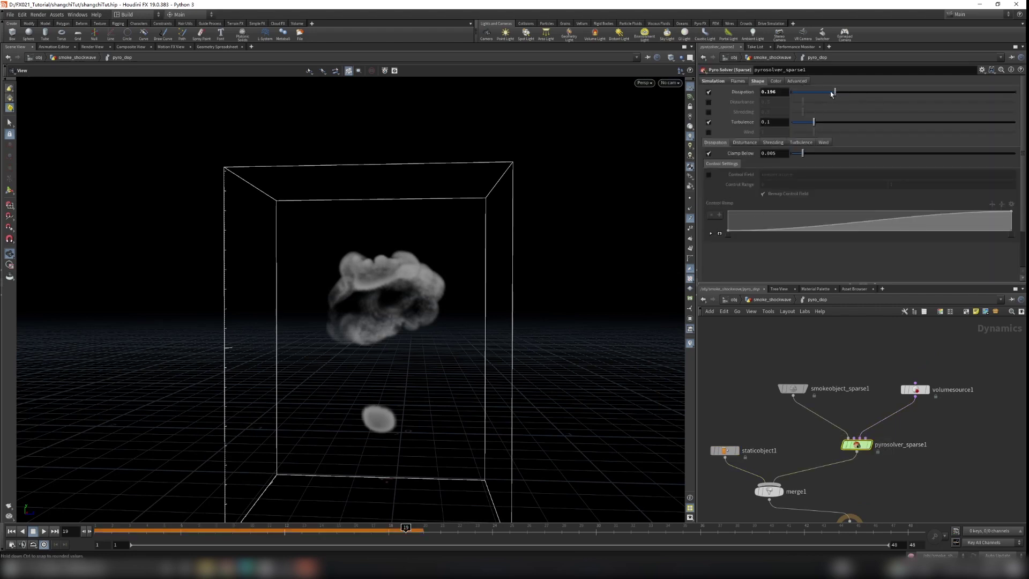
click(11, 530)
click(44, 531)
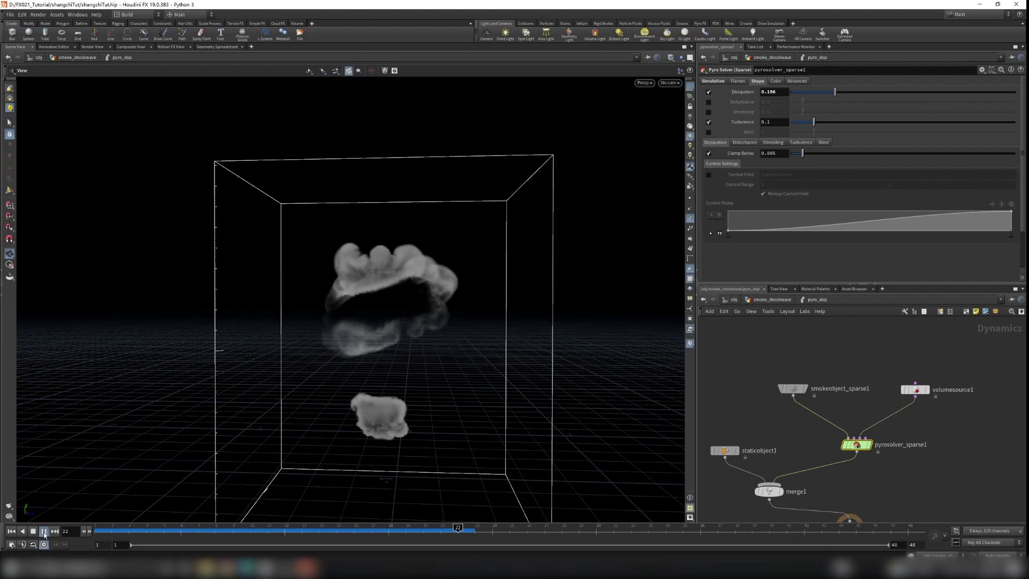
- Set the sparse Pyro Solver's Turbulence to 0.023 and replay the simulation to inspect the smoke shape
click(45, 534)
drag(351, 230, 460, 264)
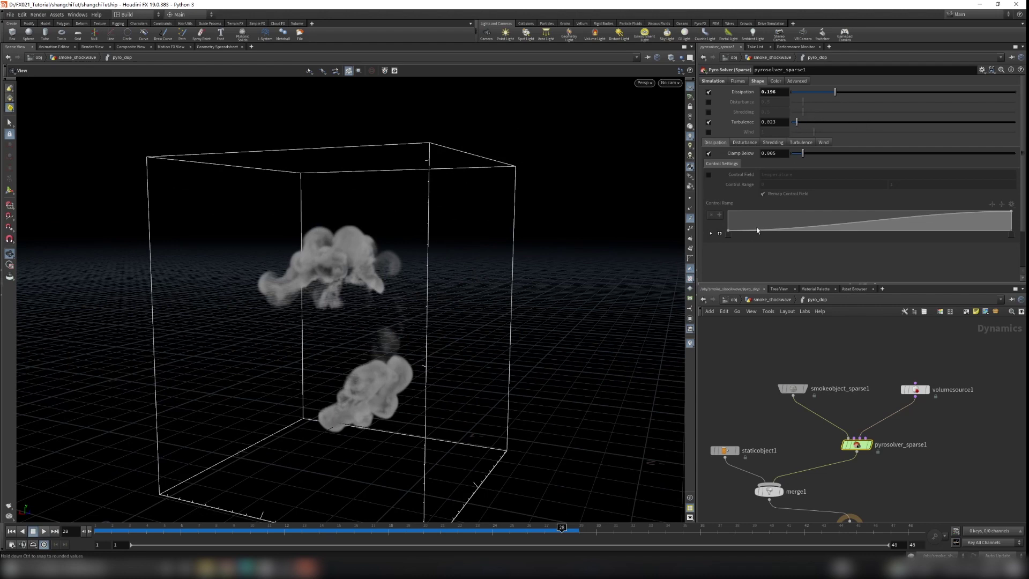
click(11, 531)
click(44, 531)
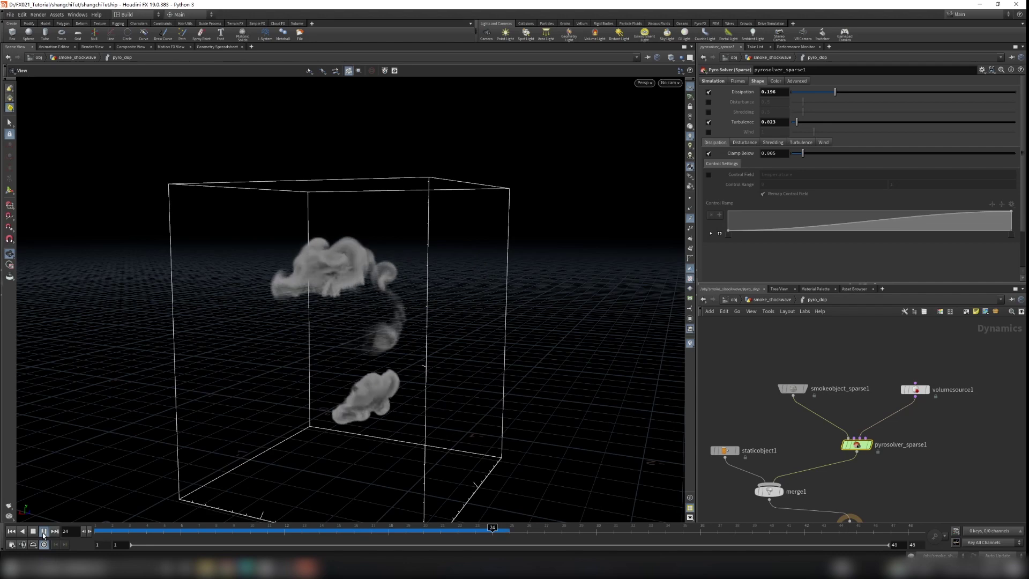
drag(294, 395, 344, 406)
right_drag(344, 406, 437, 388)
middle_drag(432, 380, 453, 360)
drag(453, 360, 386, 394)
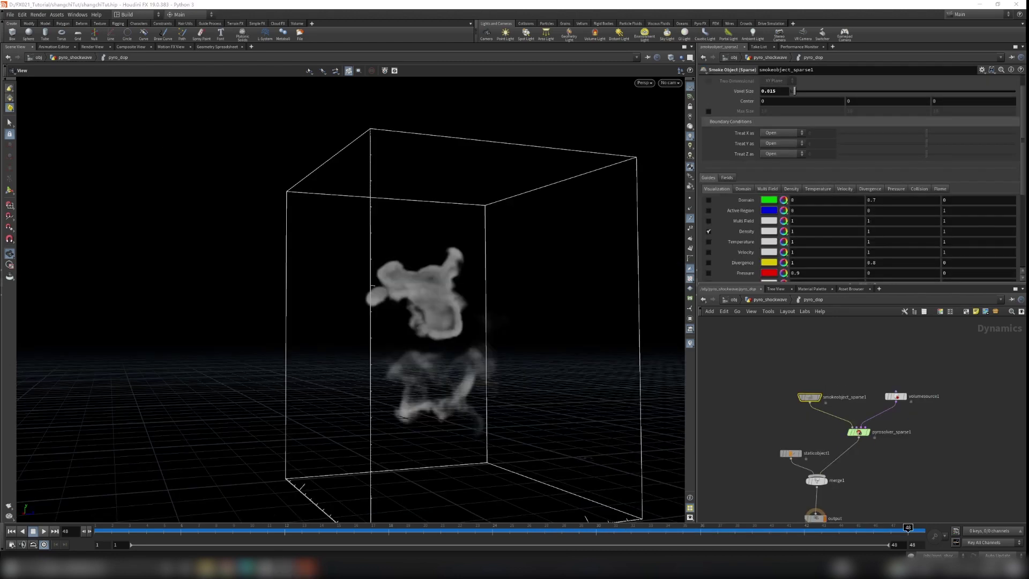
- Replay the pyro_shockwave simulation from the first frame and examine the smoke at 0.015 voxel size
middle_drag(901, 516, 900, 499)
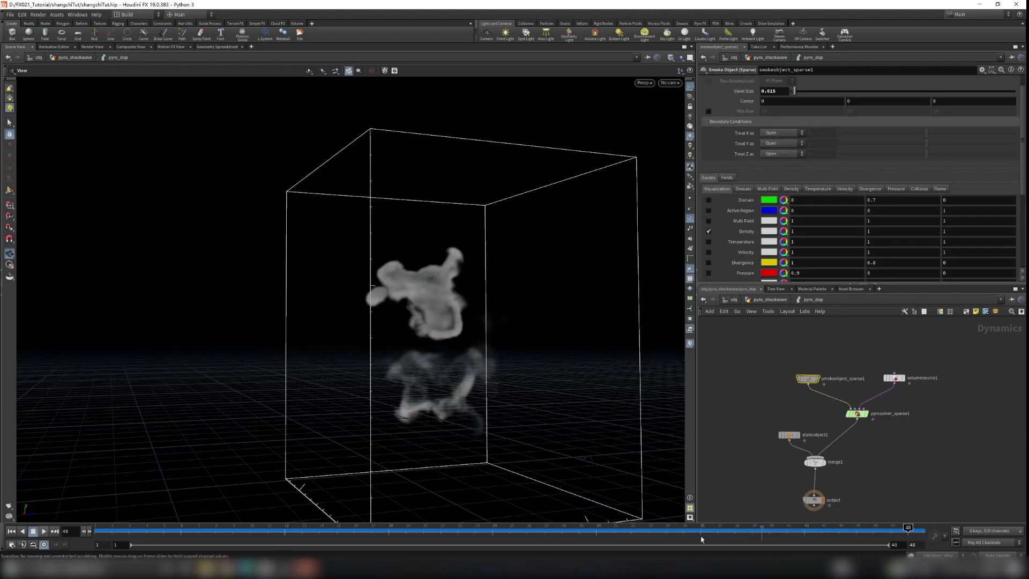
click(12, 531)
click(44, 531)
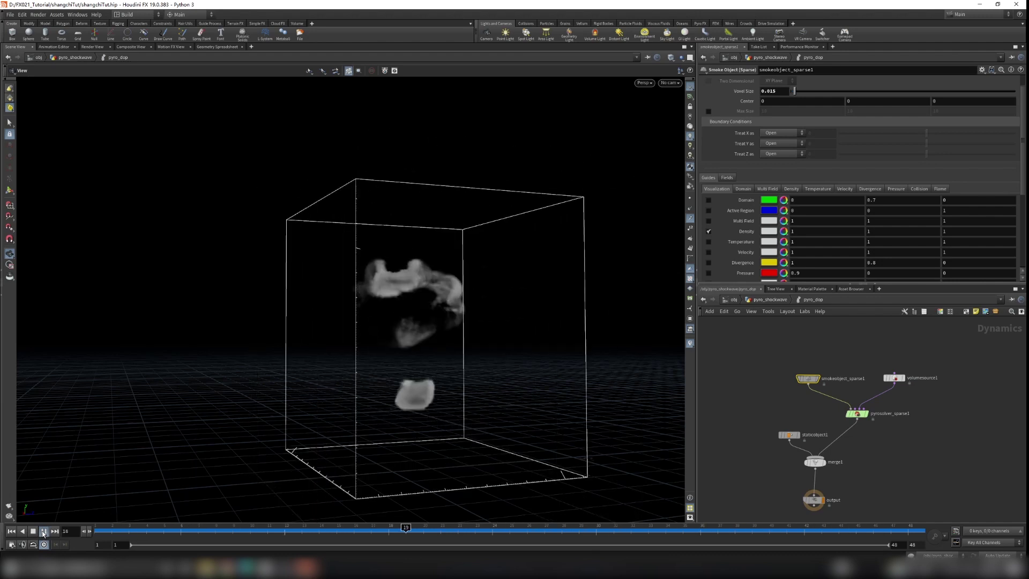
click(42, 533)
scroll(476, 340, up, 4)
scroll(457, 382, down, 2)
scroll(456, 383, down, 2)
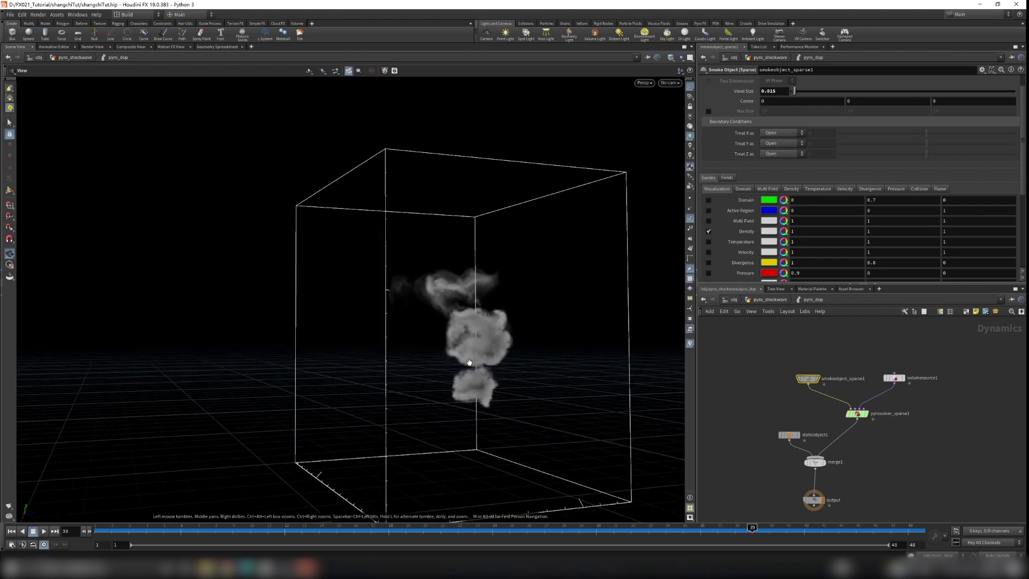
- Switch to djv_view and scrub the rendered shangchi sequence to frame 63 to review the shockwave smoke
click(279, 567)
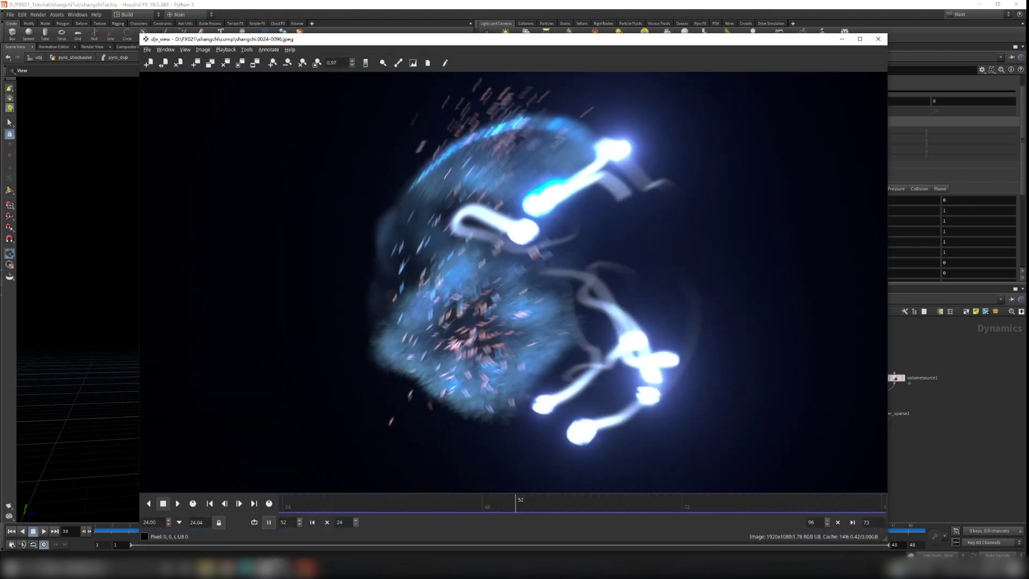
drag(475, 506, 557, 510)
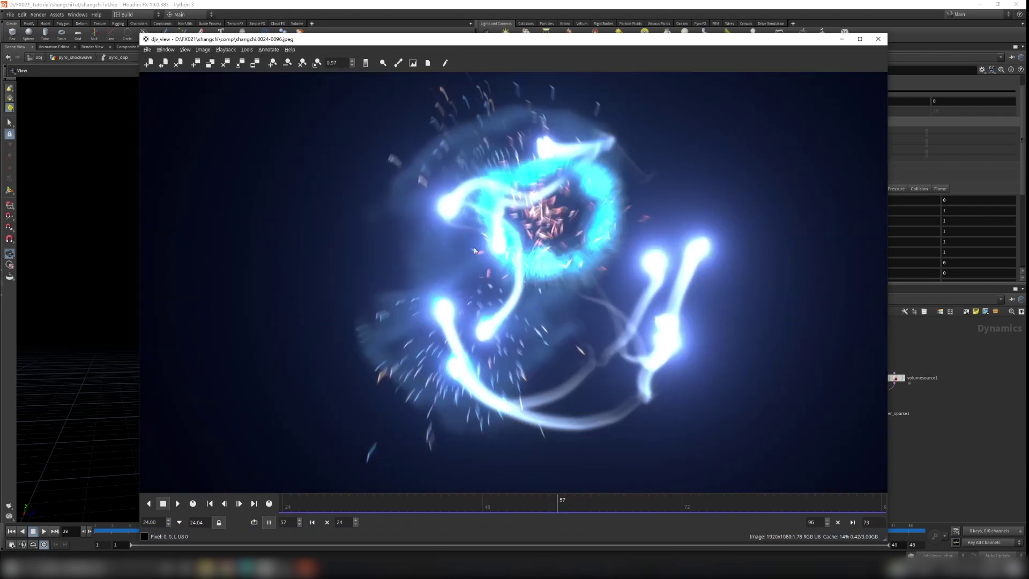
drag(548, 499, 606, 501)
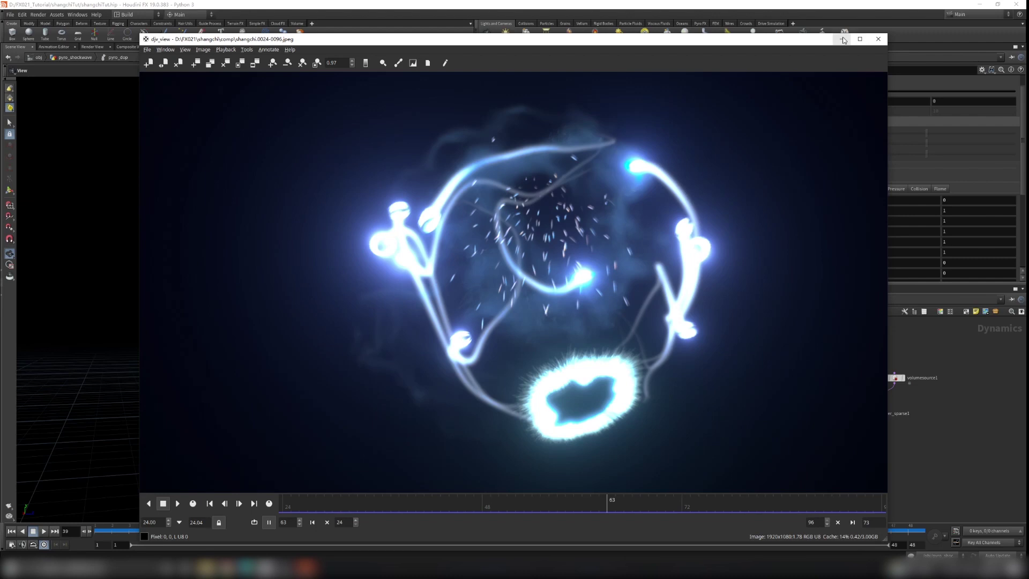
- Switch back to Houdini and compare the smoke inside pyro_dop at frame 24 with the geometry-level output of the node
click(843, 40)
middle_drag(879, 447, 881, 407)
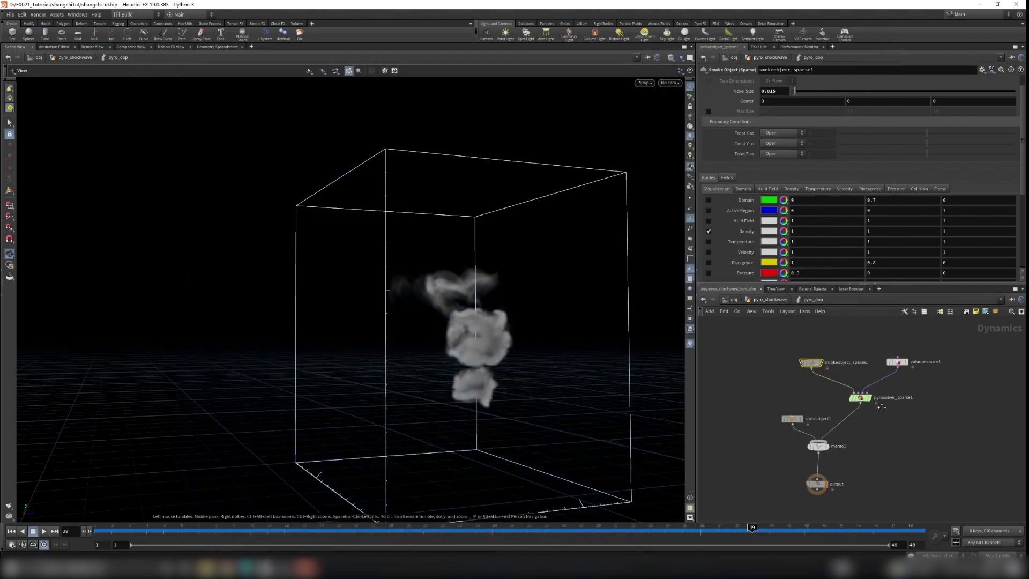
click(768, 299)
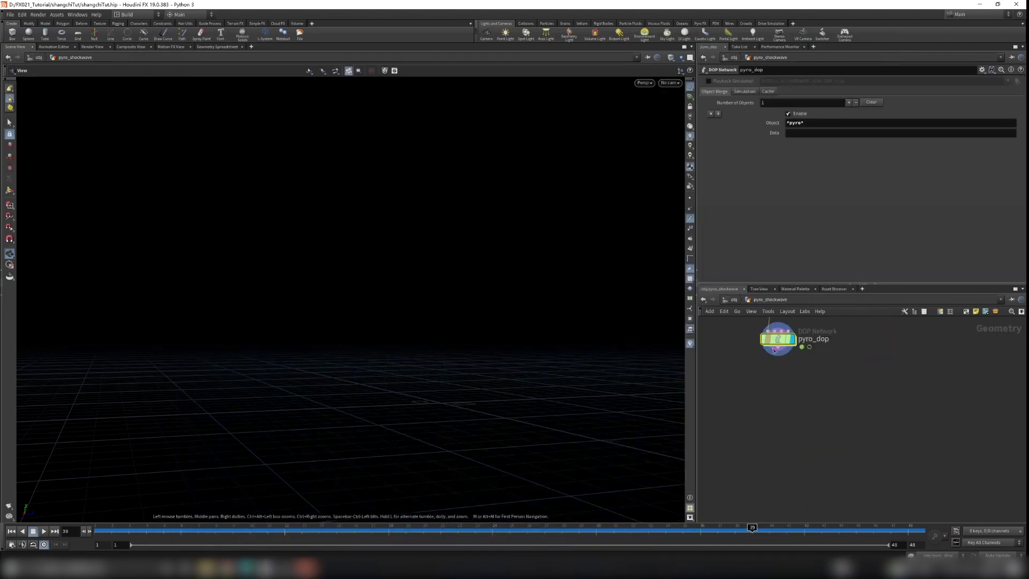
drag(174, 534, 493, 528)
scroll(768, 374, up, 2)
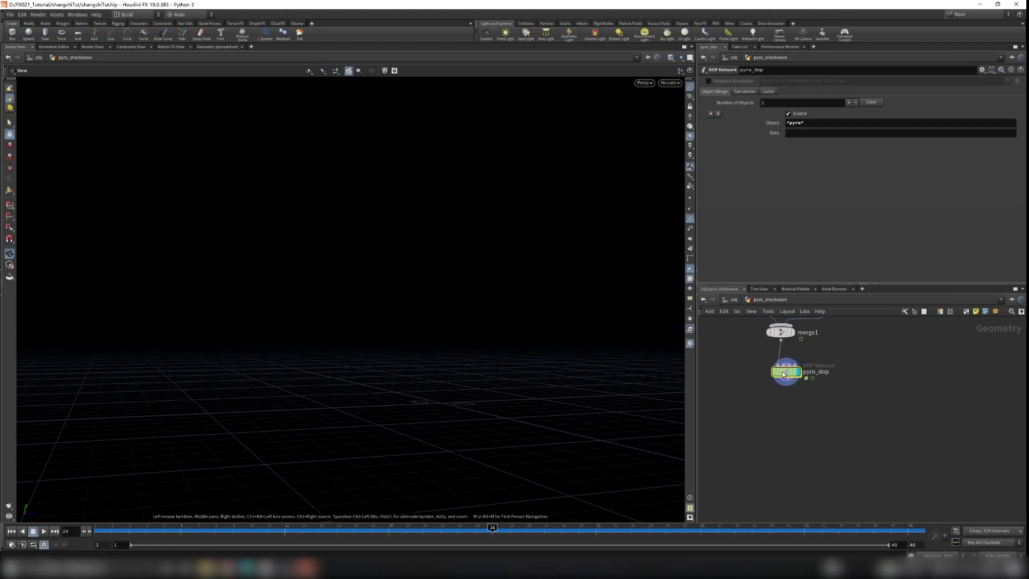
double_click(778, 371)
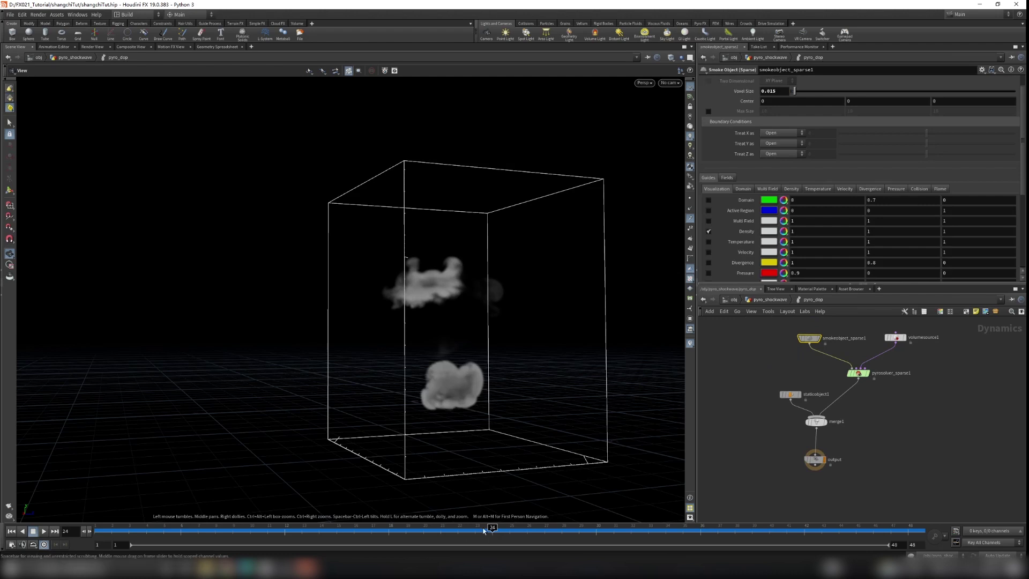
click(759, 301)
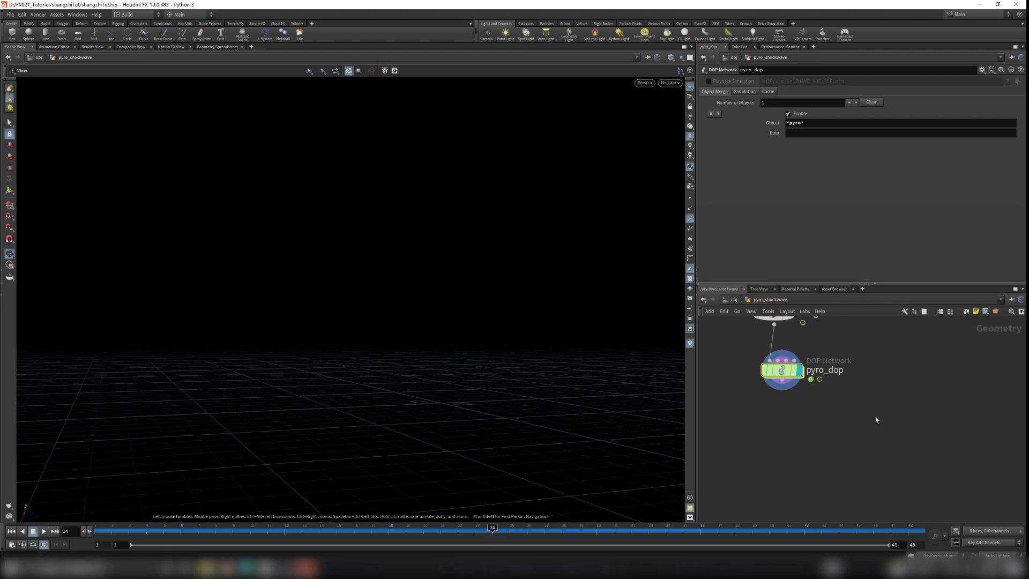
- Open the pyro_dop node's info and examine its point and primitive data at the geometry level
middle_drag(824, 393, 850, 448)
scroll(850, 448, down, 1)
drag(815, 430, 806, 469)
middle_drag(868, 470, 881, 393)
scroll(880, 393, up, 2)
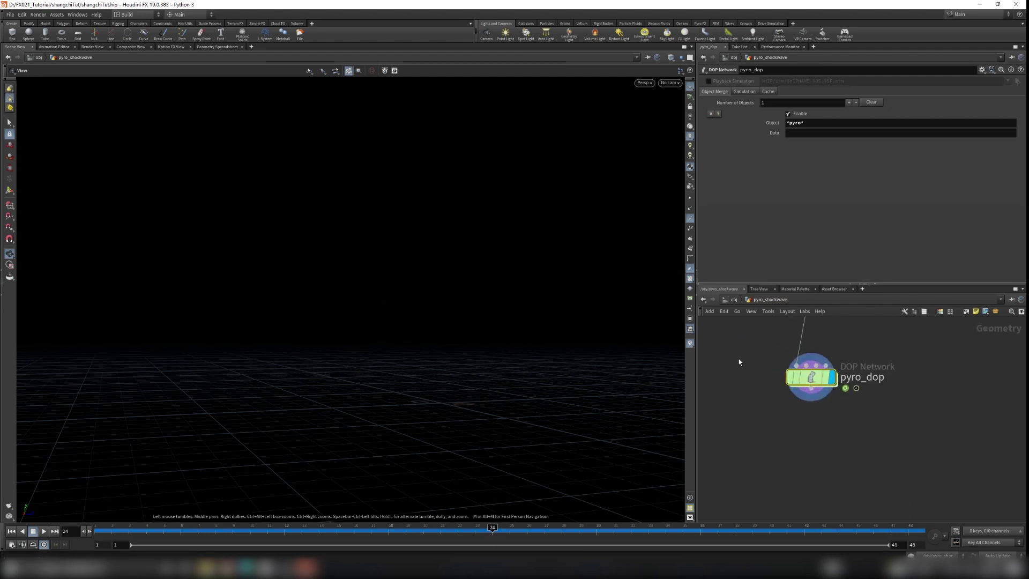
mouse_move(811, 379)
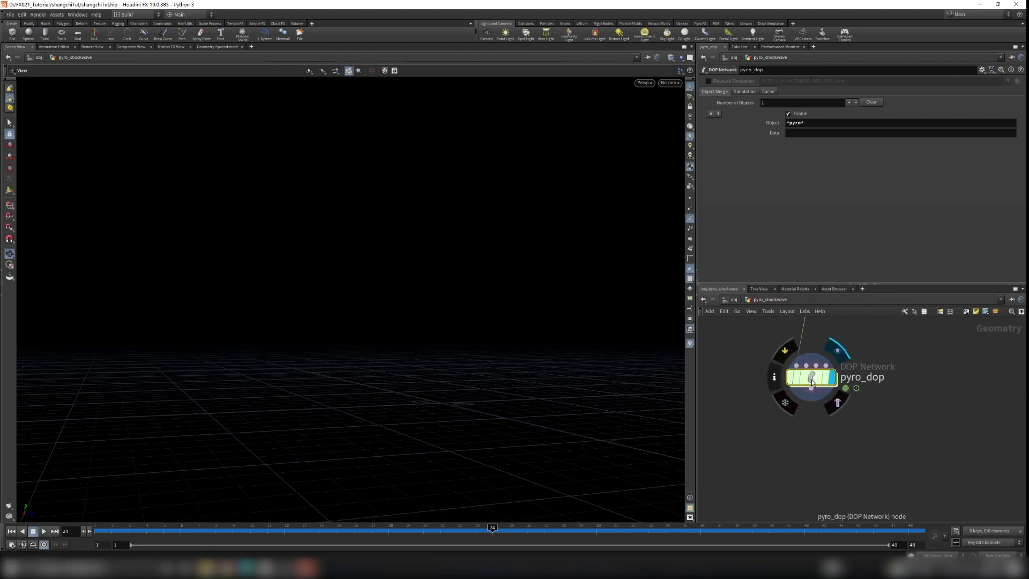
click(772, 377)
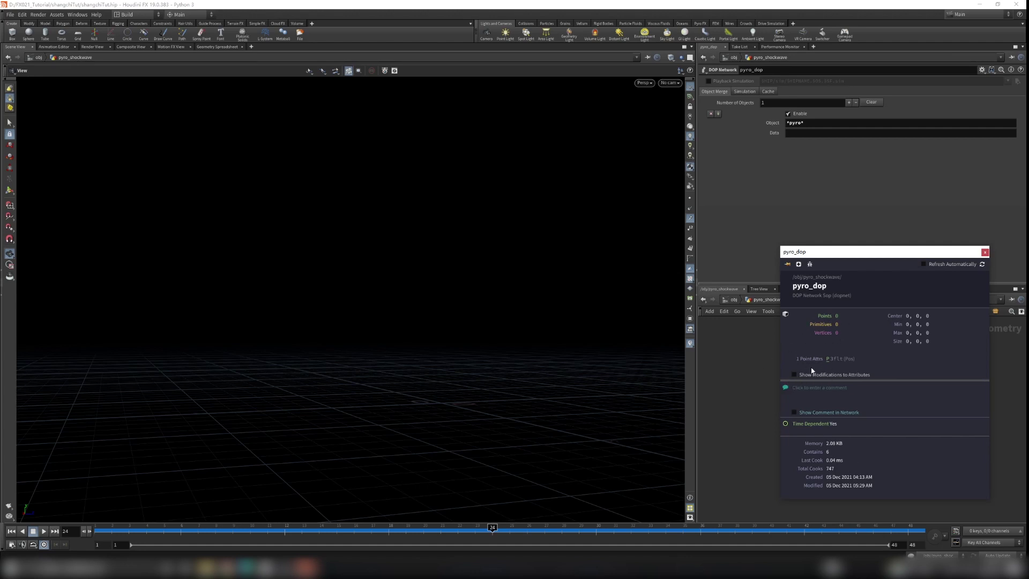
click(985, 252)
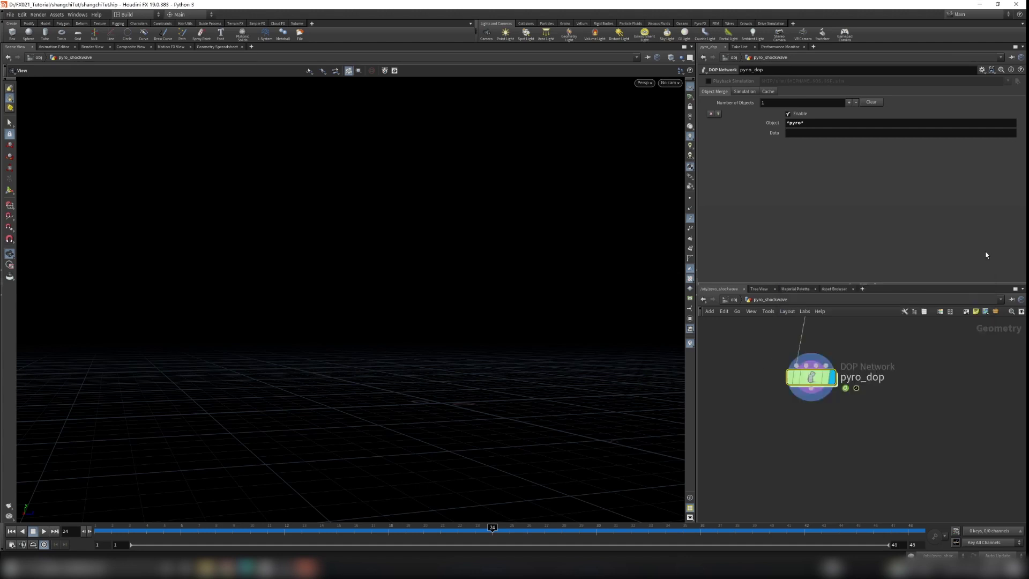
- Clear pyro_dop's Object filter to inspect the geometry it outputs, and restore the filter to *pyro*
scroll(816, 417, down, 3)
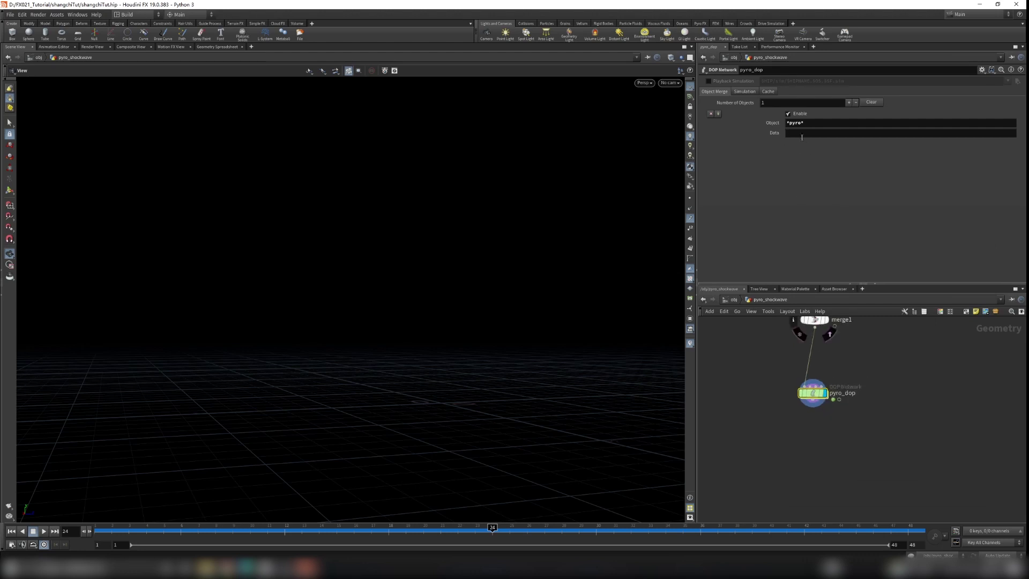
drag(803, 123, 788, 132)
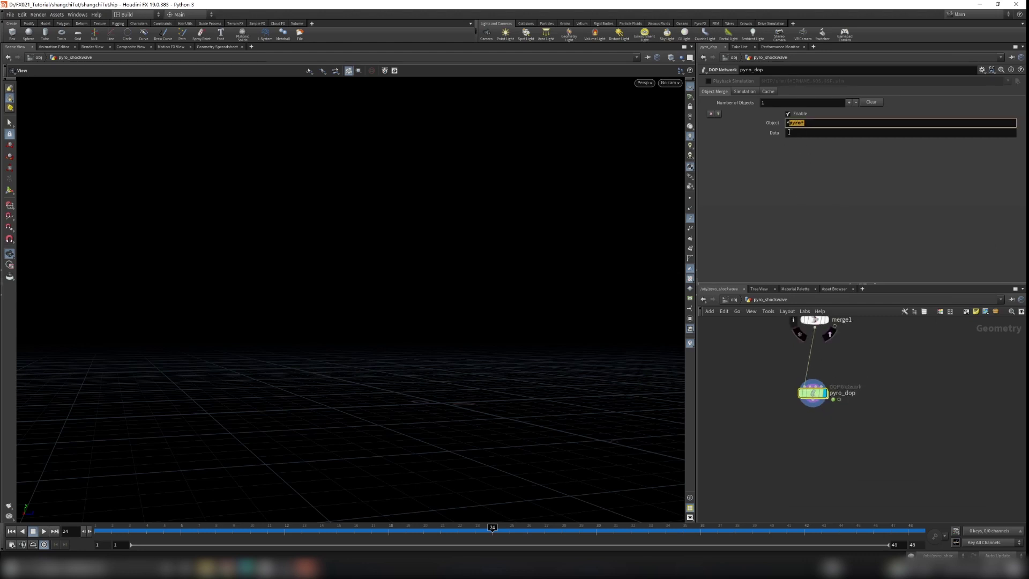
key(BackSpace)
click(835, 374)
drag(624, 371, 501, 356)
mouse_move(501, 356)
right_down()
mouse_move(708, 327)
mouse_move(504, 358)
right_up()
drag(503, 358, 358, 374)
right_drag(359, 374, 642, 324)
click(797, 122)
text(py)
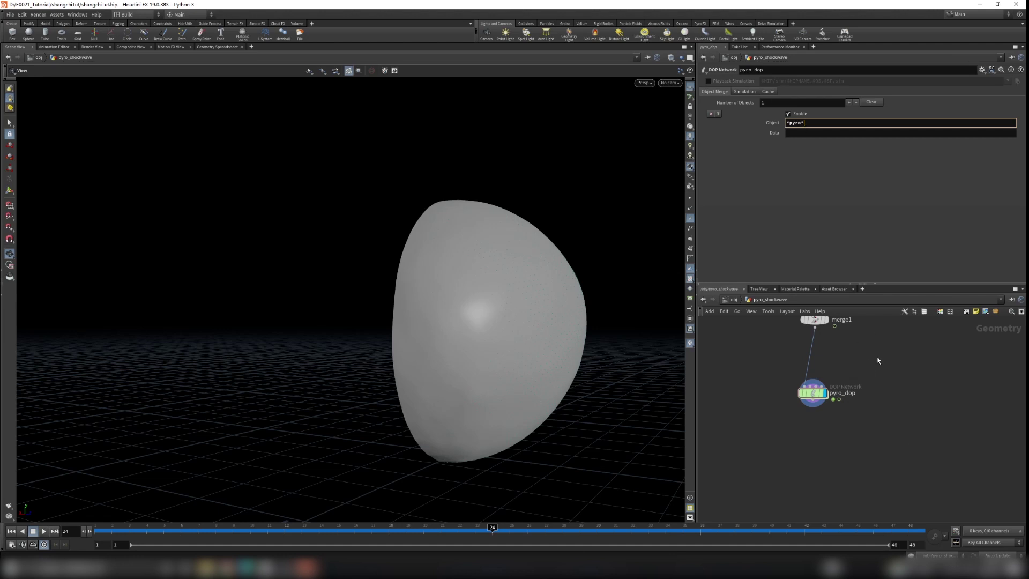
key(Return)
drag(545, 388, 490, 404)
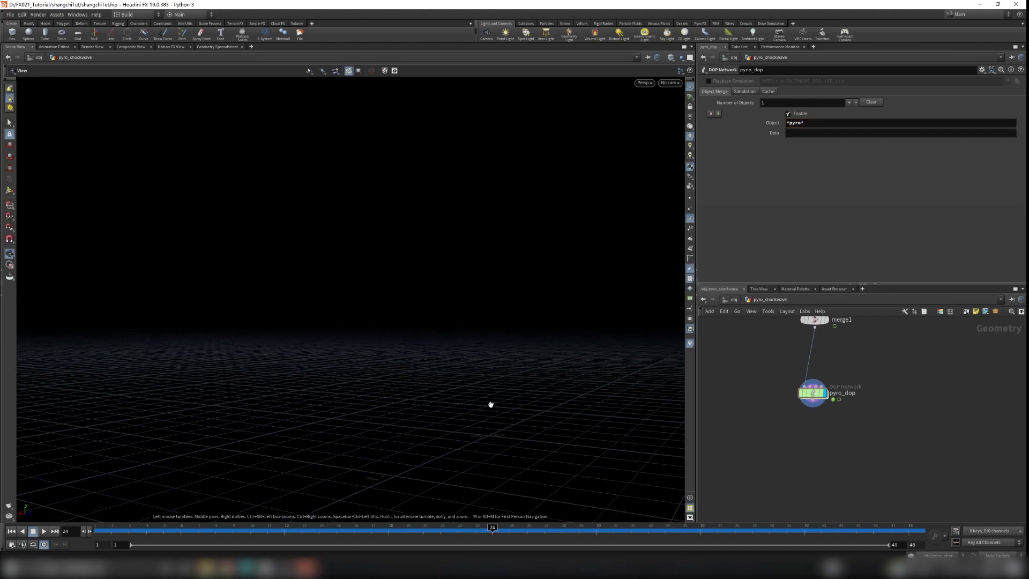
- Return to frame 1 and add a Dop Import Fields node below pyro_dop
drag(493, 529, 2, 516)
scroll(823, 398, up, 3)
mouse_move(804, 390)
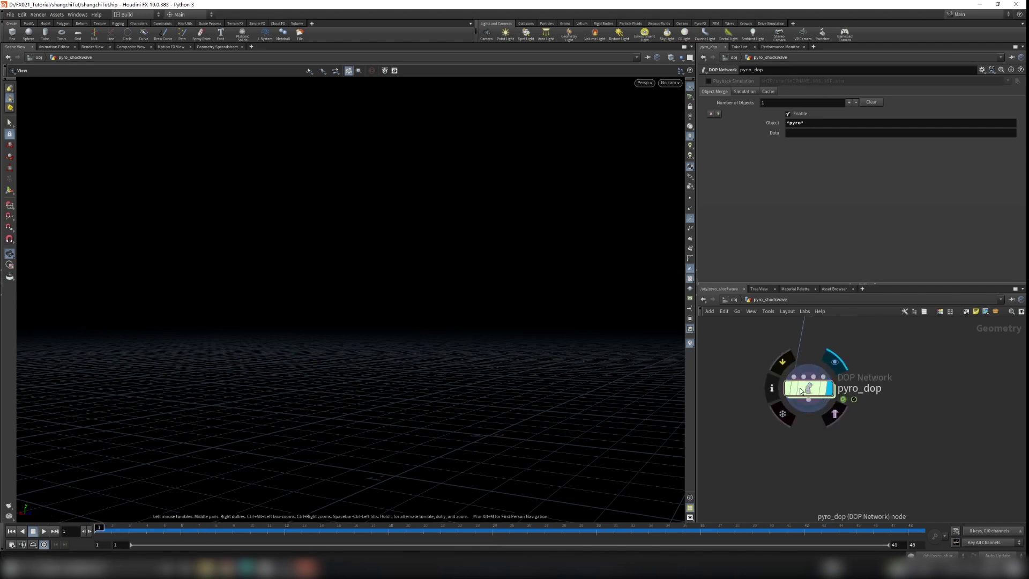
middle_drag(836, 471, 842, 420)
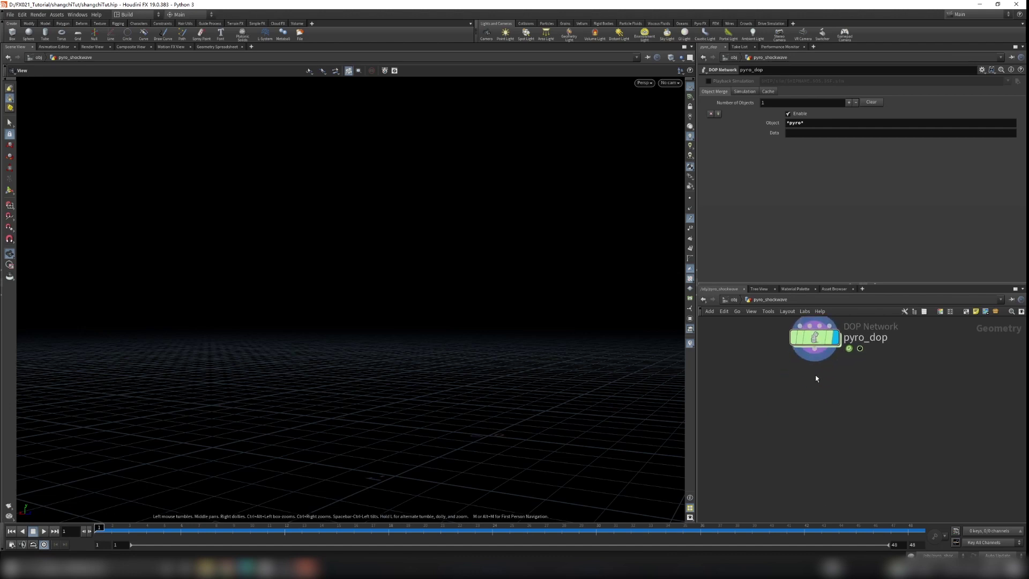
scroll(804, 397, down, 2)
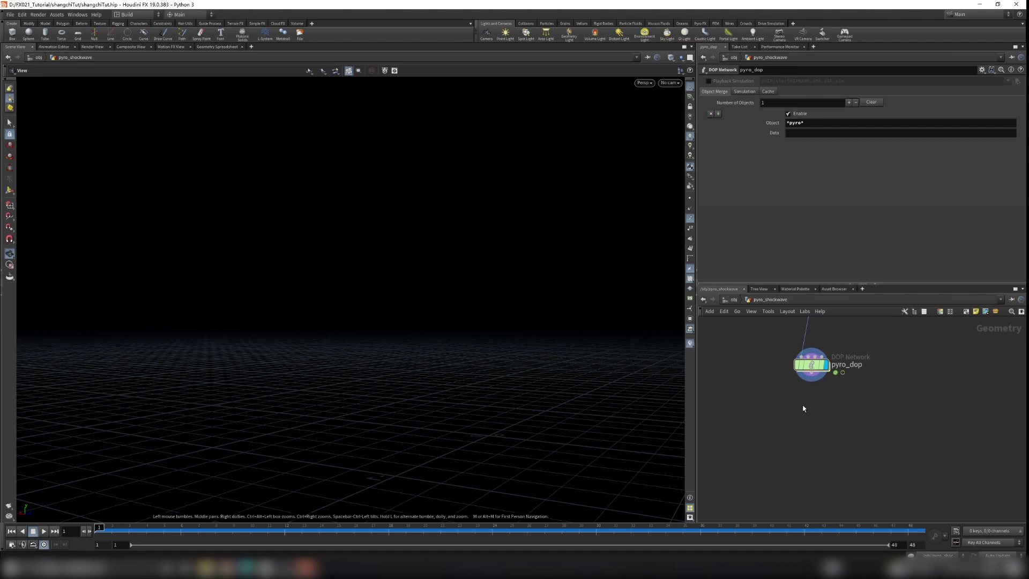
key(Tab)
text(impo)
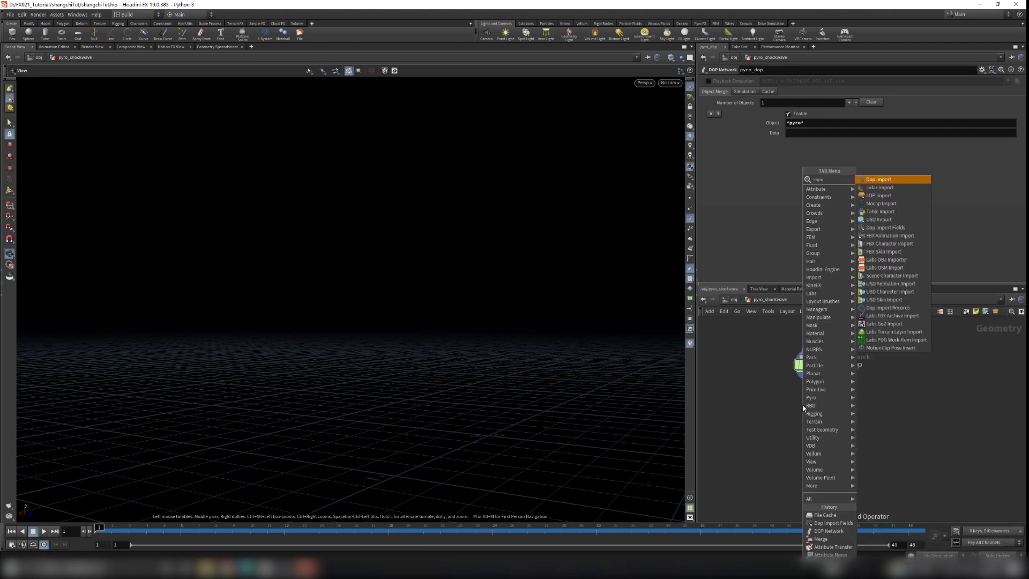
key(BackSpace)
key(BackSpace)
key(BackSpace)
key(BackSpace)
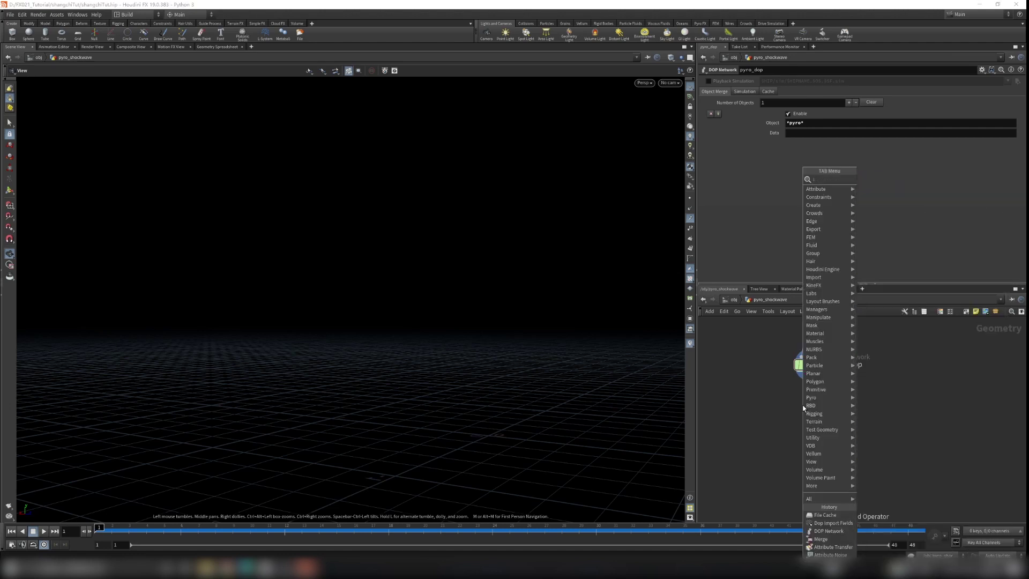
text(dopimpo)
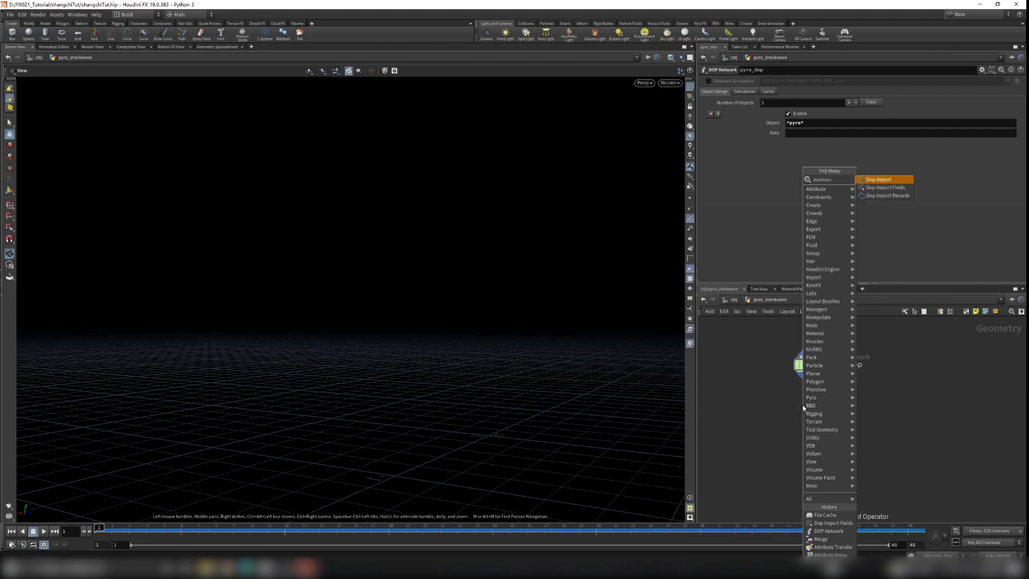
key(Down)
key(Return)
click(811, 433)
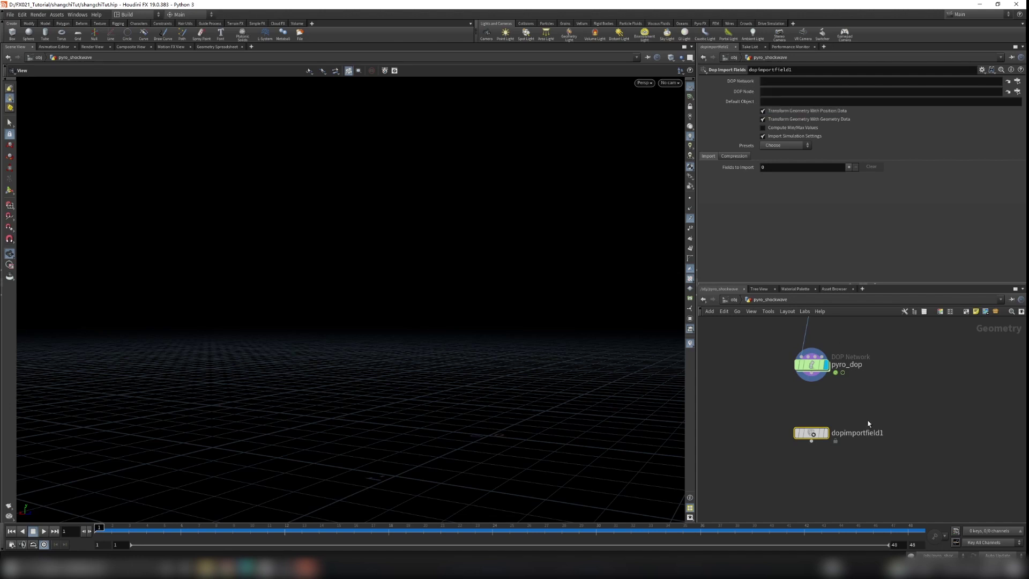
- Point dopimportfield1's DOP Network to ../pyro_dop and its DOP Node to the smokeobject_sparse1 node inside it
drag(811, 370, 778, 85)
double_click(811, 367)
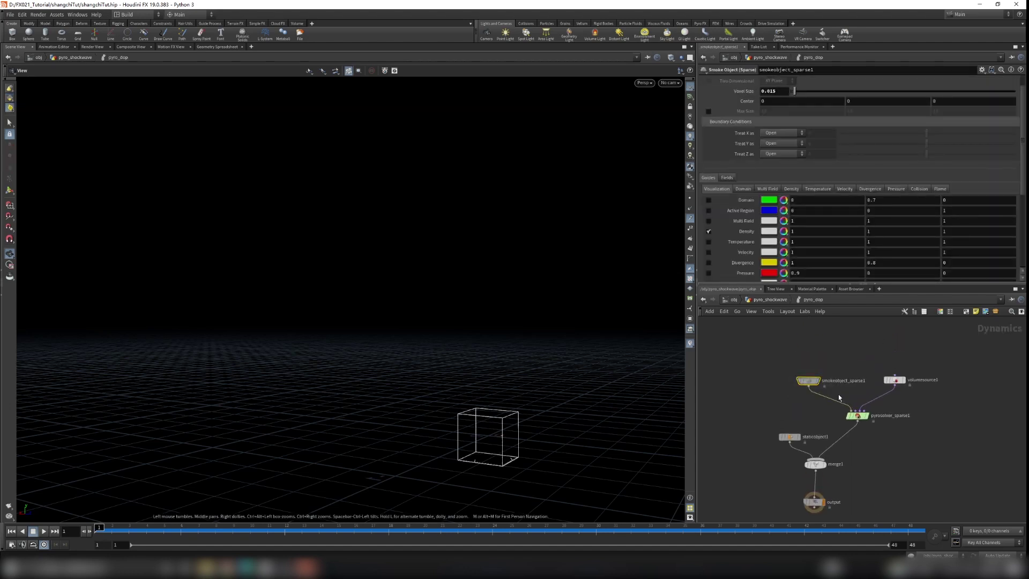
scroll(789, 367, up, 5)
drag(731, 343, 870, 425)
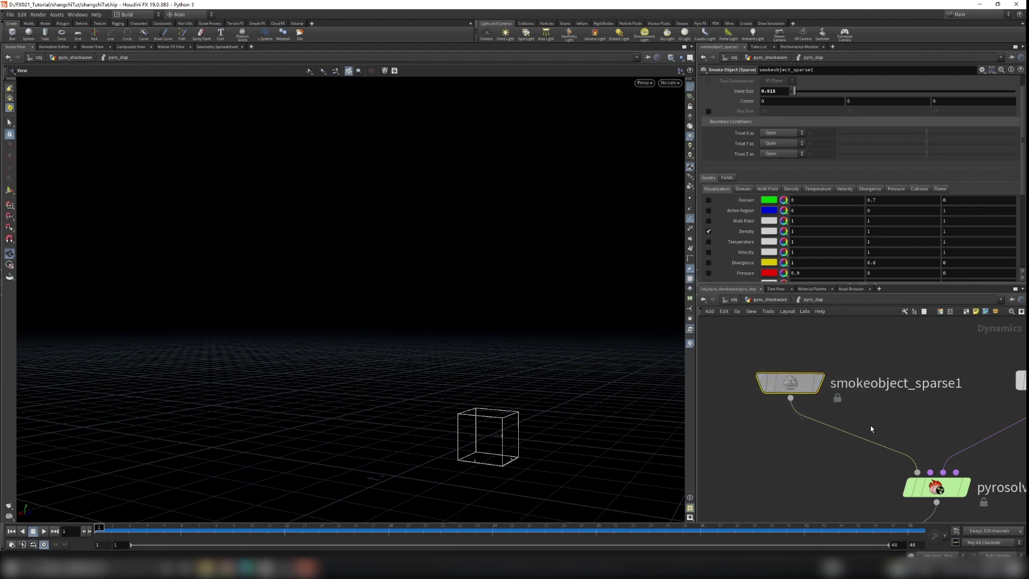
scroll(870, 425, down, 3)
key(ctrl+c)
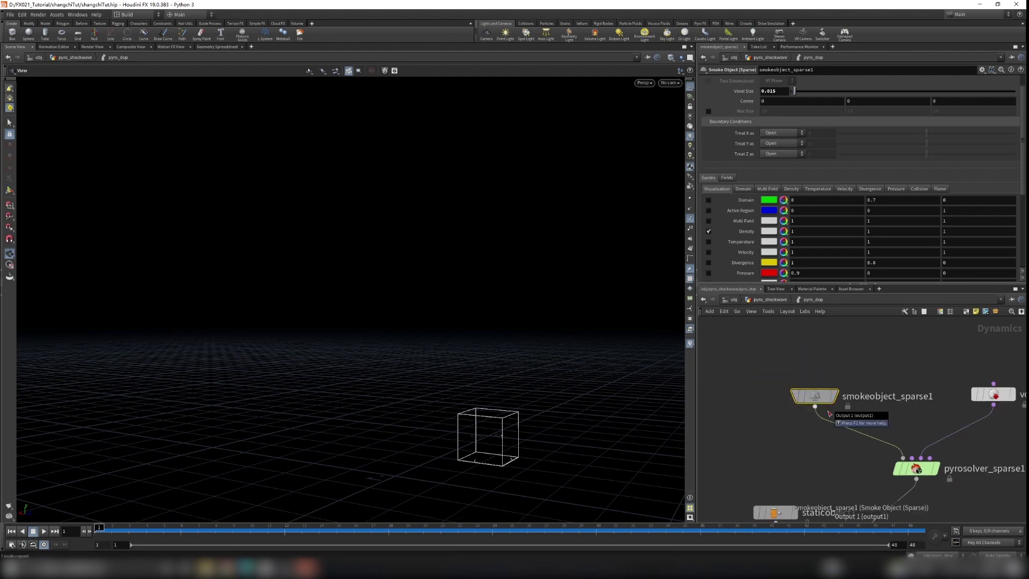
click(783, 303)
drag(753, 408, 879, 468)
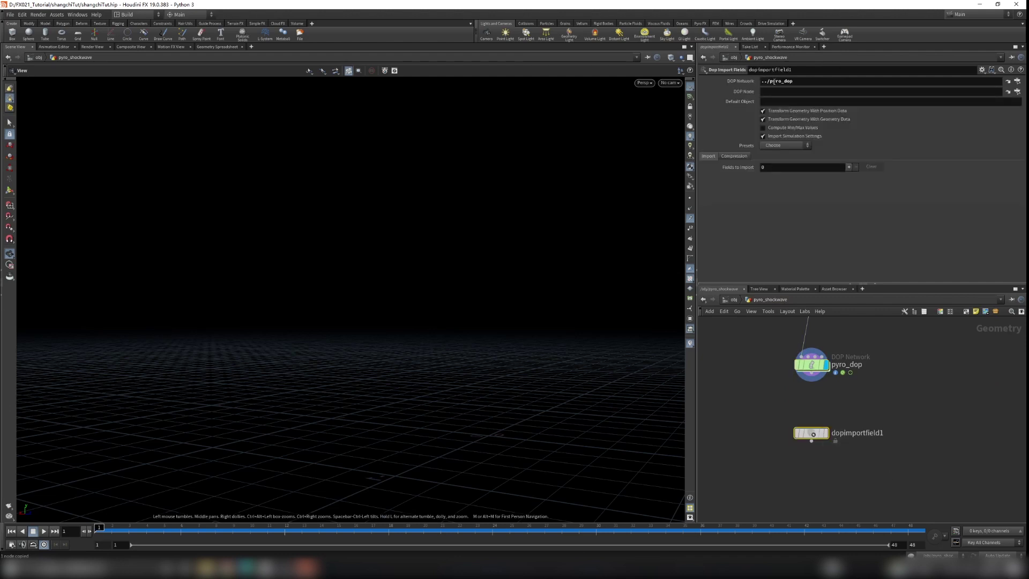
key(ctrl+v)
drag(774, 417, 870, 460)
- Display dopimportfield1 in the viewport and move the timeline to frame 13
mouse_move(828, 435)
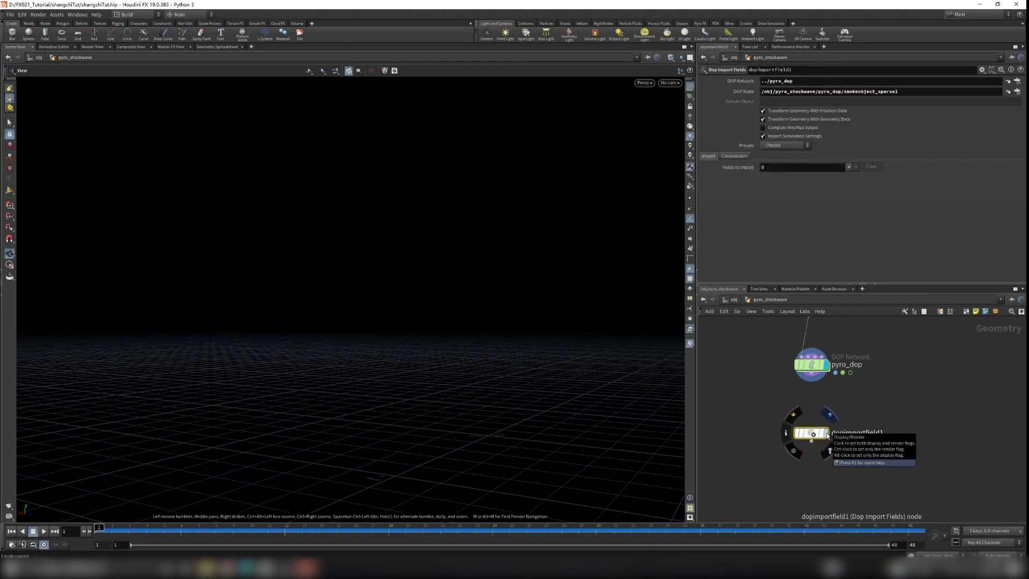
right_drag(555, 319, 493, 423)
drag(493, 423, 499, 420)
right_drag(499, 420, 487, 450)
drag(420, 534, 301, 534)
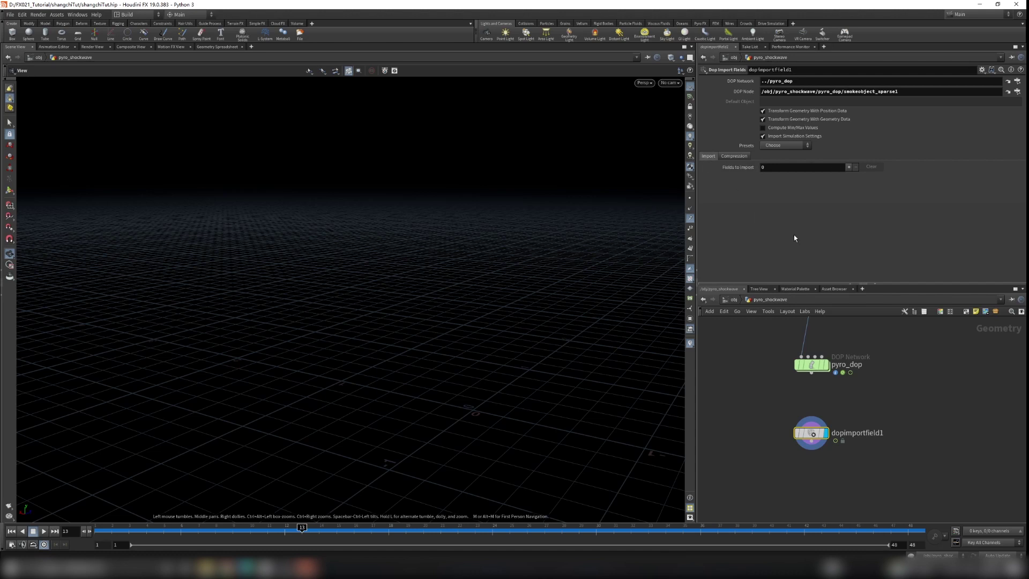
- Add one import field named density and scrub to frame 17 to preview the imported smoke
click(848, 167)
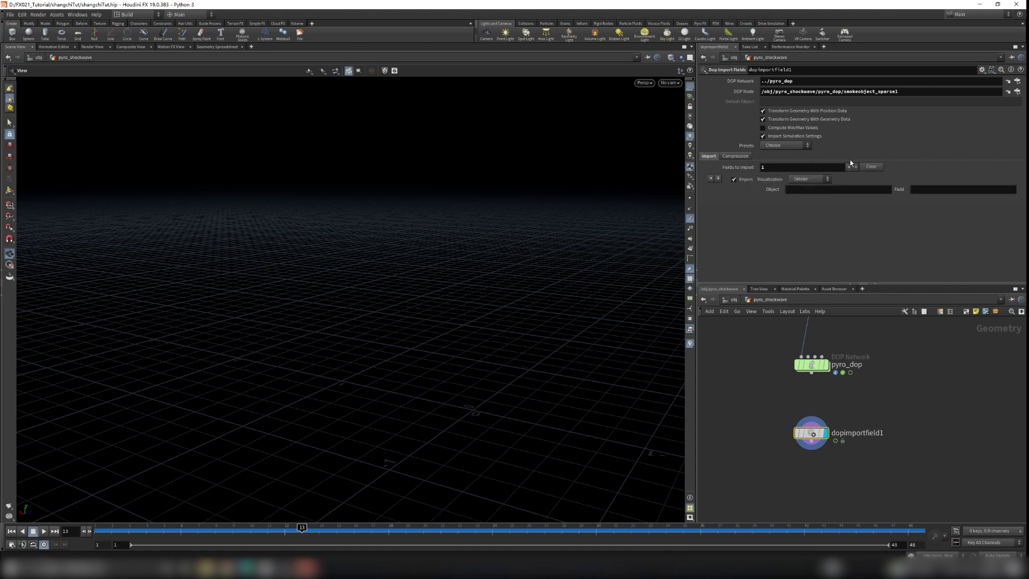
click(931, 190)
text(density)
key(Return)
mouse_move(544, 280)
mouse_down()
mouse_move(523, 322)
mouse_move(524, 298)
mouse_move(407, 236)
mouse_move(657, 278)
mouse_move(459, 266)
mouse_move(555, 289)
mouse_up()
scroll(556, 289, down, 5)
drag(407, 530, 481, 476)
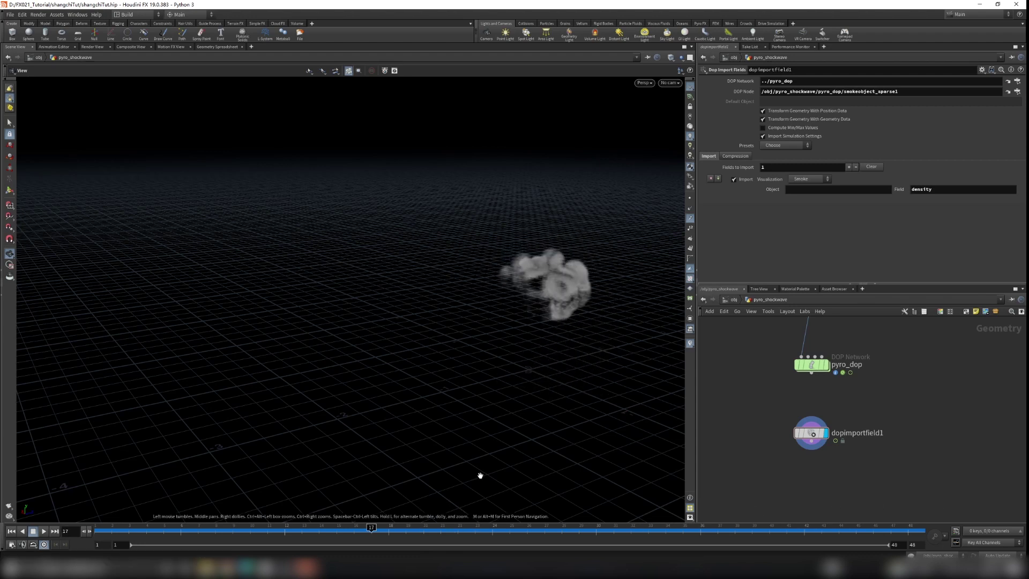
- Replace the manual density entry with the Smoke preset and remove its Cd and rest fields
click(710, 178)
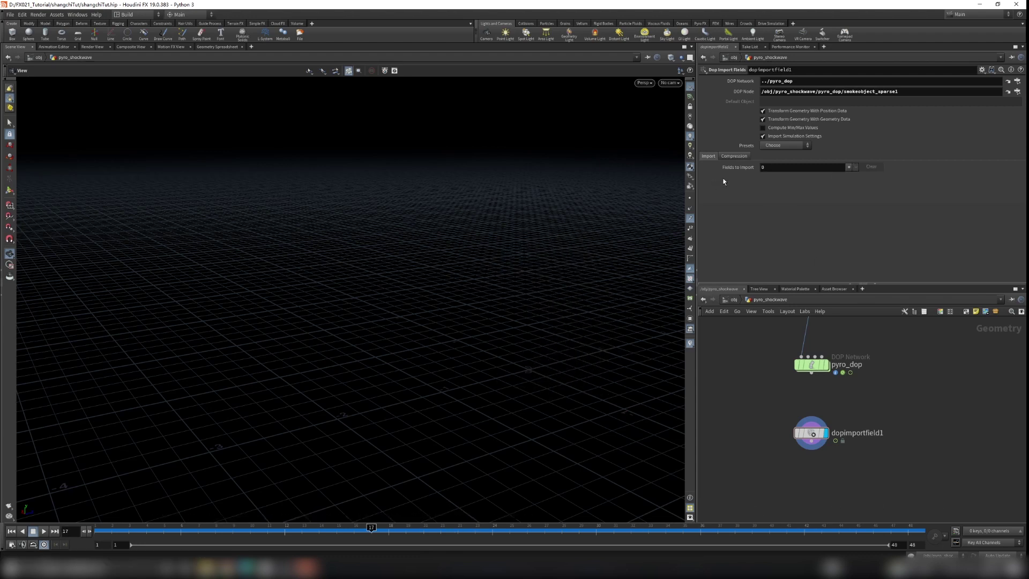
click(769, 145)
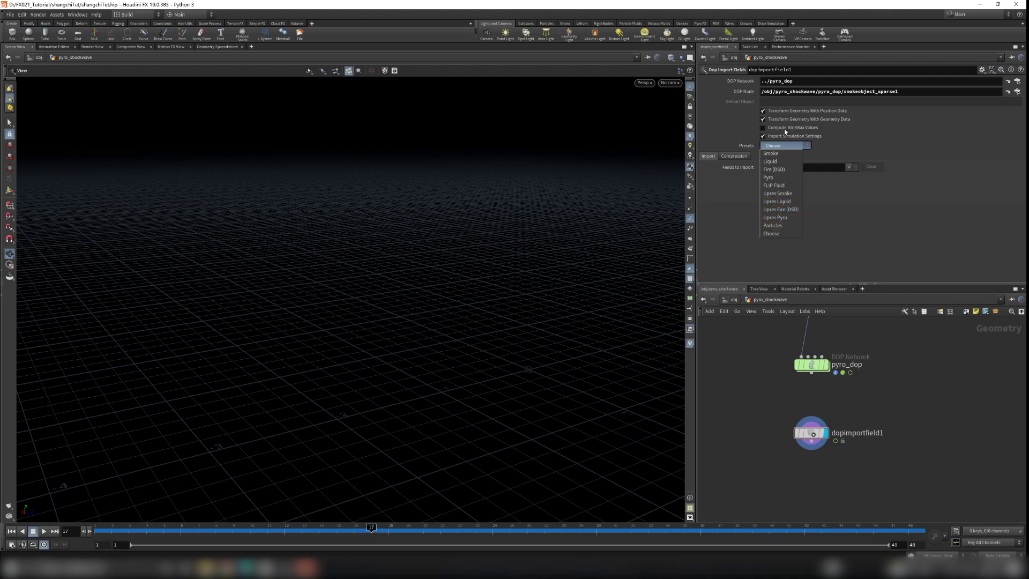
click(774, 154)
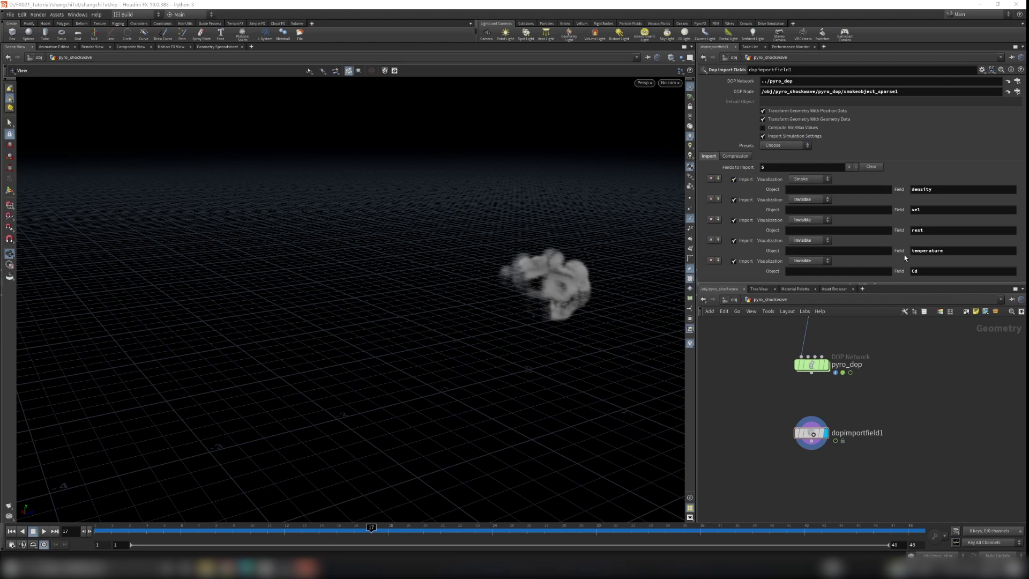
click(710, 260)
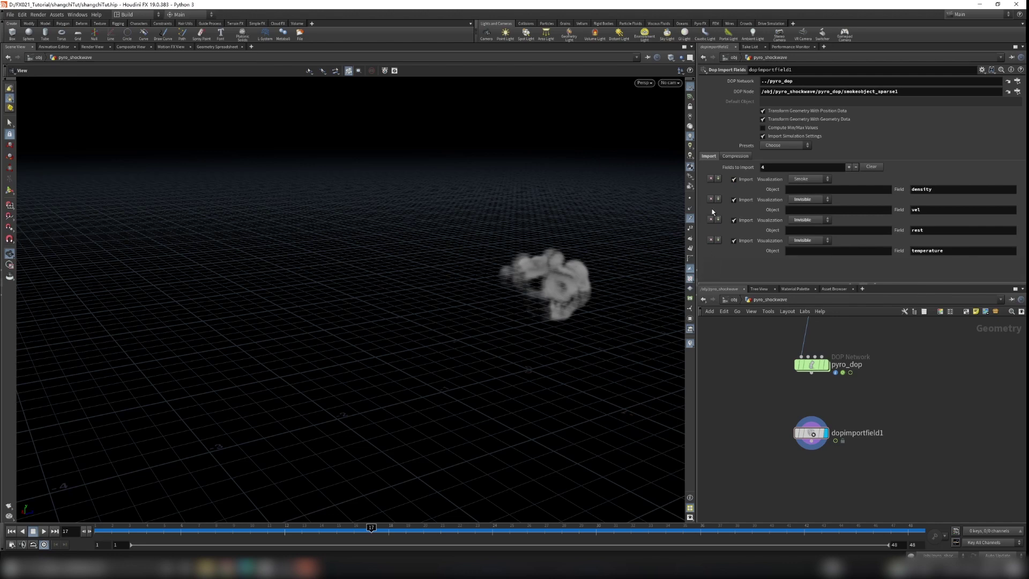
click(710, 219)
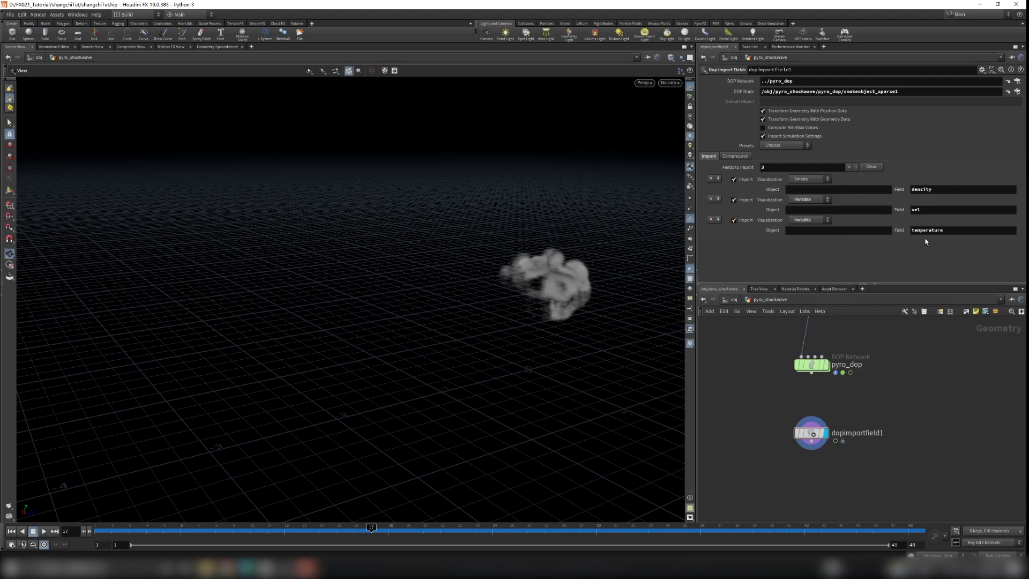
mouse_move(493, 310)
mouse_down()
mouse_move(613, 289)
mouse_move(489, 328)
mouse_move(498, 312)
mouse_up()
- Add a File Cache node below dopimportfield1
middle_drag(885, 416, 901, 361)
scroll(829, 418, up, 3)
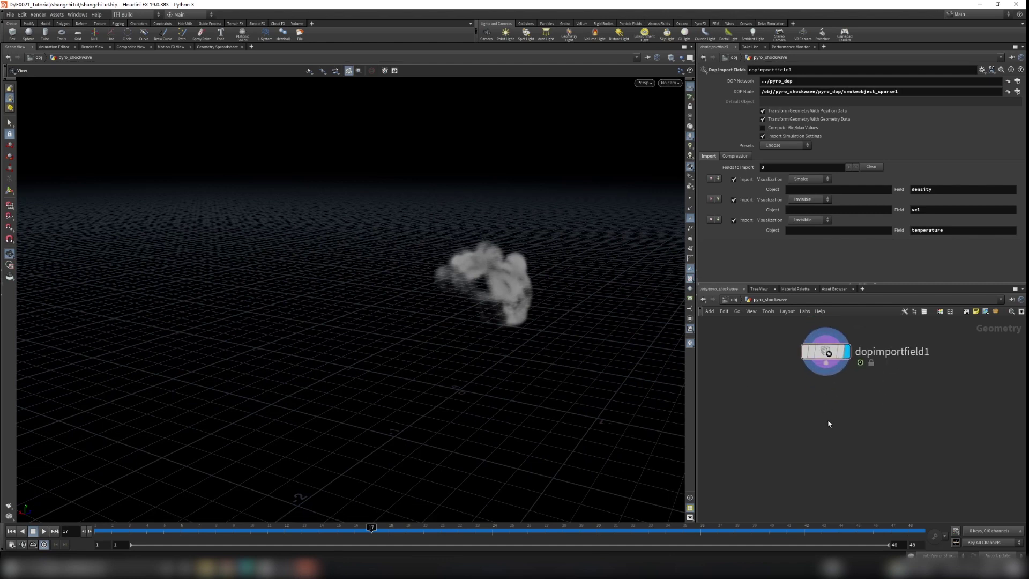
key(Tab)
text(filec)
key(Return)
click(801, 428)
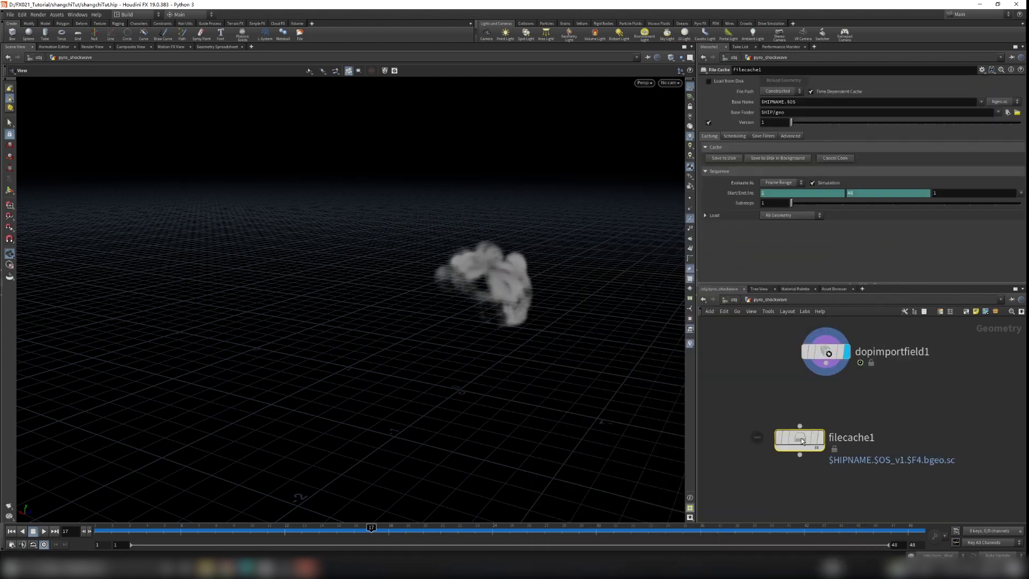
- Wire dopimportfield1 into filecache1 and display the file cache node
drag(825, 366, 822, 436)
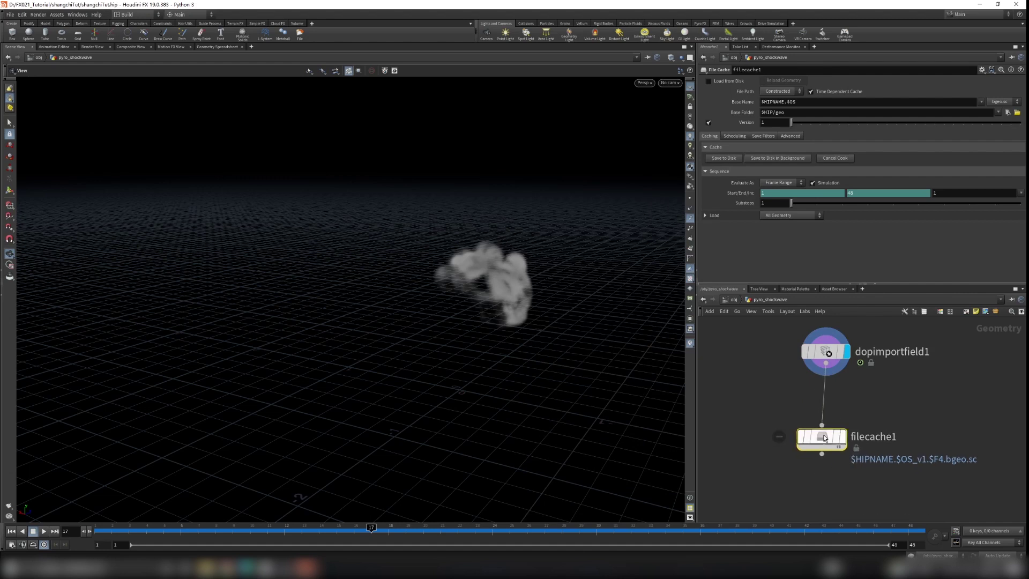
click(841, 437)
drag(755, 408, 862, 471)
- Set the cache's file path mode to Explicit and replace the path's root variable with $JOB
click(779, 91)
click(774, 103)
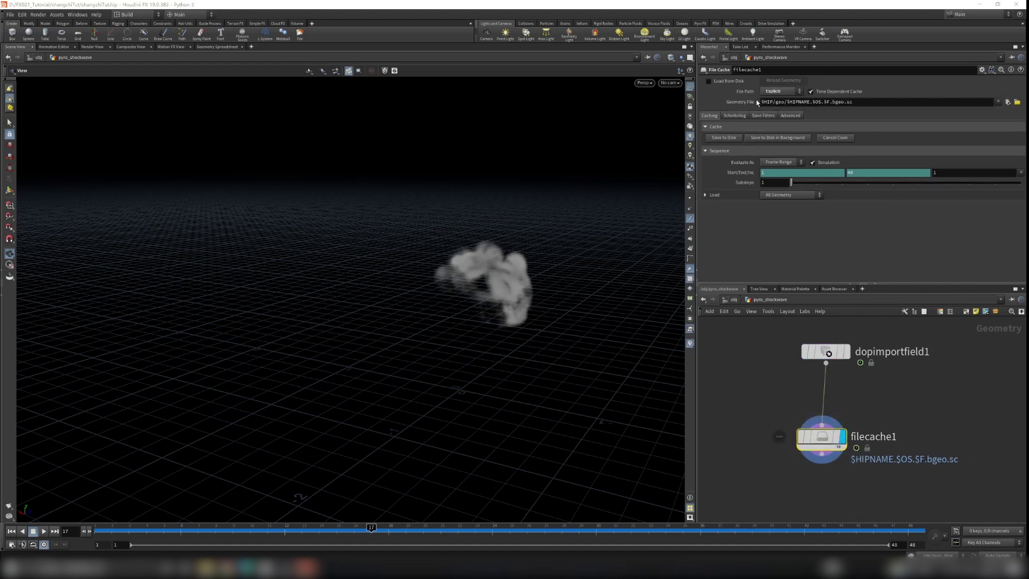
click(772, 102)
key(BackSpace)
key(BackSpace)
key(BackSpace)
text(JOB)
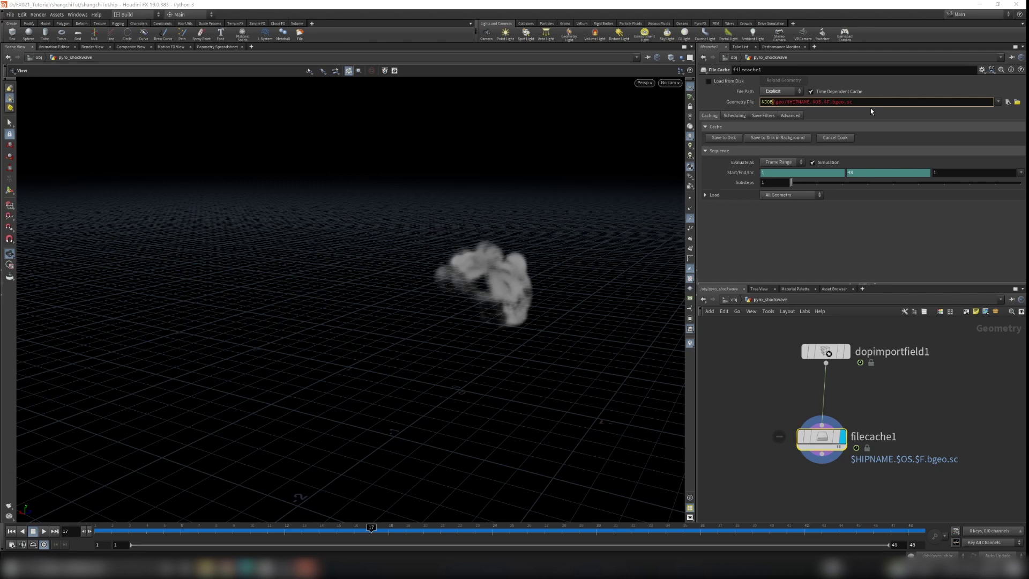
- Replace the $HIPNAME prefix with a $OS subfolder so the geometry file path reads $JOB/geo/$OS/$OS.$F.bgeo.sc
key(Right)
key(BackSpace)
key(BackSpace)
key(BackSpace)
key(BackSpace)
key(BackSpace)
key(BackSpace)
key(BackSpace)
key(BackSpace)
key(BackSpace)
text($)
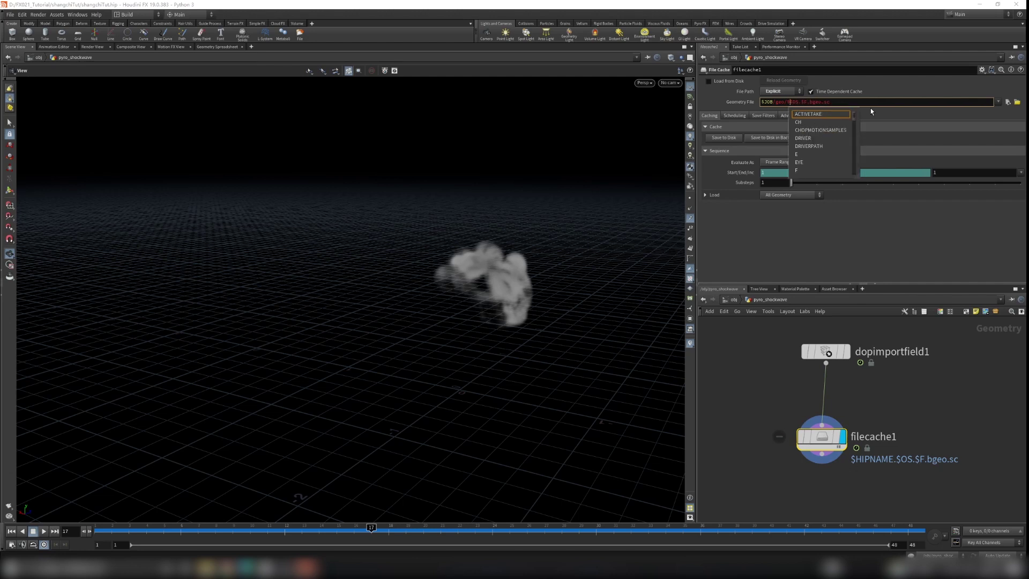
text(OS)
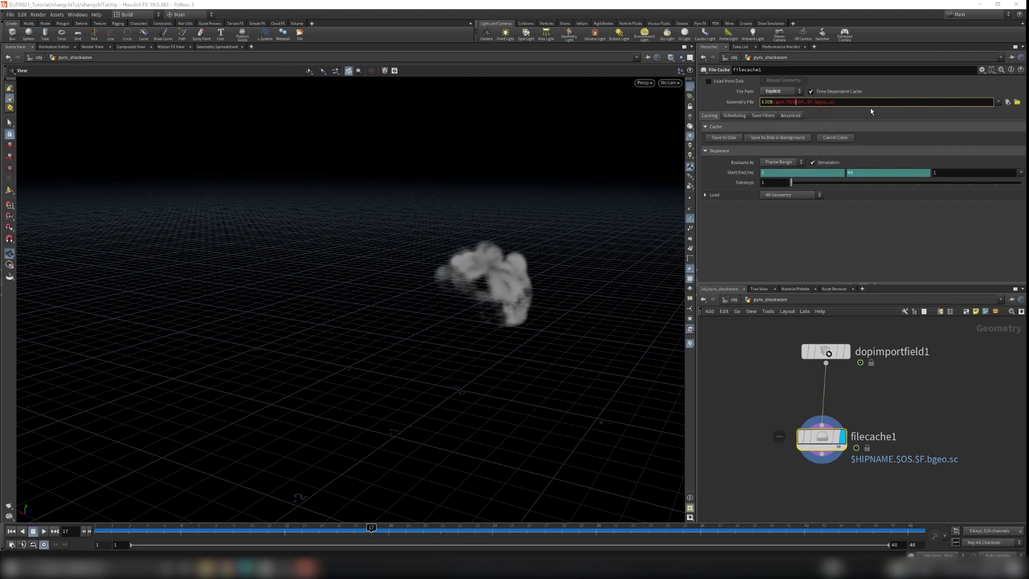
text(/)
drag(842, 101, 766, 102)
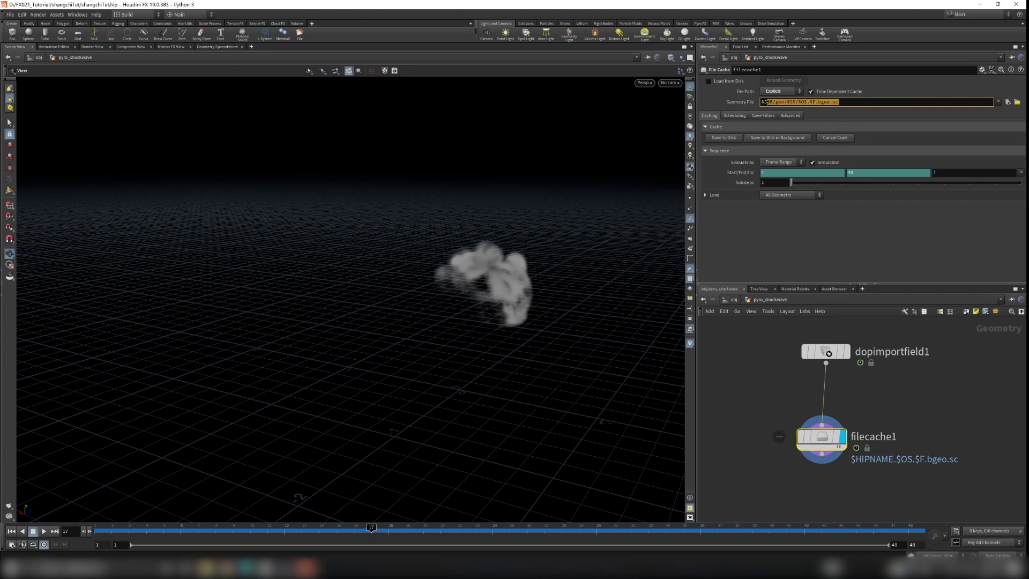
- Rename the file cache node to test1 and duplicate it beside the original as test2
double_click(873, 436)
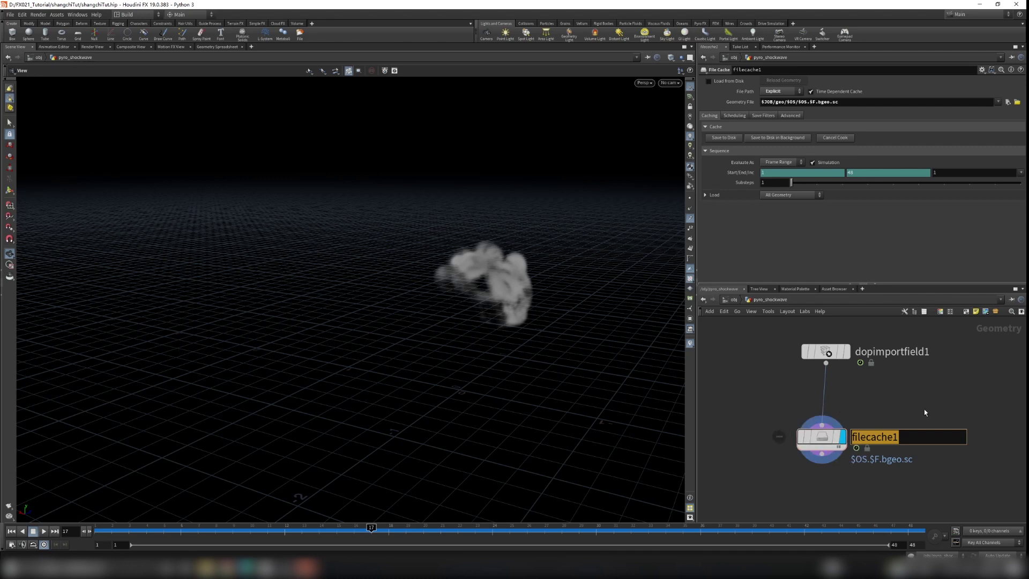
text(test1)
key(Return)
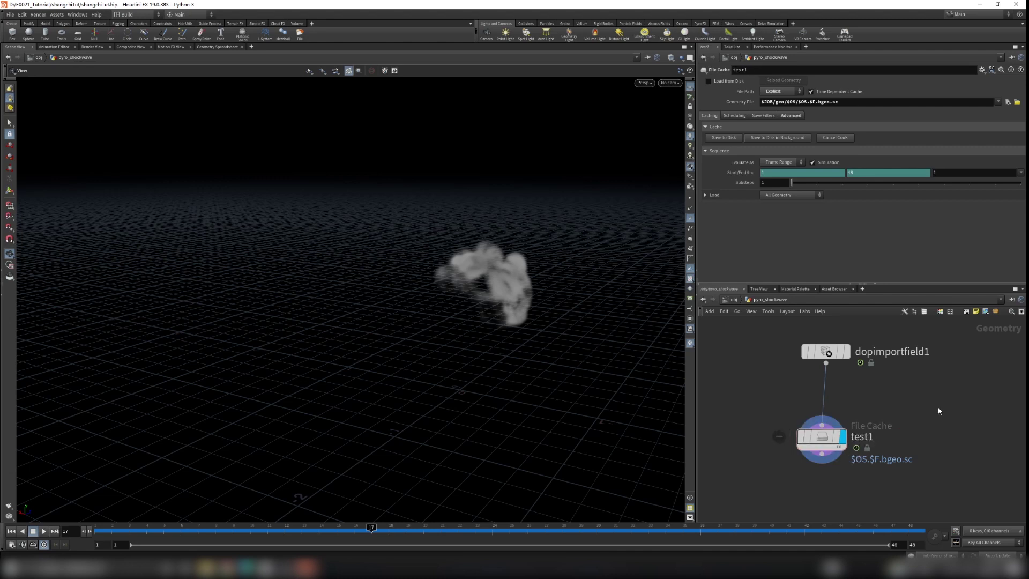
alt+drag(821, 437, 923, 458)
- Add a Pyro Post-Process node above test2
key(Tab)
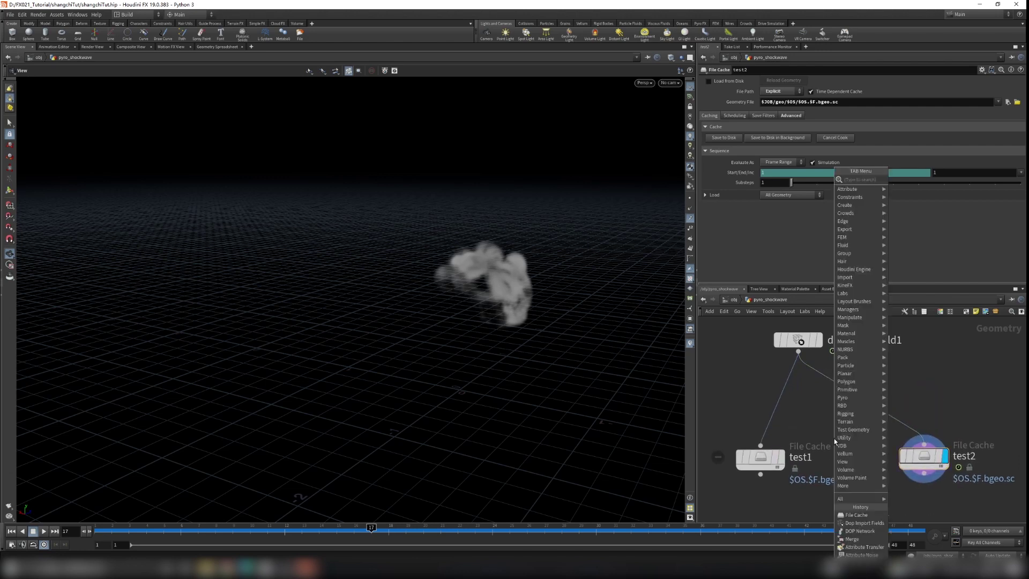
text(pyro)
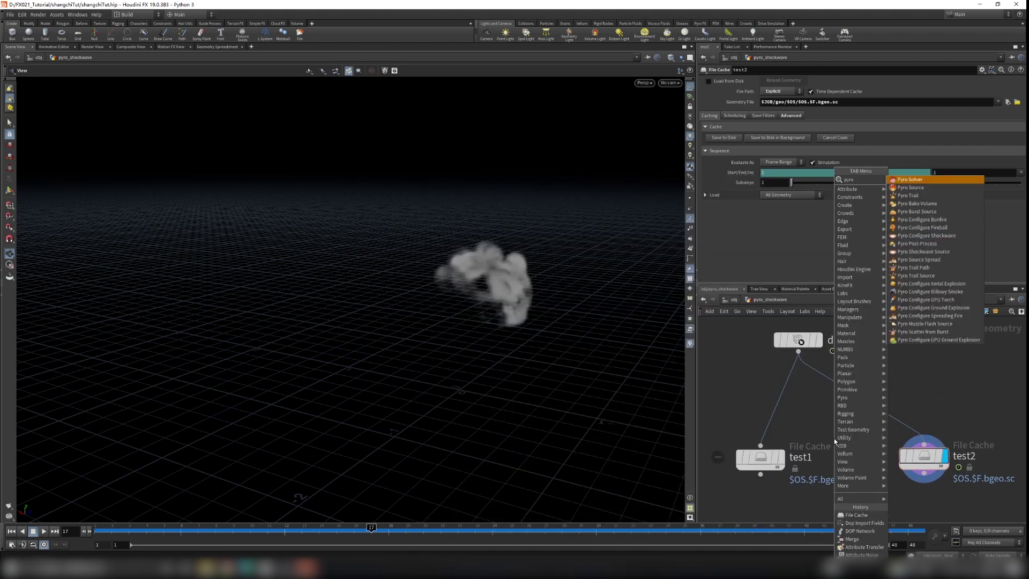
text(post)
key(Return)
click(913, 378)
middle_drag(805, 414, 829, 387)
- Display test1, set it to evaluate as Single Frame and save frame 24 to disk
drag(732, 391, 752, 416)
click(804, 431)
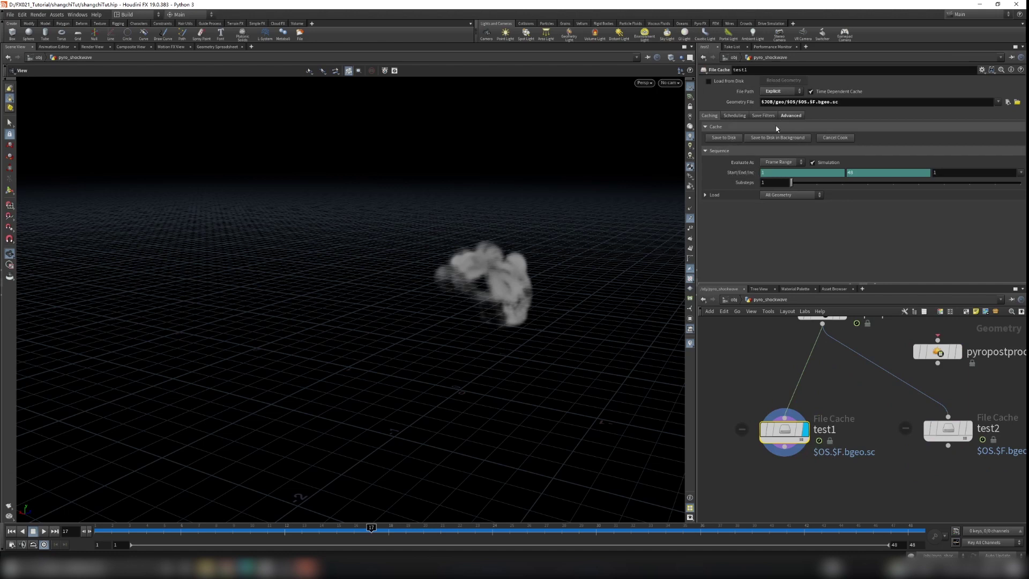
click(790, 162)
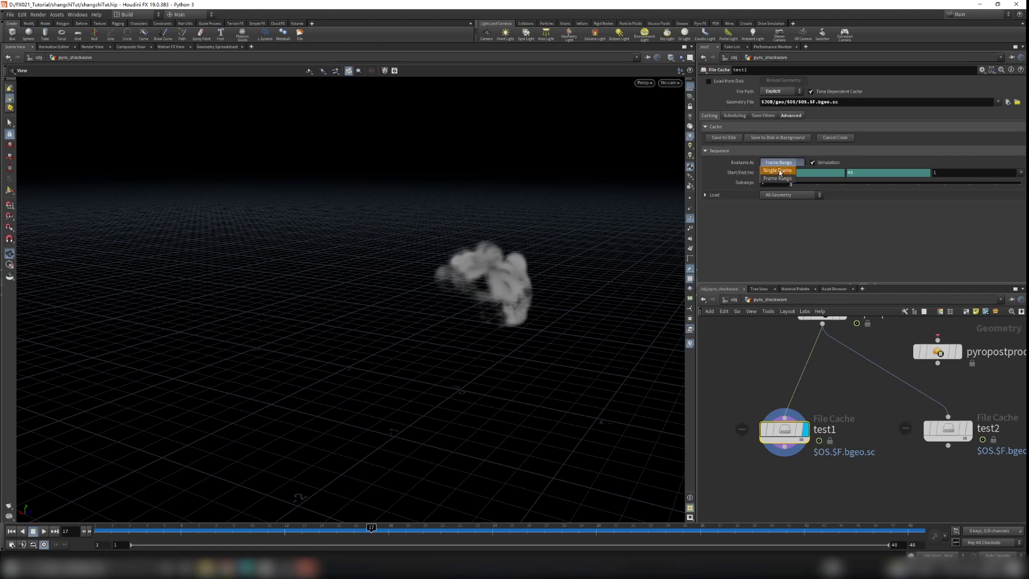
click(777, 170)
click(499, 530)
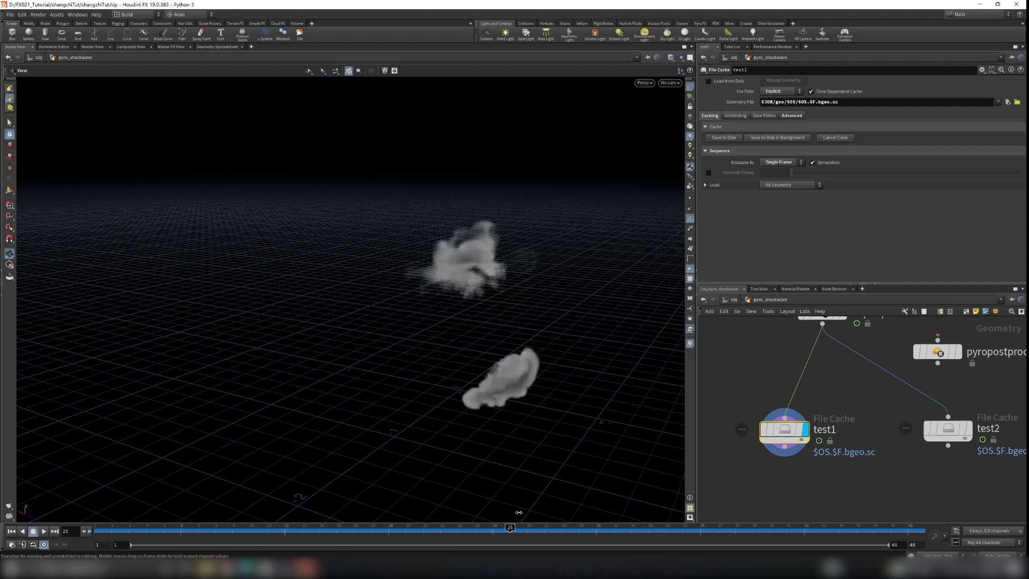
drag(491, 301, 474, 384)
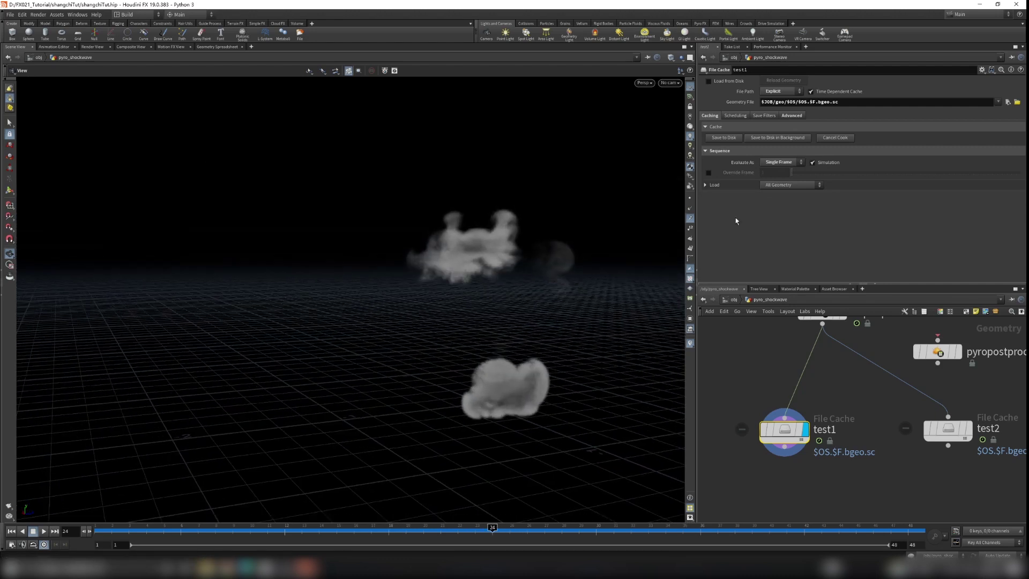
click(724, 138)
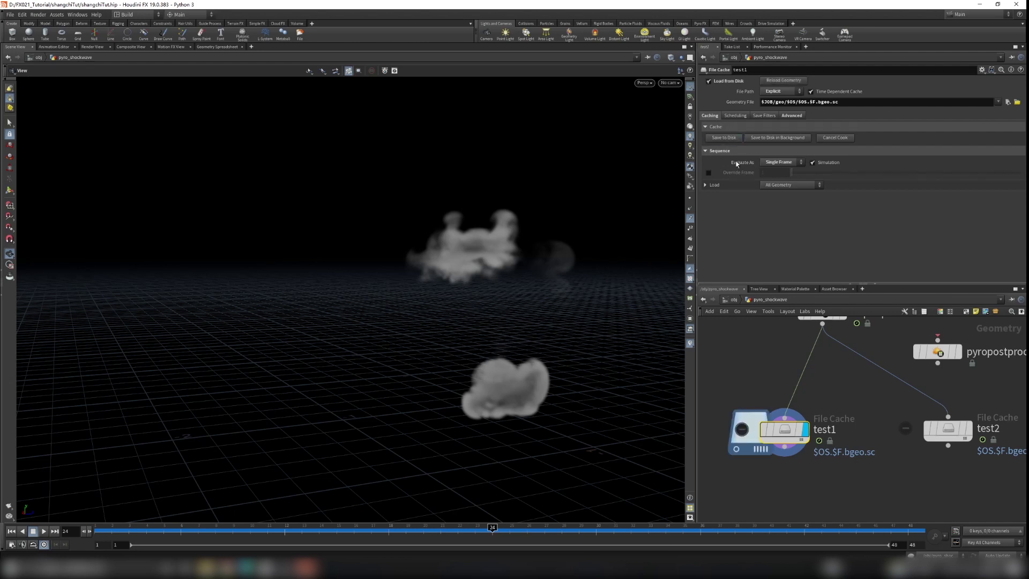
- Insert pyropostprocess1 between dopimportfield1 and test2
scroll(896, 349, down, 2)
drag(911, 378, 857, 389)
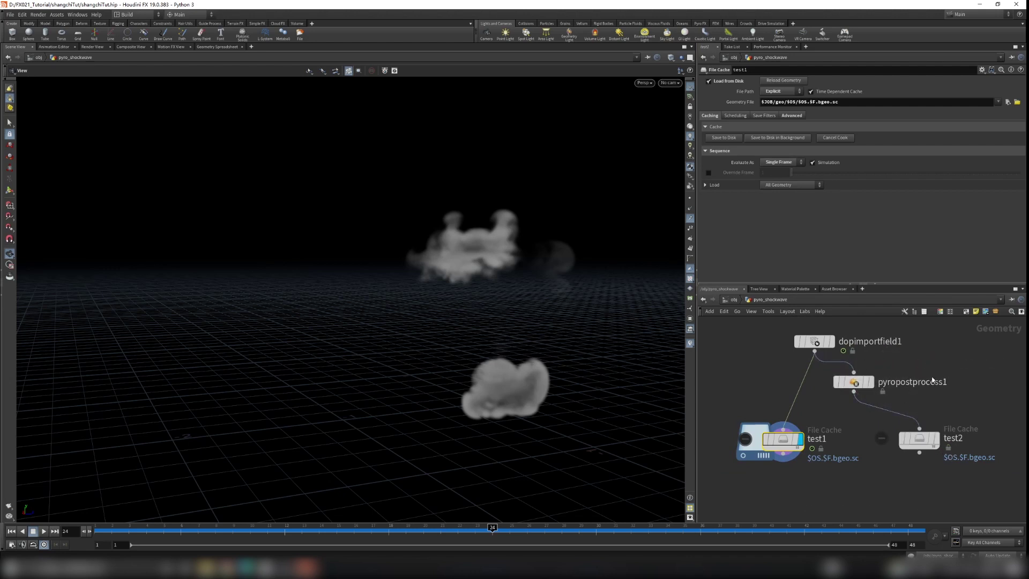
drag(920, 399, 836, 353)
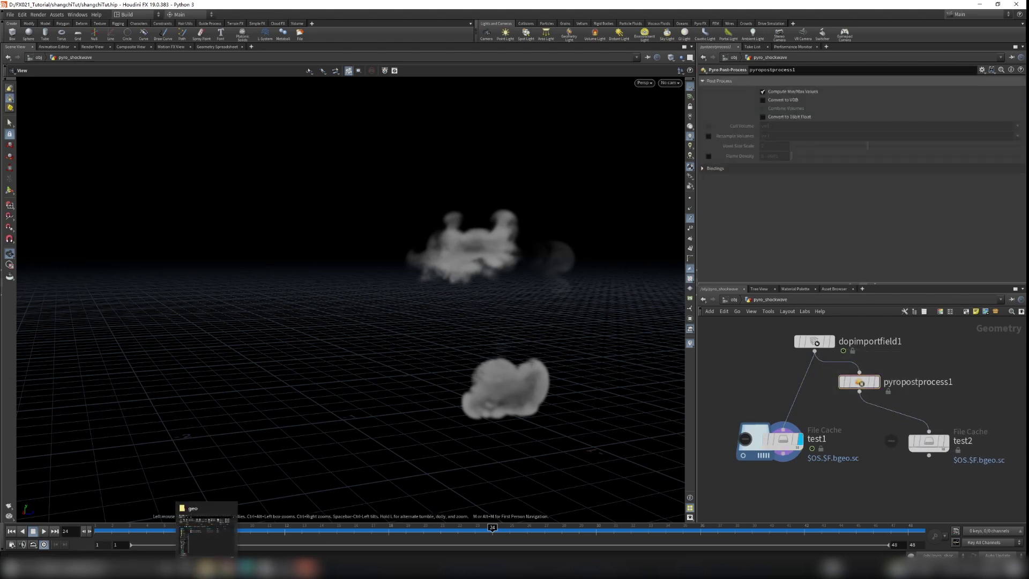
- Check the size of the cached frame file in the test1 folder in File Explorer
click(231, 567)
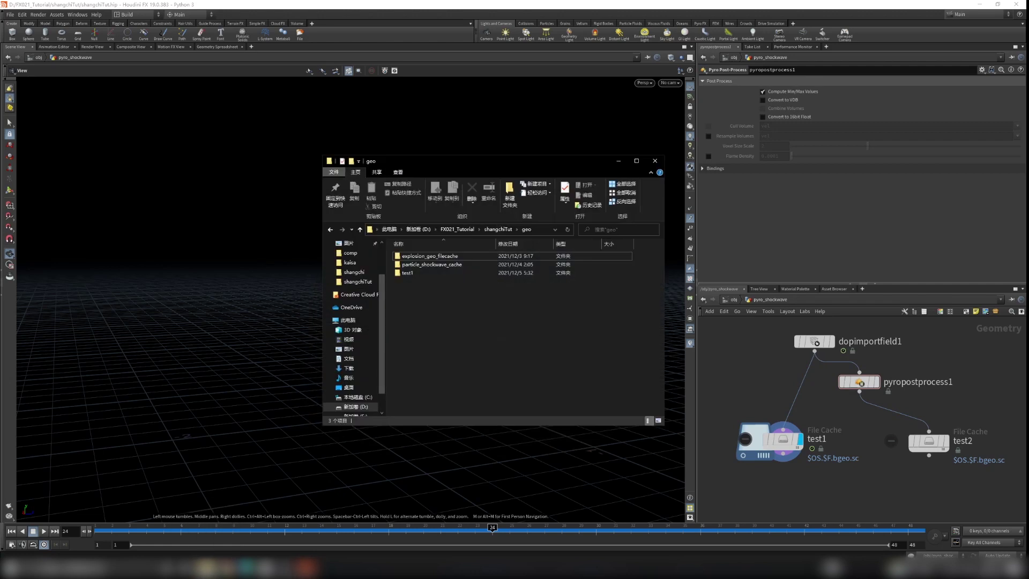
double_click(406, 272)
mouse_move(635, 273)
mouse_down()
mouse_move(594, 260)
mouse_move(634, 284)
mouse_up()
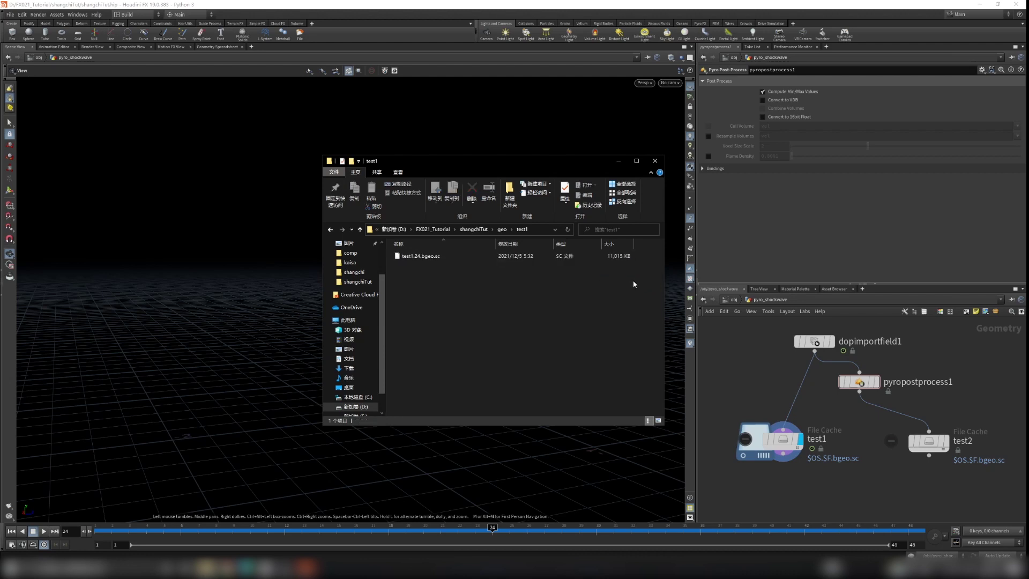
click(616, 162)
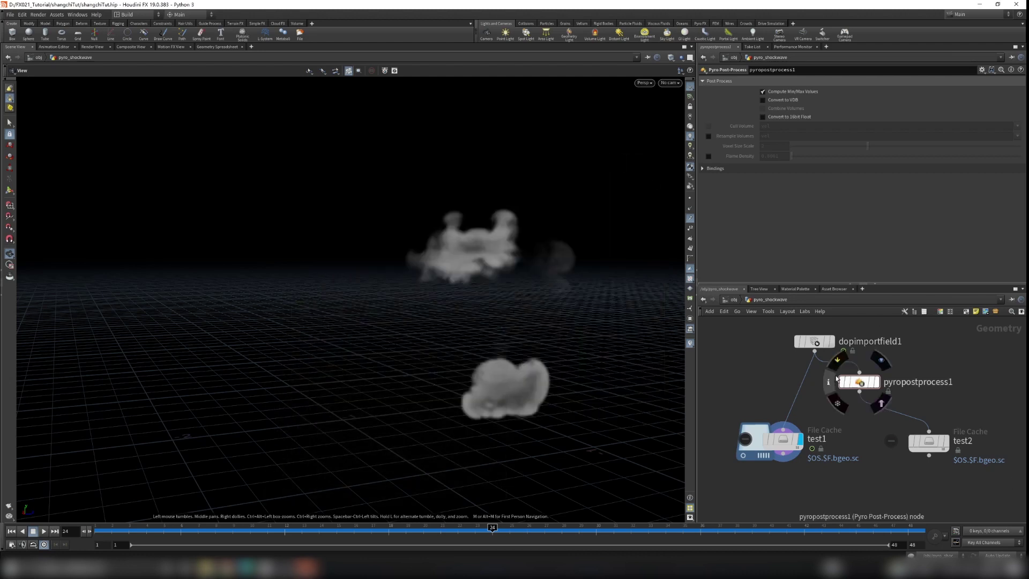
- Read the help for pyropostprocess1's Convert to 16bit Float option and examine the cached smoke from several angles
drag(892, 398, 891, 398)
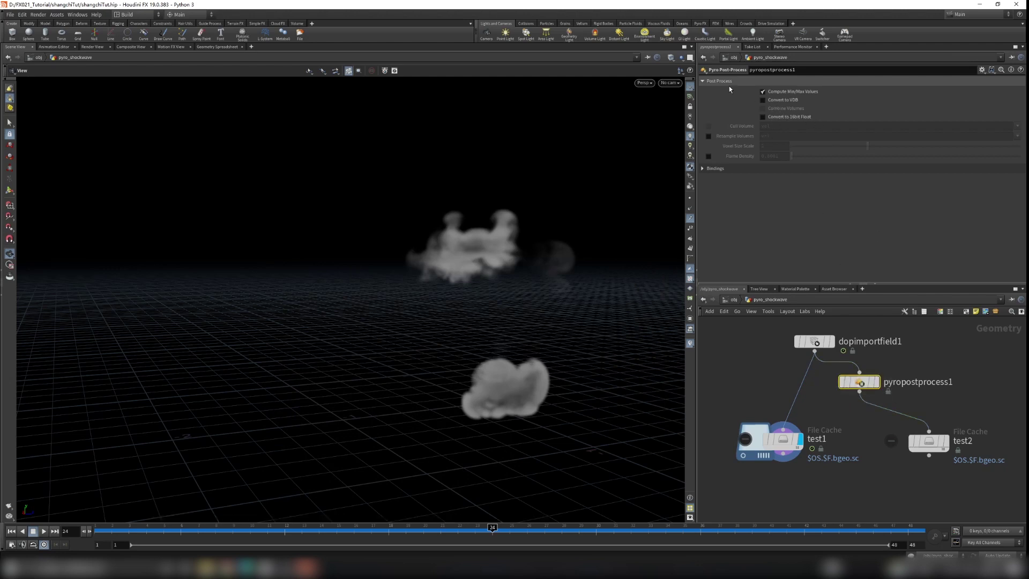
mouse_move(807, 119)
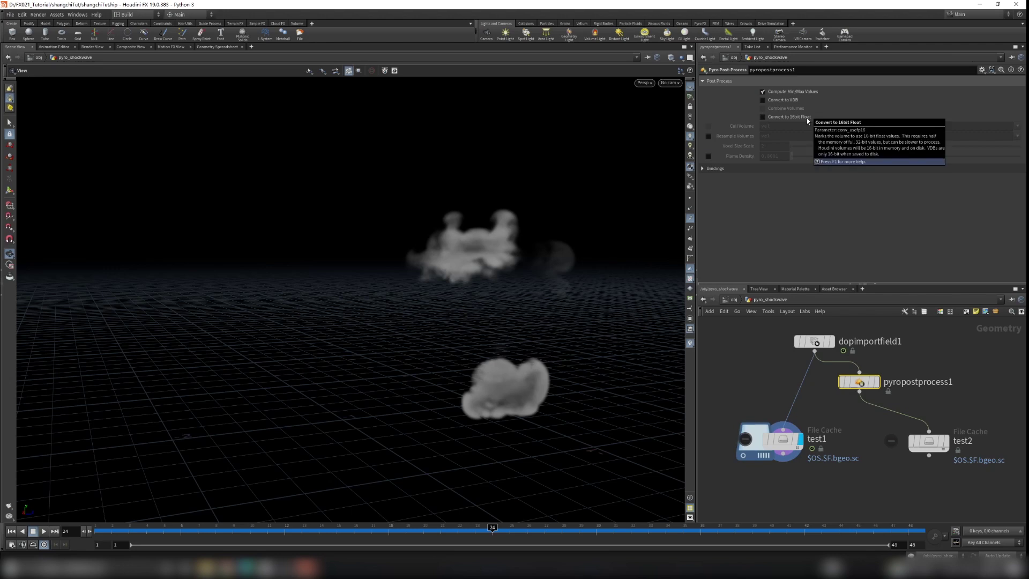
right_drag(514, 380, 469, 395)
drag(471, 383, 604, 373)
right_drag(603, 370, 792, 309)
drag(571, 369, 617, 372)
right_drag(572, 367, 377, 404)
drag(511, 367, 436, 385)
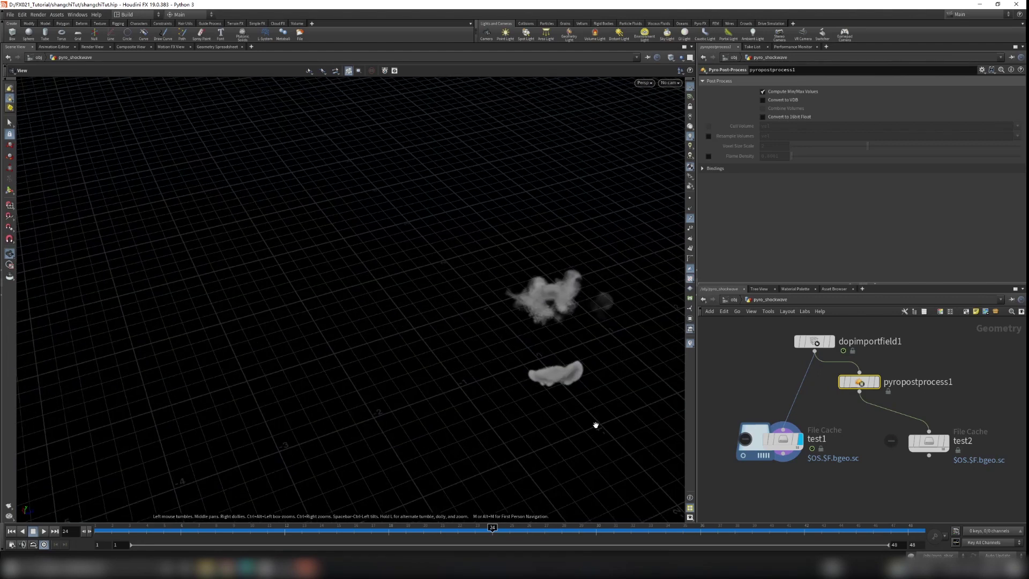
drag(594, 370, 487, 356)
right_drag(487, 355, 505, 365)
drag(505, 365, 645, 344)
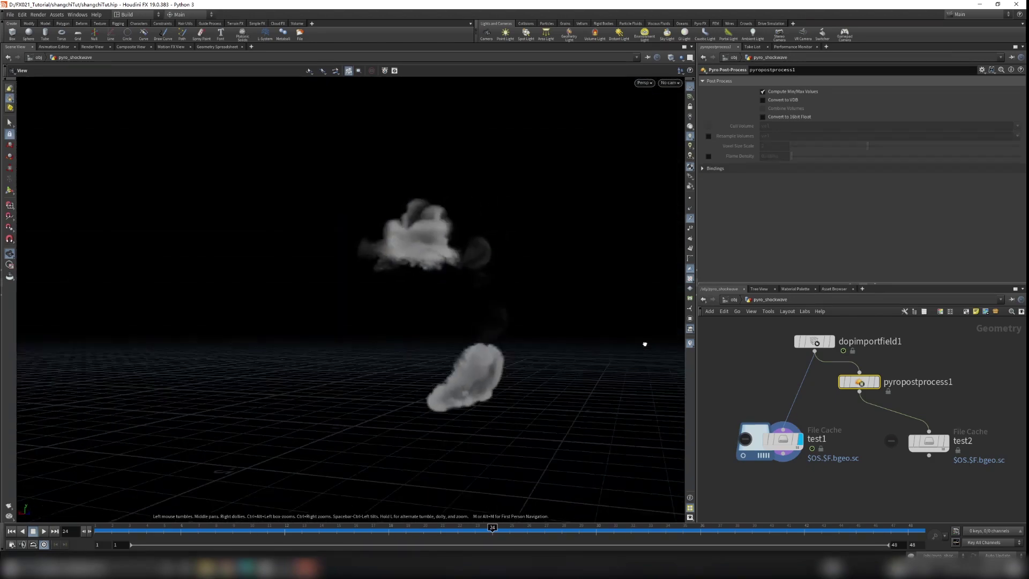
right_drag(645, 344, 445, 395)
drag(445, 395, 507, 383)
right_drag(506, 383, 521, 378)
drag(521, 378, 460, 399)
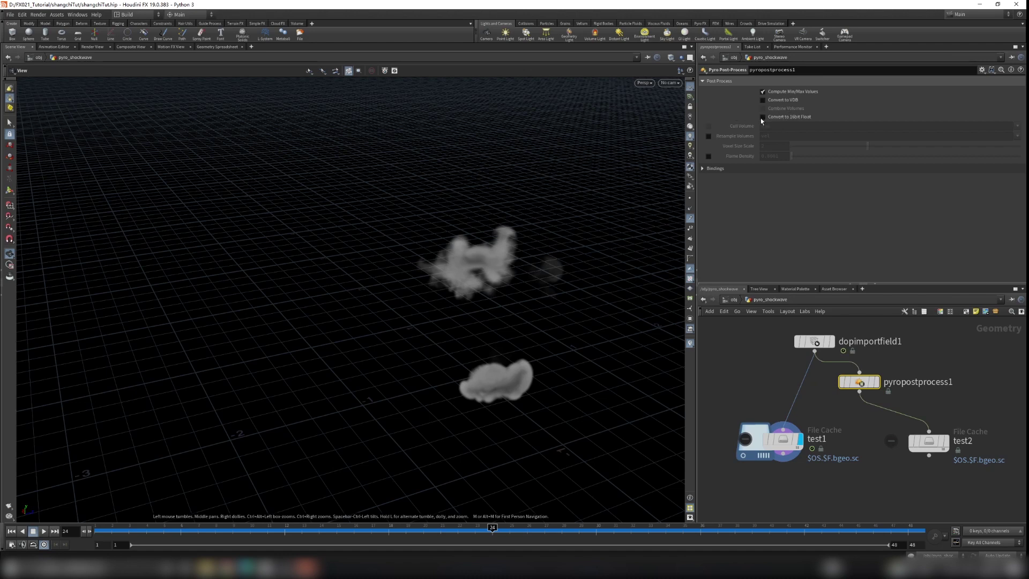
- In pyropostprocess1, enable Convert to VDB, Combine Volumes, Convert to 16bit Float, Cull Volume, Resample Volumes and the density option
mouse_move(765, 120)
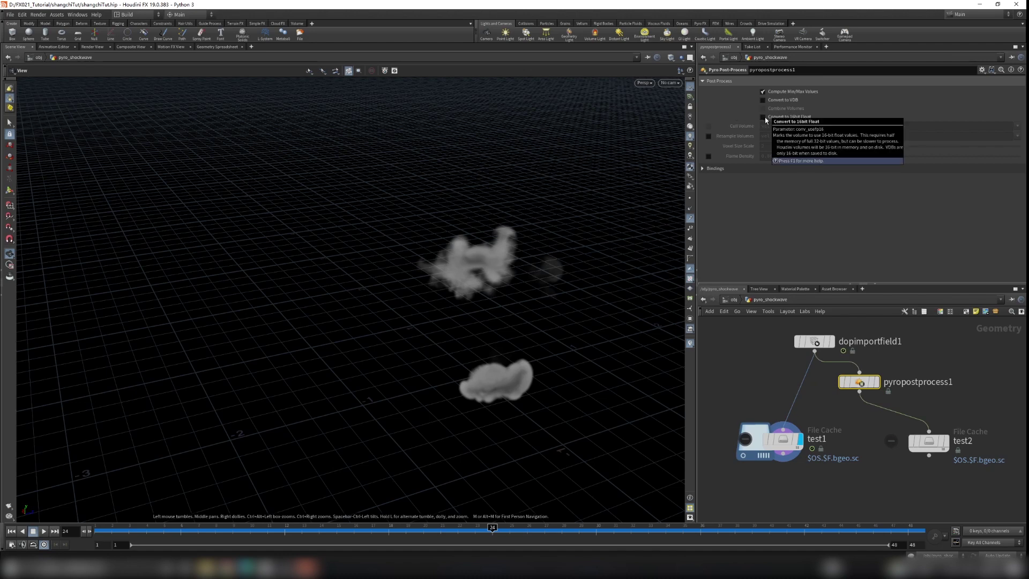
click(763, 118)
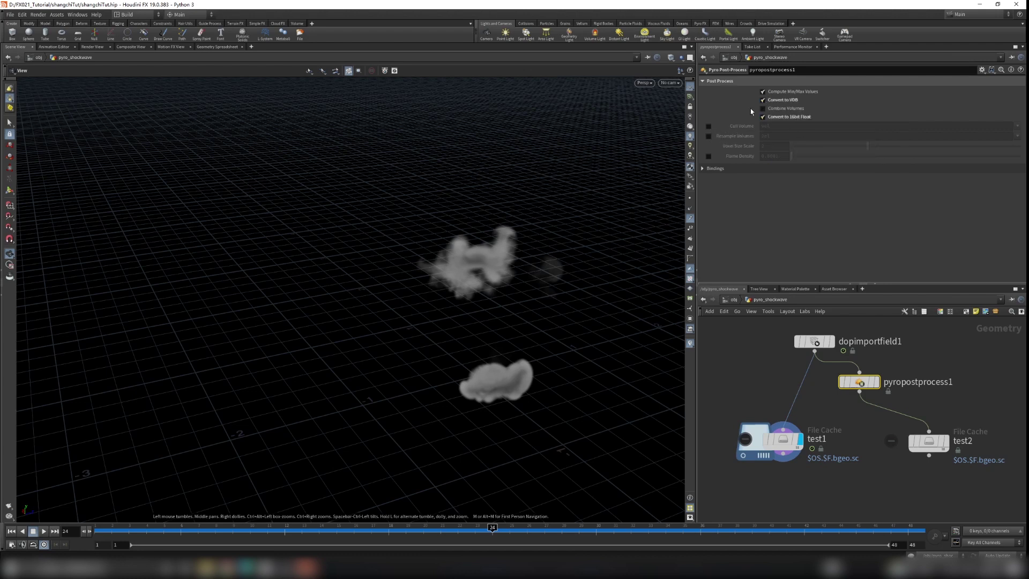
click(708, 126)
click(708, 136)
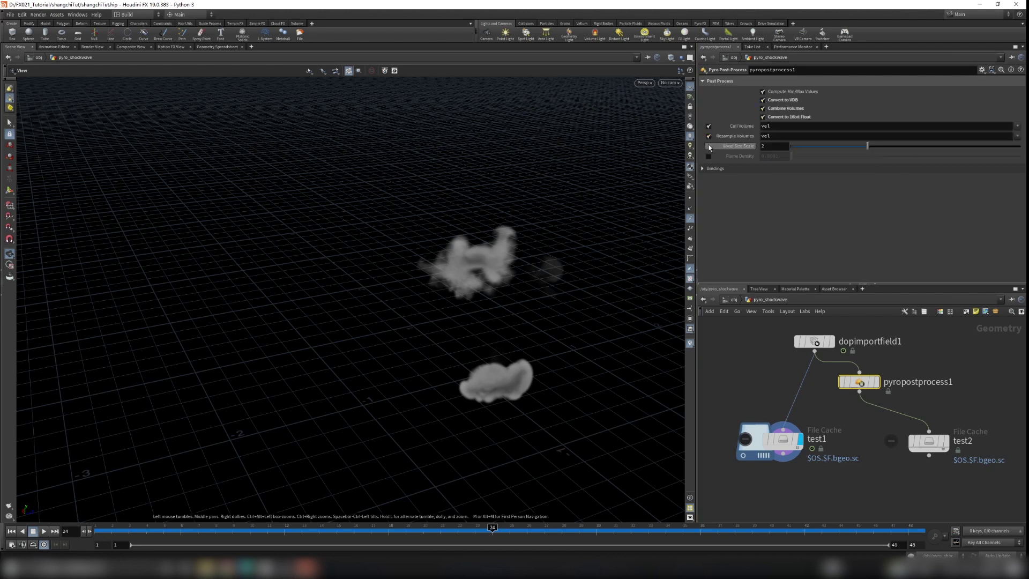
click(709, 156)
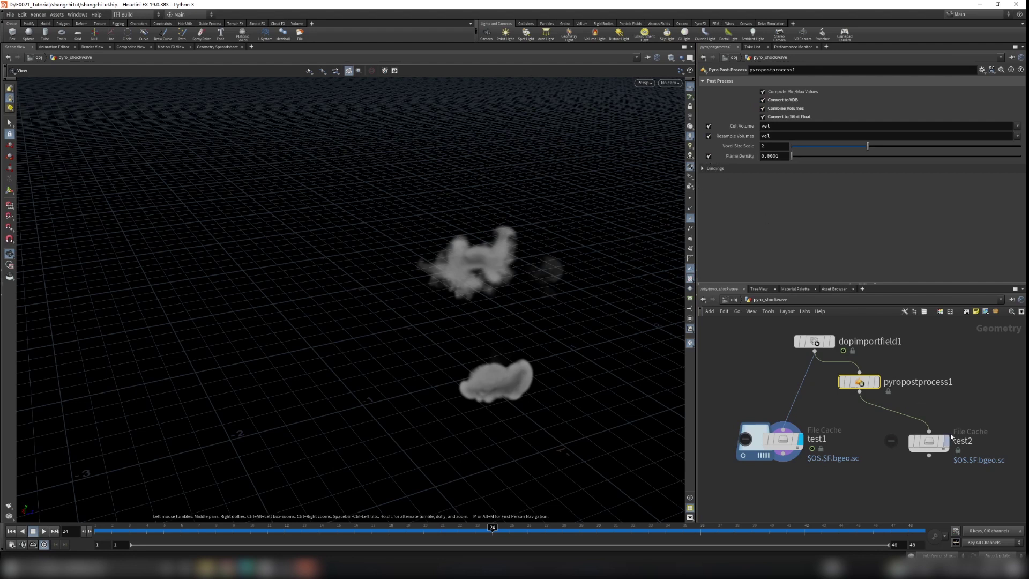
- Set test2 to evaluate as Single Frame and save its post-processed frame 24 to disk
middle_drag(951, 437, 944, 420)
click(922, 424)
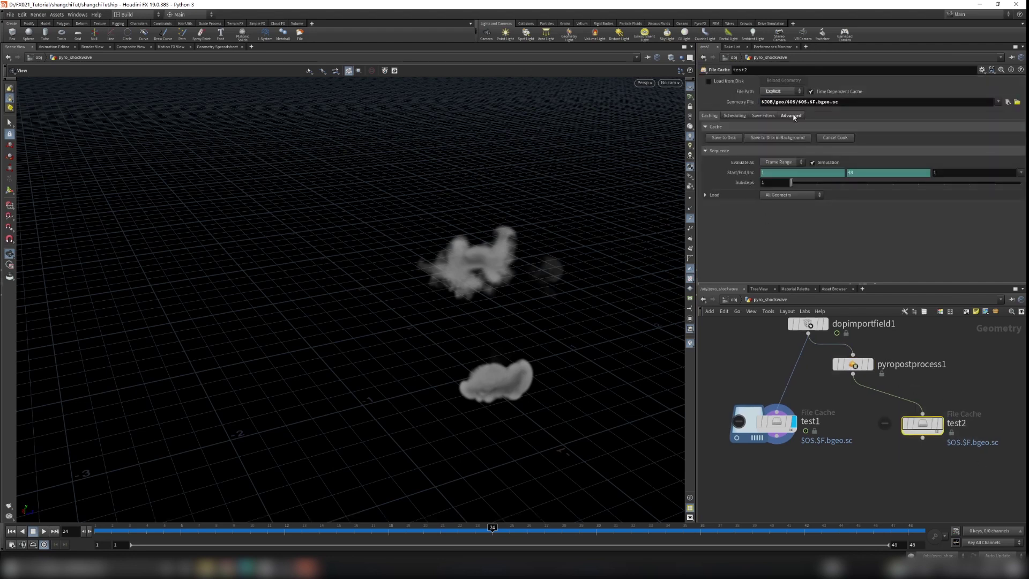
click(778, 170)
click(730, 140)
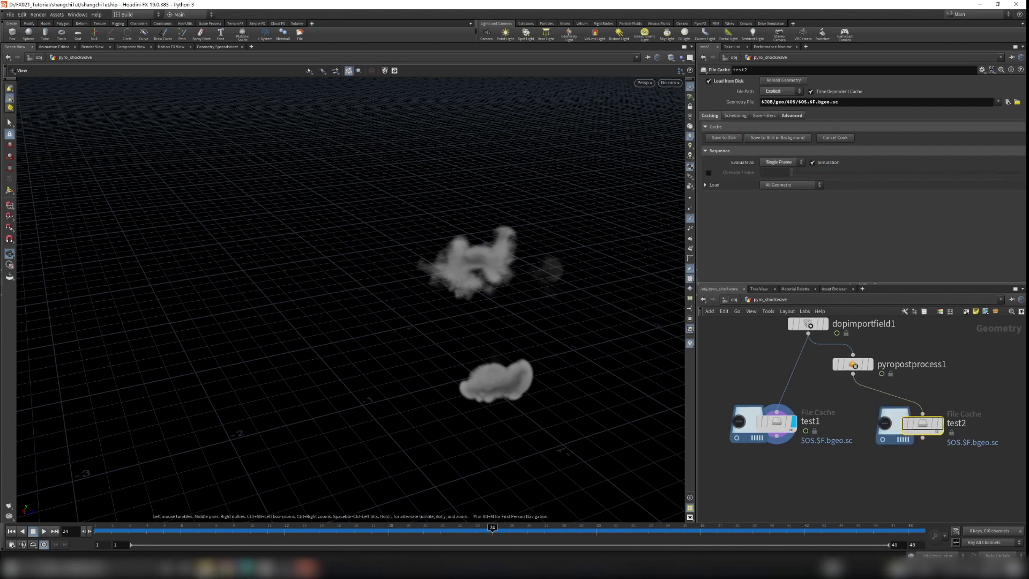
- Check the size of the cached frame file in the test2 folder in File Explorer, then return to Houdini
click(205, 568)
key(alt+Up)
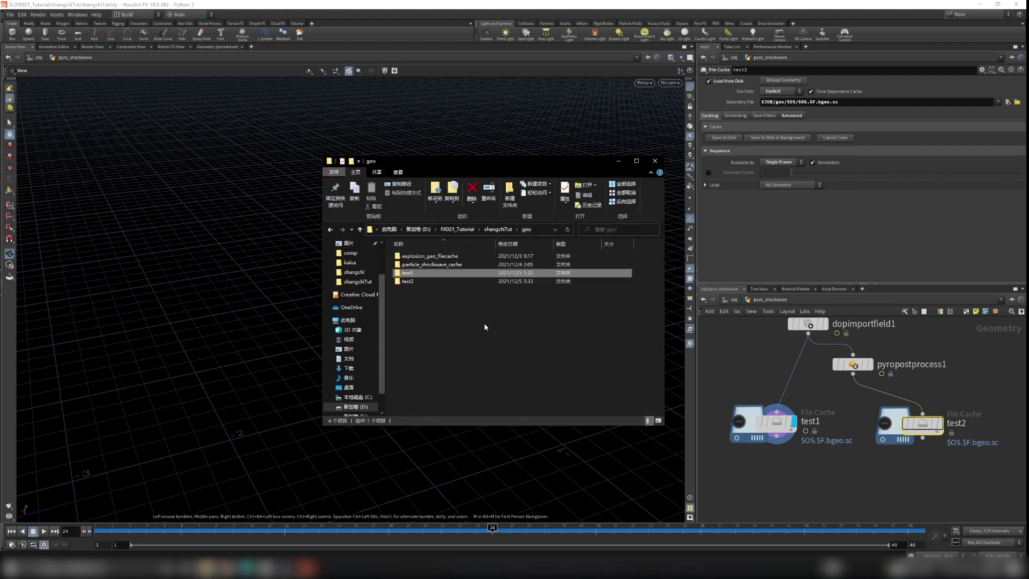
double_click(426, 282)
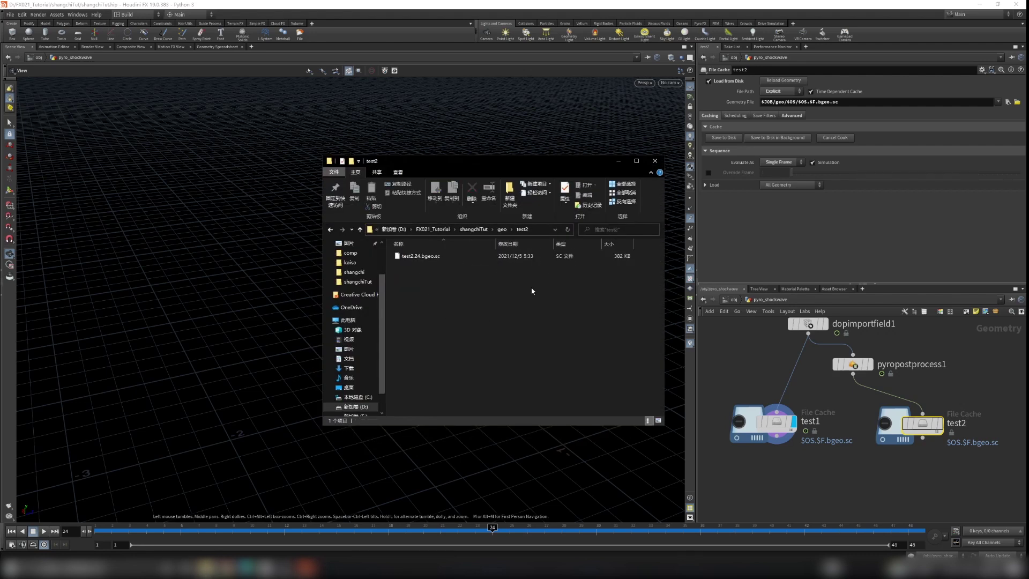
drag(642, 268, 483, 318)
click(824, 493)
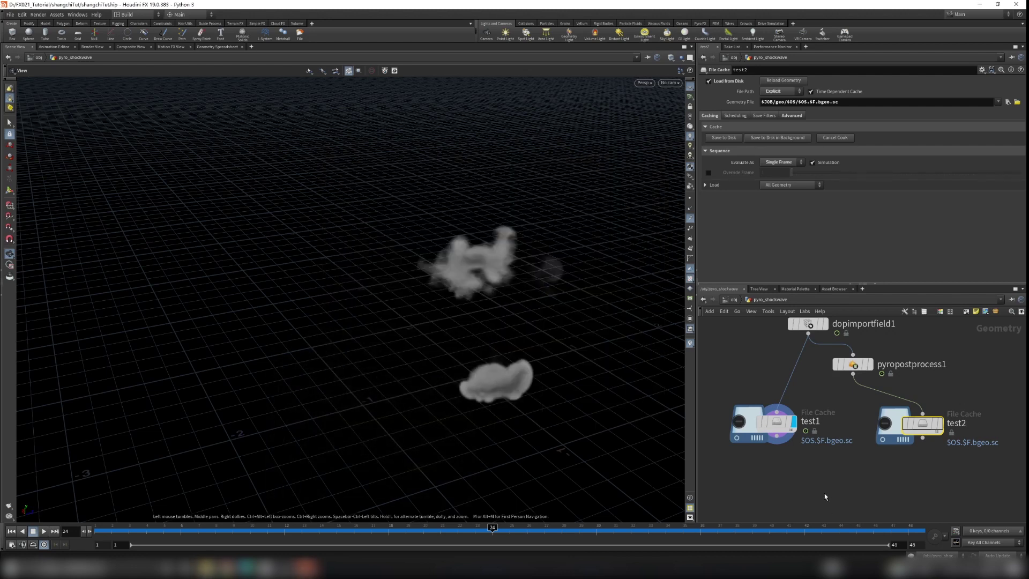
- Add a Switch node, connect test1 and test2 to its inputs, and display it
middle_drag(824, 492, 818, 461)
key(Tab)
text(switc)
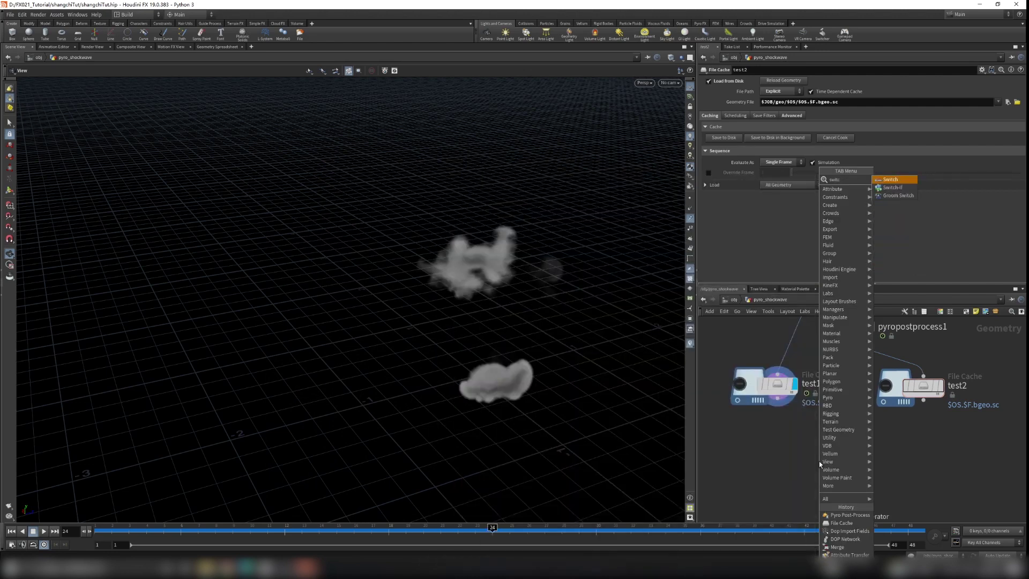
key(Return)
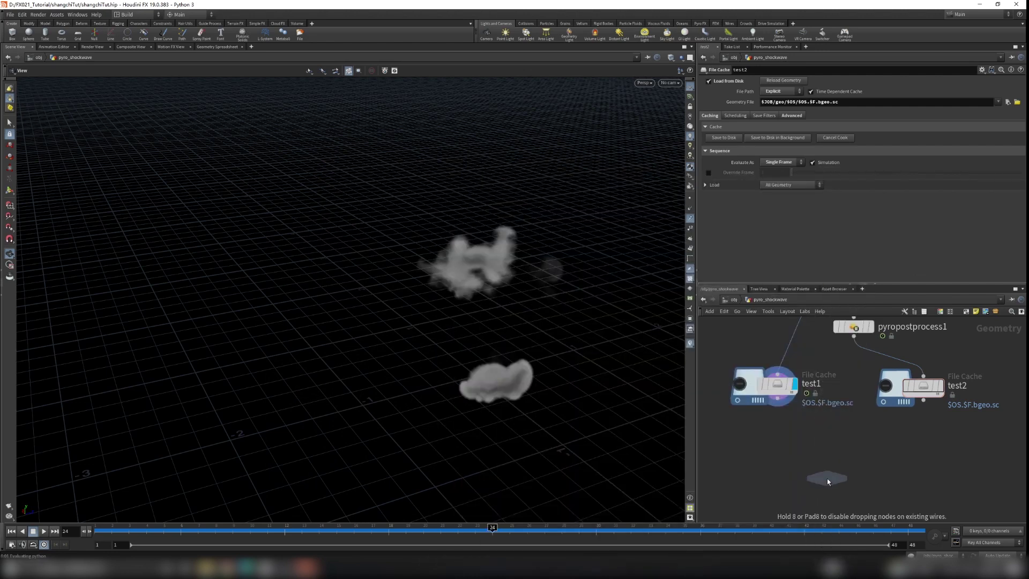
click(827, 477)
drag(777, 405, 827, 467)
drag(923, 399, 830, 467)
middle_drag(889, 478, 892, 461)
click(849, 461)
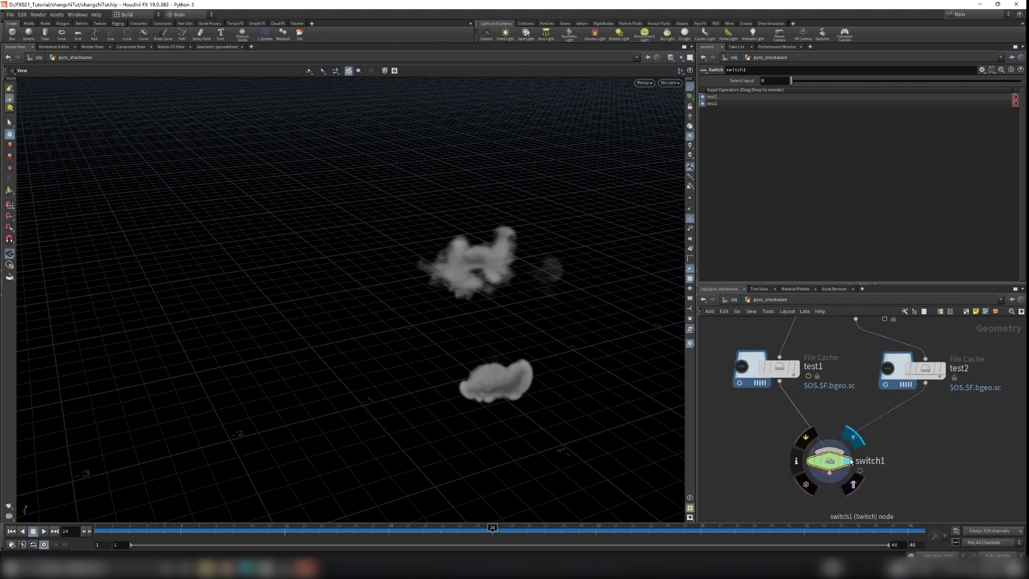
- Compare the test1 and test2 smoke up close by toggling switch1's Select Input between 0 and 1
drag(517, 421, 557, 366)
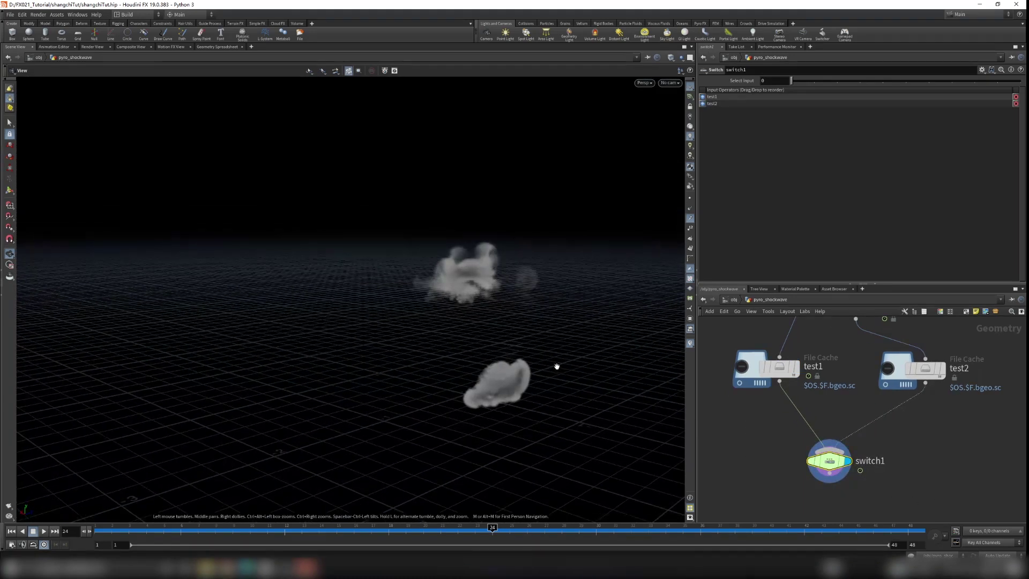
drag(801, 82, 813, 83)
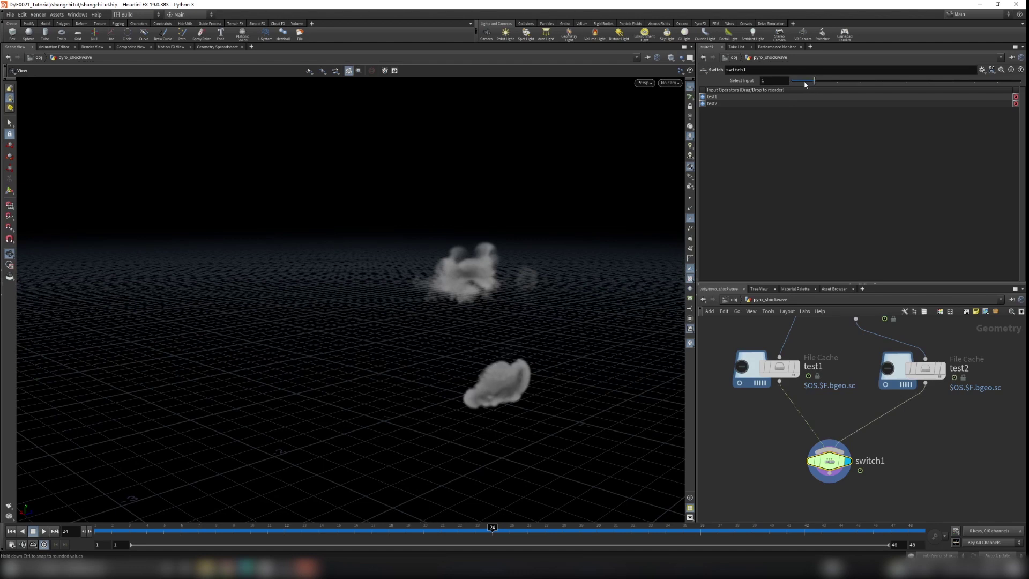
right_drag(484, 336, 500, 355)
drag(501, 360, 483, 351)
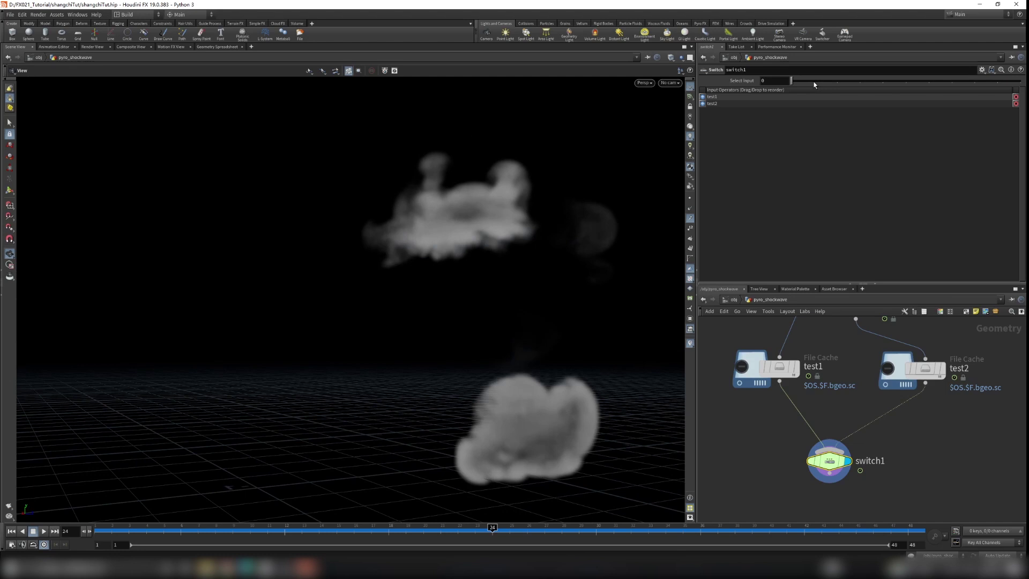
drag(814, 84, 794, 85)
drag(796, 84, 769, 83)
drag(794, 84, 806, 85)
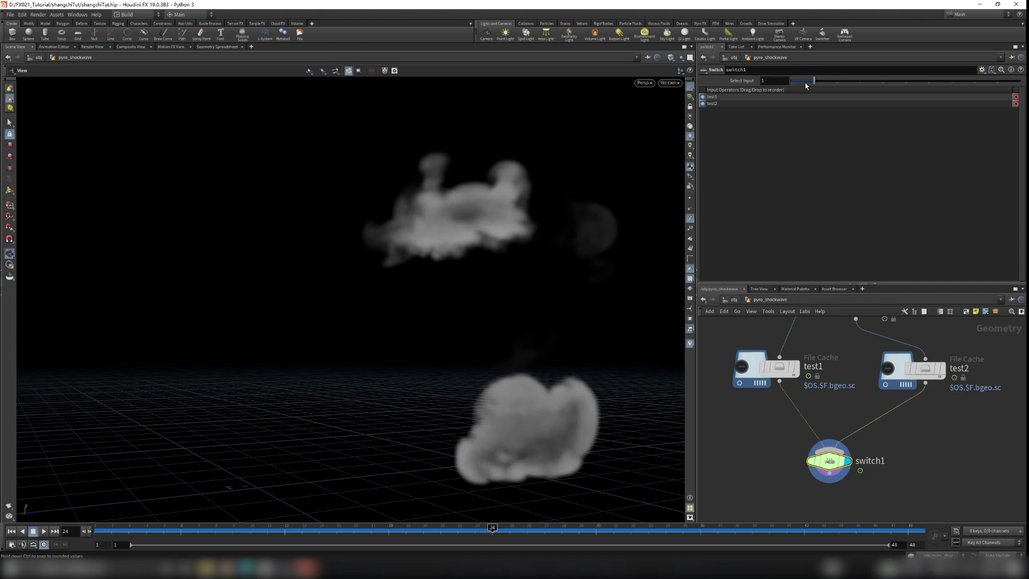
scroll(780, 384, down, 3)
scroll(830, 395, up, 2)
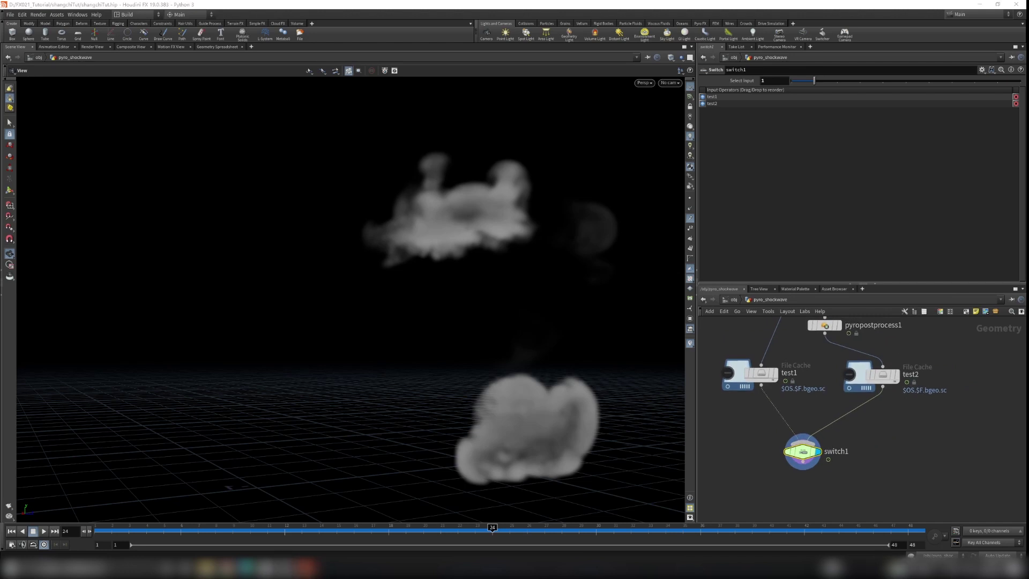
- Delete the test1 file cache and line up pyropostprocess1 and test2 in a single chain below dopimportfield1
middle_drag(858, 429, 865, 461)
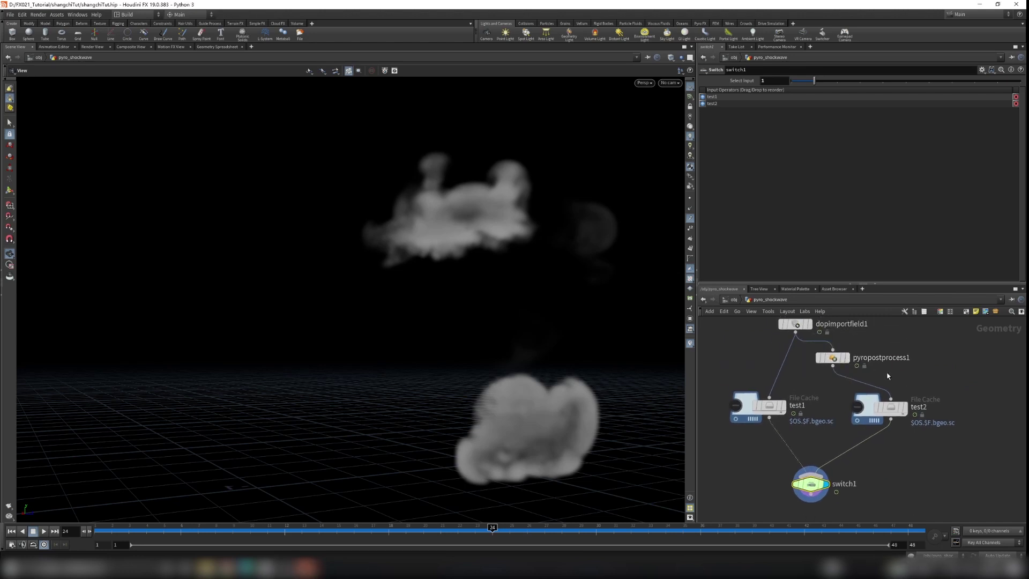
click(835, 352)
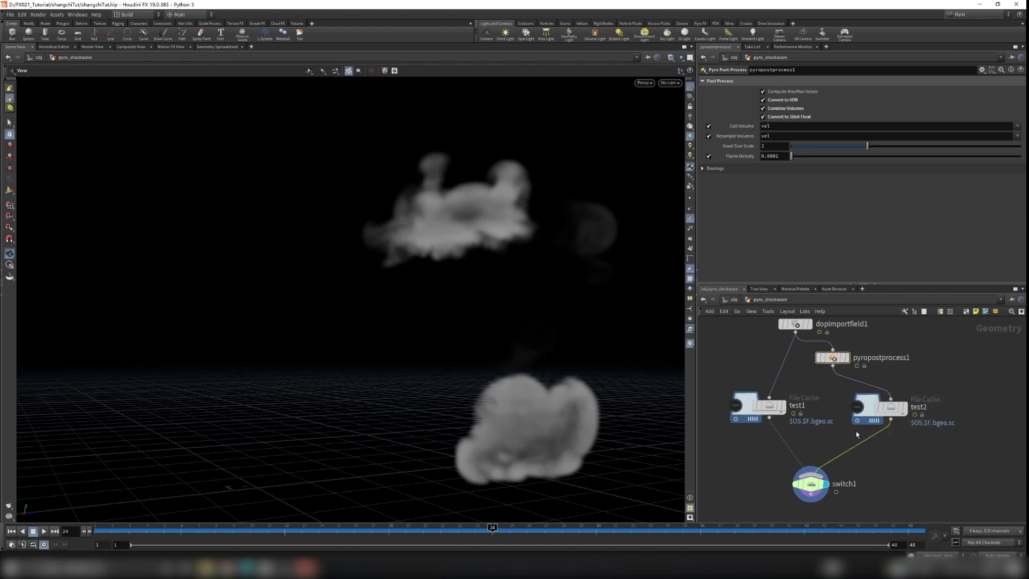
click(887, 407)
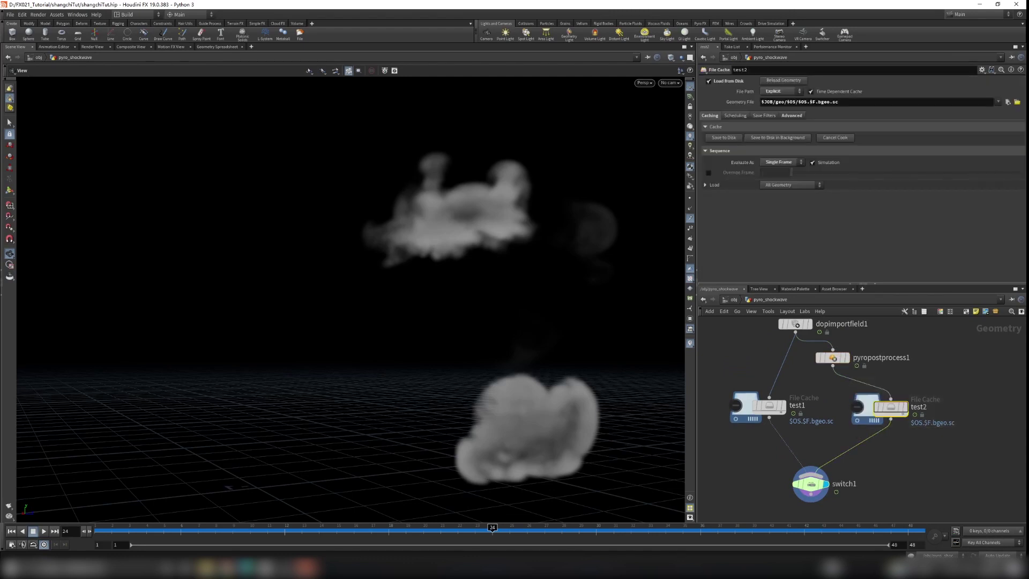
scroll(864, 437, down, 2)
click(775, 405)
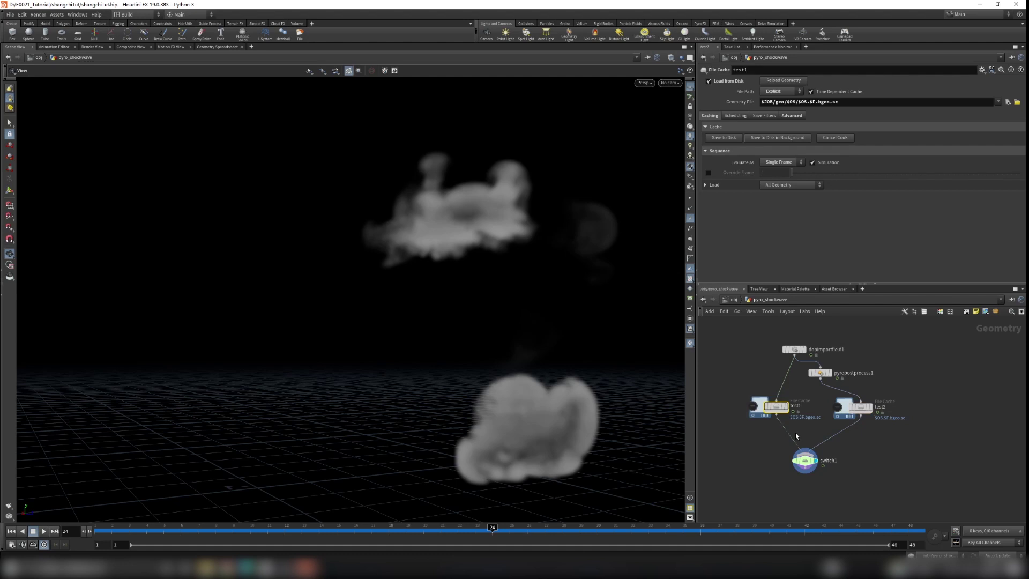
key(Delete)
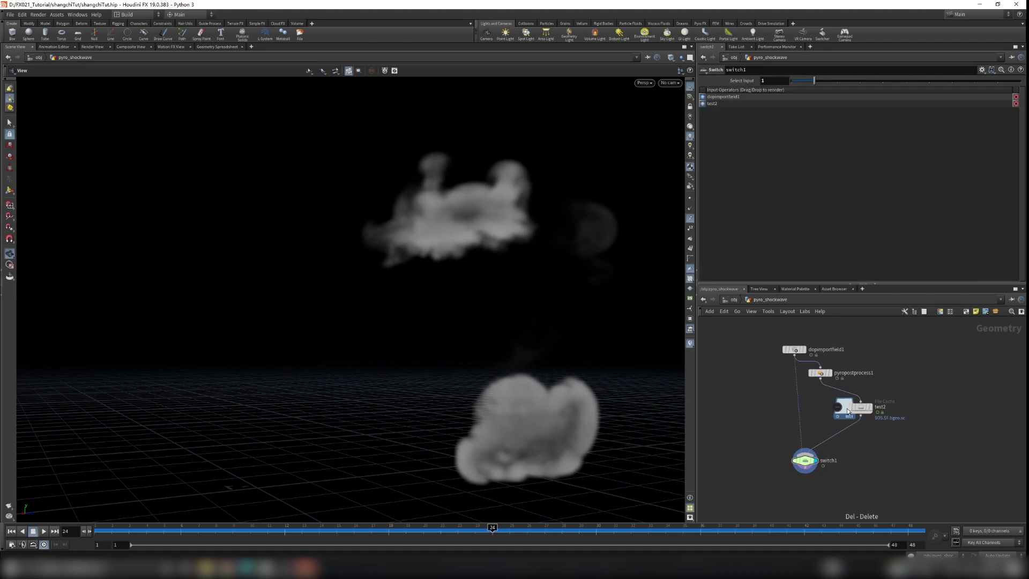
drag(856, 408, 797, 407)
drag(820, 373, 795, 373)
click(798, 409)
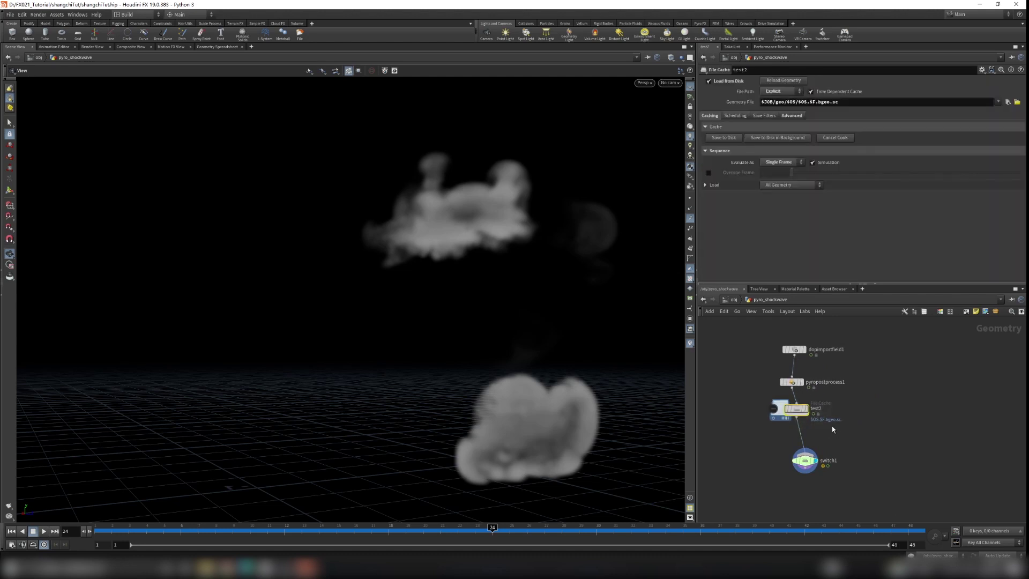
- Switch to File Explorer, delete the test1 and test2 folders from the geo folder, and return to Houdini
scroll(814, 399, up, 2)
click(816, 414)
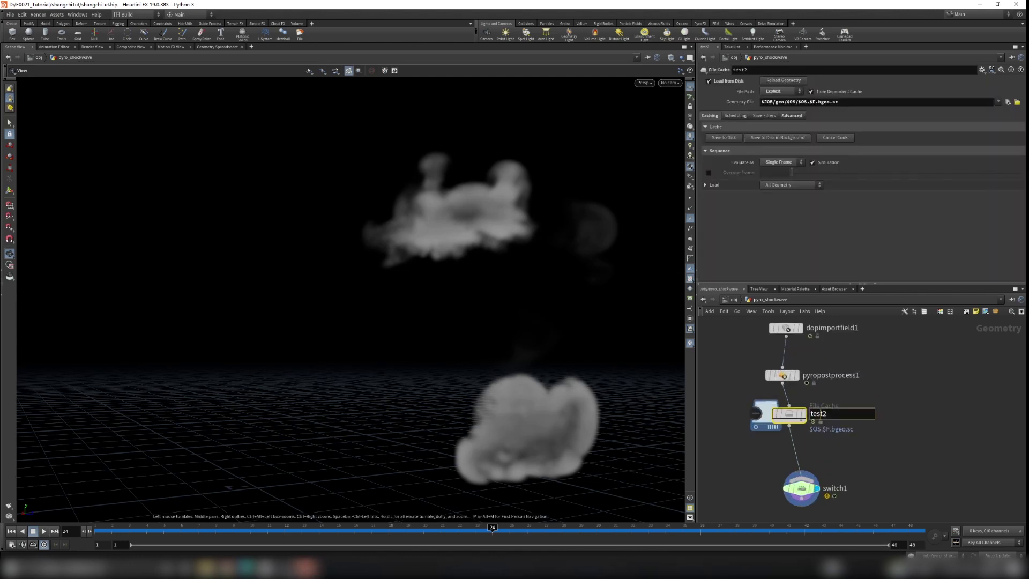
click(209, 569)
click(502, 229)
drag(460, 299, 415, 268)
right_click(437, 287)
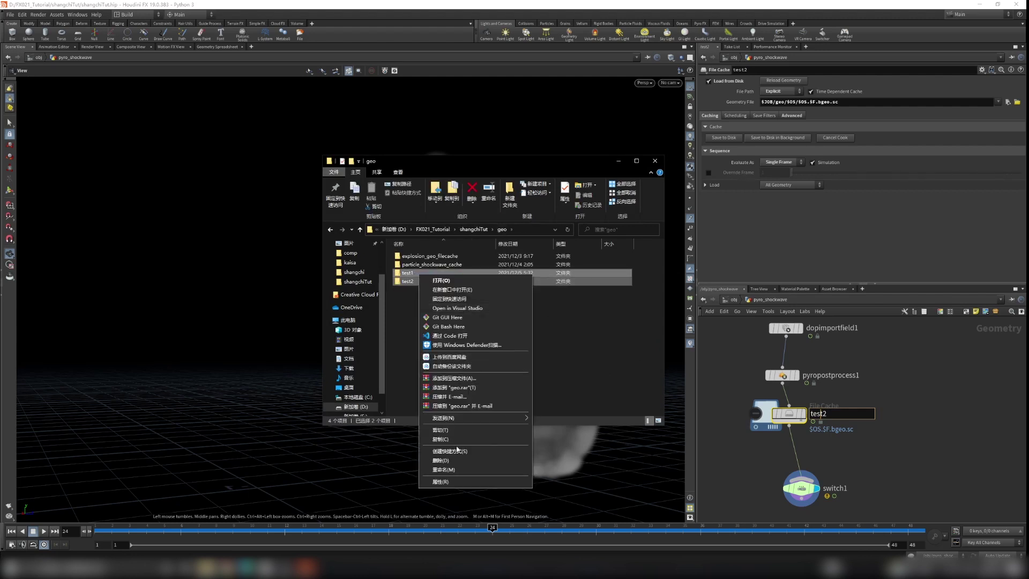
click(445, 459)
click(619, 161)
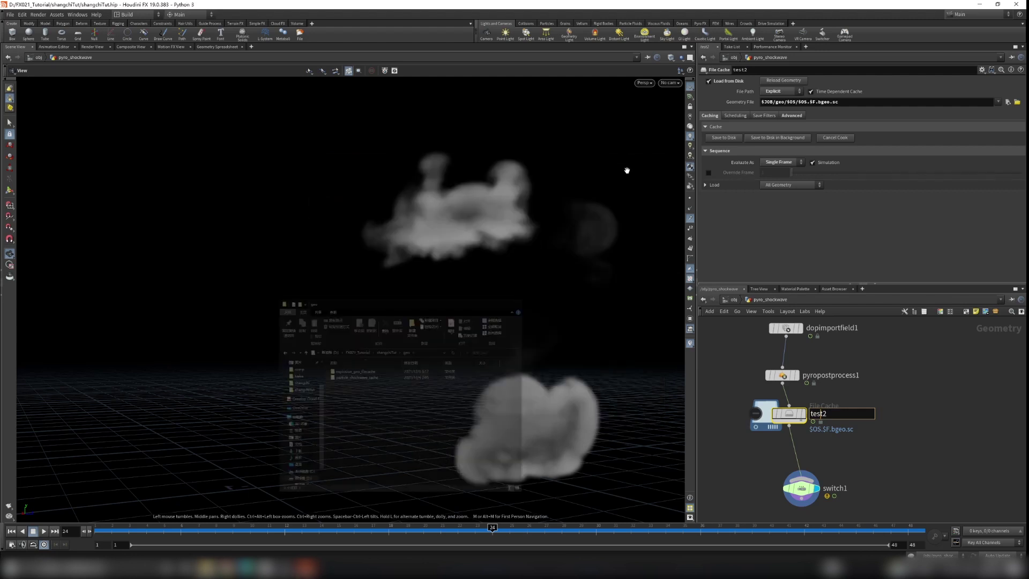
- Rename the test2 file cache node as smoke_cache
click(818, 414)
text(smoke_chace)
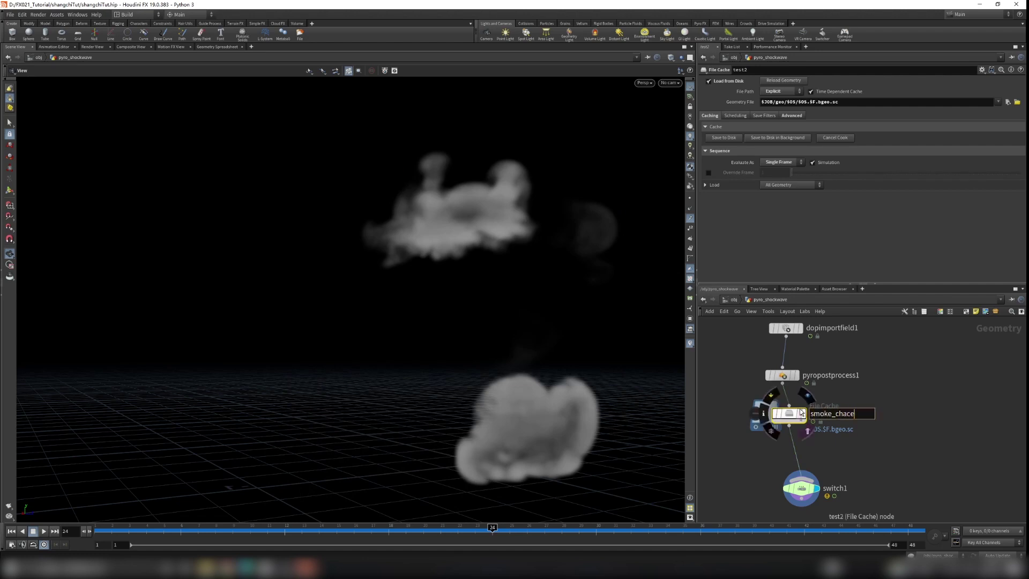
key(BackSpace)
key(BackSpace)
key(BackSpace)
text(ache)
key(Return)
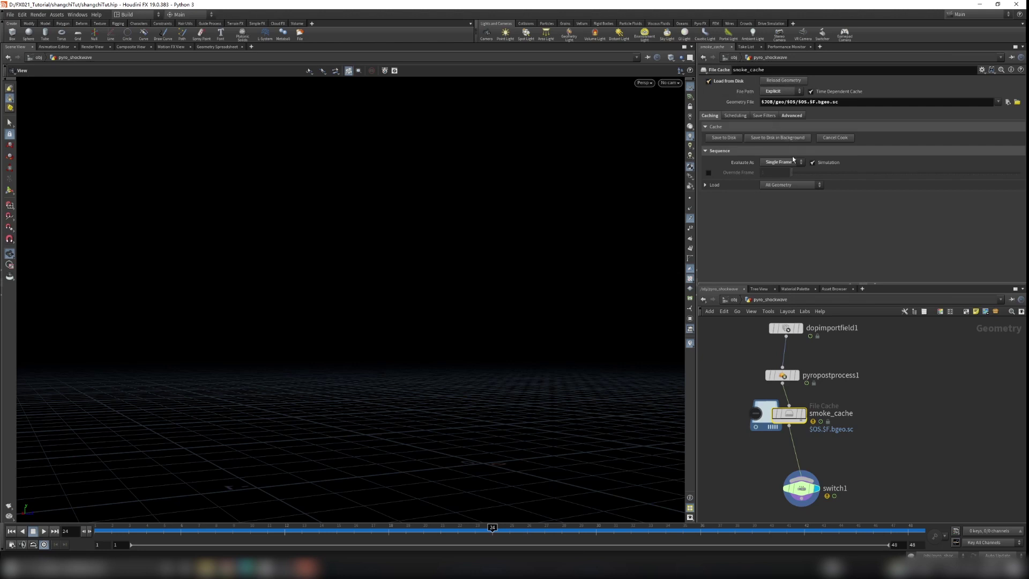
- Set smoke_cache to evaluate as Frame Range and save the sequence to disk
click(780, 177)
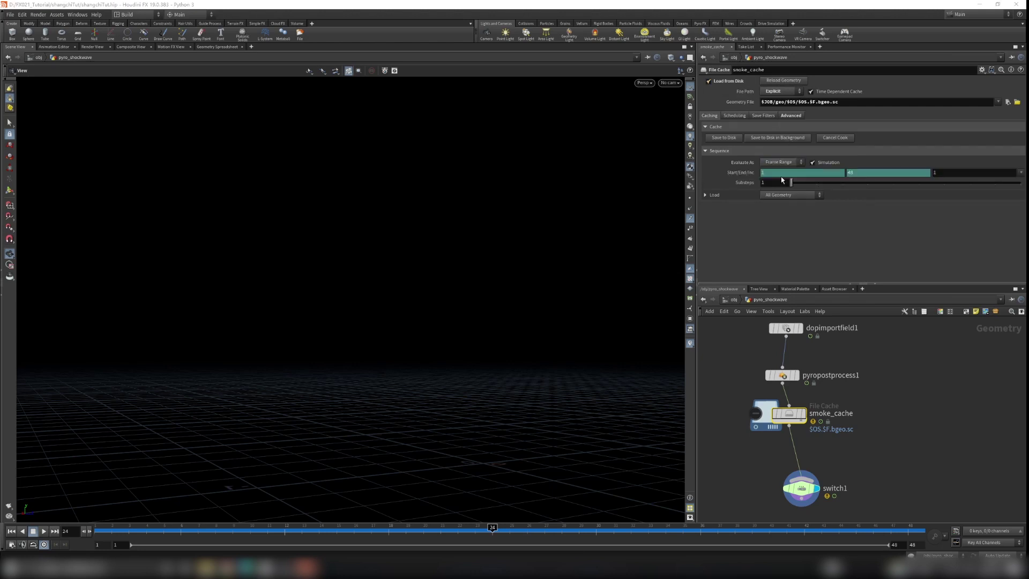
click(732, 139)
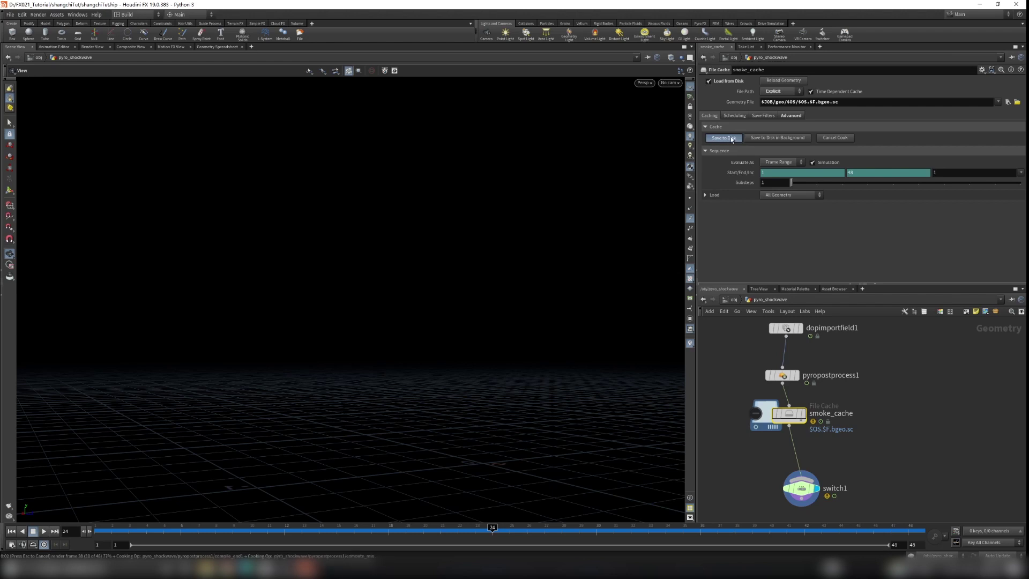
- Replace switch1 with a Null named OUT connected below smoke_cache, and display it
middle_drag(918, 450, 928, 413)
click(819, 456)
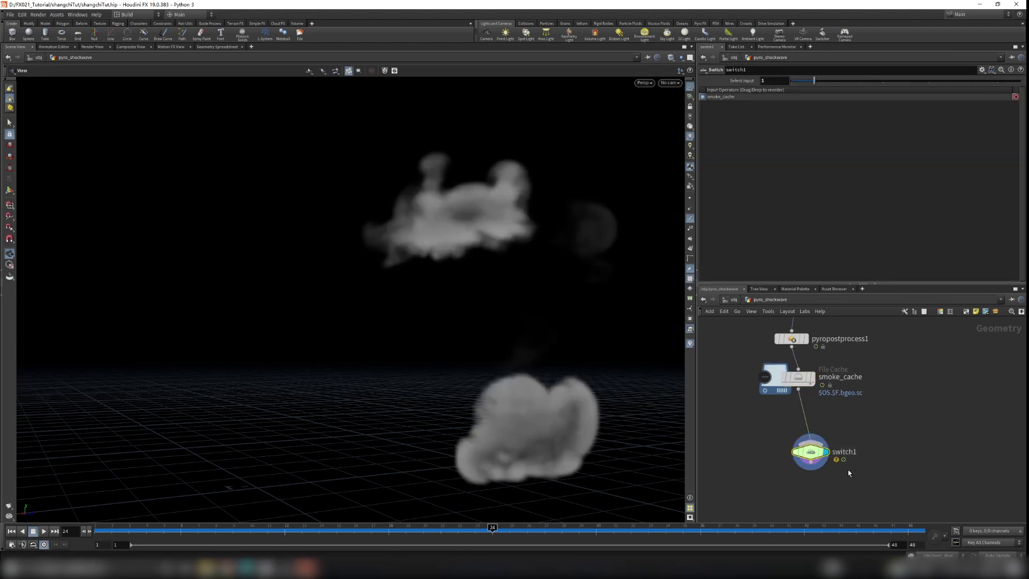
key(Delete)
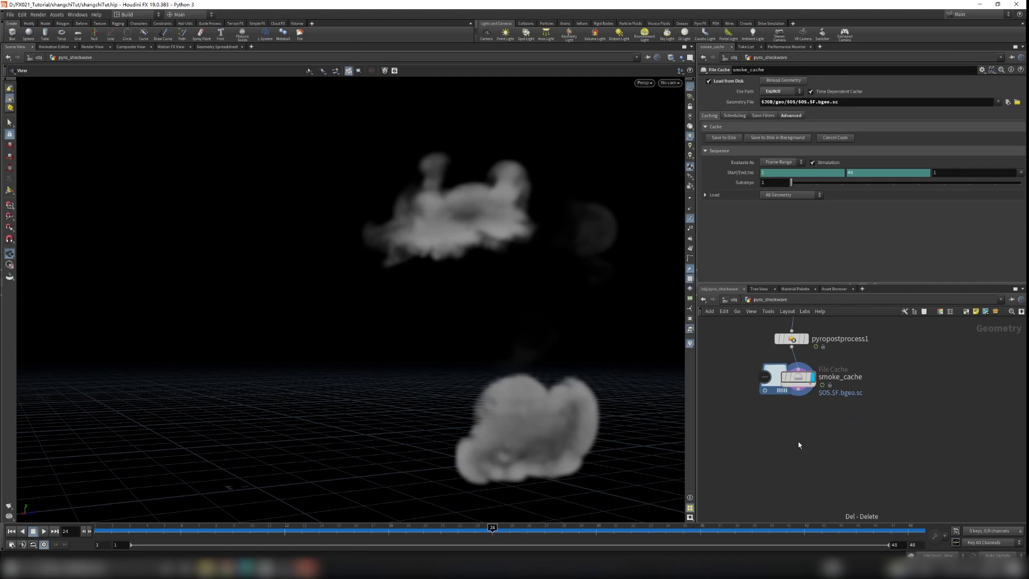
key(Tab)
text(null)
key(Return)
click(798, 441)
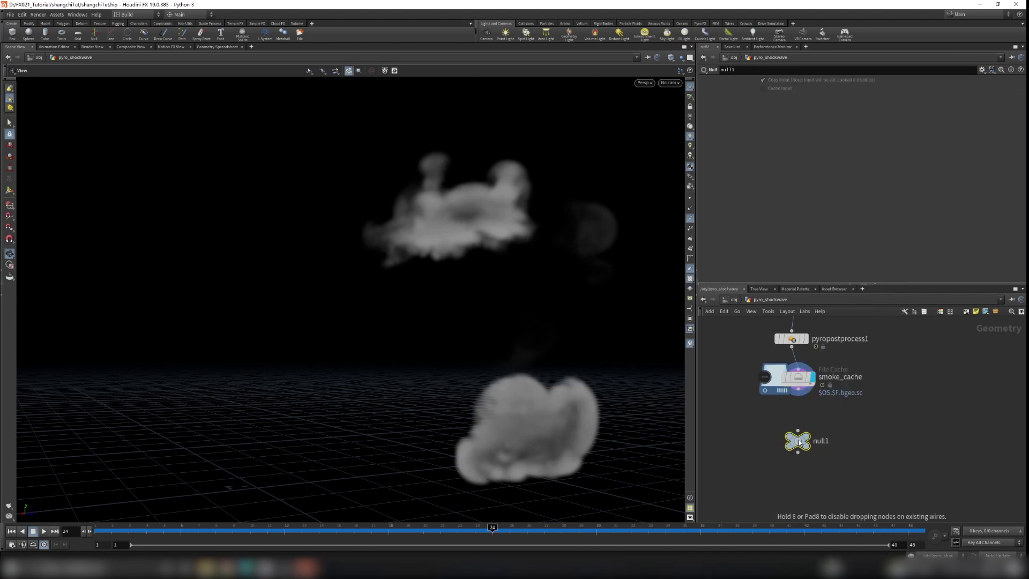
key(F2)
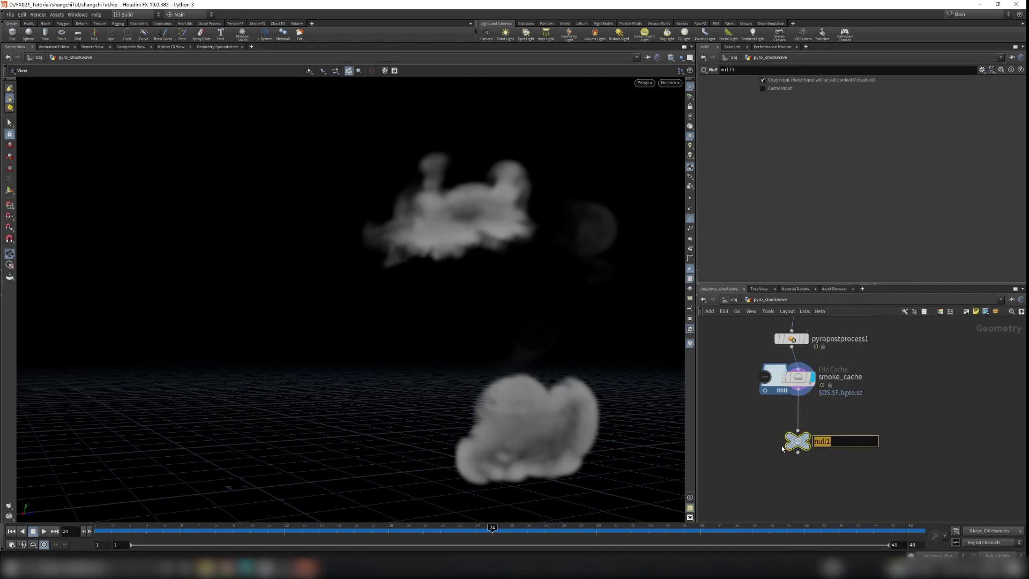
text(OUT)
key(Return)
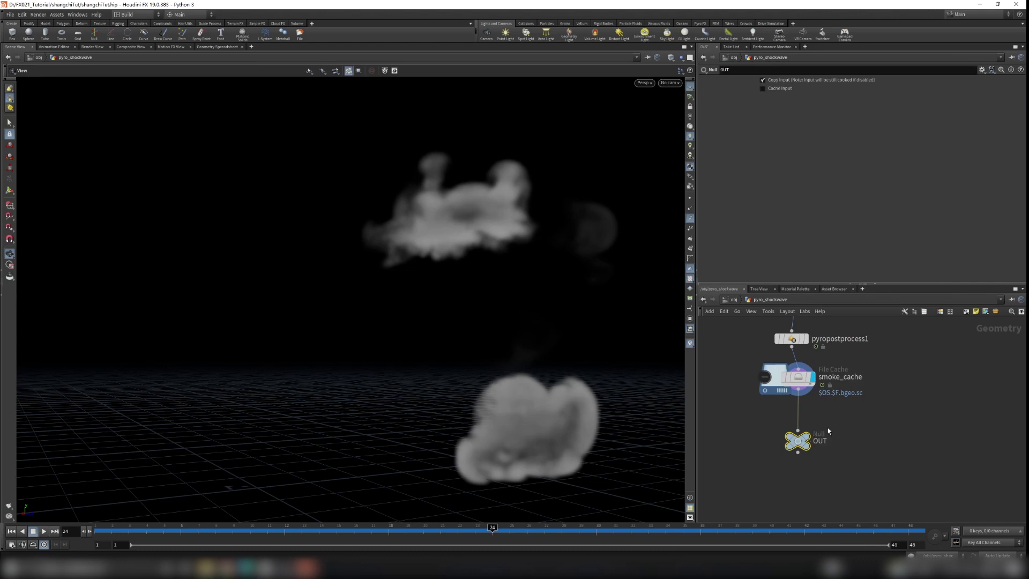
click(806, 440)
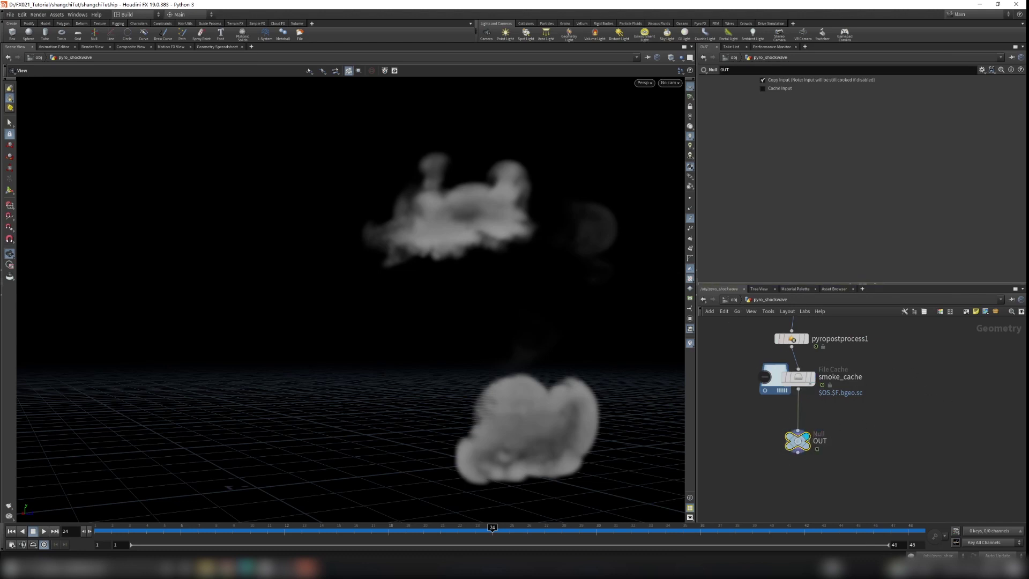
- Play the cached smoke from the first frame and examine it from several angles before stopping playback
click(16, 531)
click(44, 531)
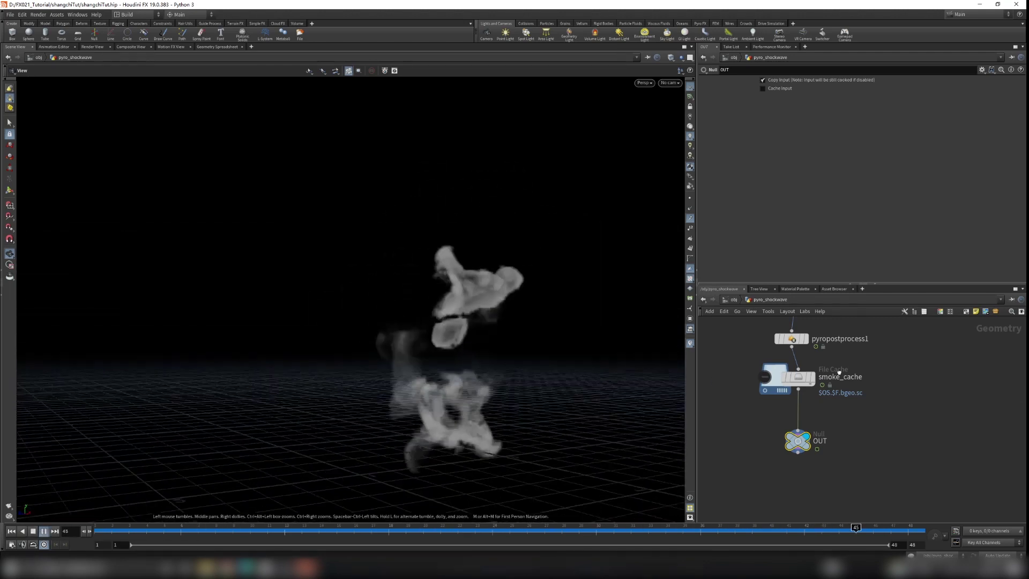
drag(510, 344, 359, 371)
drag(433, 377, 583, 380)
drag(401, 402, 404, 362)
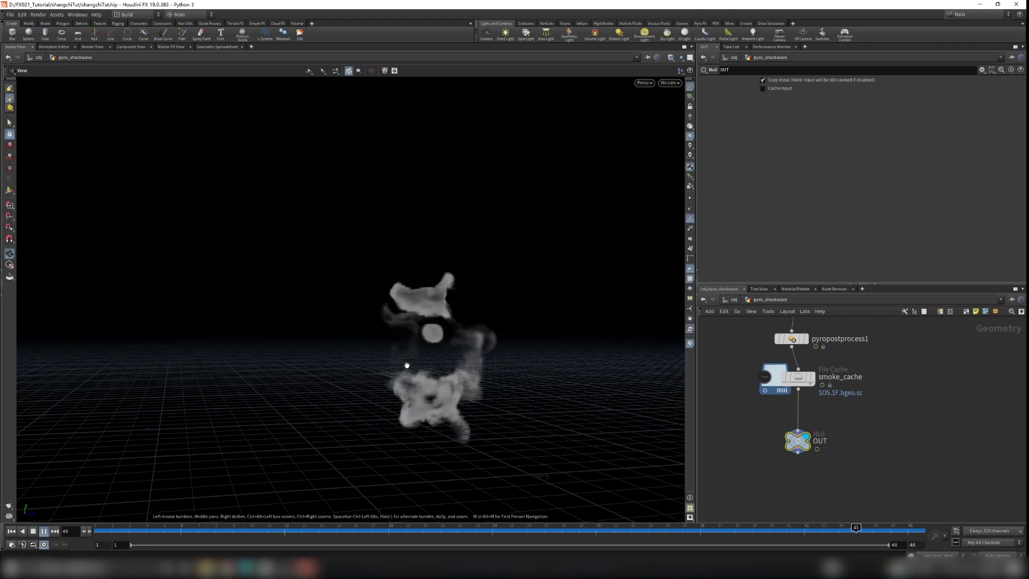
drag(414, 347, 371, 365)
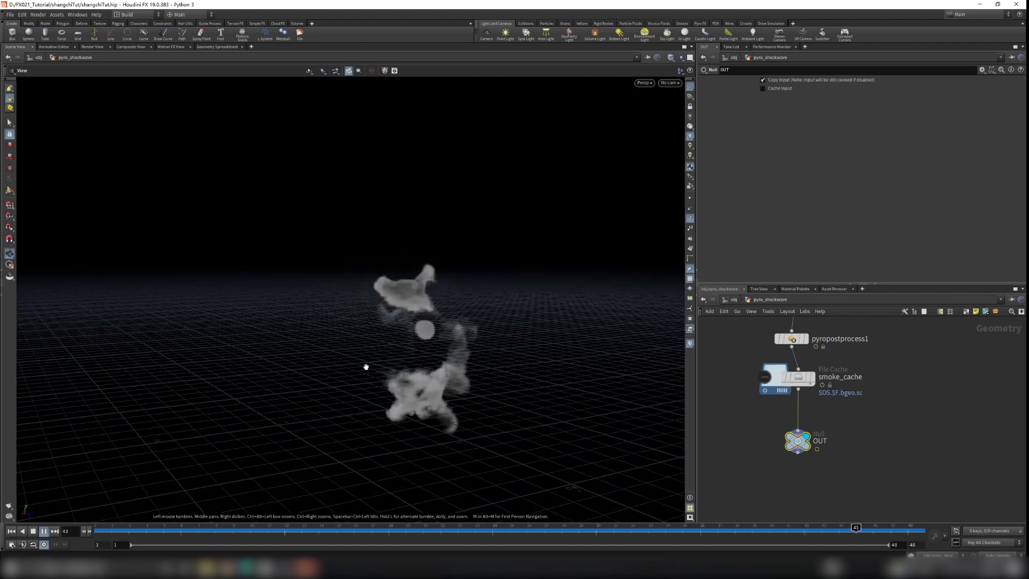
click(44, 530)
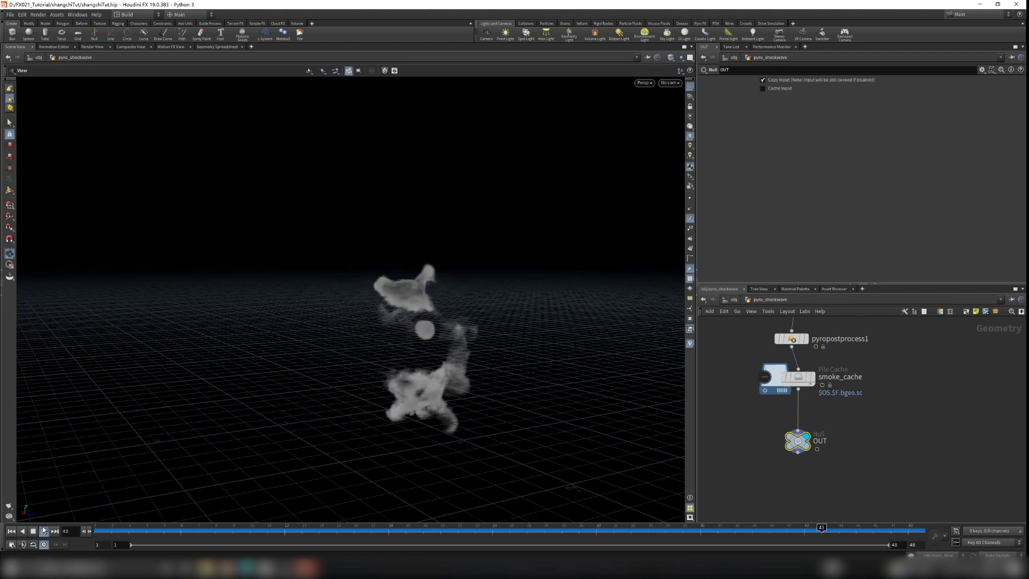